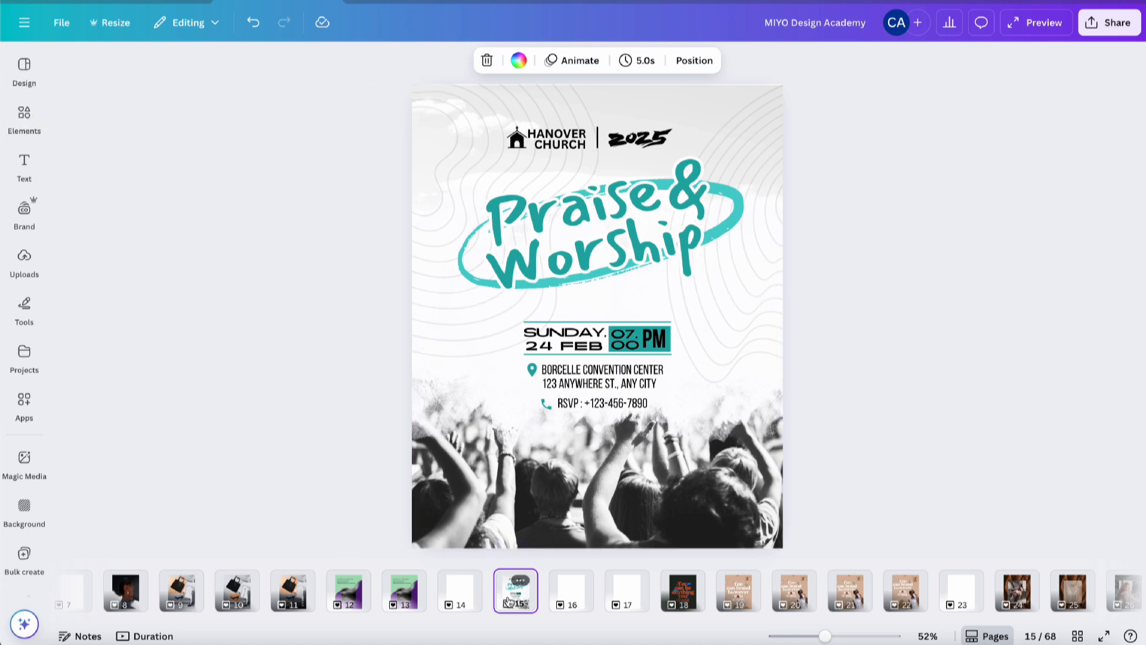
Duplicate the Praise & Worship flyer page and select the raised-hands crowd photo in the lower half of the copy.
key(ctrl+d)
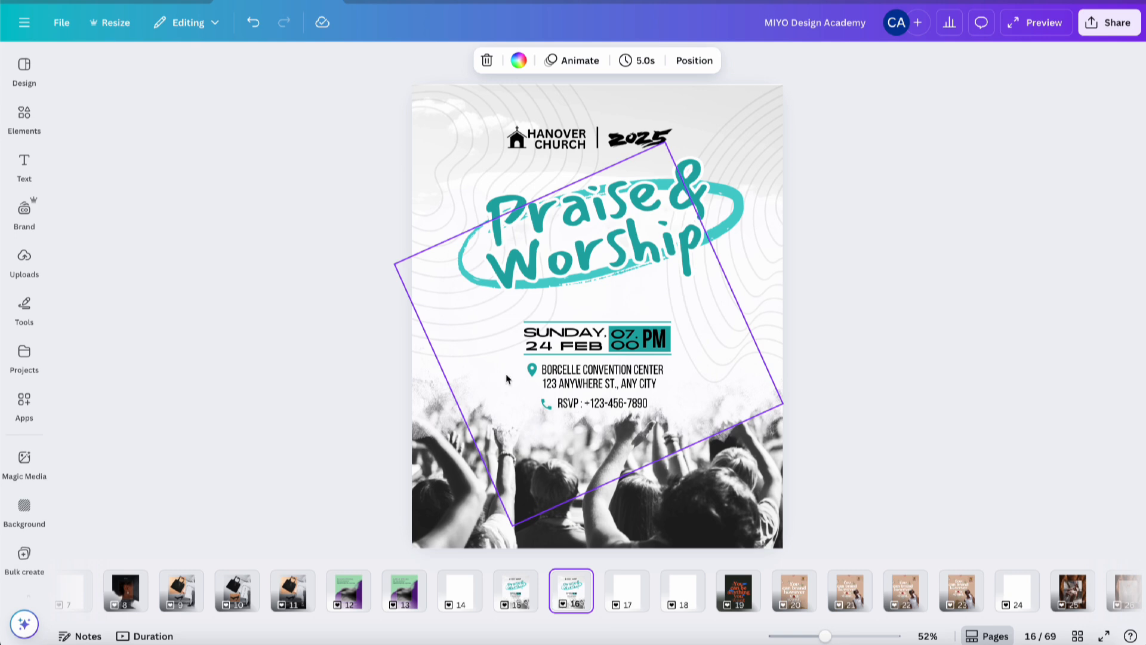
click(647, 97)
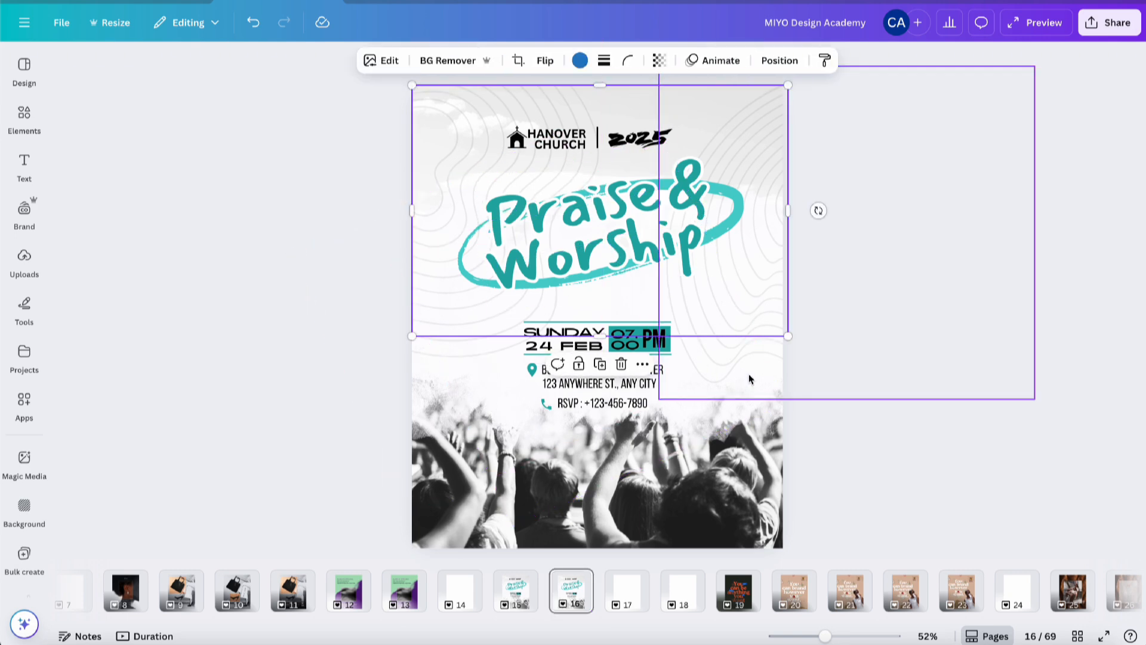
click(462, 518)
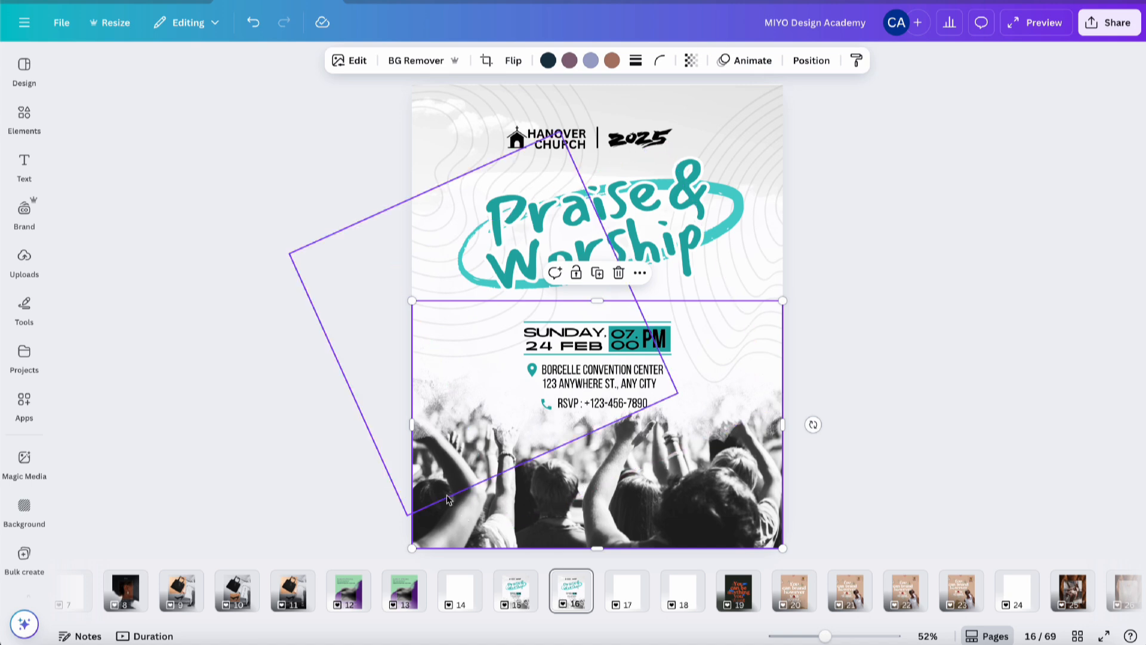
click(453, 499)
click(466, 519)
mouse_move(467, 519)
mouse_down()
mouse_move(748, 503)
mouse_move(465, 518)
mouse_up()
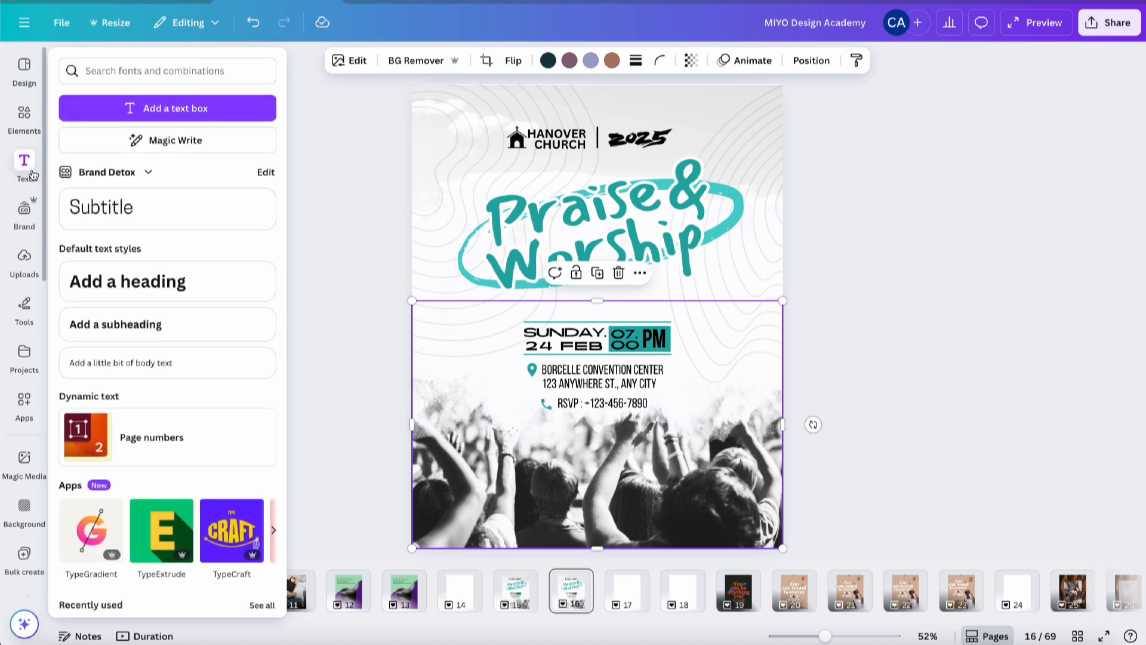
click(526, 430)
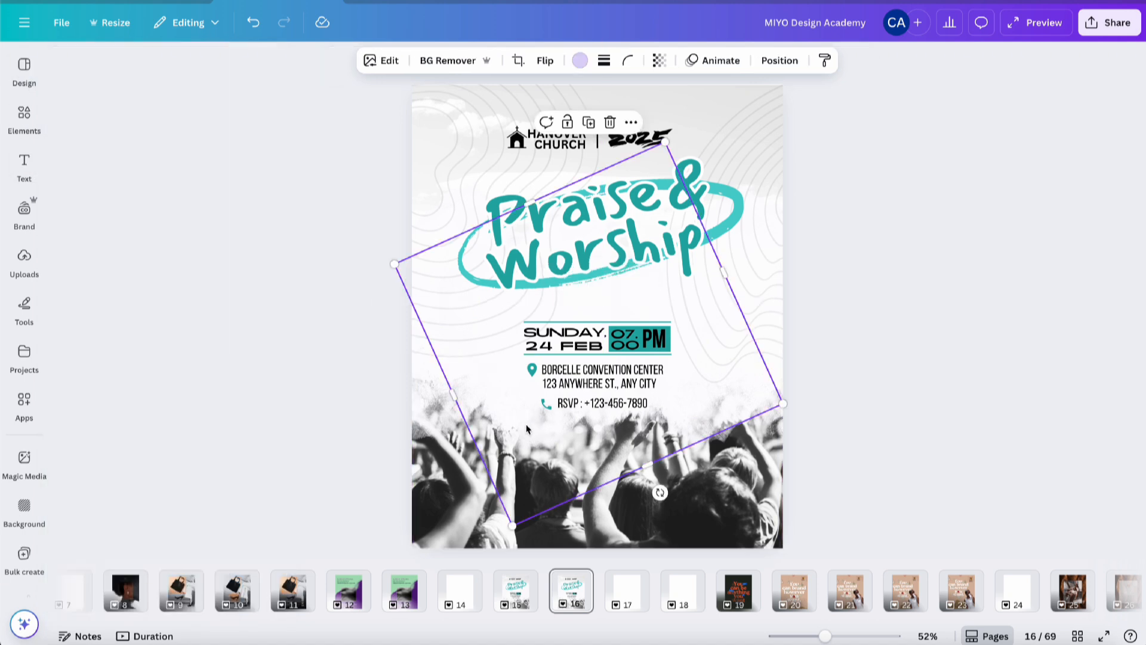
click(925, 413)
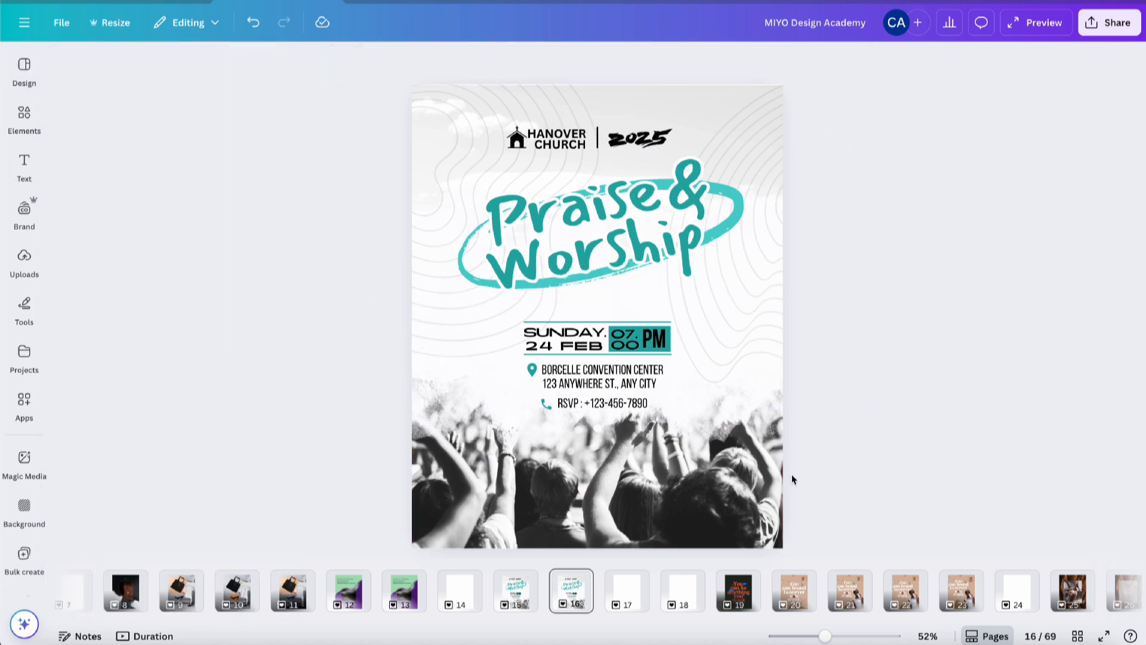
click(767, 521)
Search the elements library for "business conference".
click(18, 118)
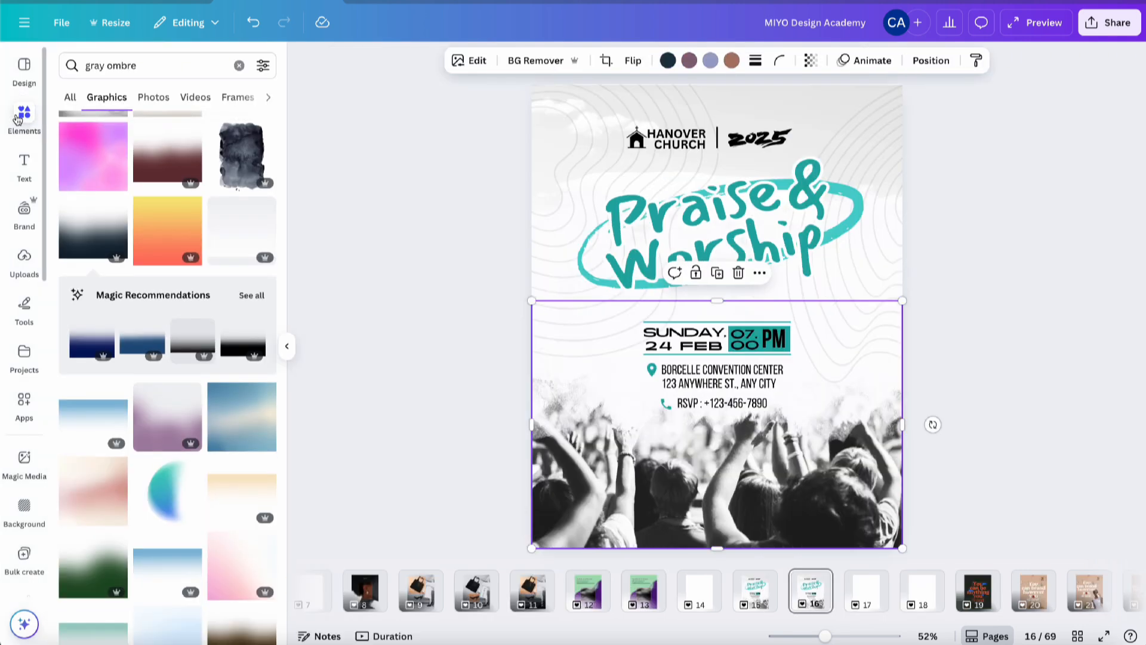
click(239, 65)
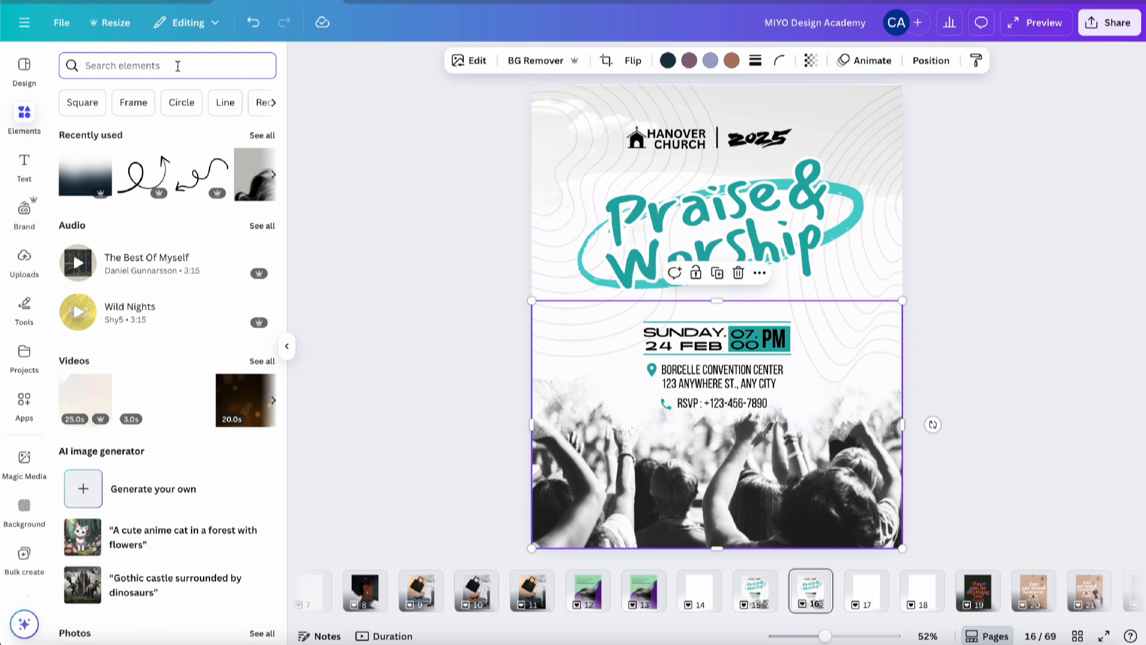
text(business)
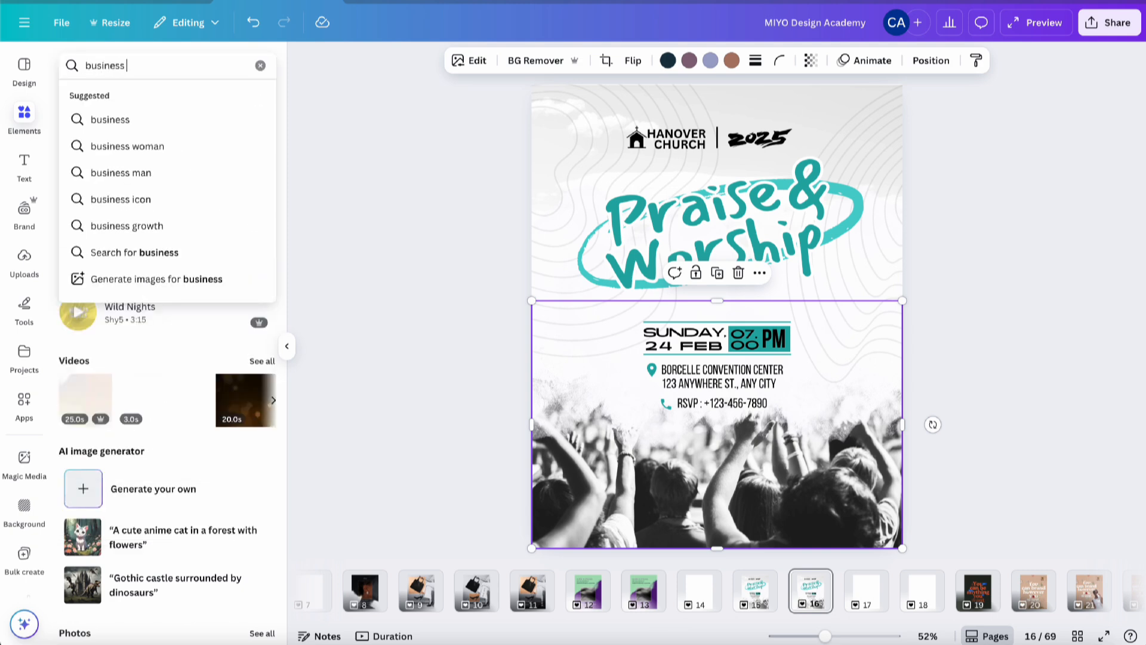
text( conference)
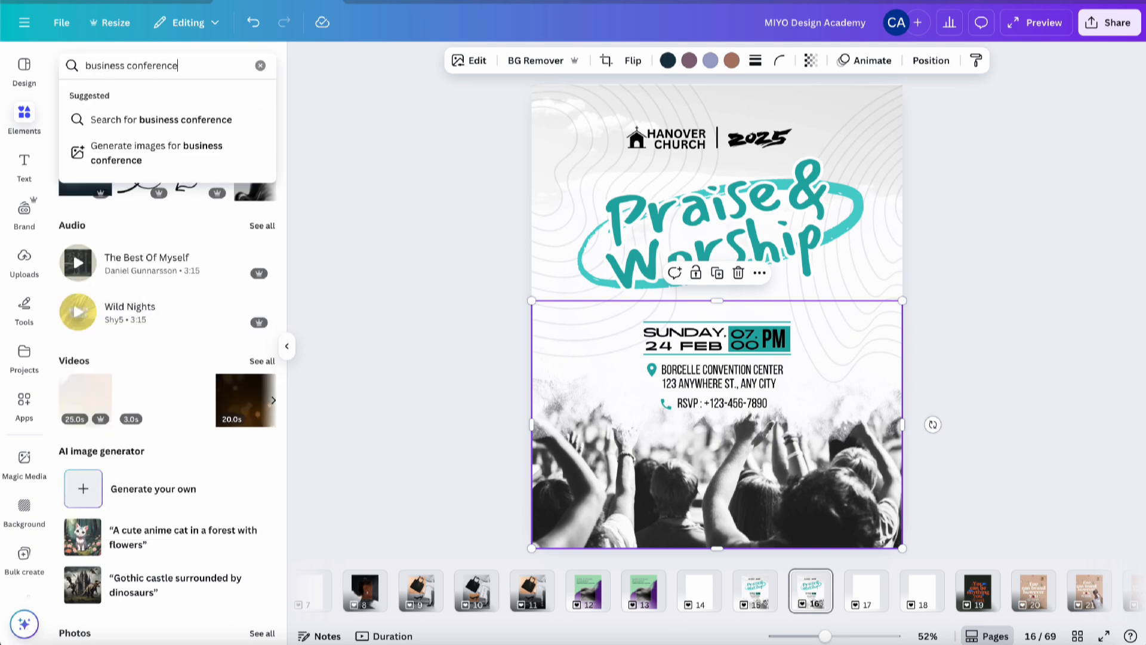
key(Return)
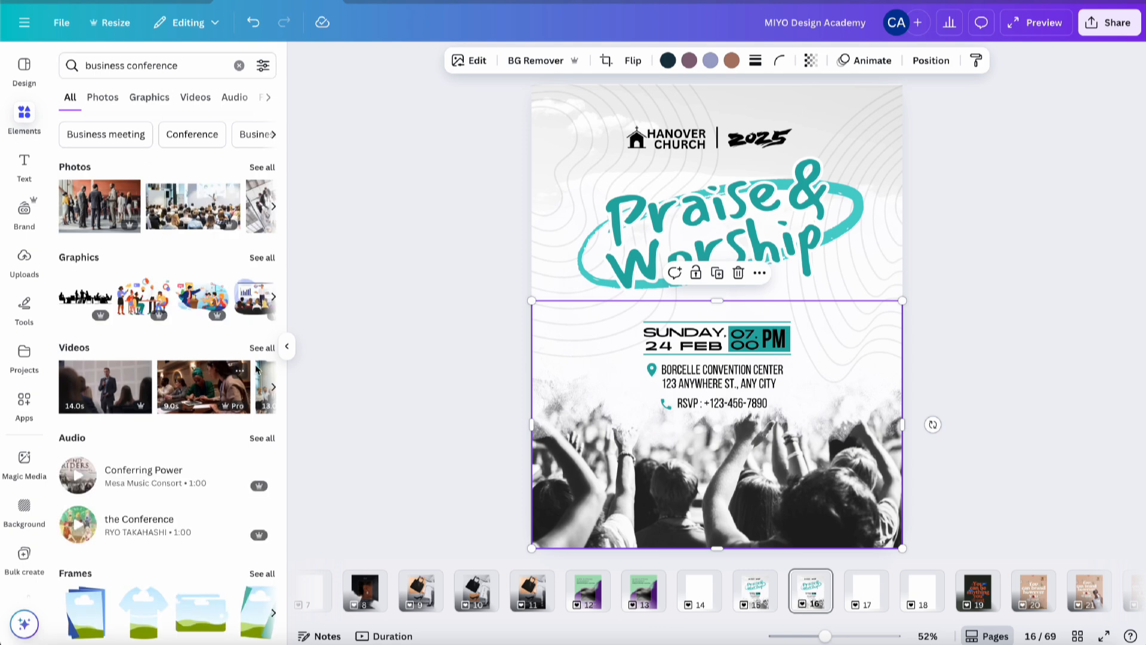
Examine the business conference video results for suitable audience footage.
click(267, 349)
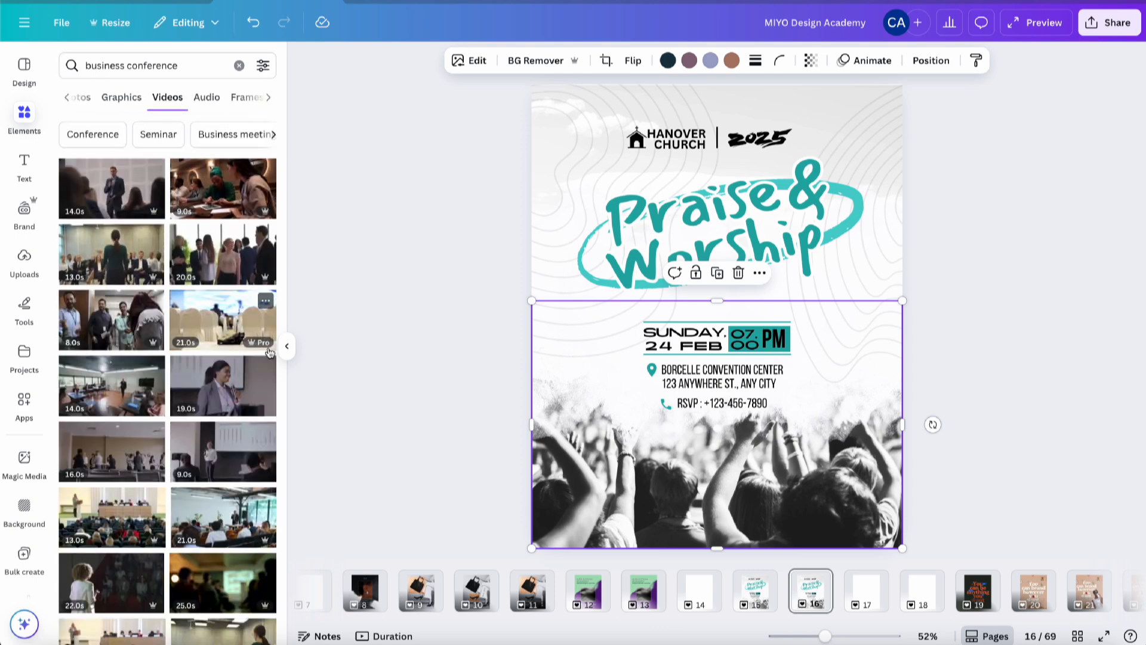
scroll(256, 382, down, 5)
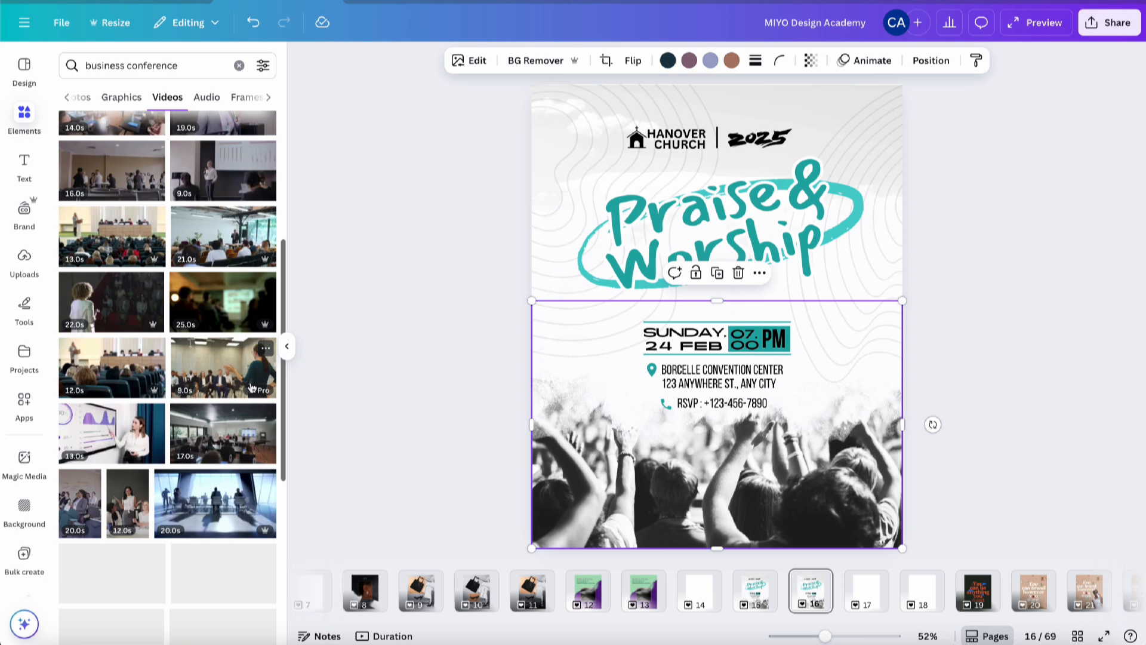
scroll(254, 385, down, 3)
scroll(250, 391, down, 7)
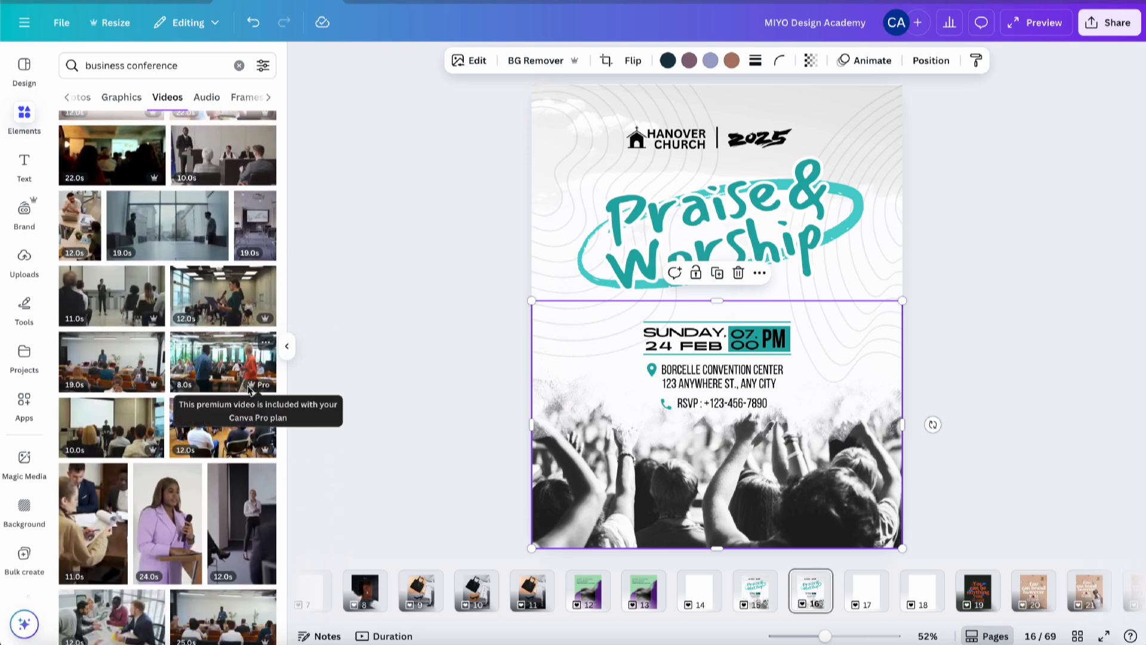
scroll(242, 531, down, 9)
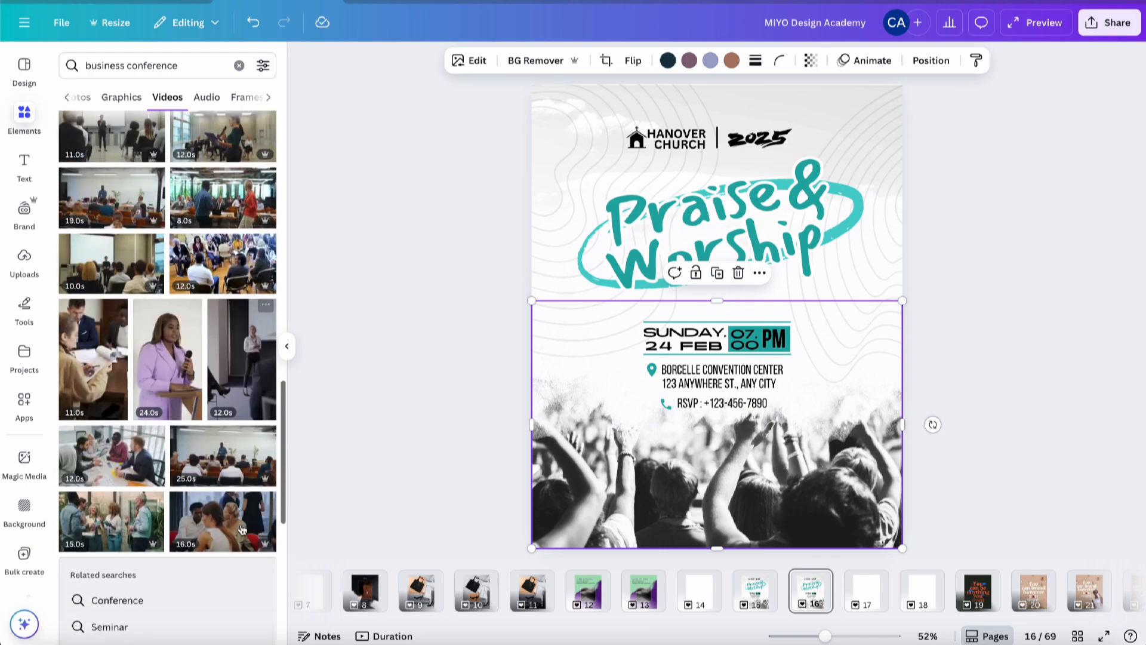
scroll(242, 530, down, 7)
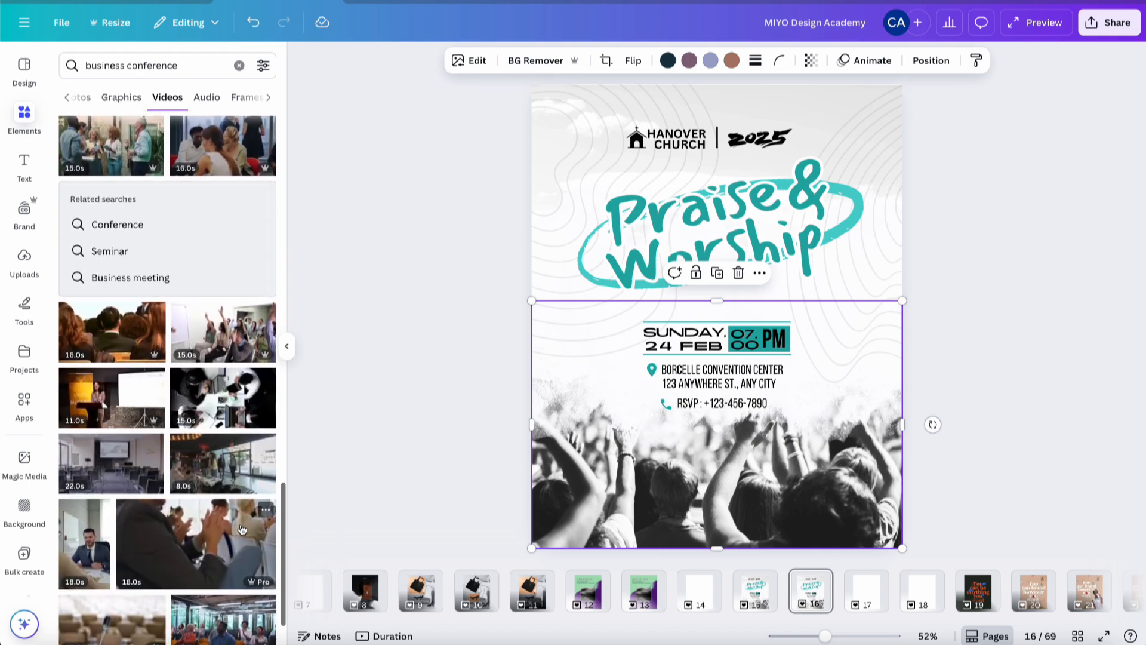
scroll(242, 529, down, 2)
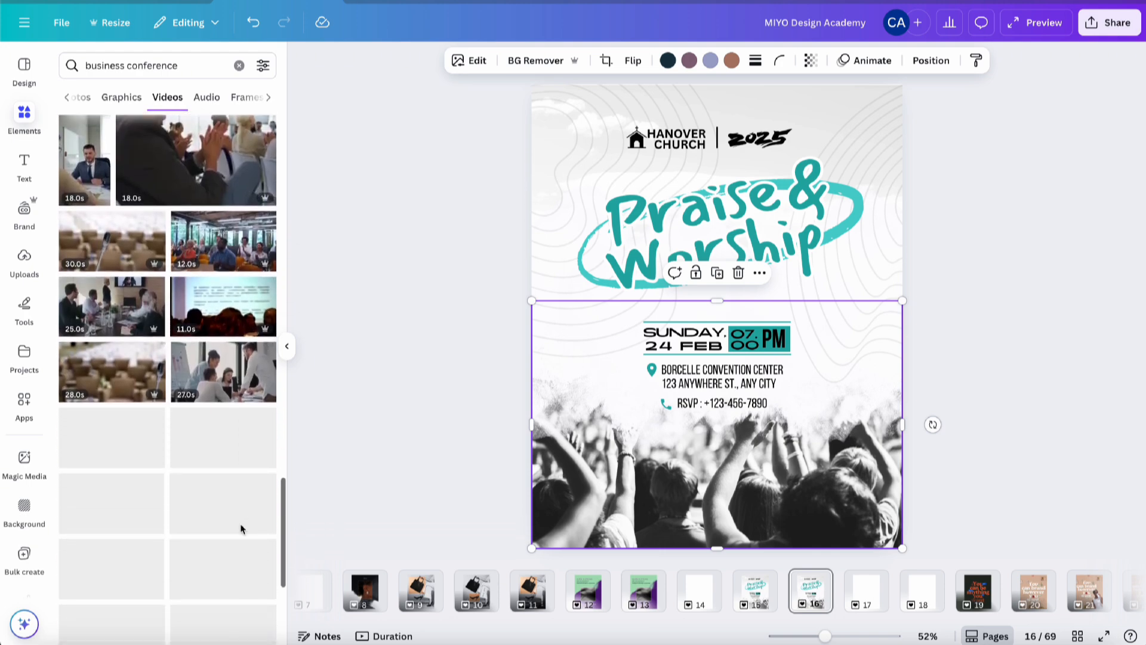
Limit the results to photos and replace the flyer's crowd photo with a bright conference audience seated with their backs to the camera.
click(122, 105)
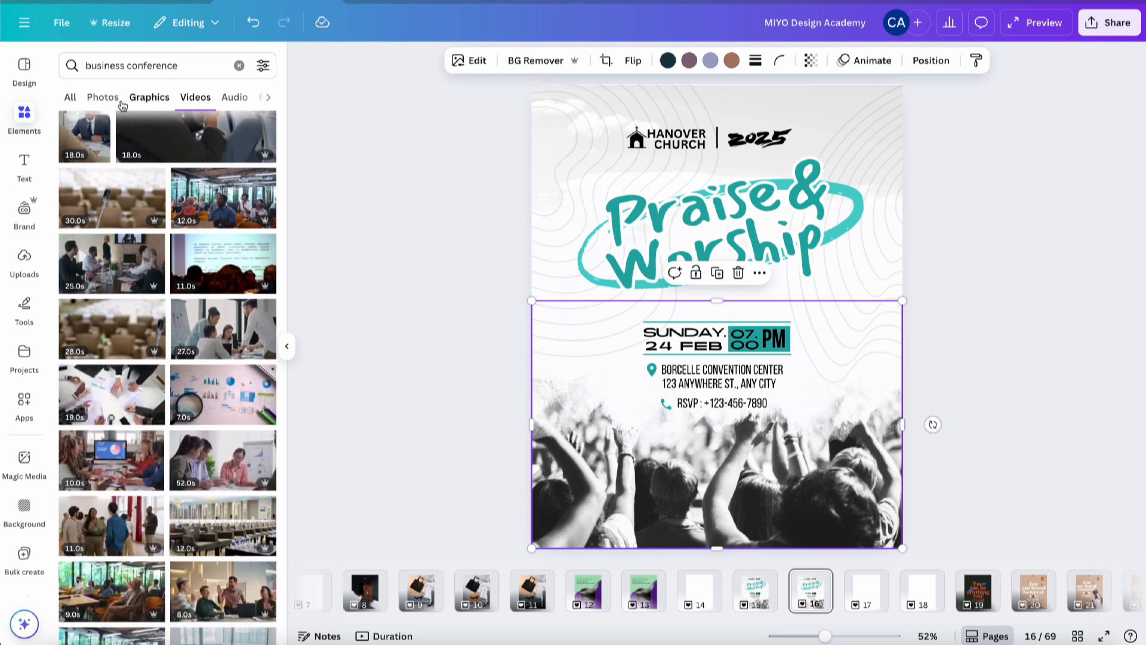
click(121, 103)
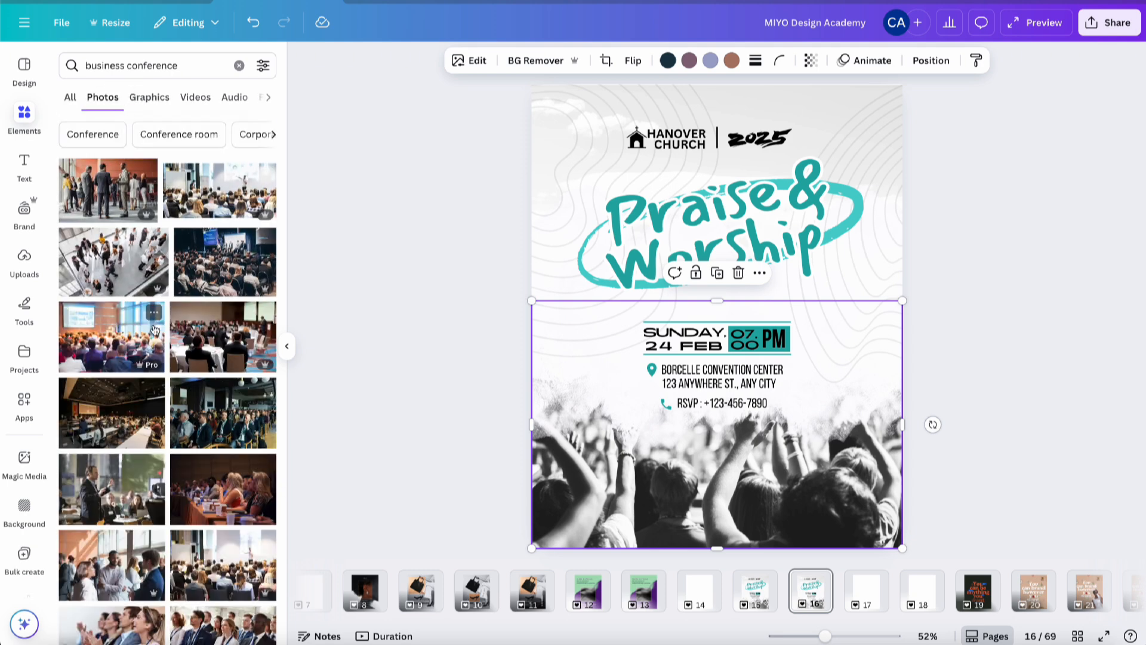
scroll(142, 415, down, 3)
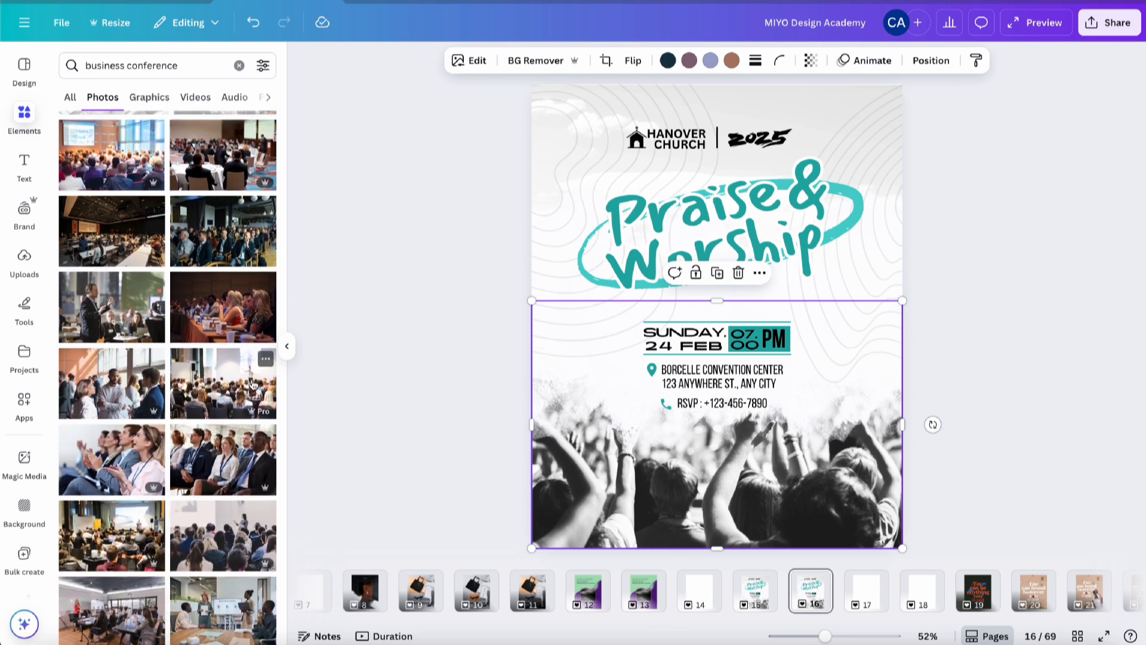
drag(201, 399, 561, 517)
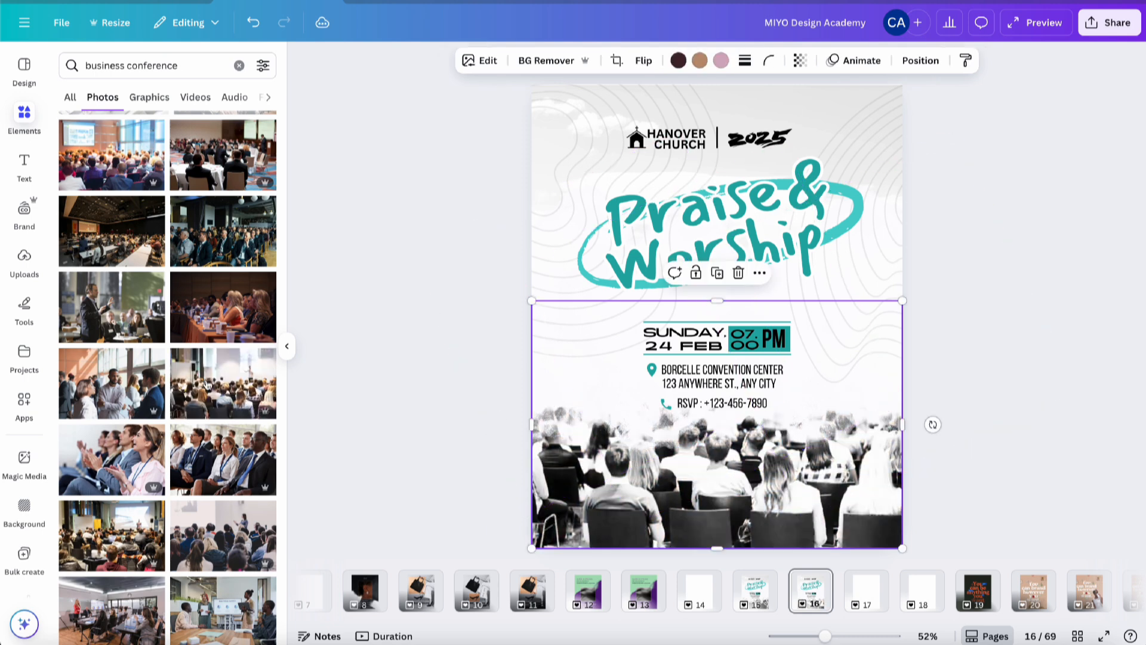
Replace the flyer's audience photo with the result showing a packed, dark conference hall facing speakers on a stage.
scroll(187, 436, down, 3)
scroll(187, 436, down, 2)
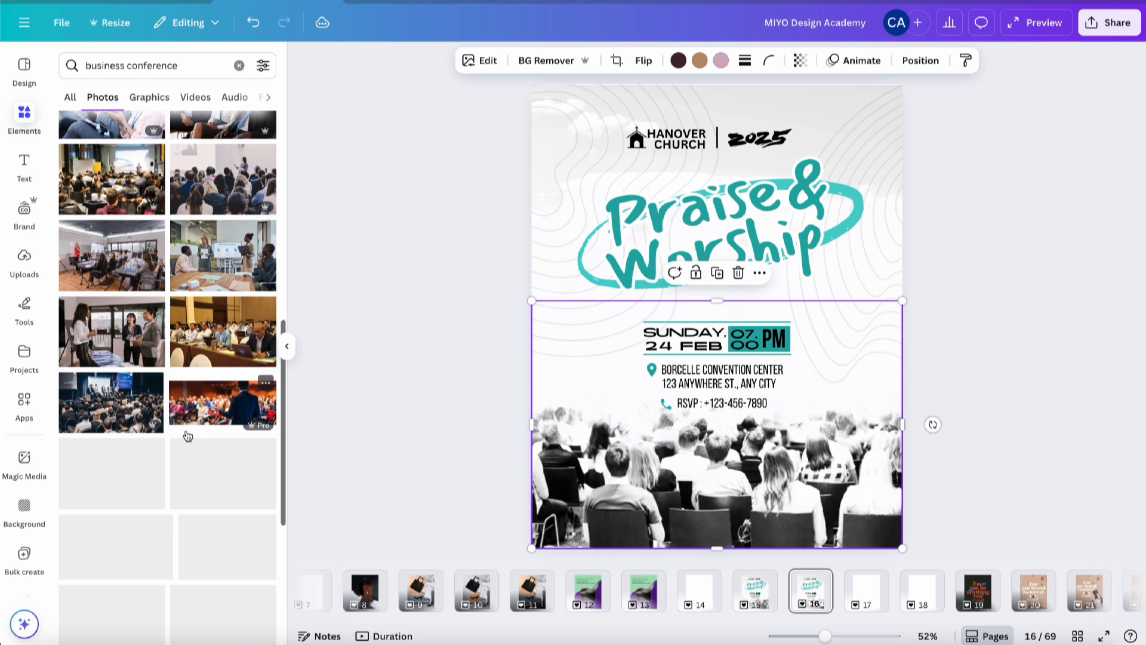
scroll(219, 436, down, 4)
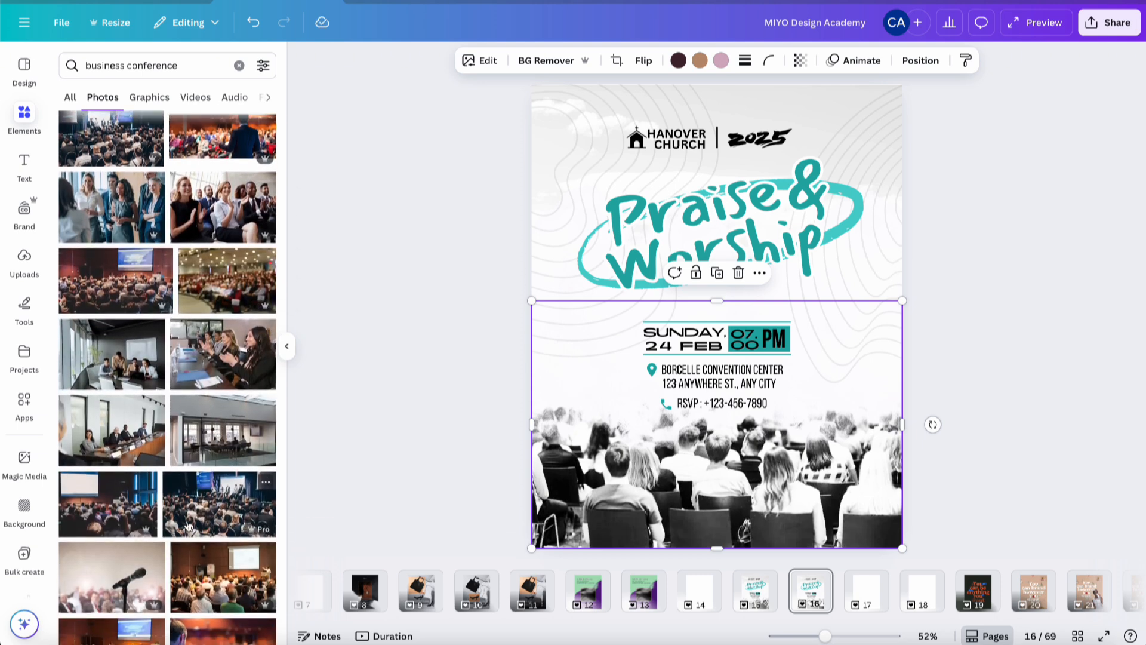
drag(197, 508, 569, 511)
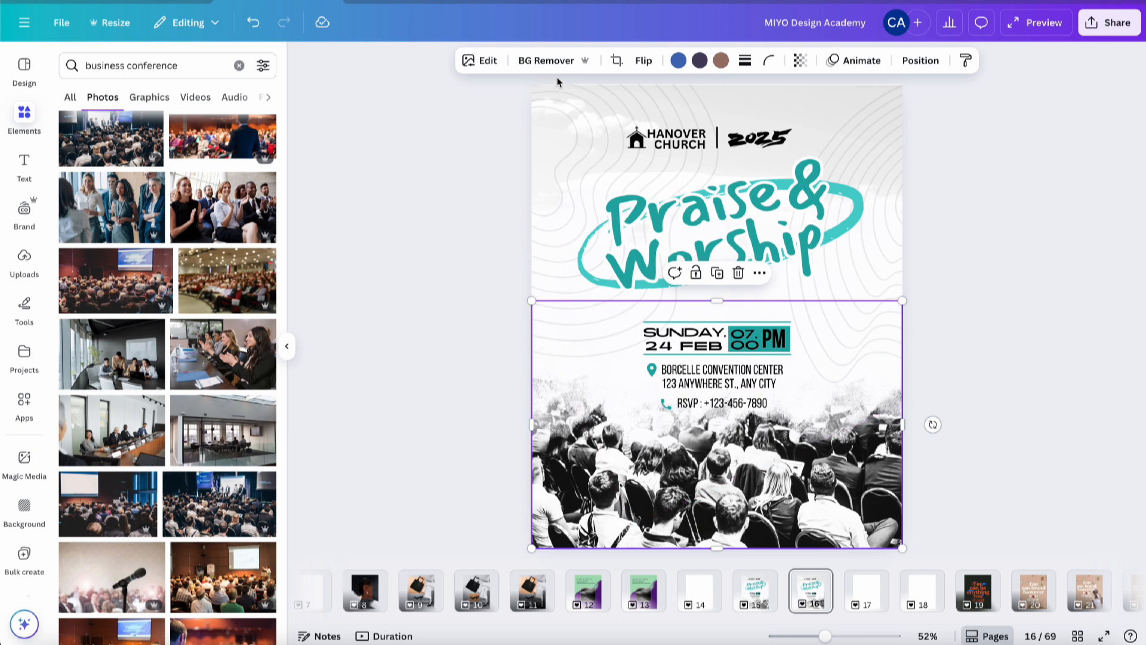
Apply the Outrun filter from the Color Pop group to the conference photo.
click(484, 70)
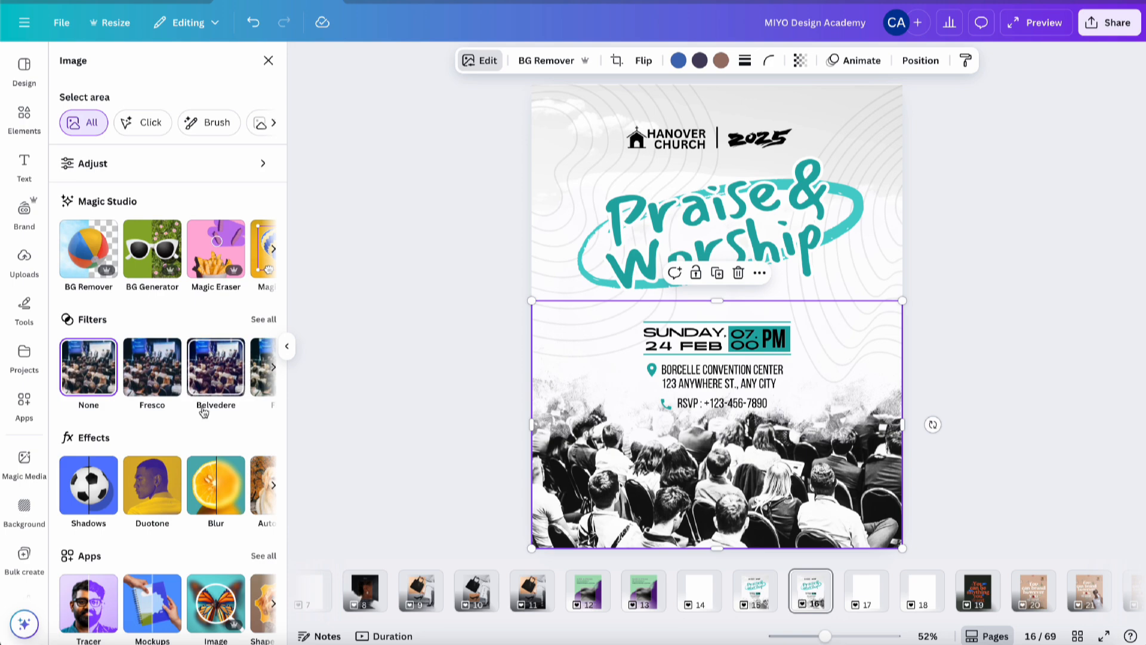
click(263, 320)
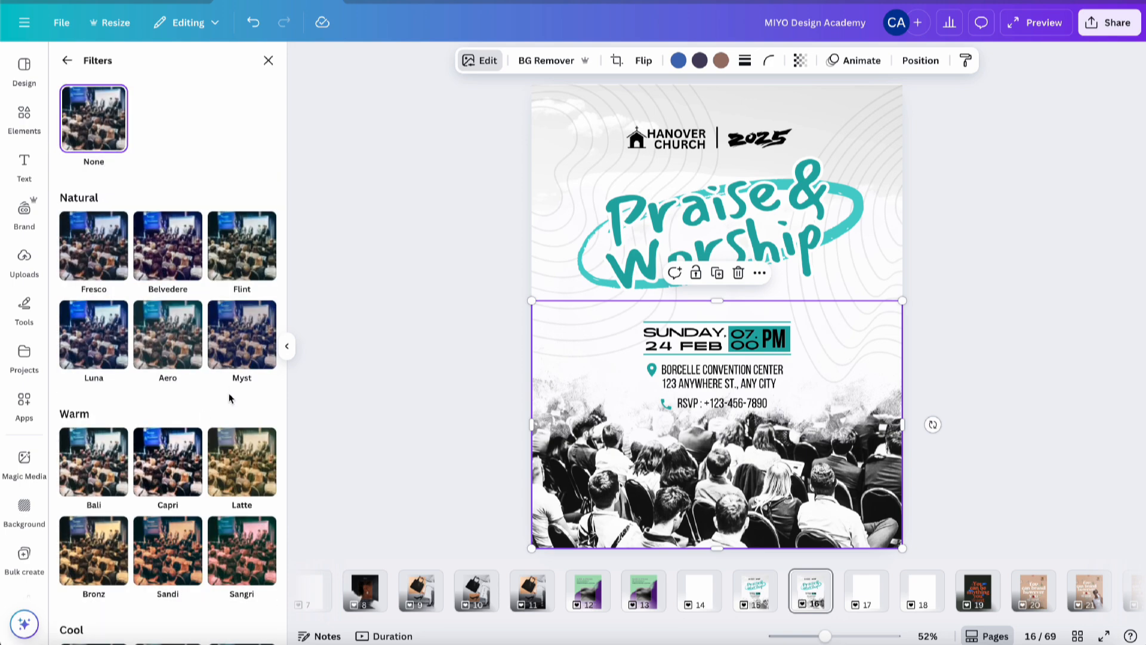
scroll(229, 398, down, 20)
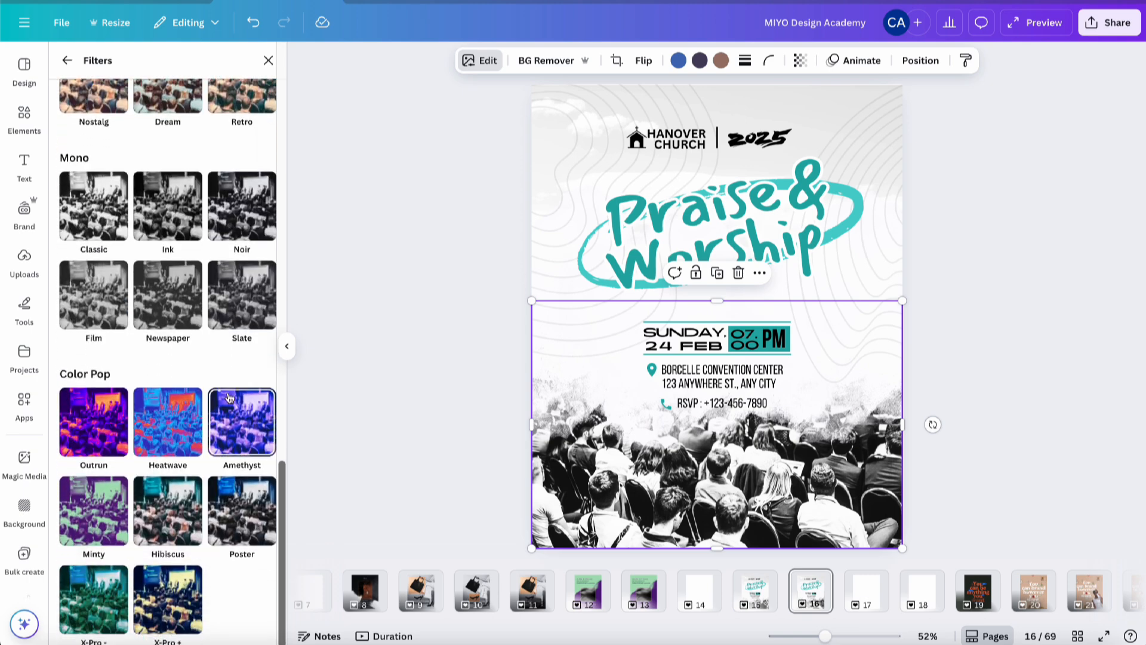
click(100, 431)
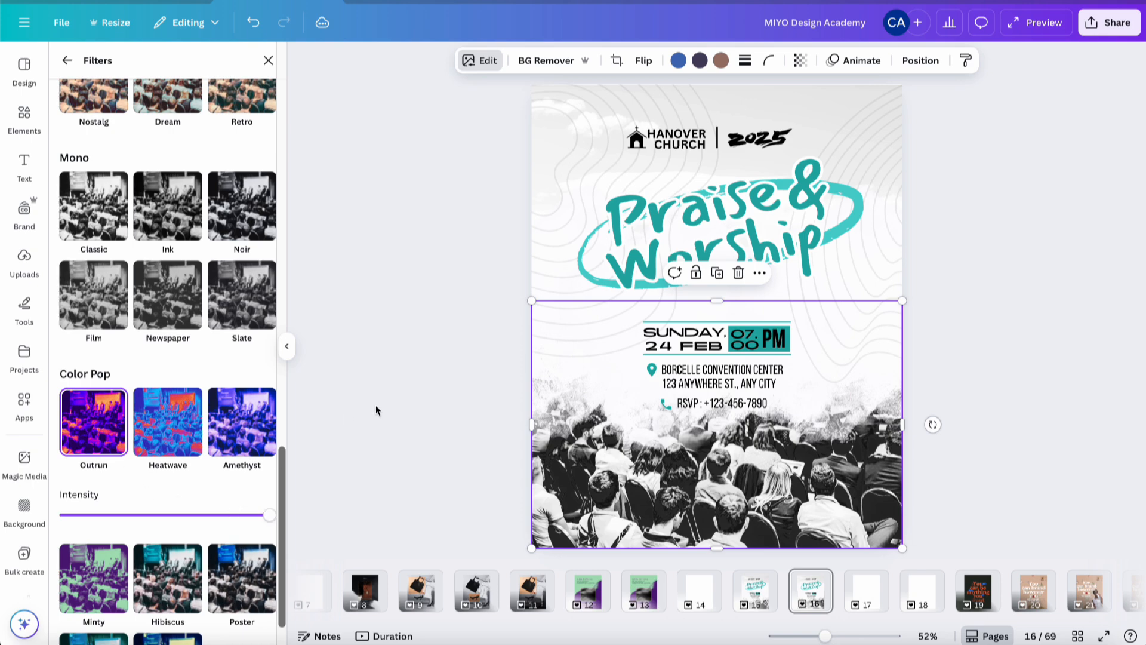
click(430, 450)
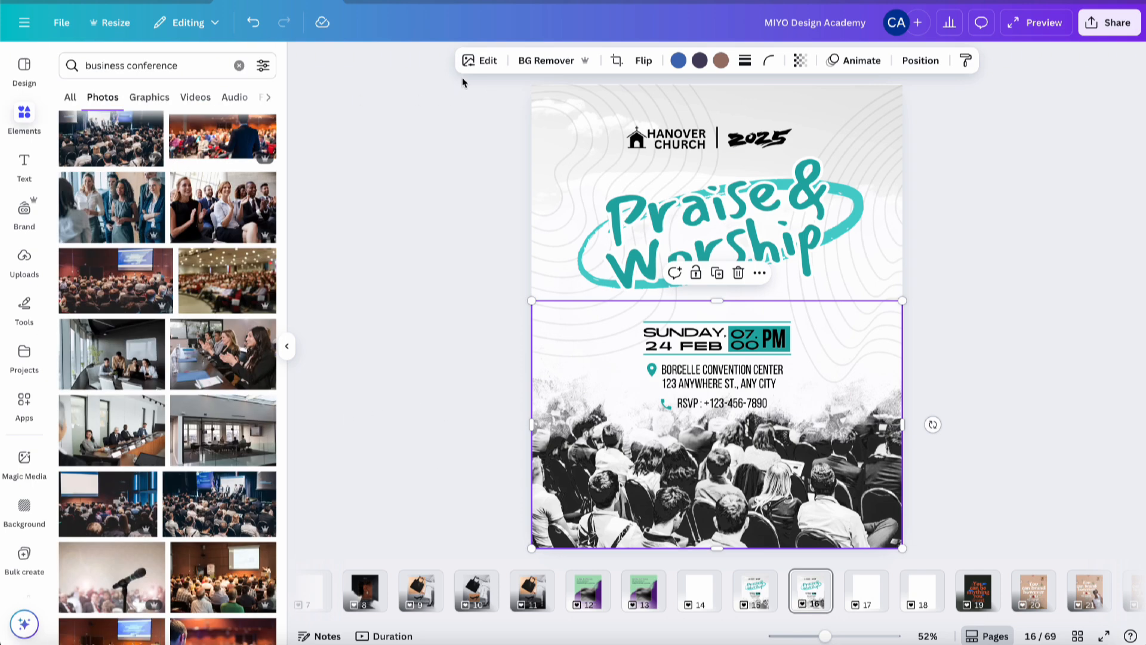
Adjust the conference photo's colour with saturation at -100 and vibrance at 38.
click(472, 60)
scroll(112, 403, down, 2)
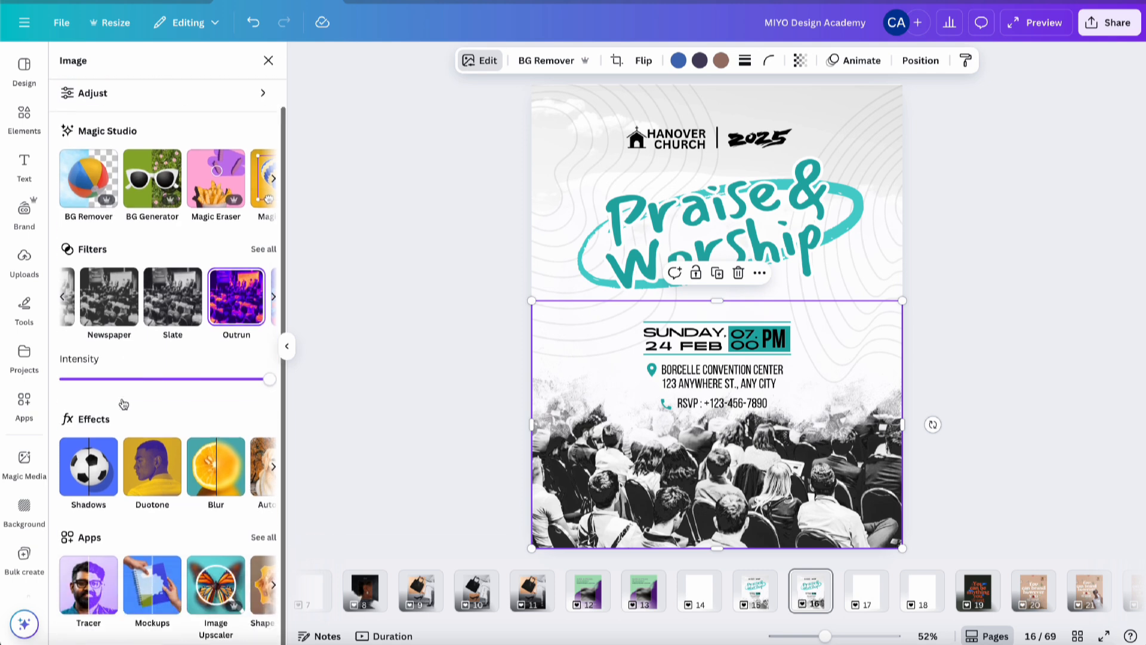
scroll(210, 477, right, 2)
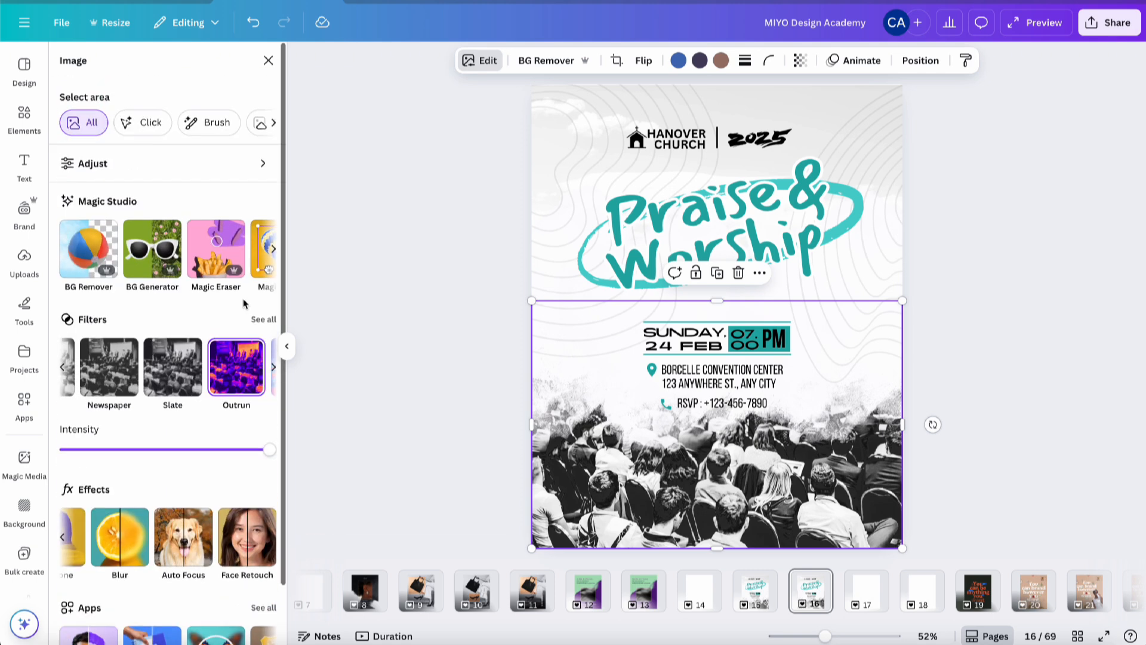
click(244, 160)
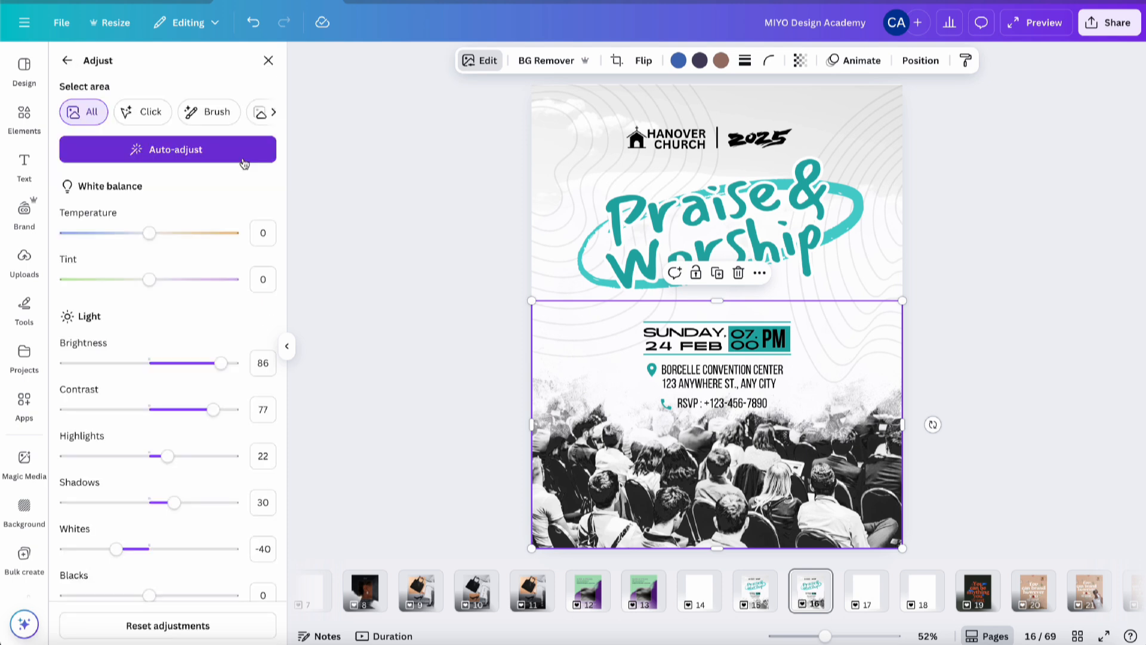
scroll(227, 317, down, 6)
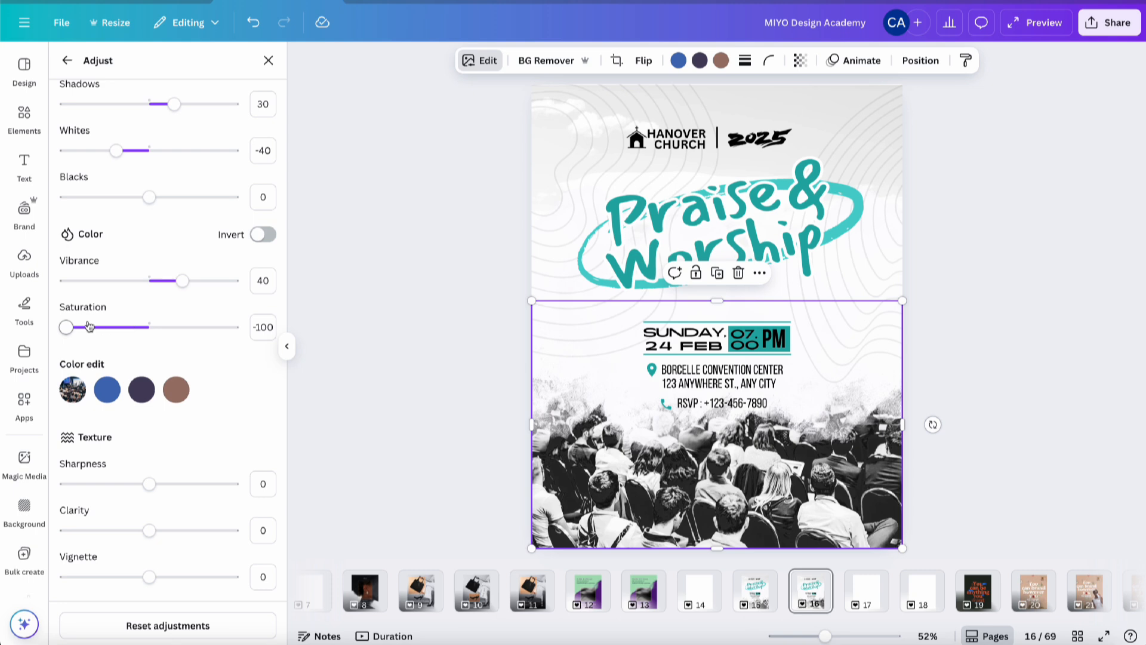
mouse_move(66, 327)
mouse_down()
mouse_move(126, 328)
mouse_move(66, 326)
mouse_up()
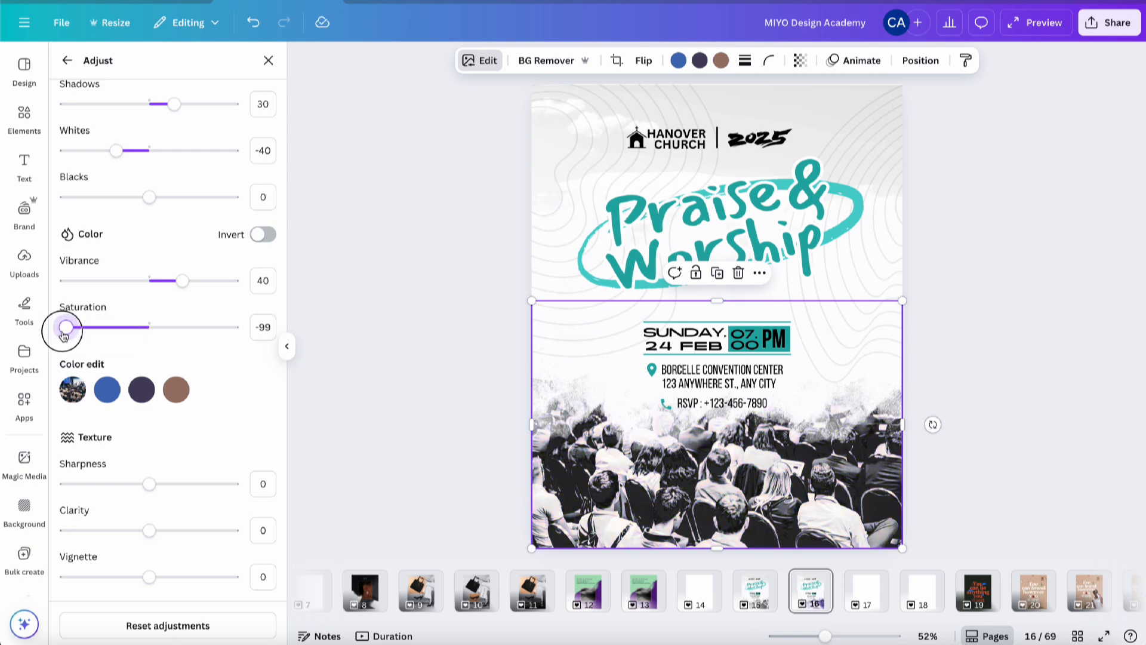
mouse_move(184, 281)
mouse_down()
mouse_move(156, 281)
mouse_move(182, 284)
mouse_up()
scroll(183, 284, up, 1)
scroll(183, 285, up, 1)
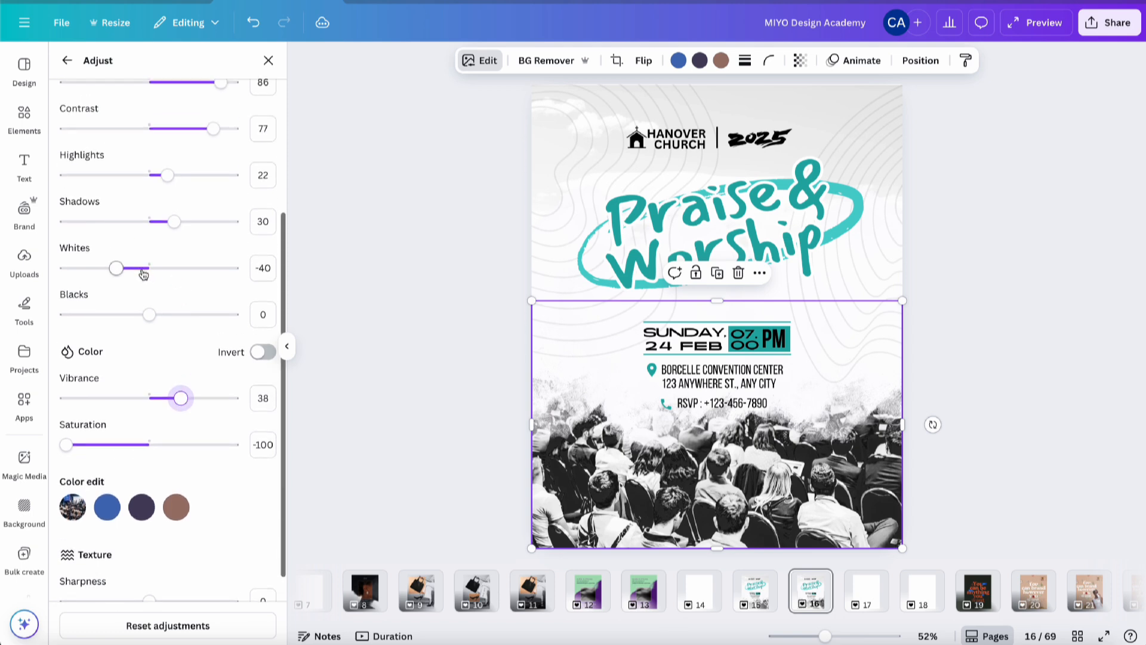
Fine-tune the conference photo's light with whites at -54, blacks at 6, contrast at 80 and brightness at 98.
mouse_move(116, 267)
mouse_down()
mouse_move(149, 266)
mouse_move(104, 267)
mouse_up()
mouse_move(150, 315)
mouse_down()
mouse_move(208, 319)
mouse_move(172, 326)
mouse_move(154, 315)
mouse_up()
scroll(158, 257, up, 3)
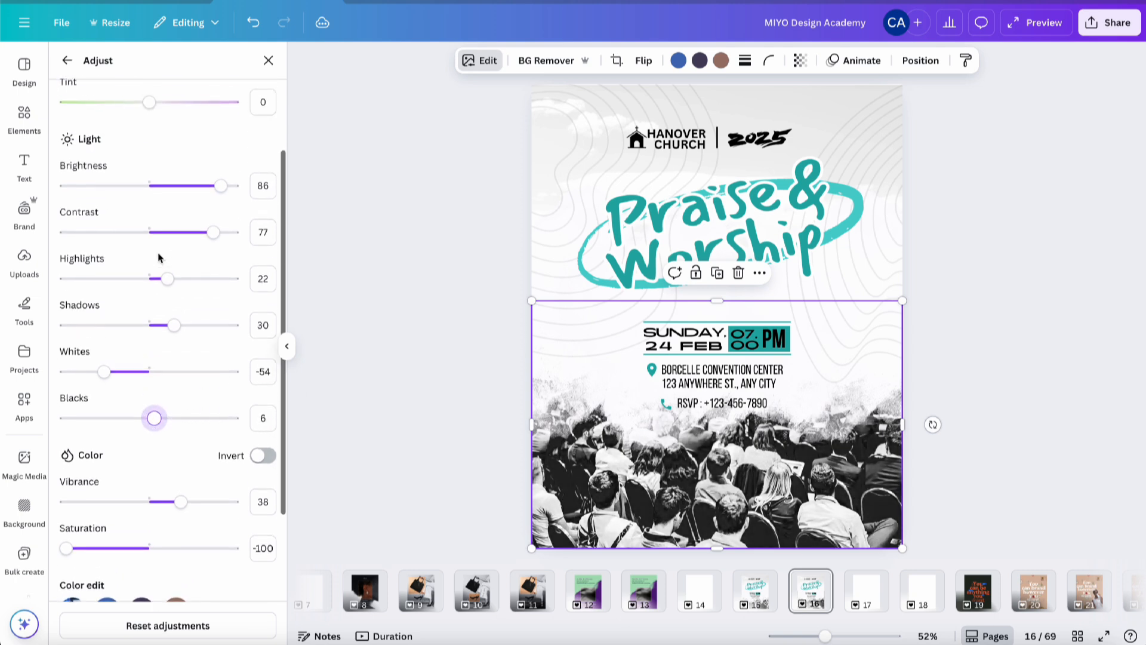
mouse_move(214, 248)
mouse_down()
mouse_move(141, 248)
mouse_move(216, 249)
mouse_up()
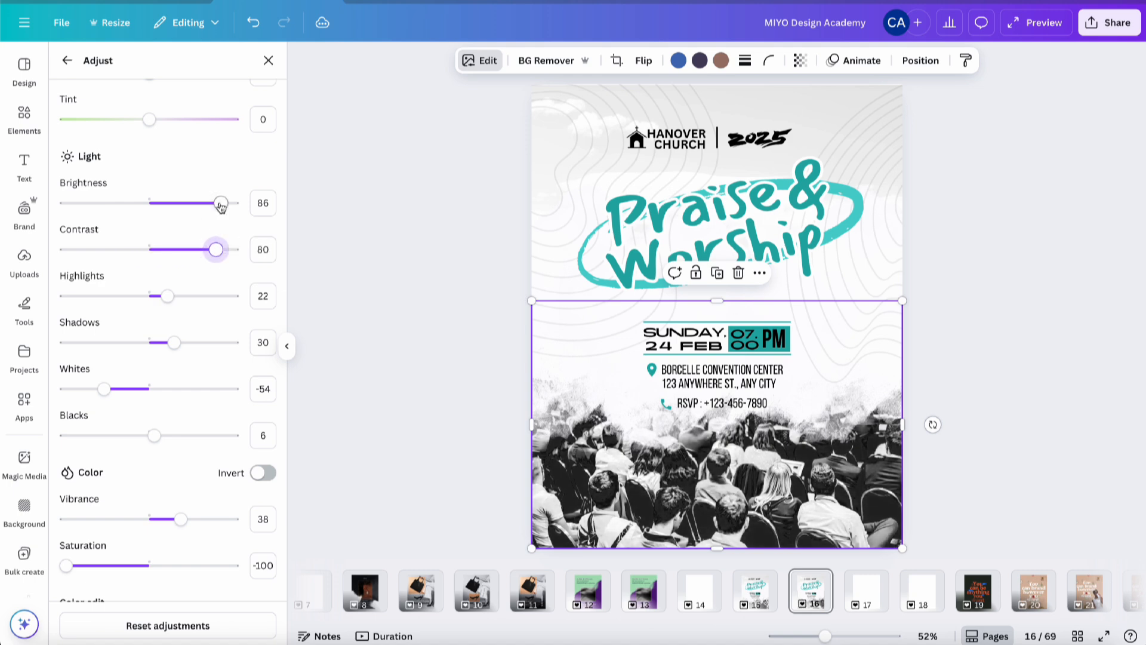
mouse_move(221, 203)
mouse_down()
mouse_move(179, 203)
mouse_move(233, 206)
mouse_up()
scroll(233, 206, up, 3)
scroll(233, 206, up, 1)
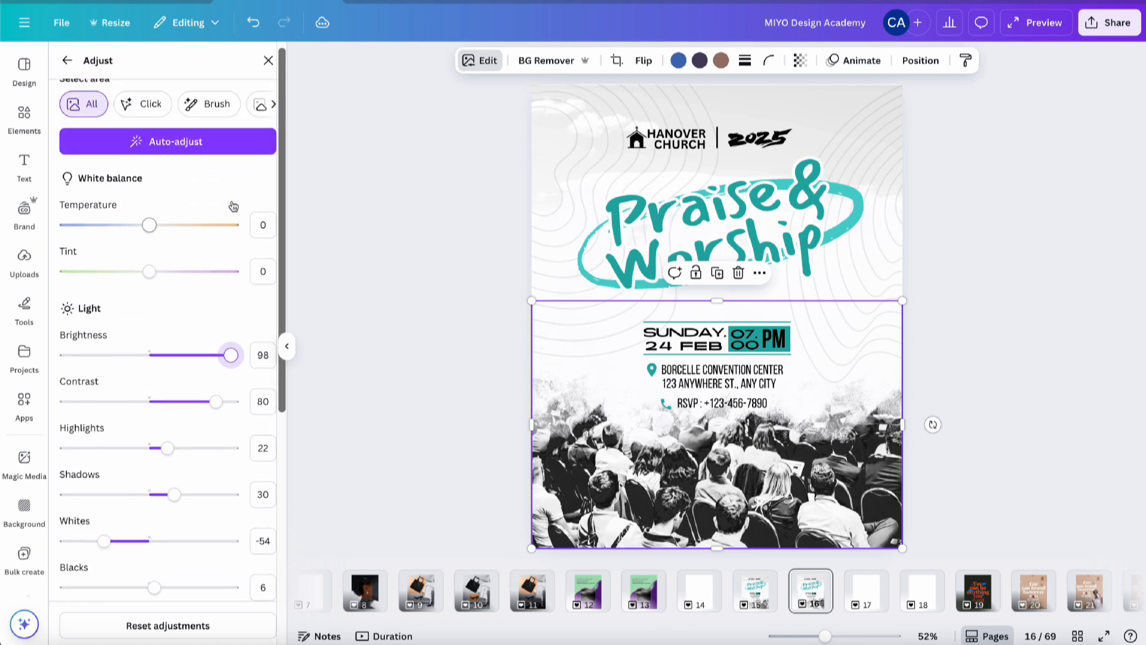
scroll(243, 374, down, 6)
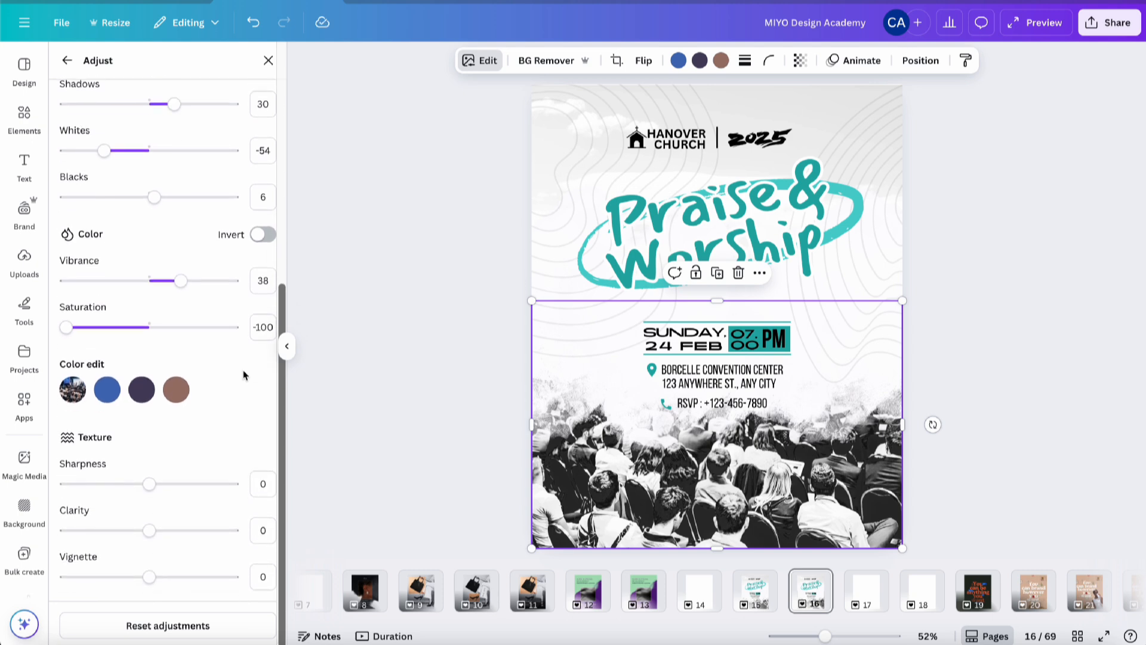
click(473, 428)
click(473, 428)
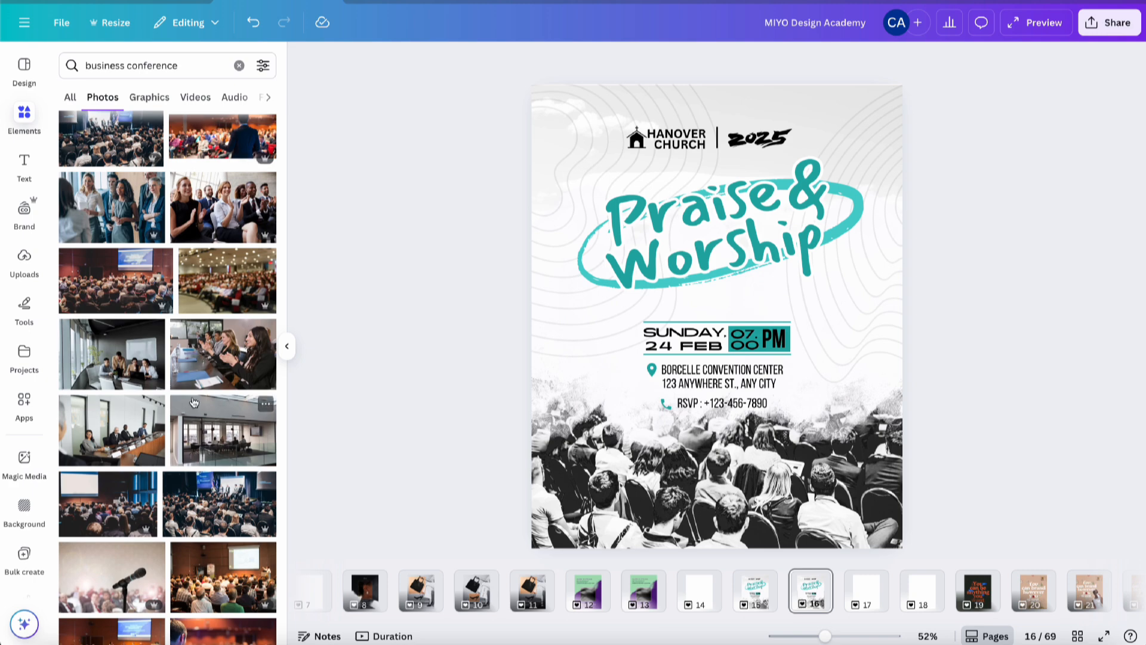
Replace the flyer's sky background with the photo of an office team around a presentation board and set its transparency to 30.
scroll(194, 401, down, 5)
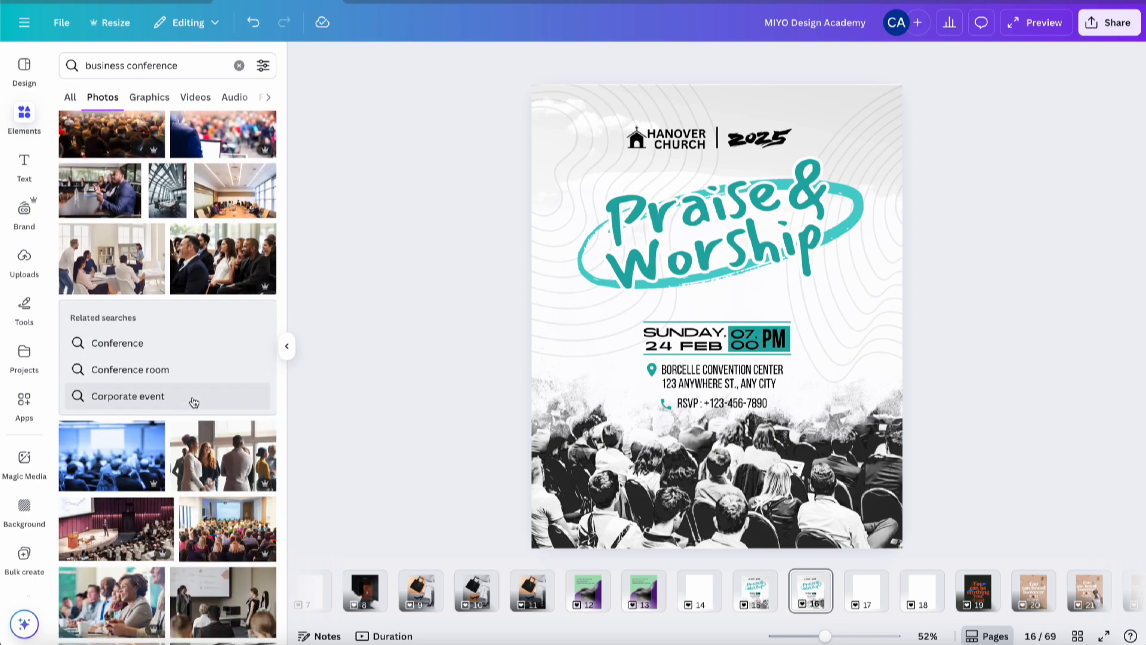
drag(150, 239, 735, 104)
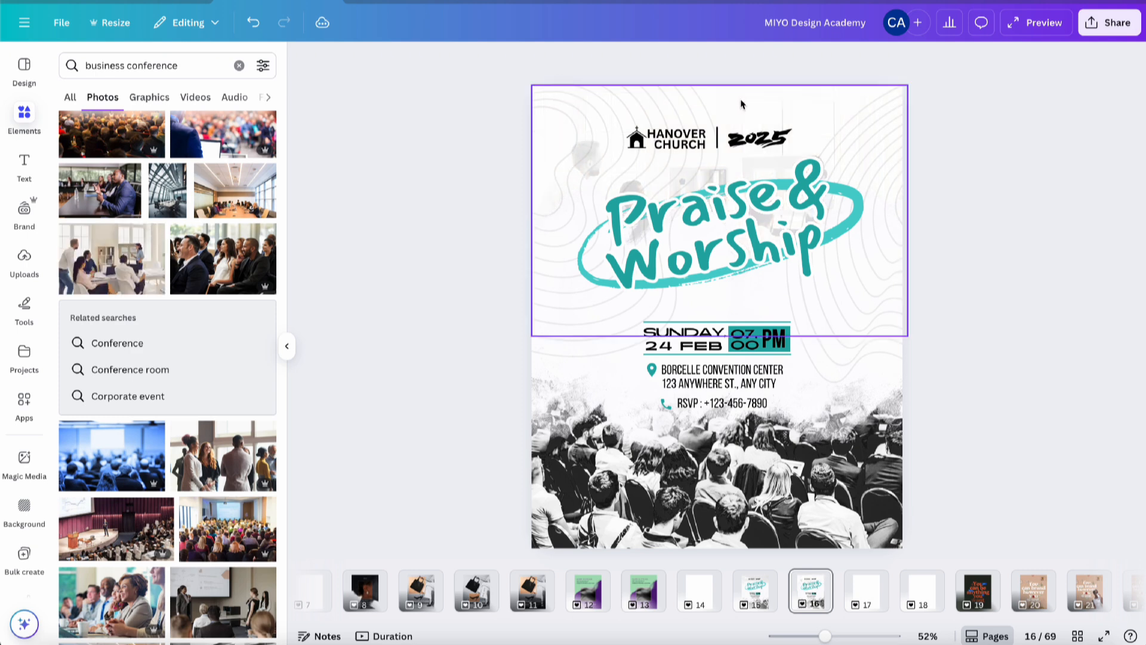
click(742, 104)
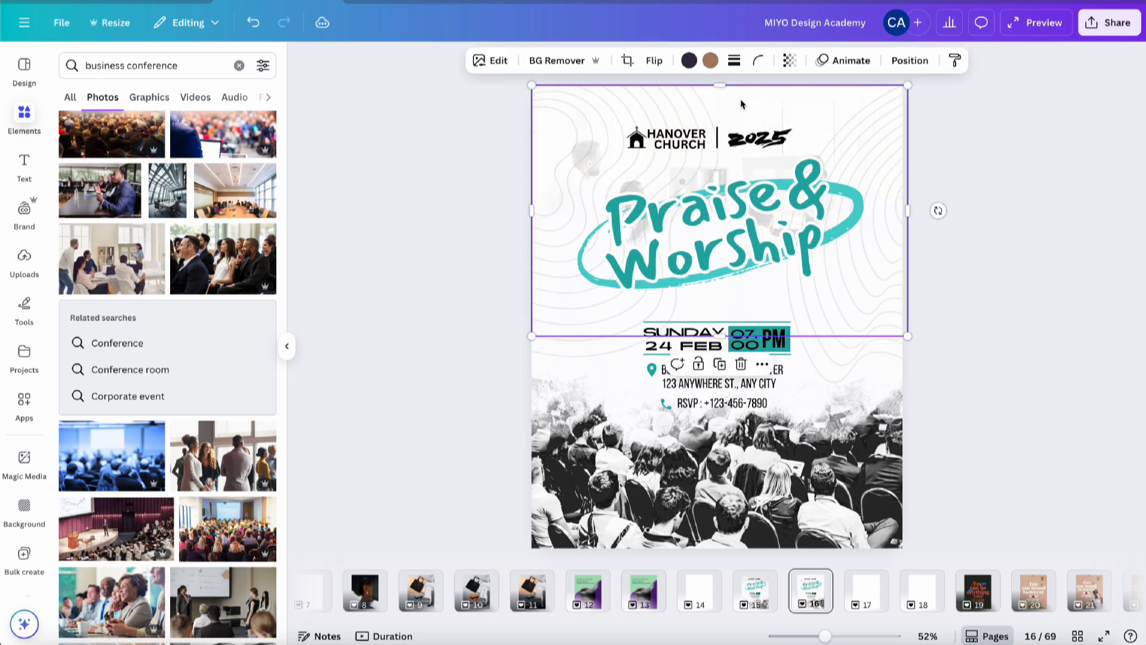
click(789, 60)
drag(781, 116, 763, 119)
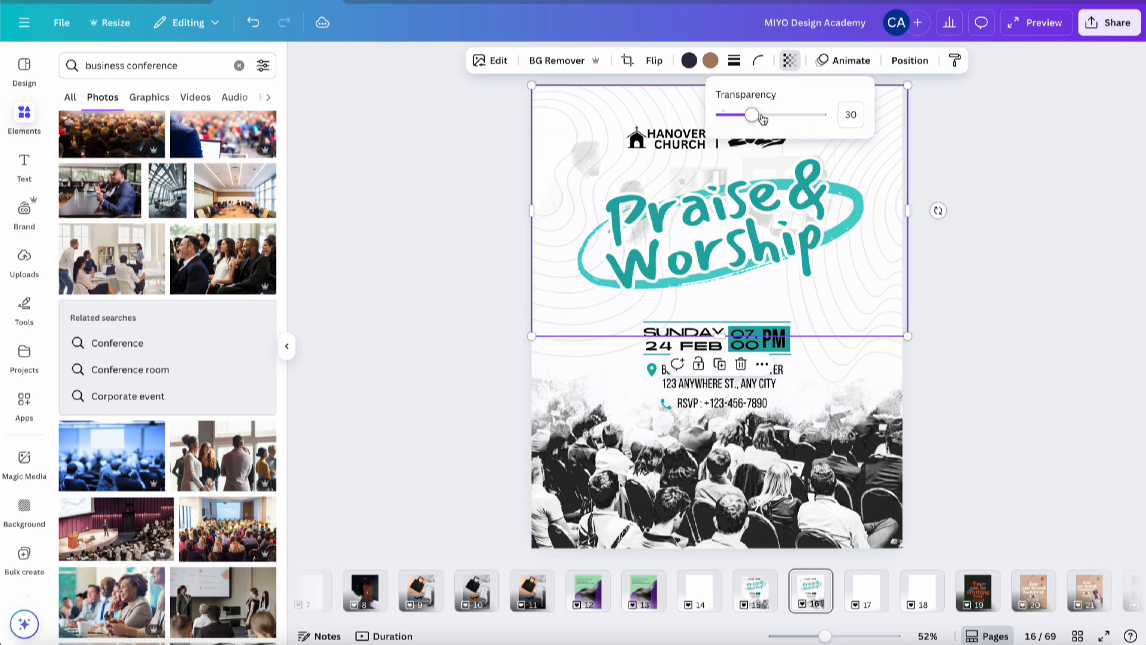
click(945, 124)
click(945, 125)
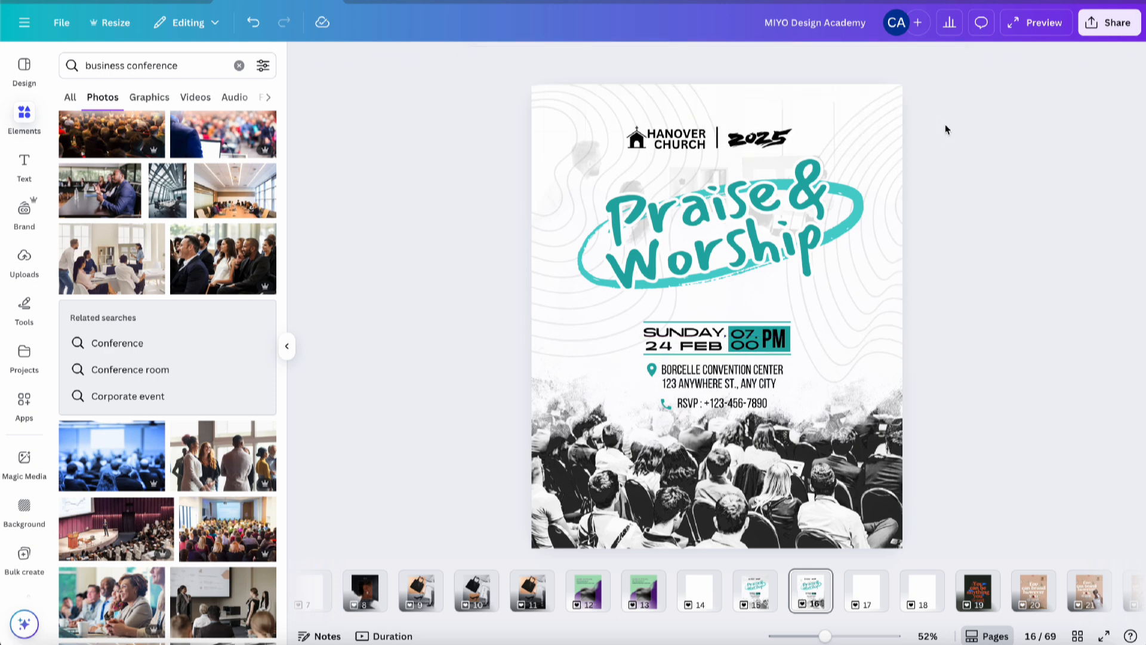
Enlarge the meeting photo within its crop frame and shift it so the bookshelf and blank wall sit behind the title.
double_click(747, 100)
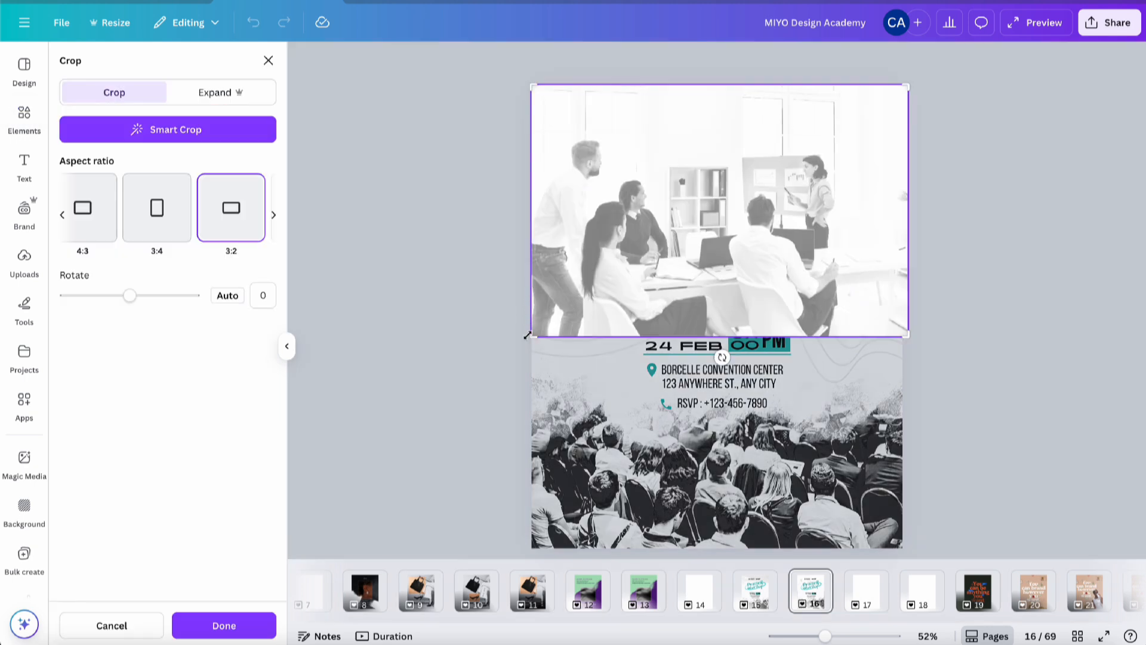
drag(528, 342, 236, 573)
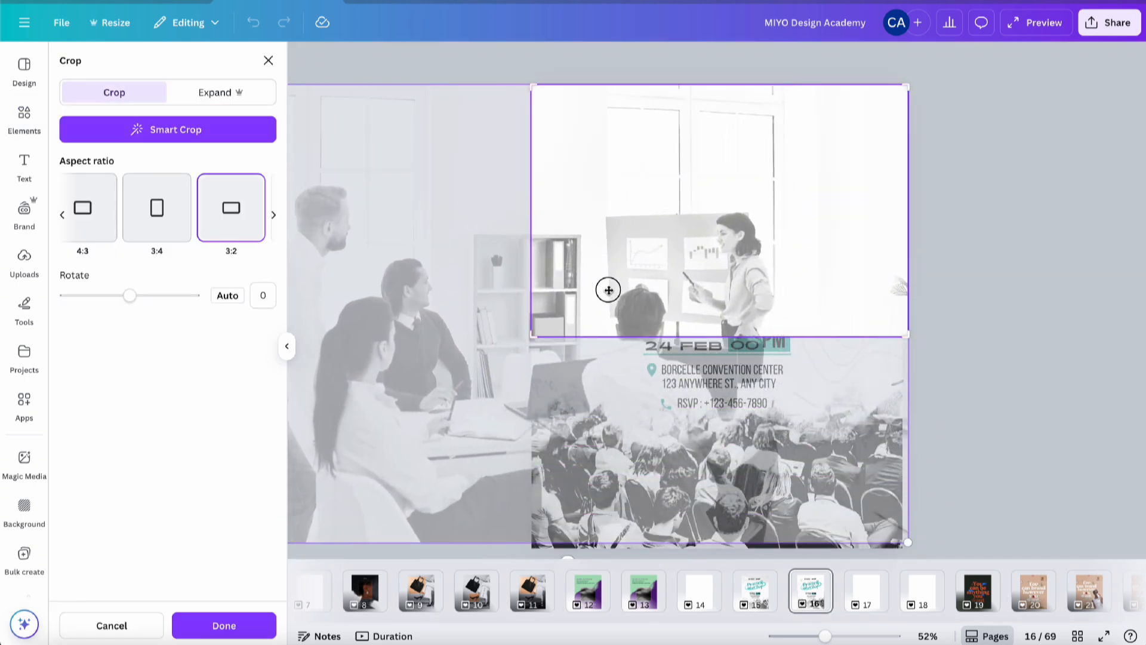
drag(609, 289, 754, 298)
click(215, 627)
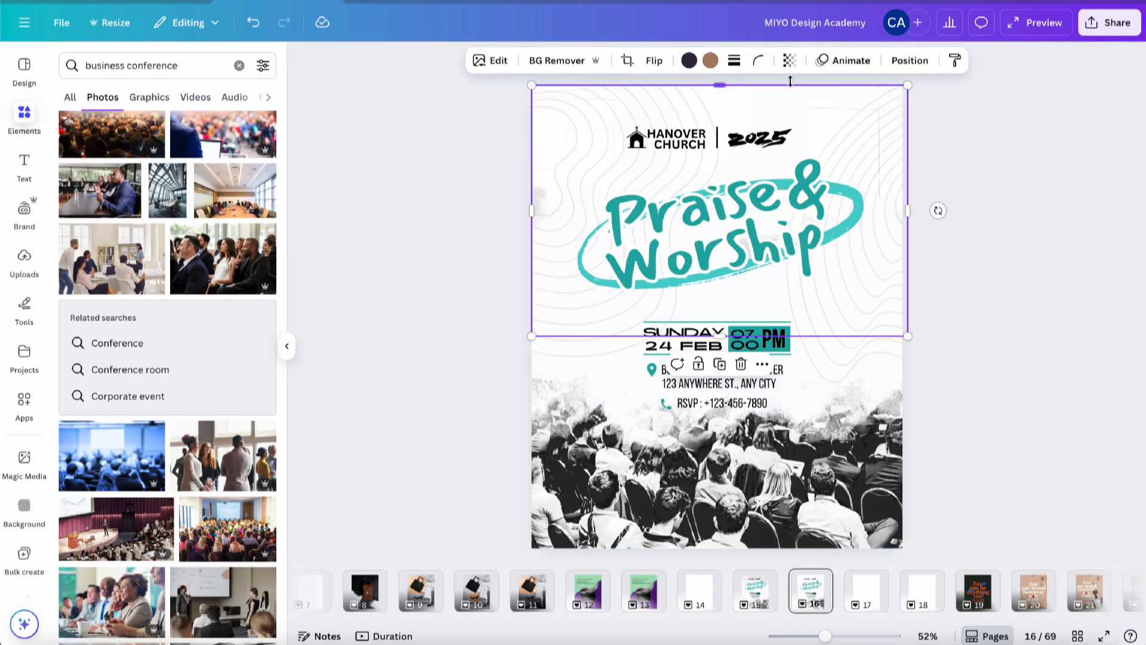
Recrop the meeting background photo, scaling it up slightly more and repositioning it so the presenter stays outside the frame.
double_click(765, 96)
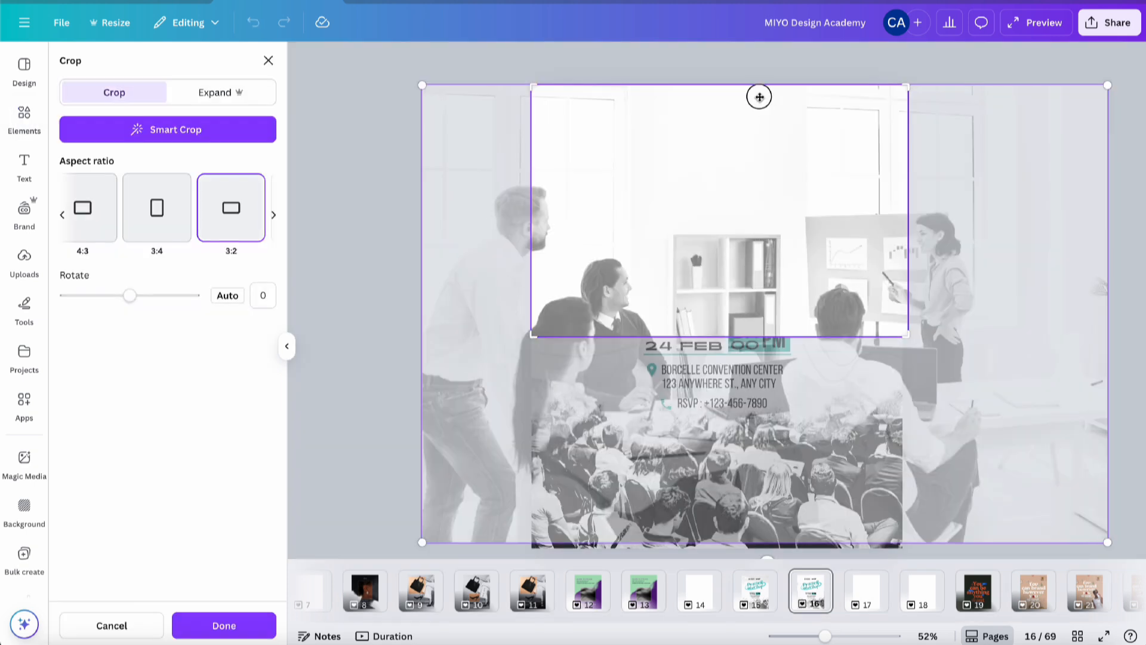
drag(758, 95, 742, 97)
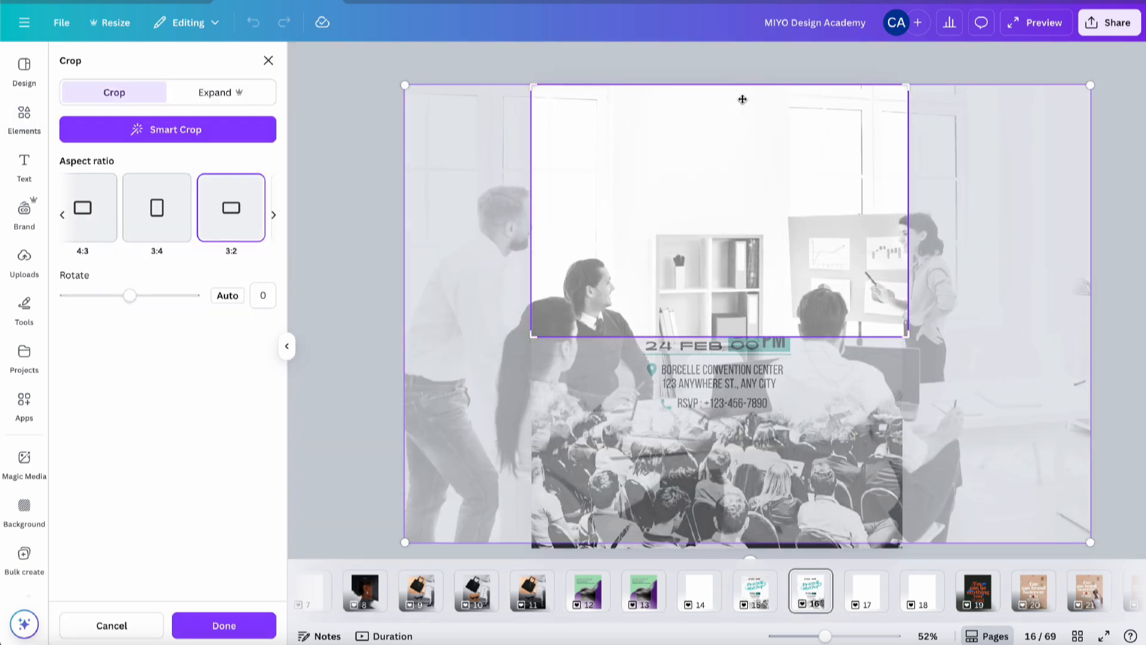
drag(405, 542, 360, 572)
drag(747, 105, 797, 104)
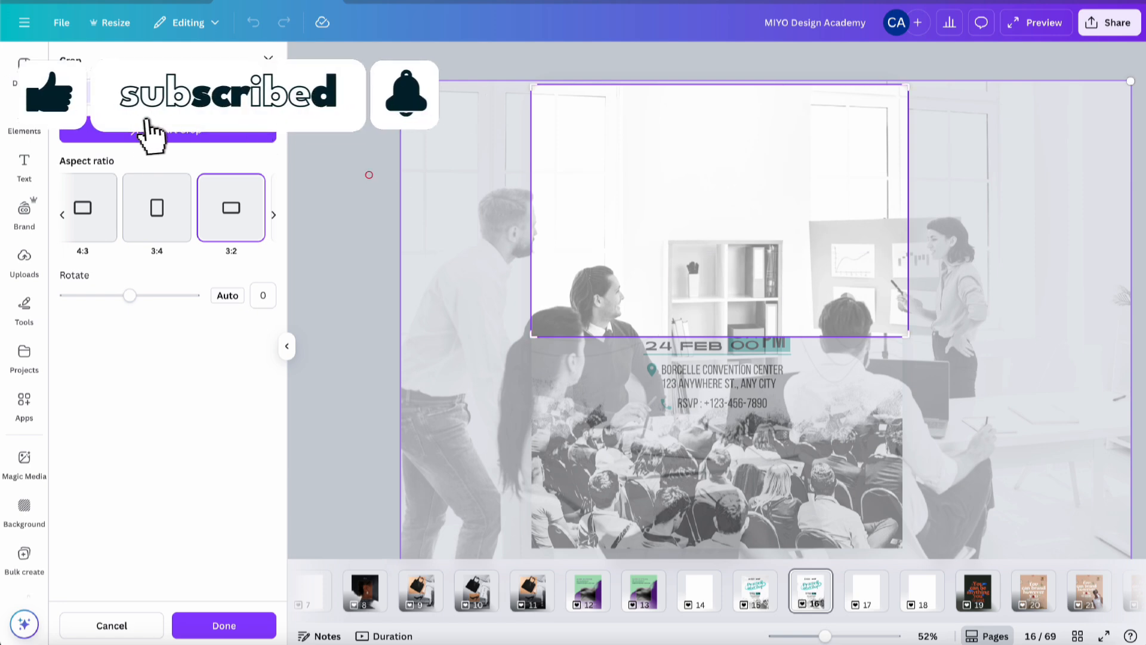
click(224, 625)
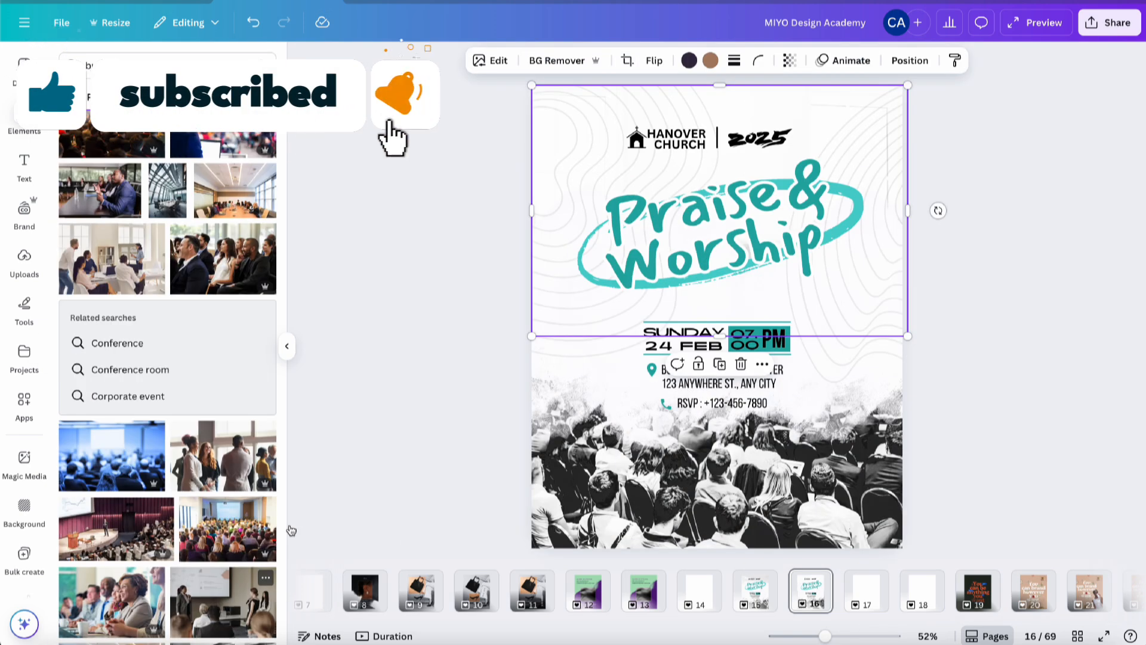
Raise the meeting background photo's transparency value slightly and deselect the photo.
click(789, 60)
mouse_move(752, 114)
mouse_down()
mouse_move(773, 118)
mouse_move(759, 119)
mouse_up()
click(460, 261)
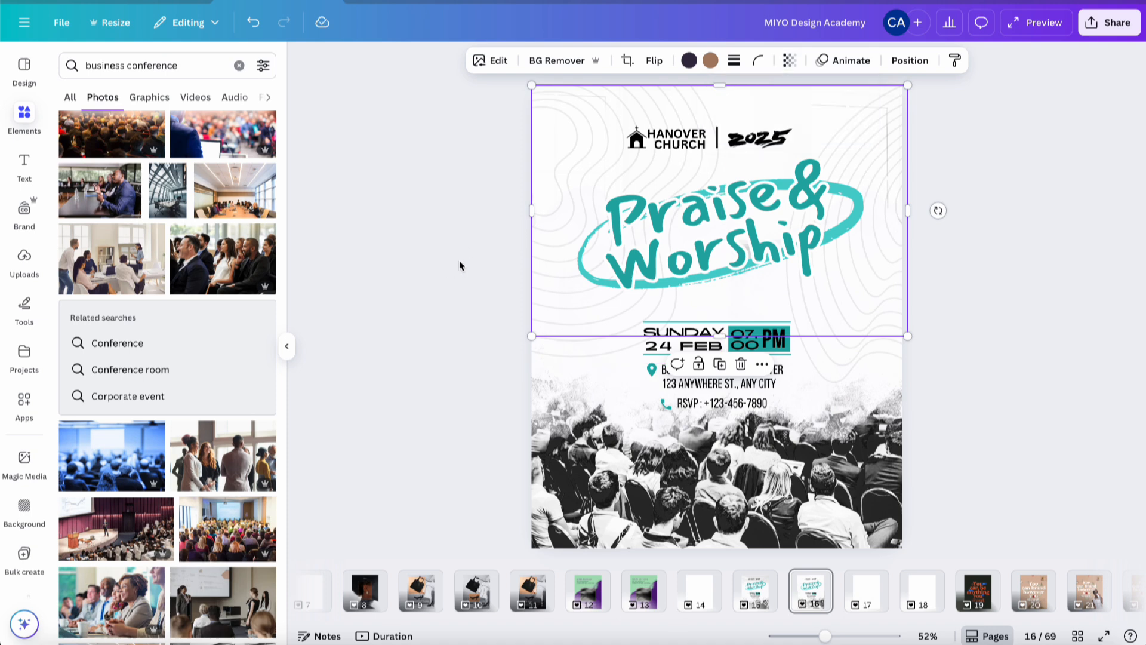
click(460, 260)
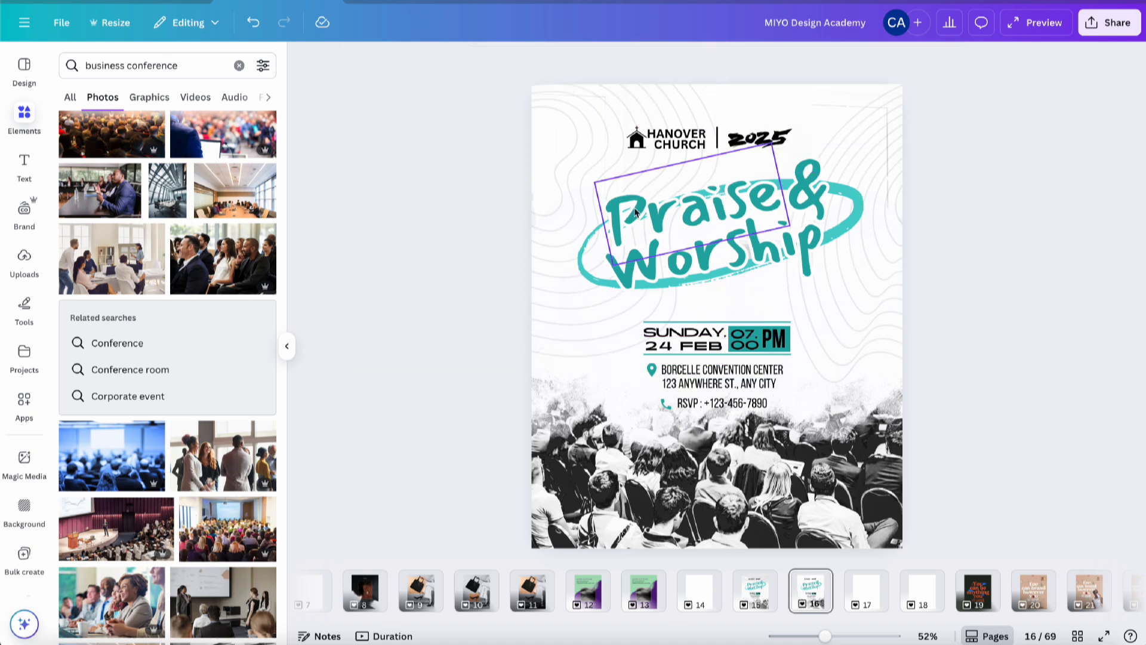
Search the elements for "line pattern" and limit the results to graphics.
click(118, 56)
triple_click(145, 61)
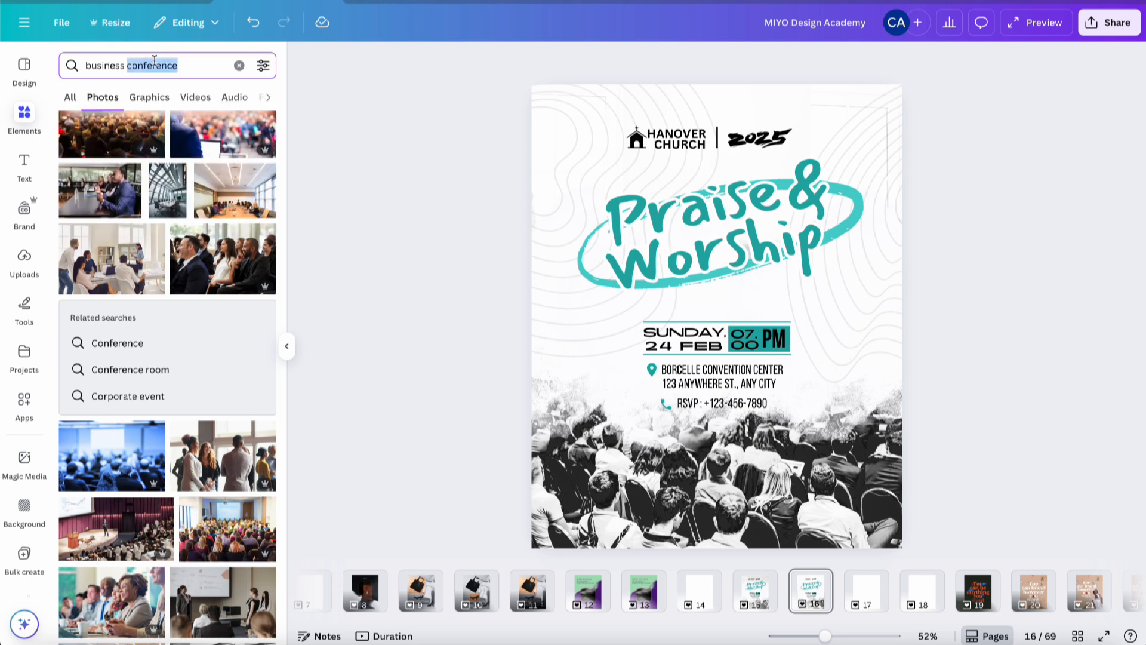
text(line pa)
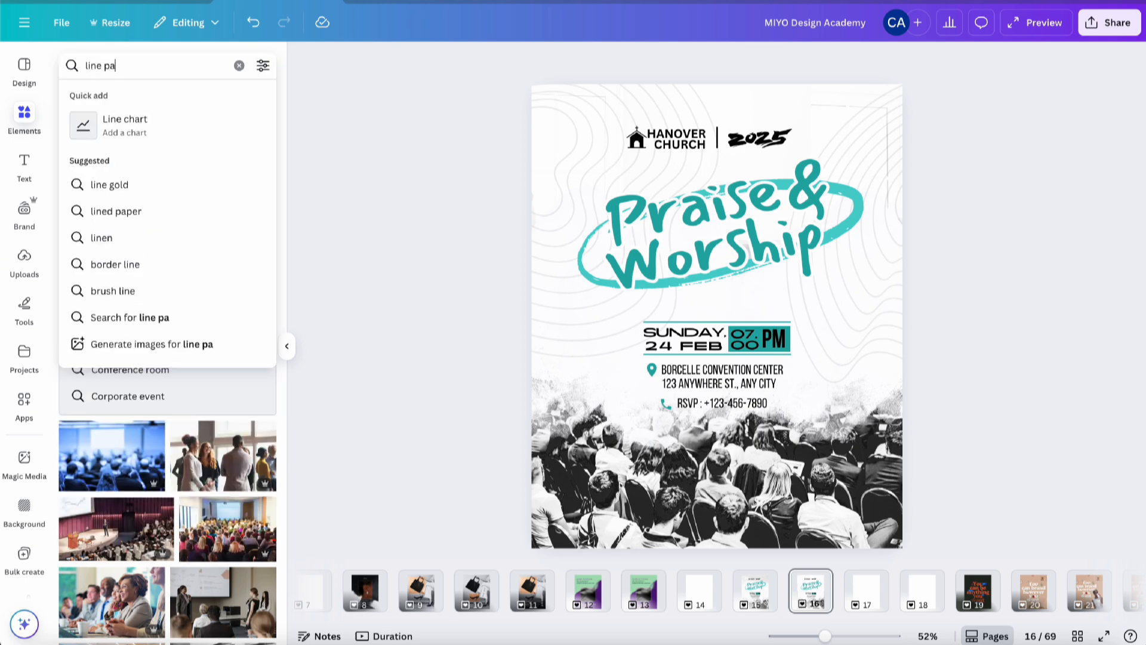
text(ttern)
key(Return)
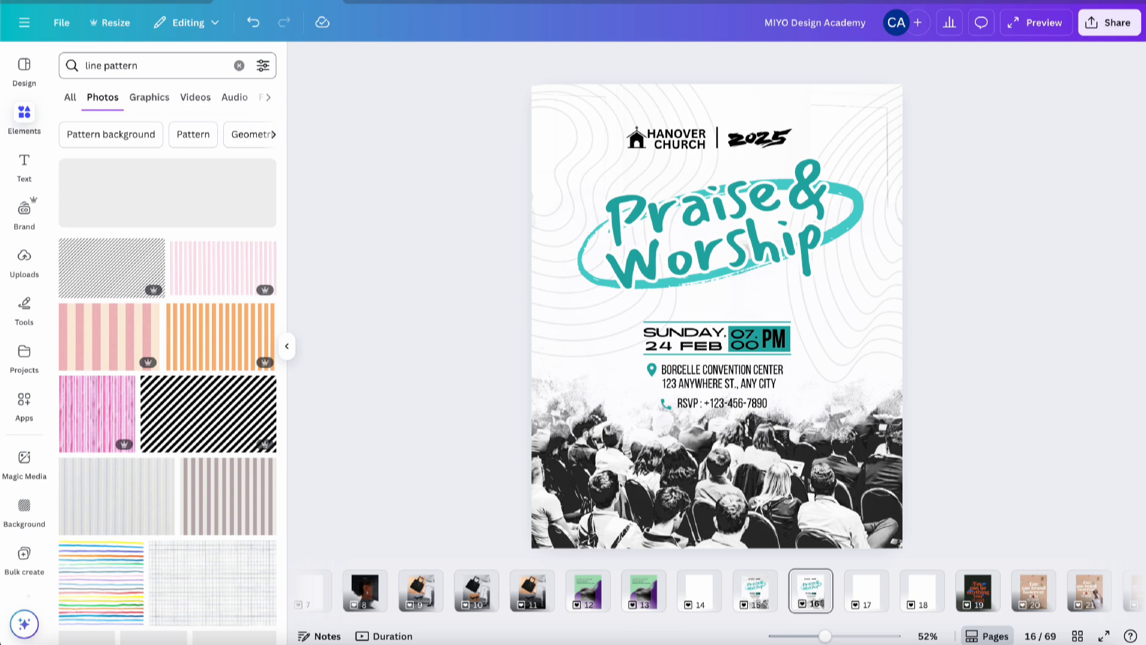
click(144, 99)
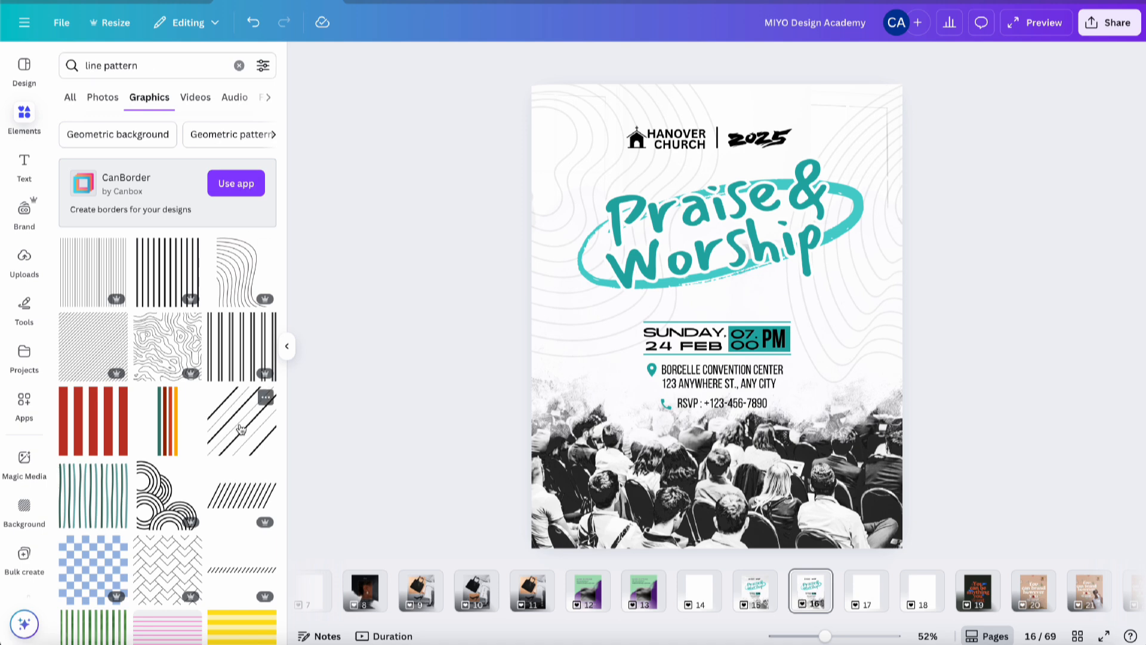
scroll(194, 318, down, 3)
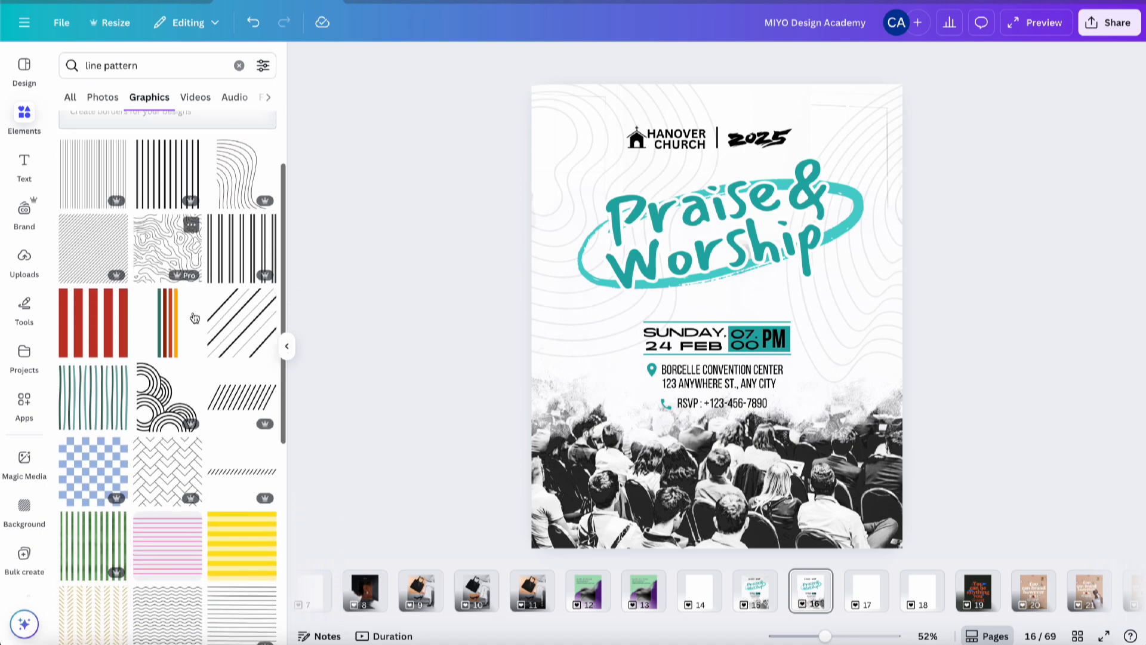
Delete the two contour line patterns behind the title on either side of the flyer.
click(571, 179)
key(Delete)
click(888, 289)
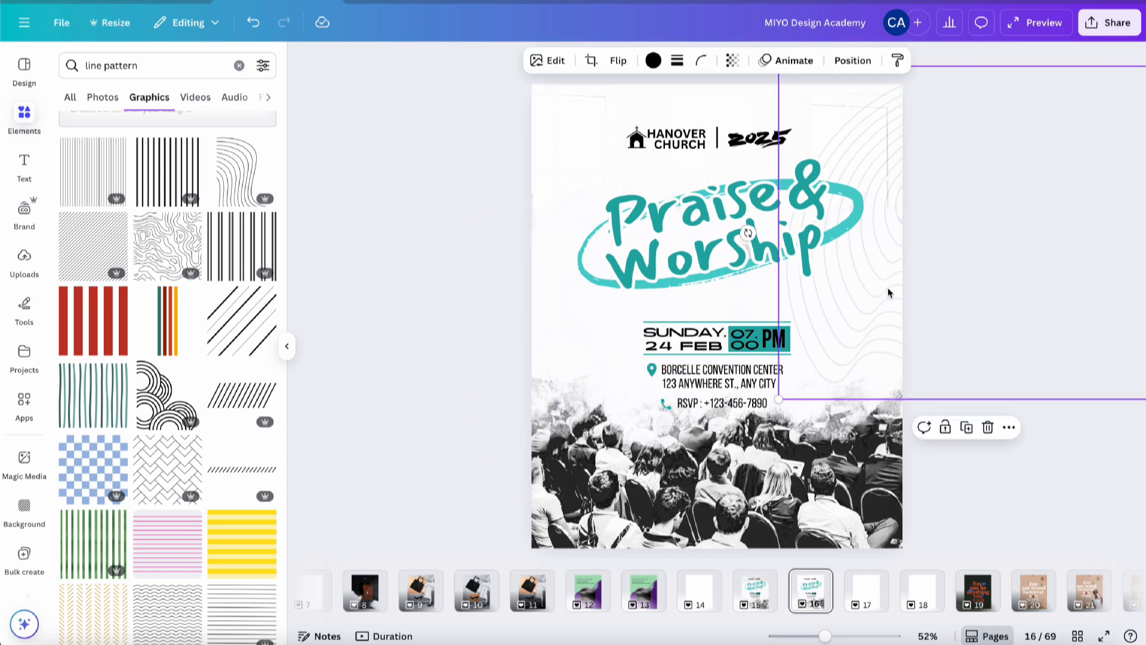
key(Delete)
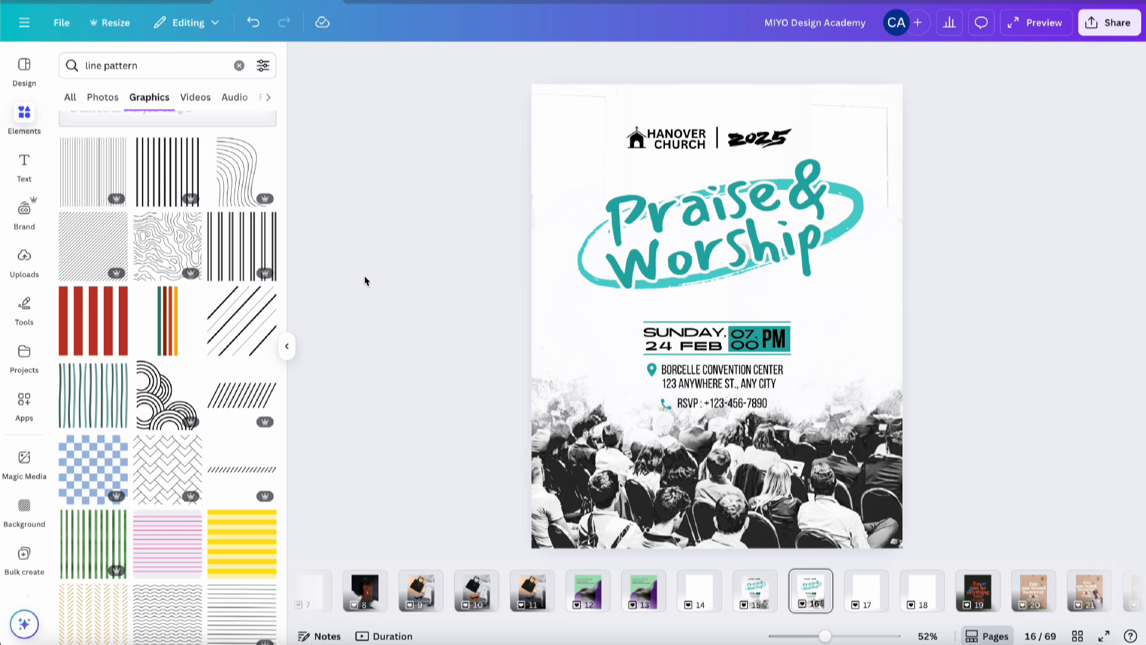
Try the peach wavy line graphic, enlarged and rotated, over the flyer's upper-left corner and remove it.
scroll(227, 397, down, 4)
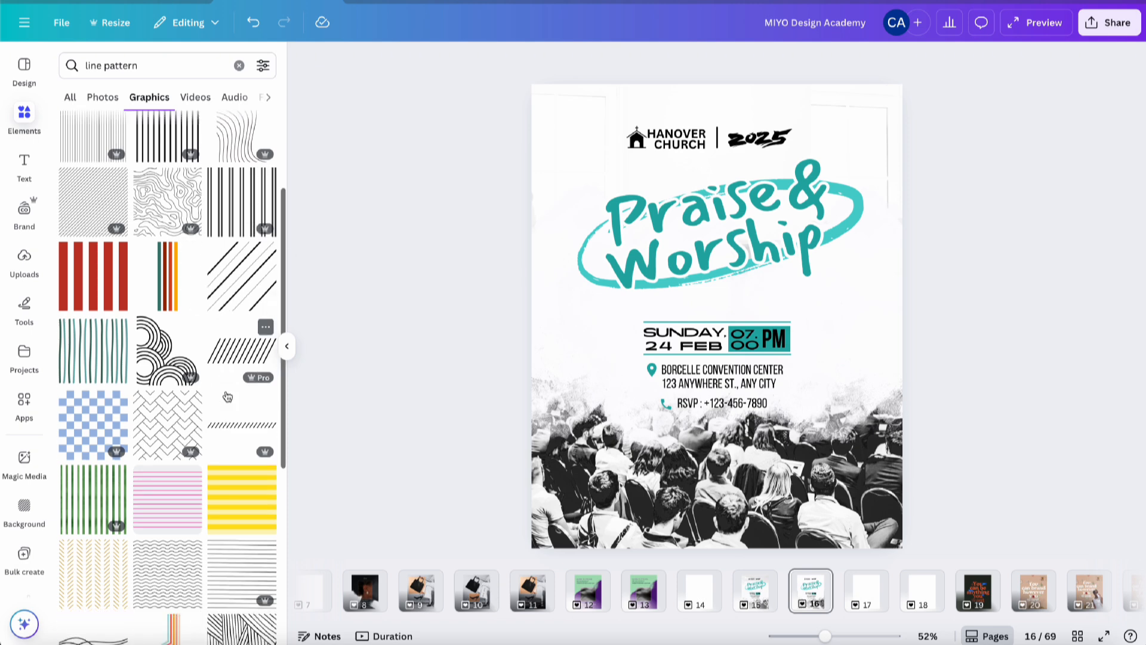
scroll(227, 397, down, 4)
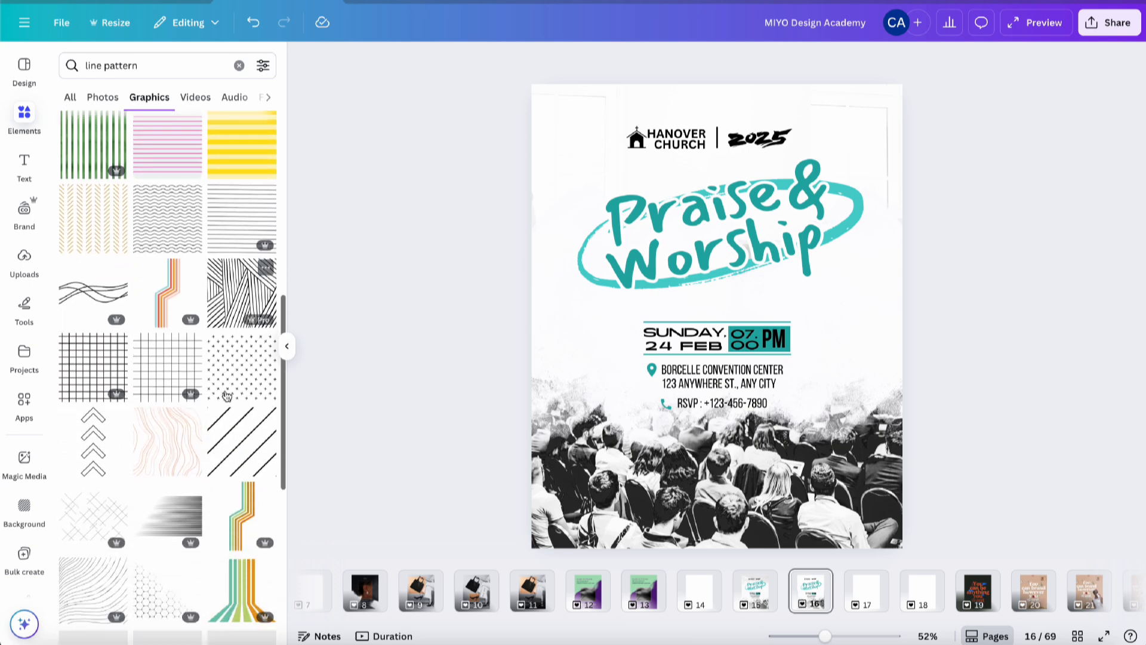
scroll(227, 397, up, 1)
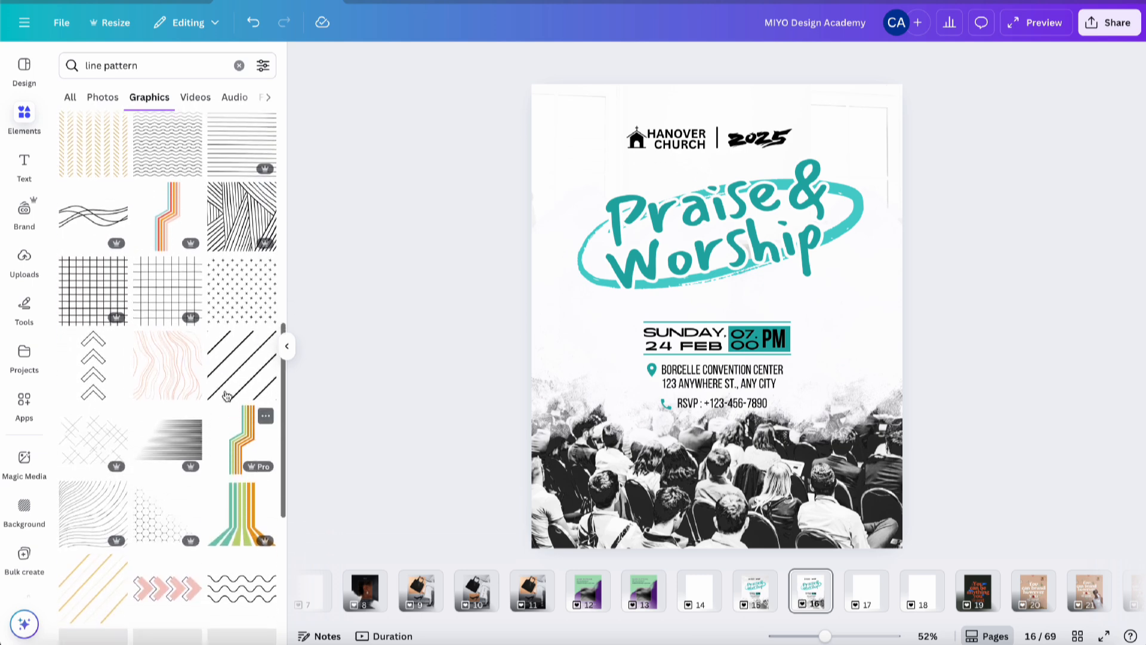
click(168, 373)
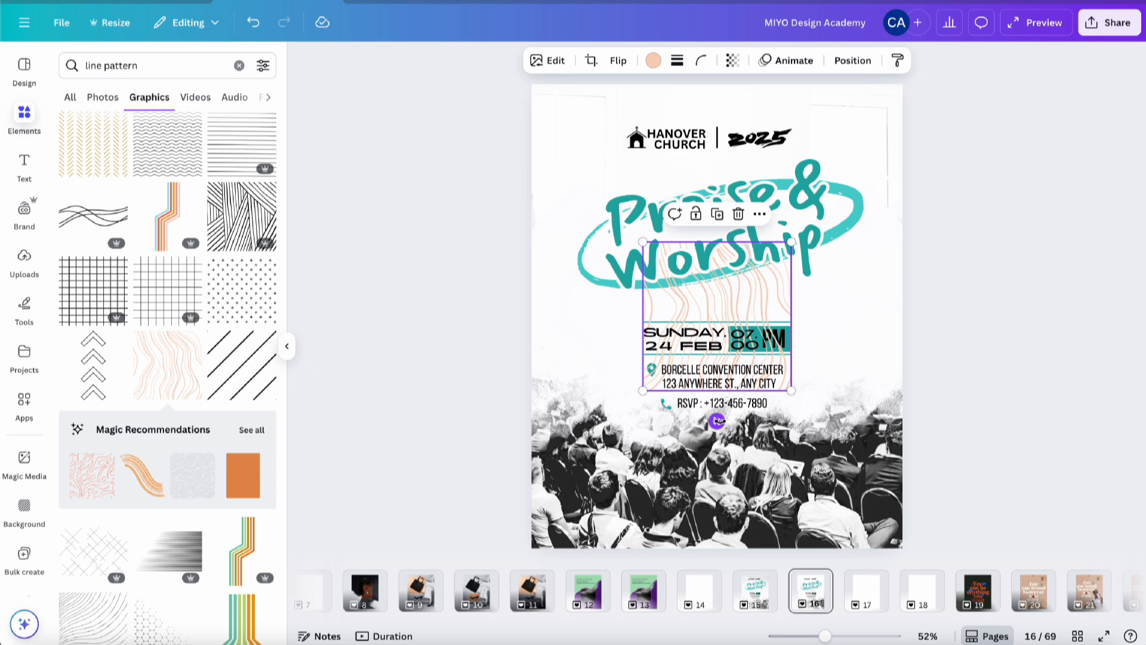
drag(643, 391, 591, 443)
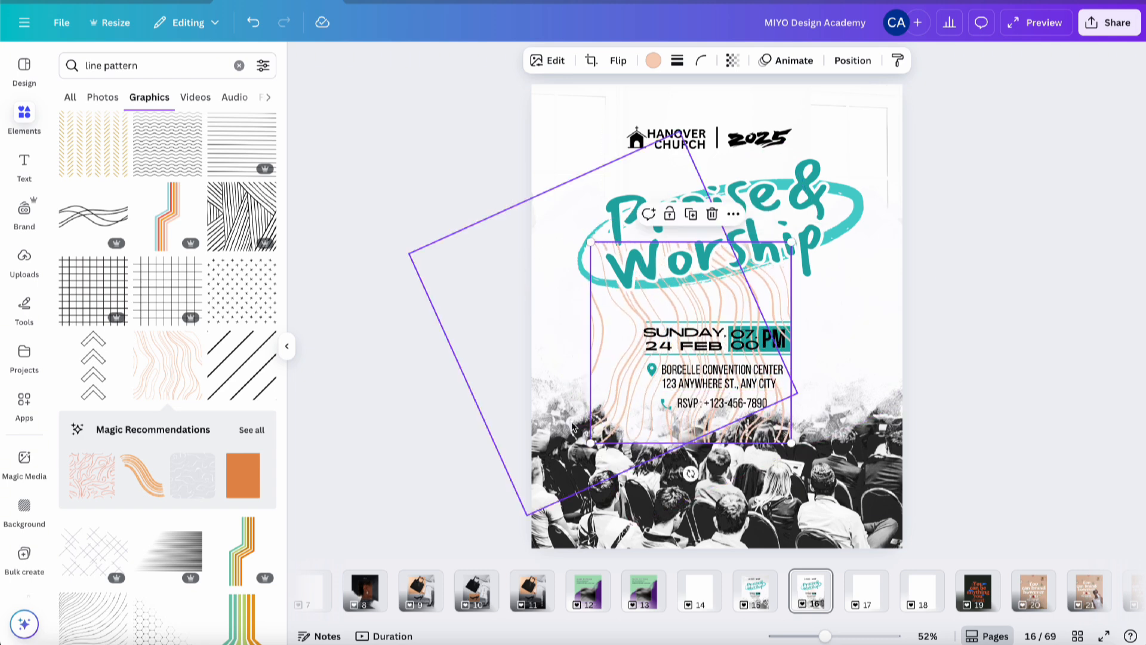
drag(690, 474, 610, 446)
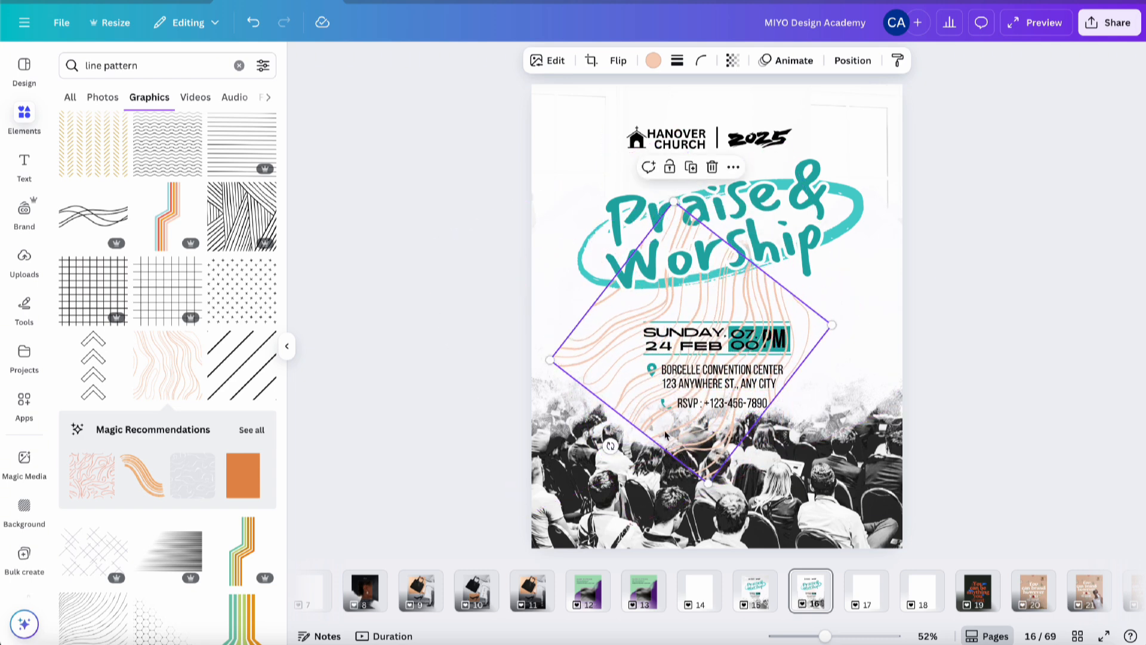
drag(692, 449, 533, 225)
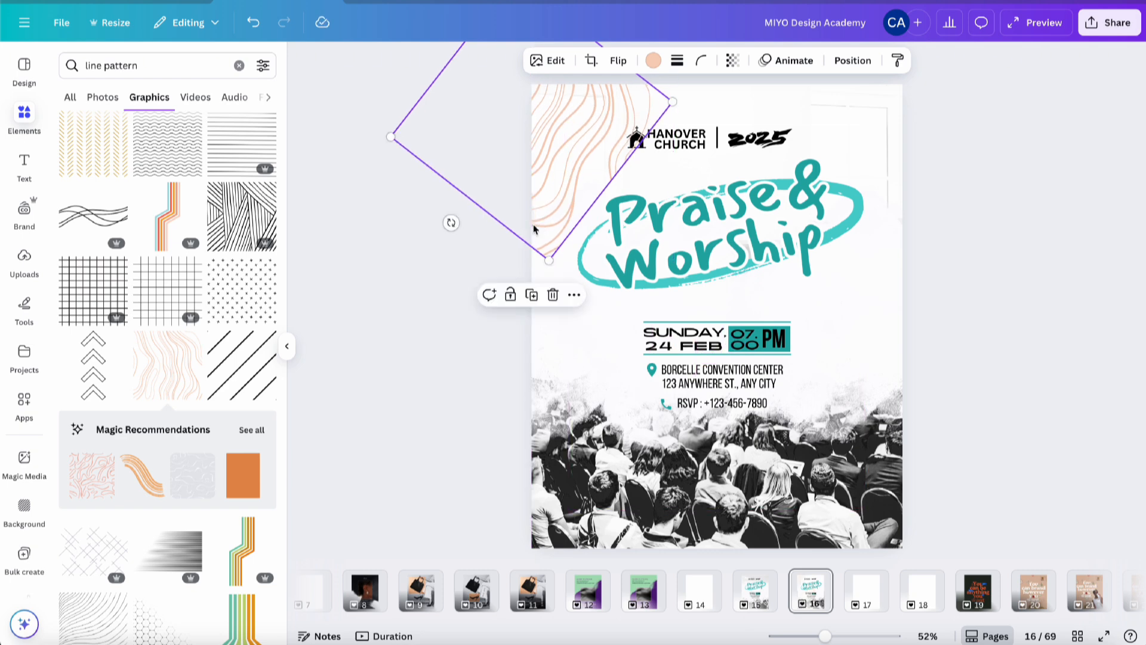
key(Delete)
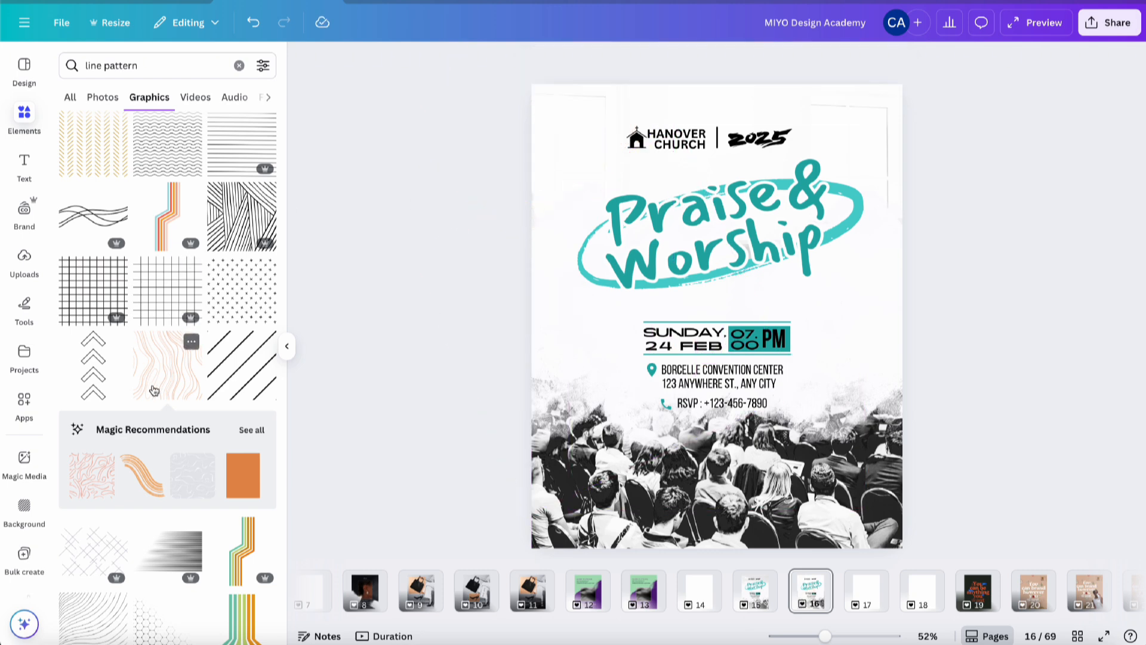
Add the round grey-green contour line graphic, enlarge it and place it partly off the flyer's left edge behind the header and title.
scroll(154, 390, down, 4)
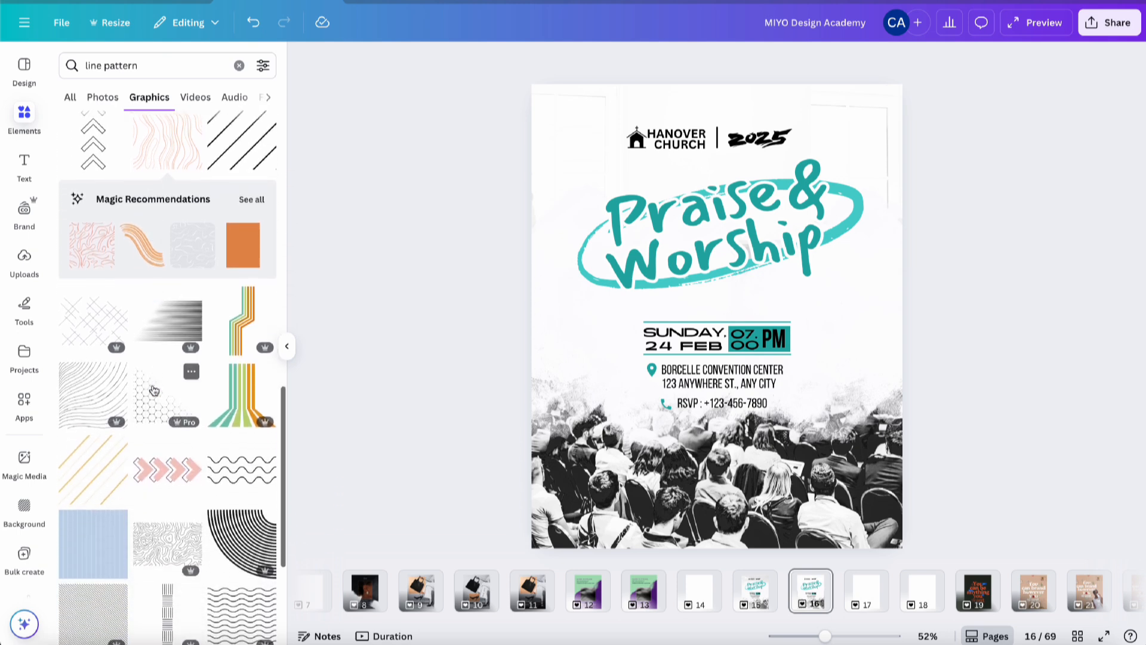
scroll(155, 394, down, 5)
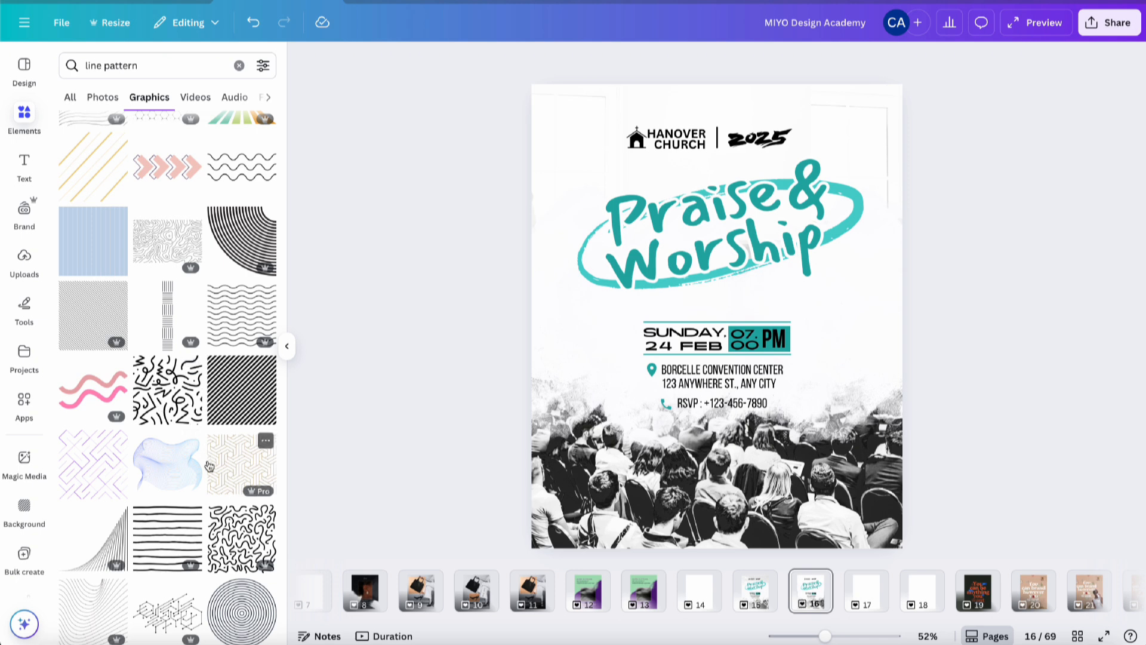
scroll(209, 466, down, 3)
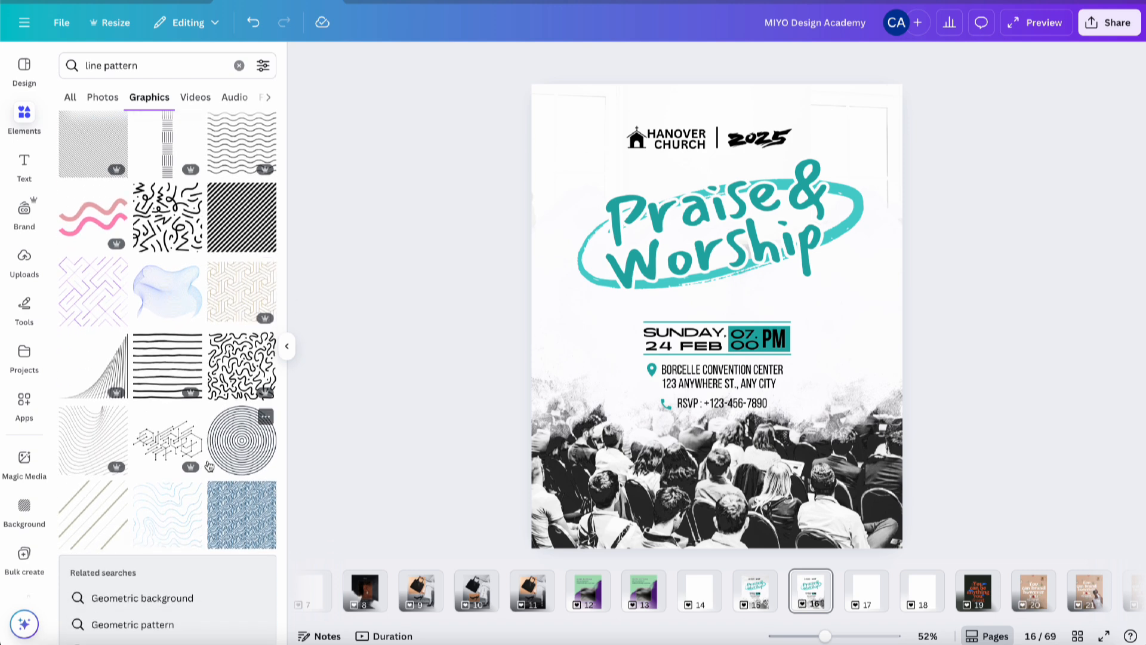
scroll(208, 465, down, 8)
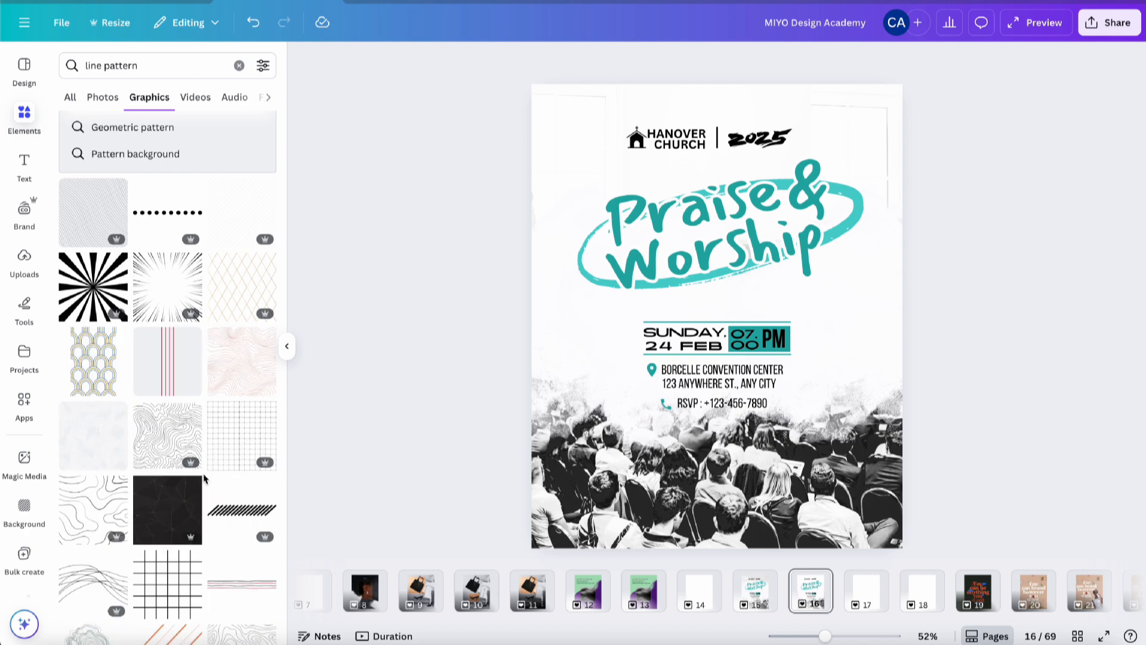
scroll(203, 478, down, 5)
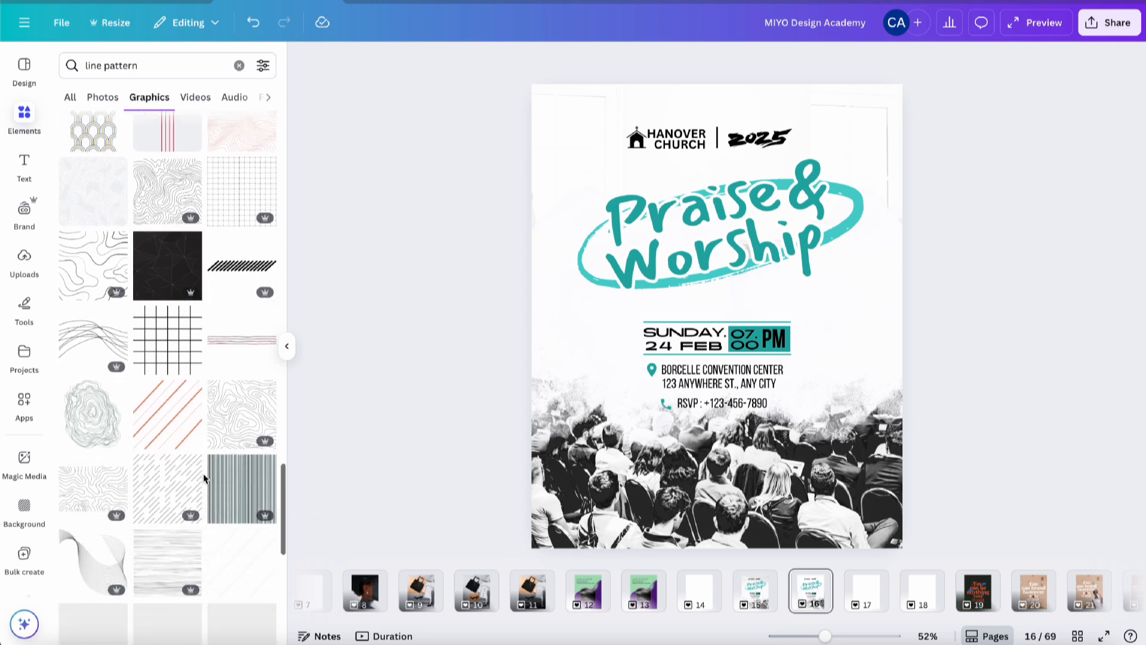
click(101, 391)
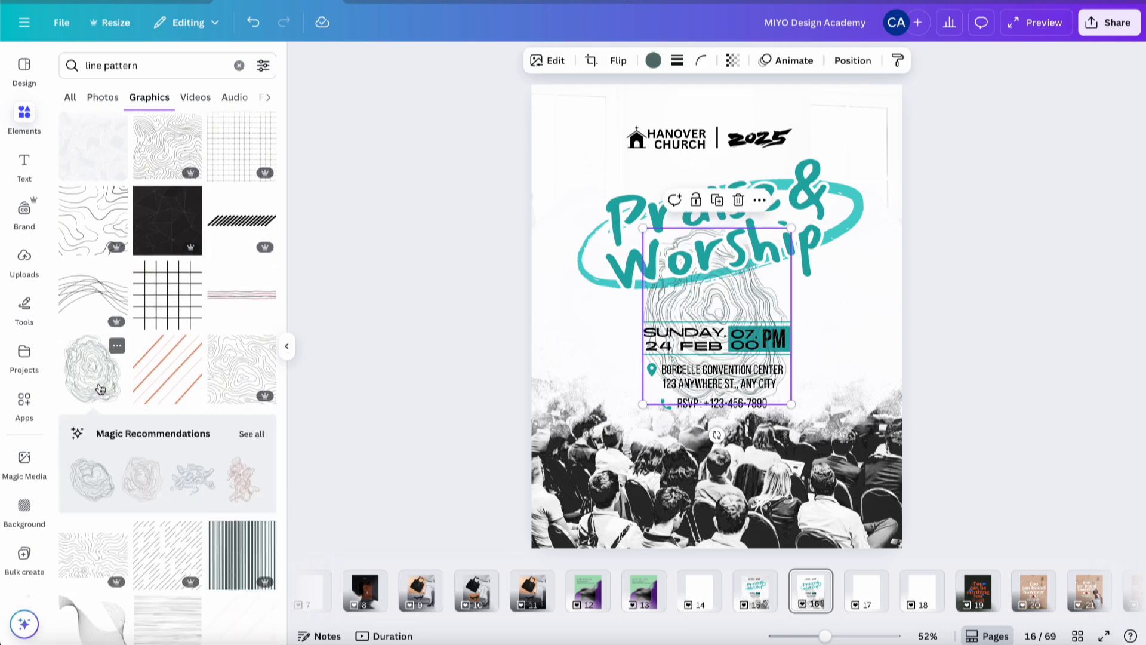
drag(725, 308, 594, 156)
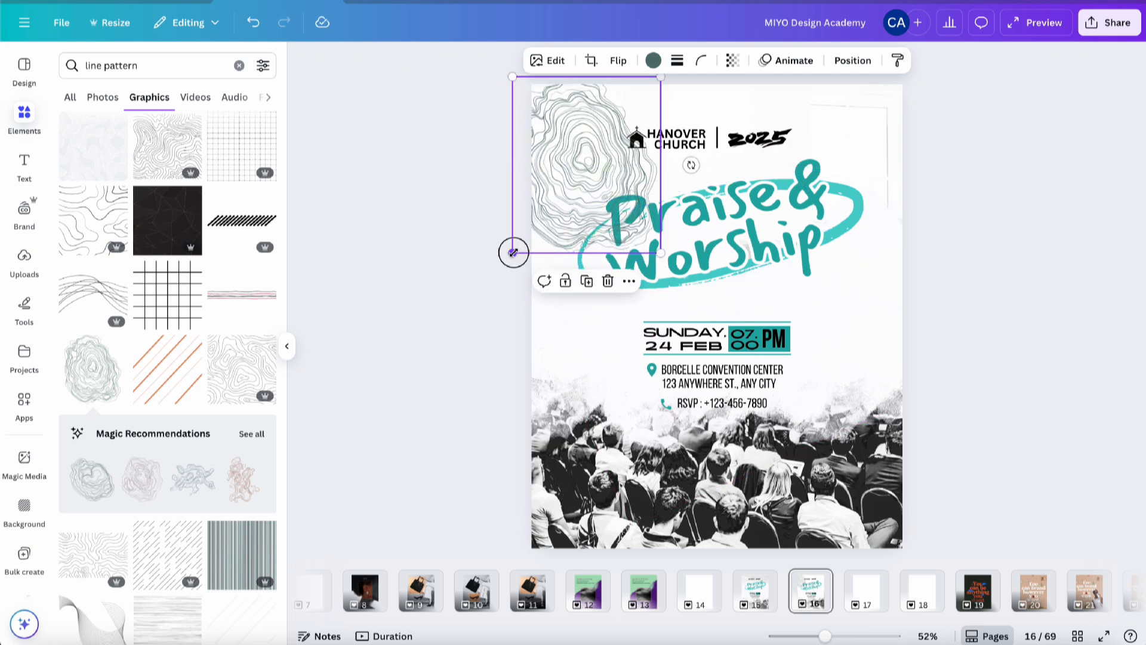
drag(512, 252, 417, 365)
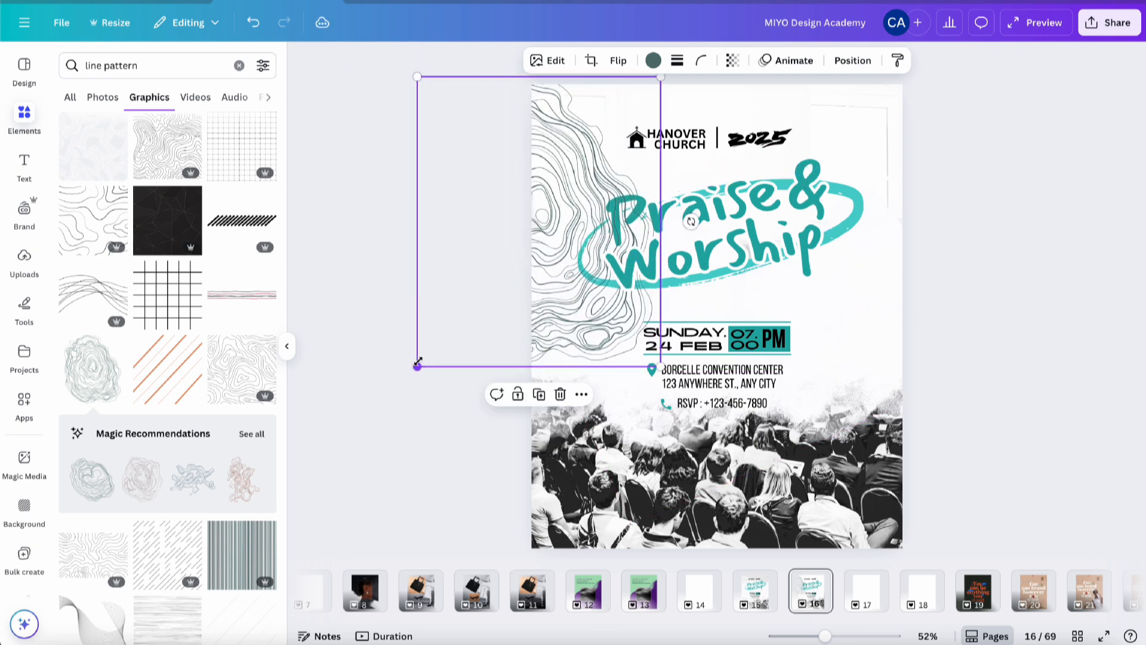
mouse_move(577, 332)
mouse_down()
mouse_move(573, 263)
mouse_move(574, 312)
mouse_up()
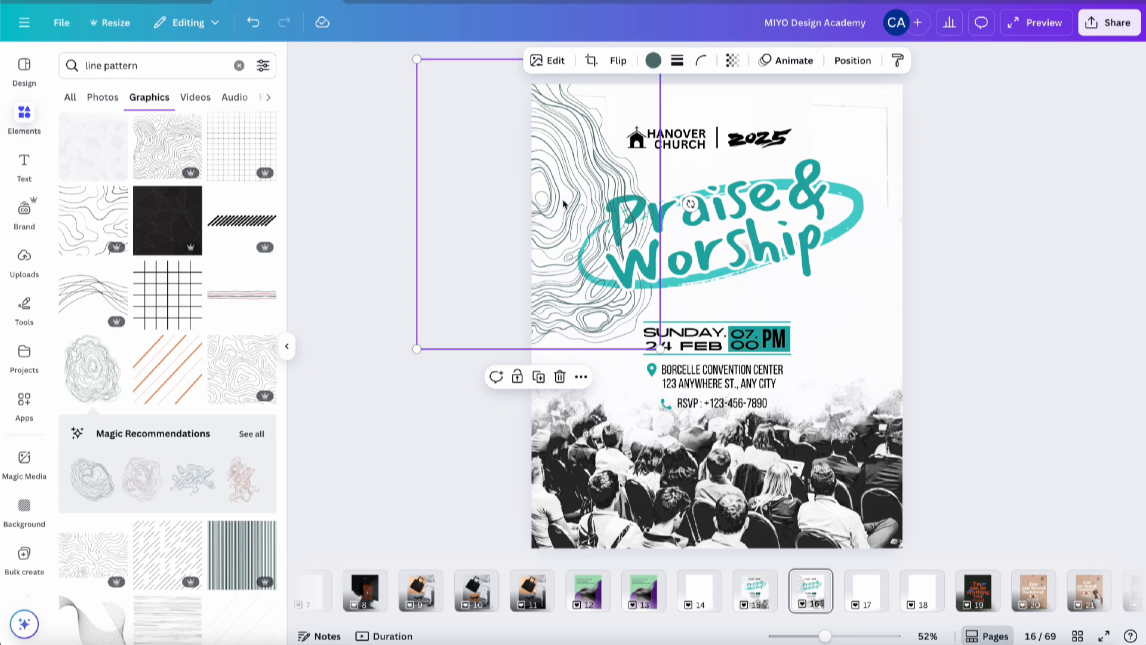
Duplicate the contour graphic, move the copy over the flyer's upper-right edge and rotate it diagonally.
click(538, 376)
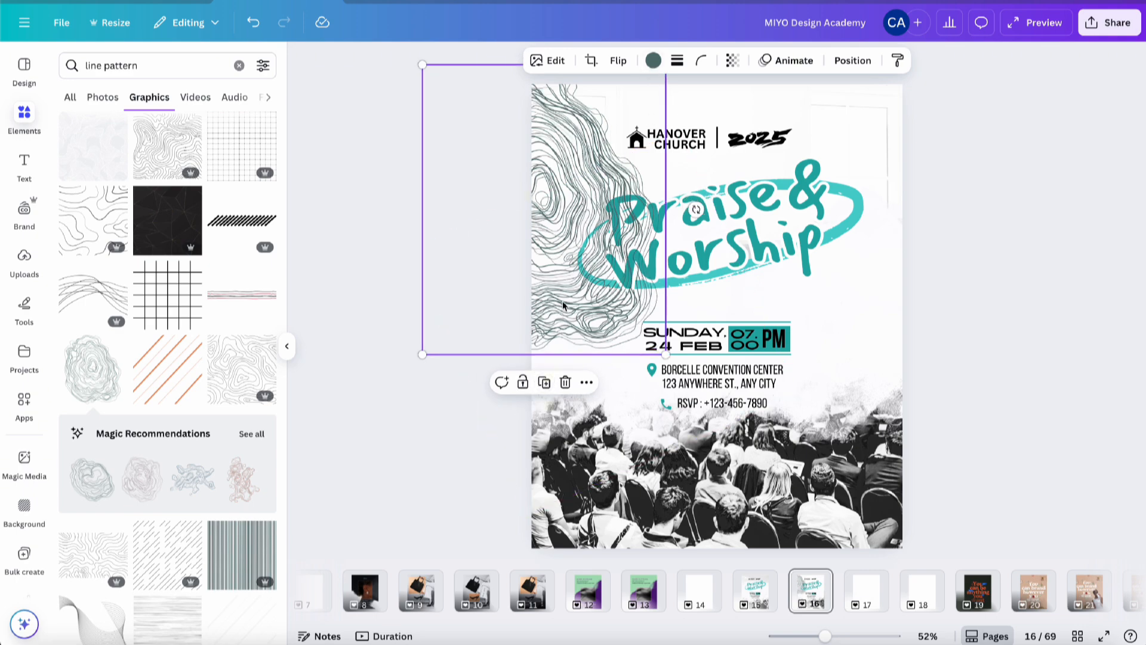
drag(564, 307, 967, 275)
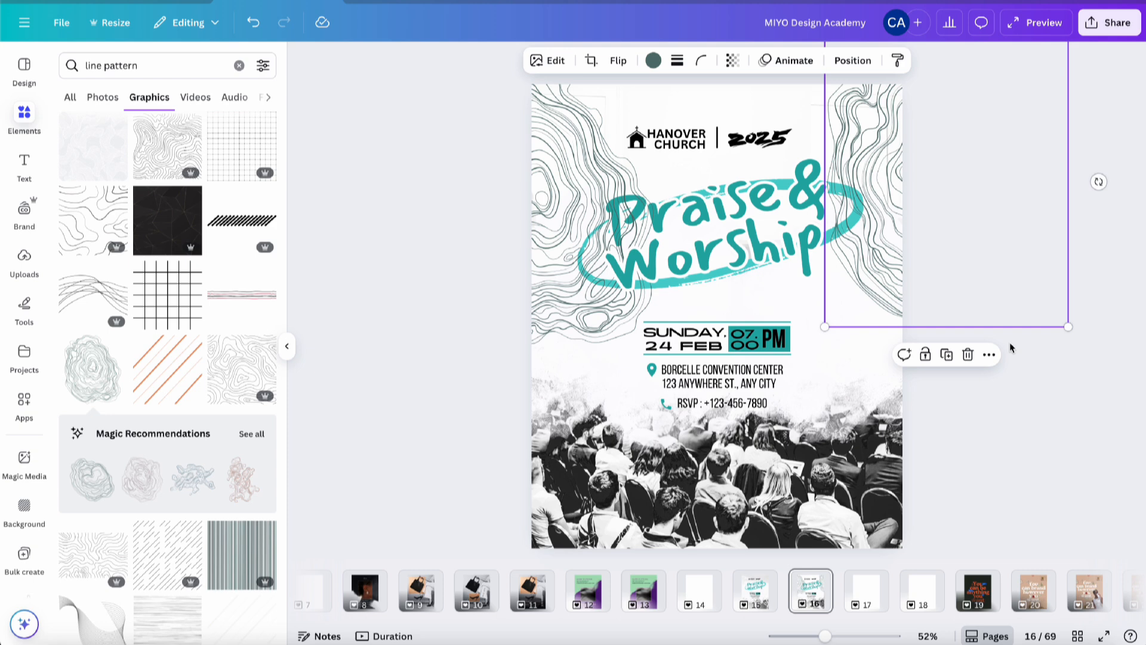
drag(1099, 182, 1072, 63)
mouse_move(882, 221)
mouse_down()
mouse_move(897, 200)
mouse_move(898, 218)
mouse_up()
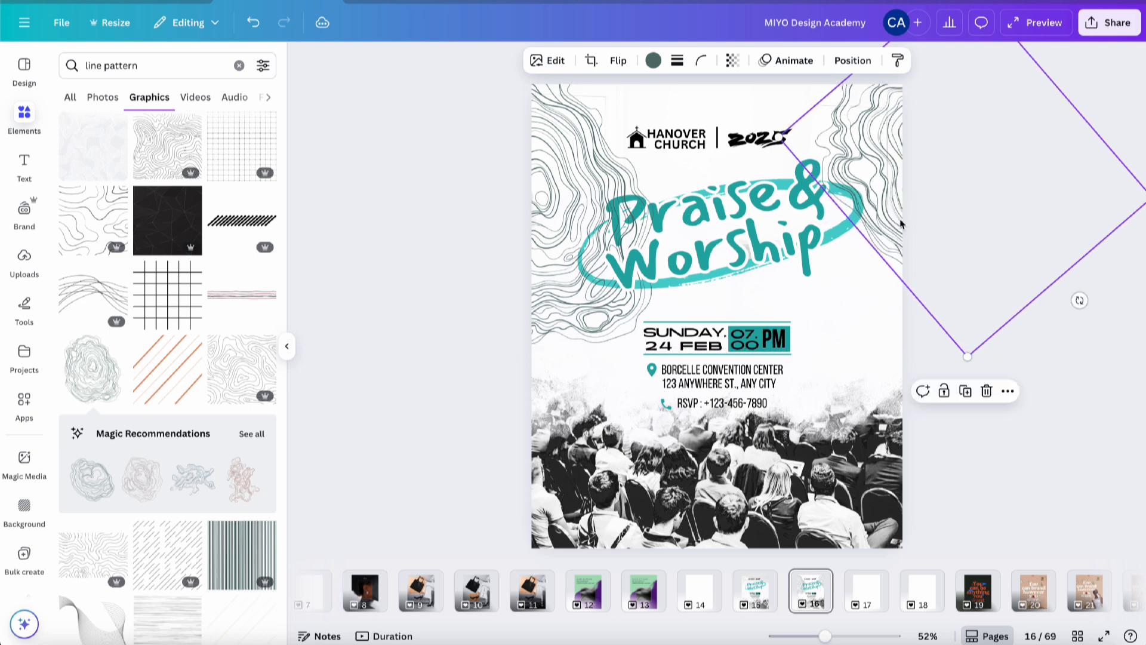
Set the transparency value to 28 for the right contour graphic and 17 for the left one.
click(733, 60)
drag(764, 118, 692, 140)
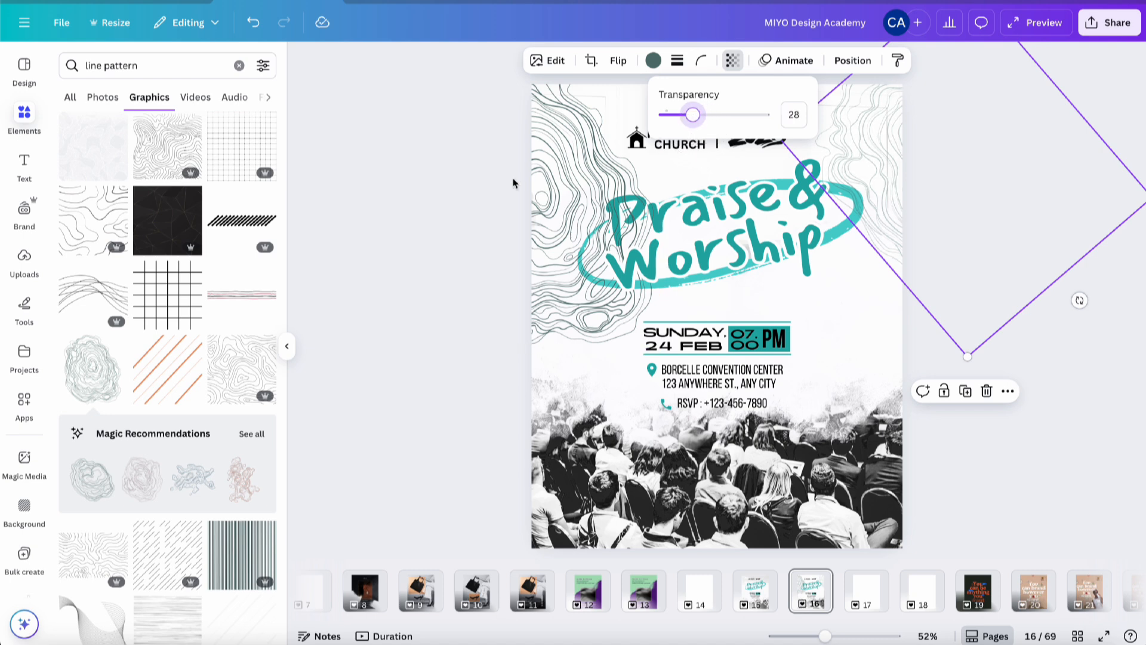
click(567, 169)
click(729, 67)
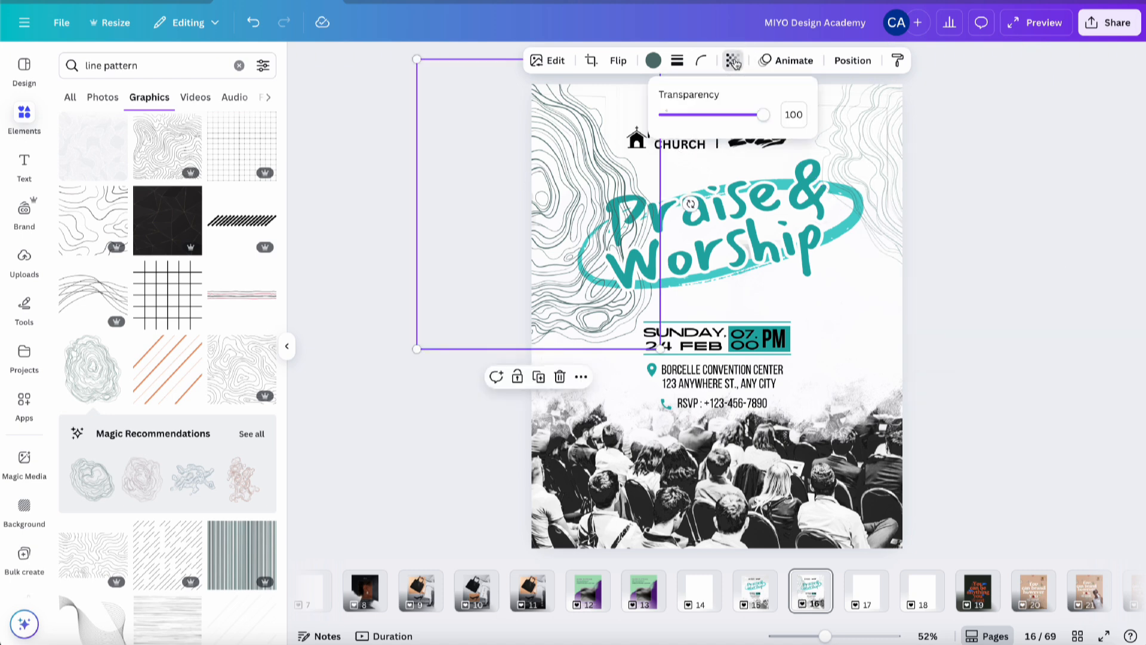
drag(770, 115, 680, 141)
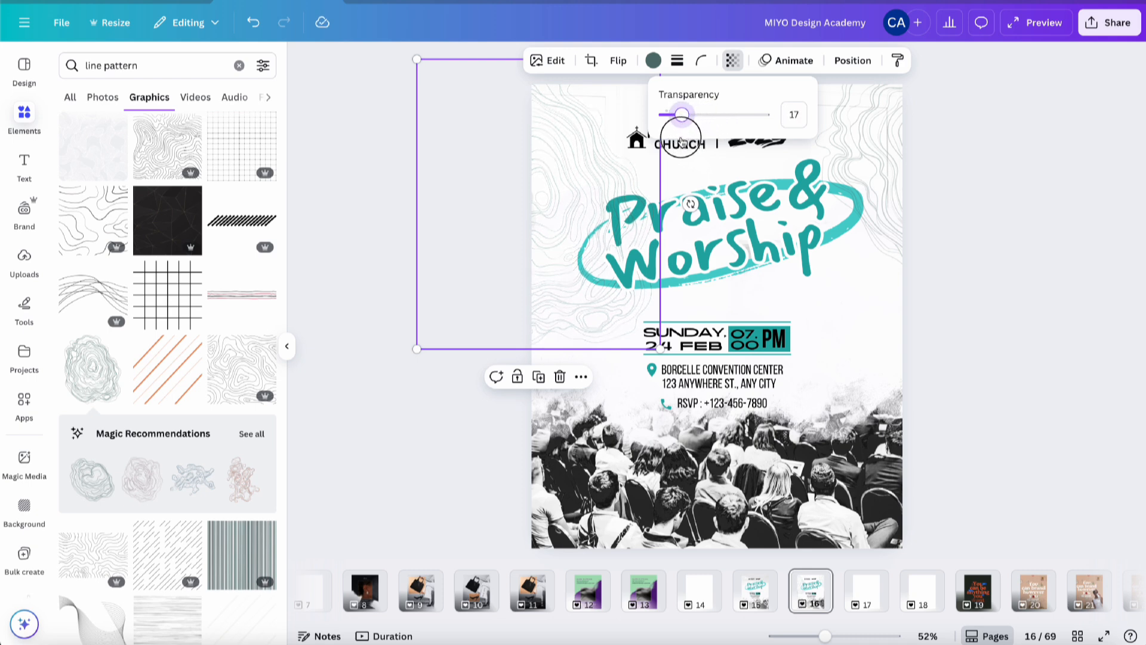
Lower the left contour graphic until its frame meets the page's top edge, and shift the right one slightly outward.
click(552, 193)
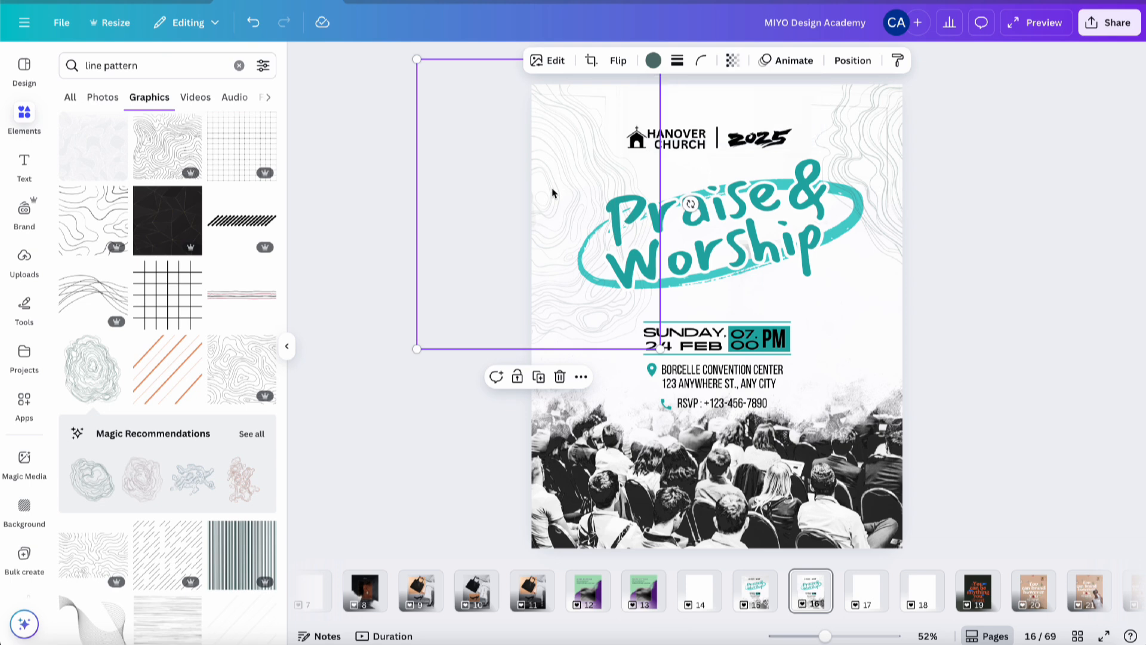
drag(552, 192, 552, 214)
click(966, 251)
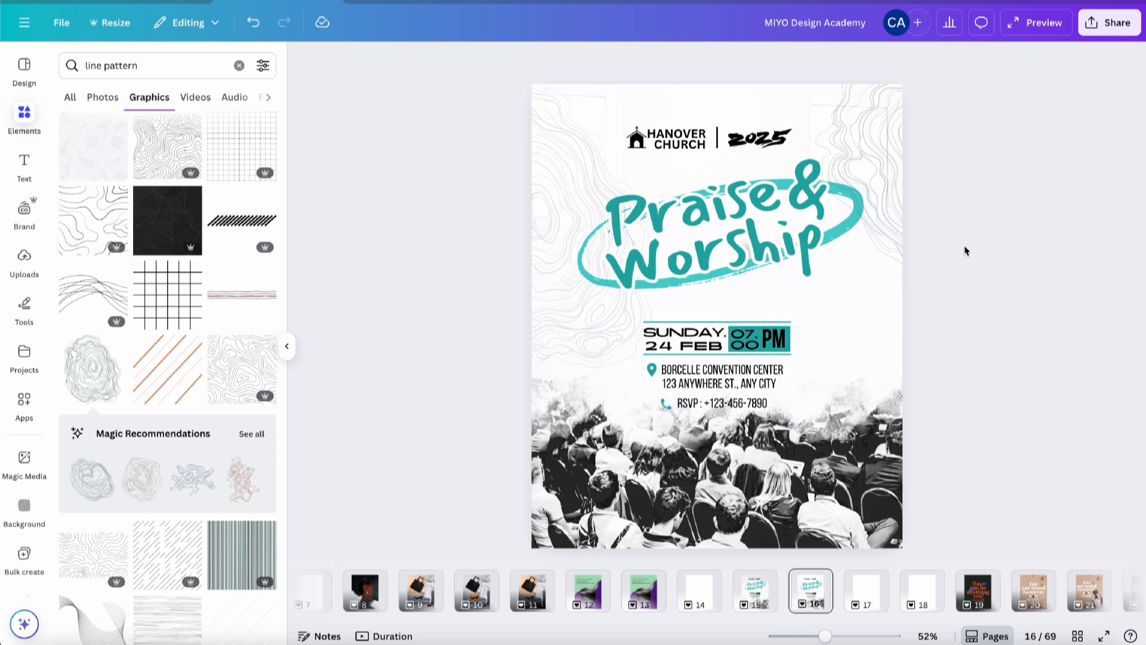
drag(871, 173, 885, 172)
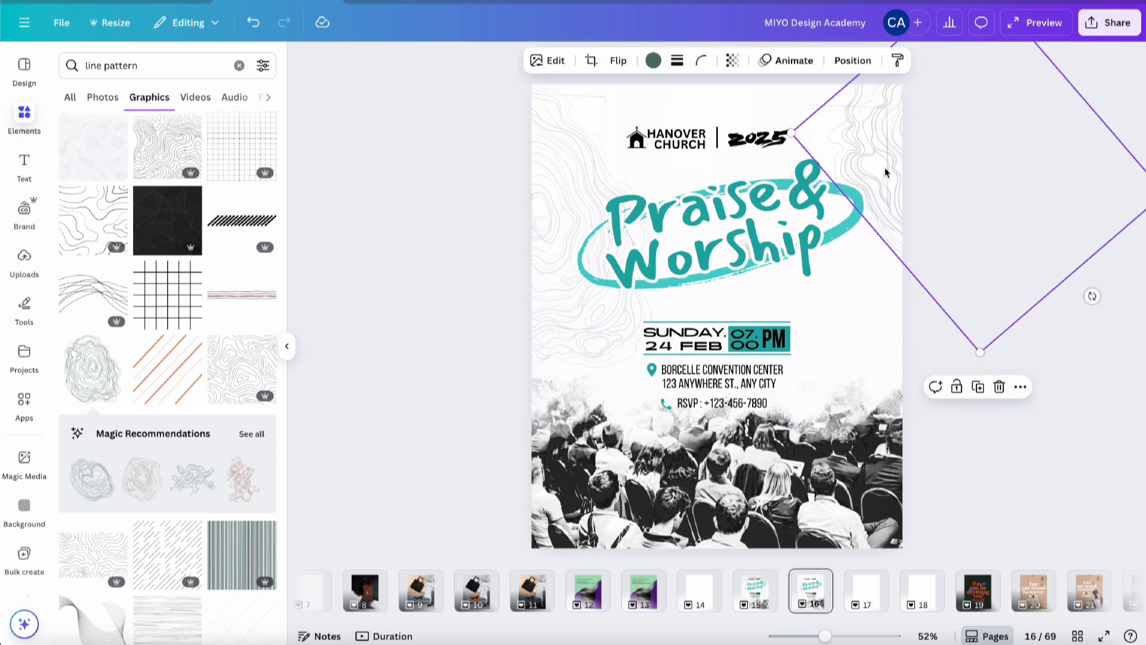
click(1077, 361)
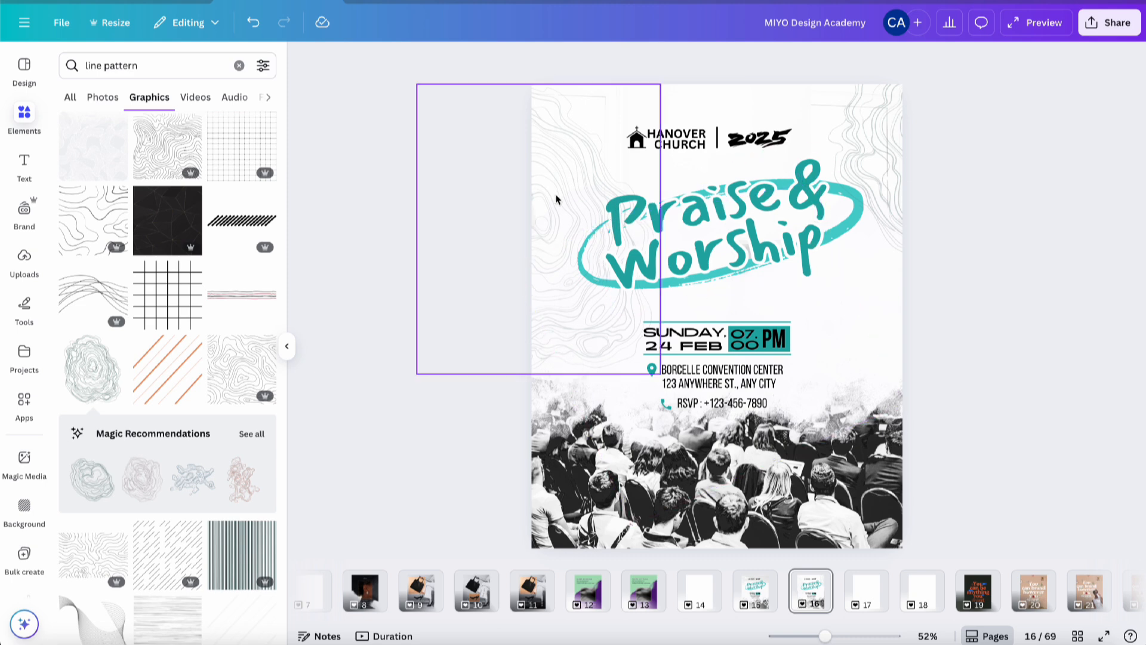
click(862, 322)
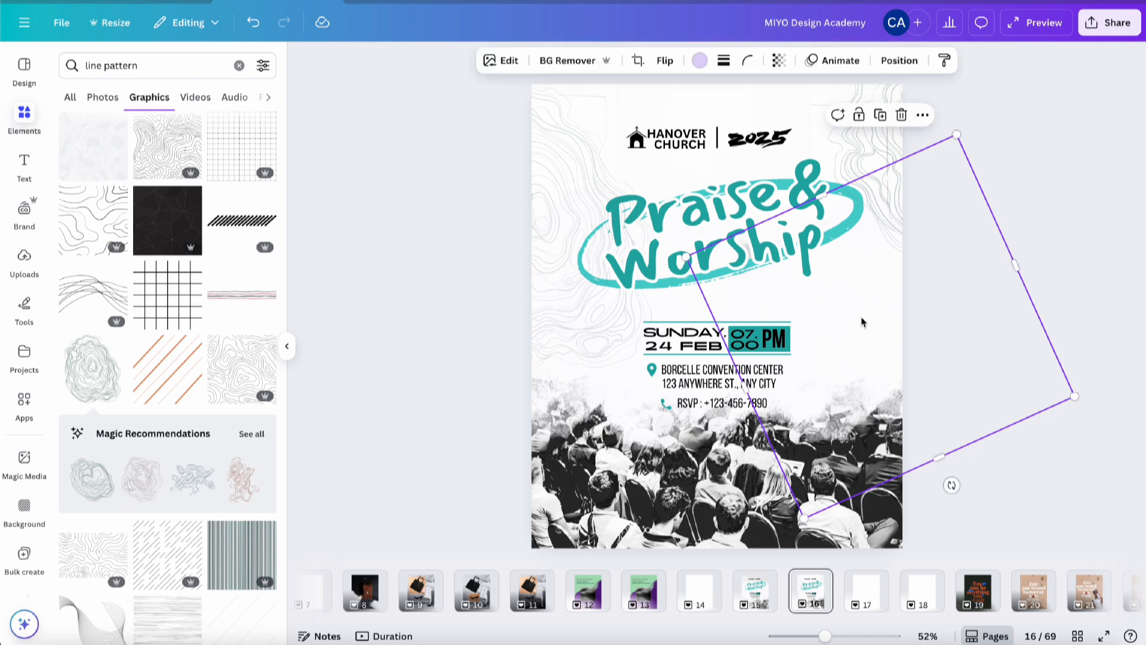
click(1051, 278)
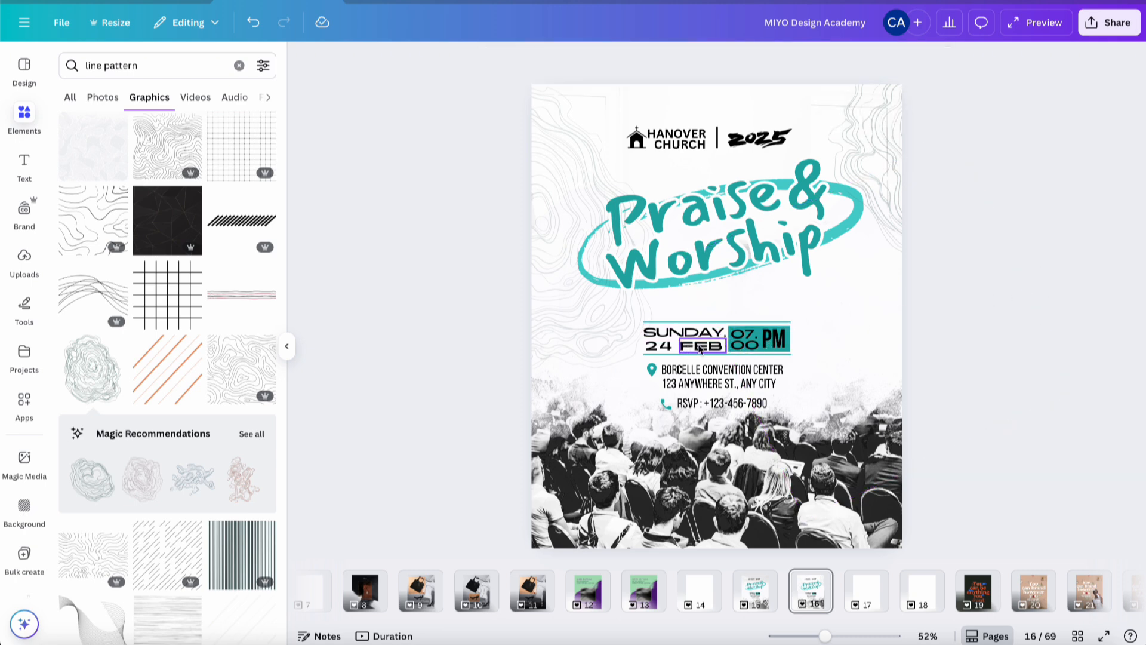
click(775, 339)
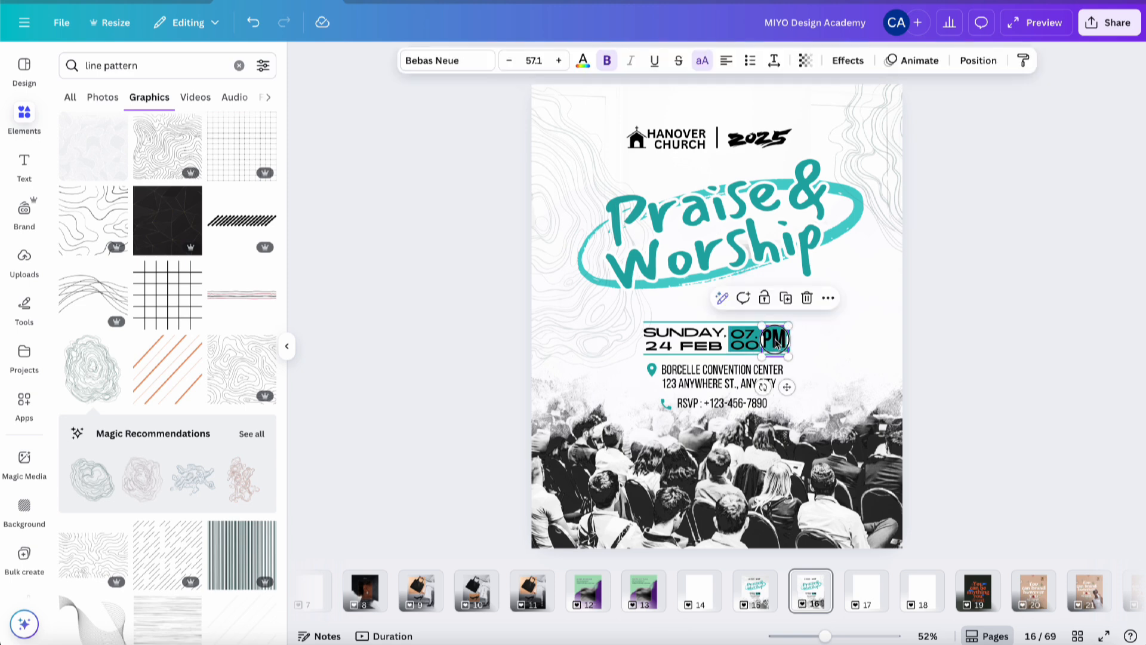
shift+click(742, 348)
shift+click(703, 344)
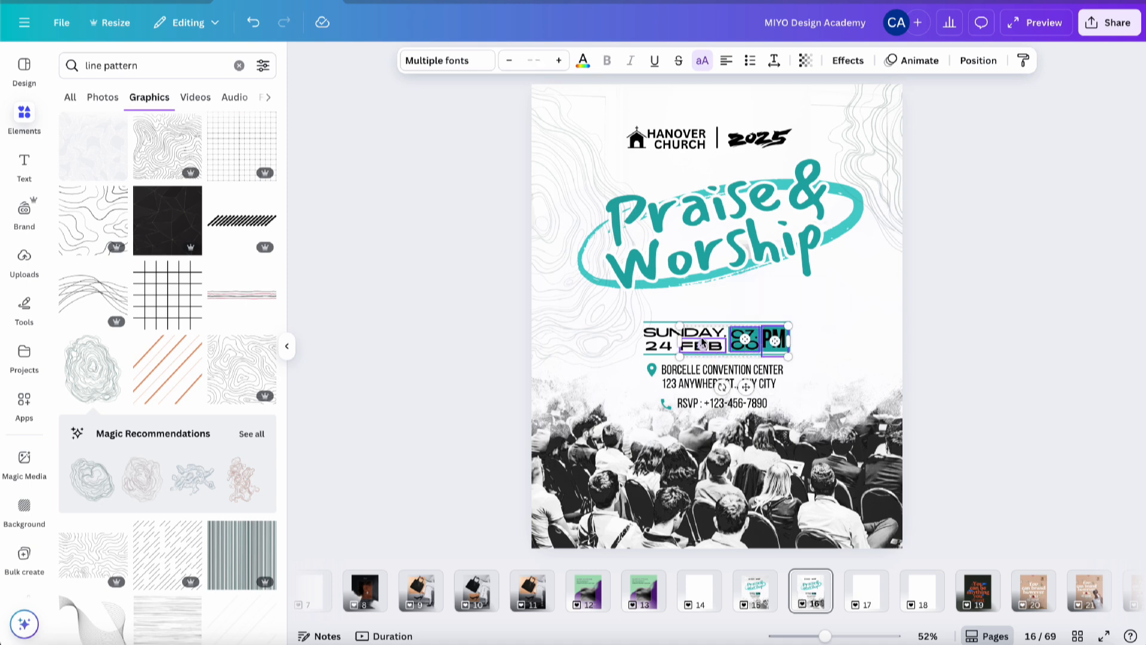
shift+click(662, 332)
shift+click(658, 345)
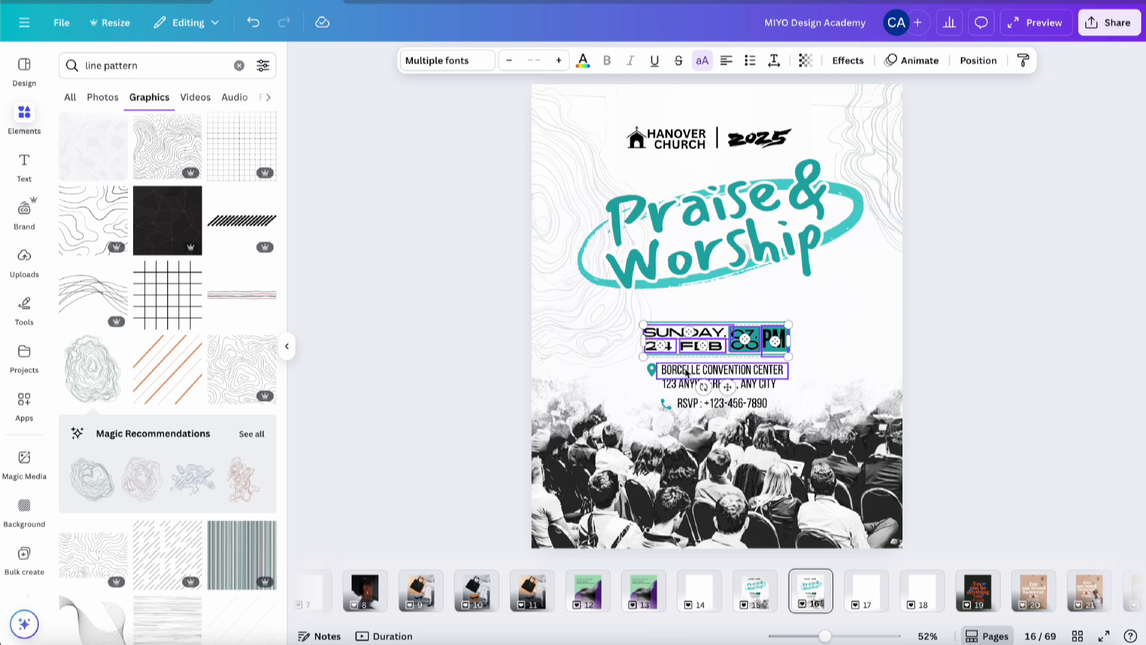
click(986, 277)
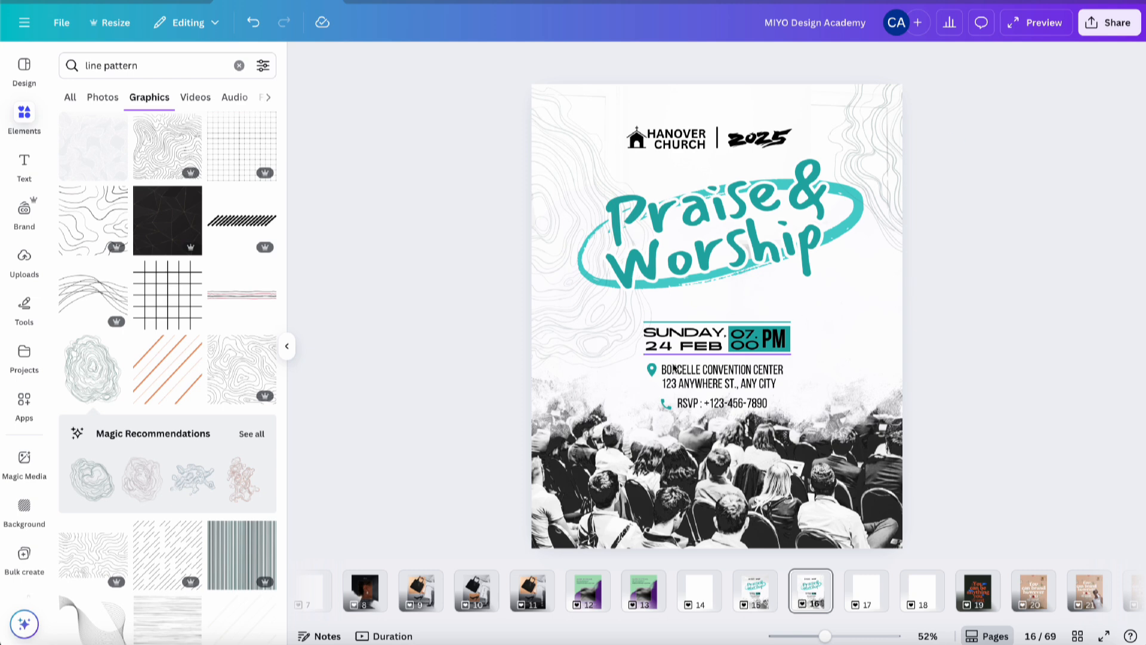
Change the flyer's date to MONDAY 27 NOV, widening the month's text box so it fits on one line.
click(712, 330)
text(MONDAY)
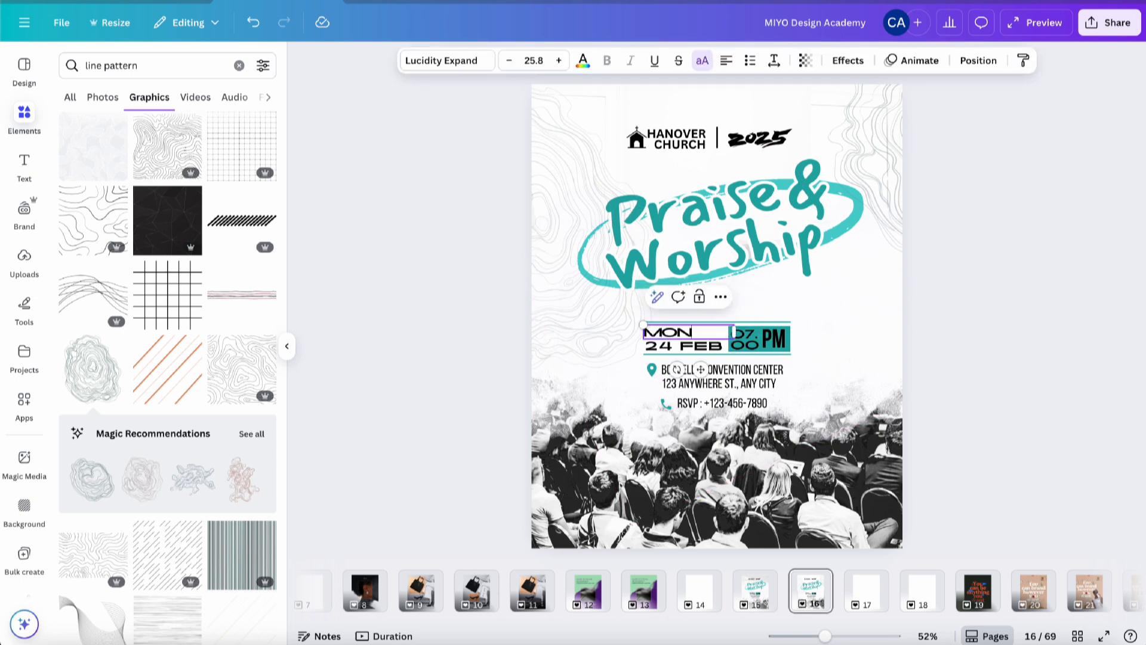
click(703, 350)
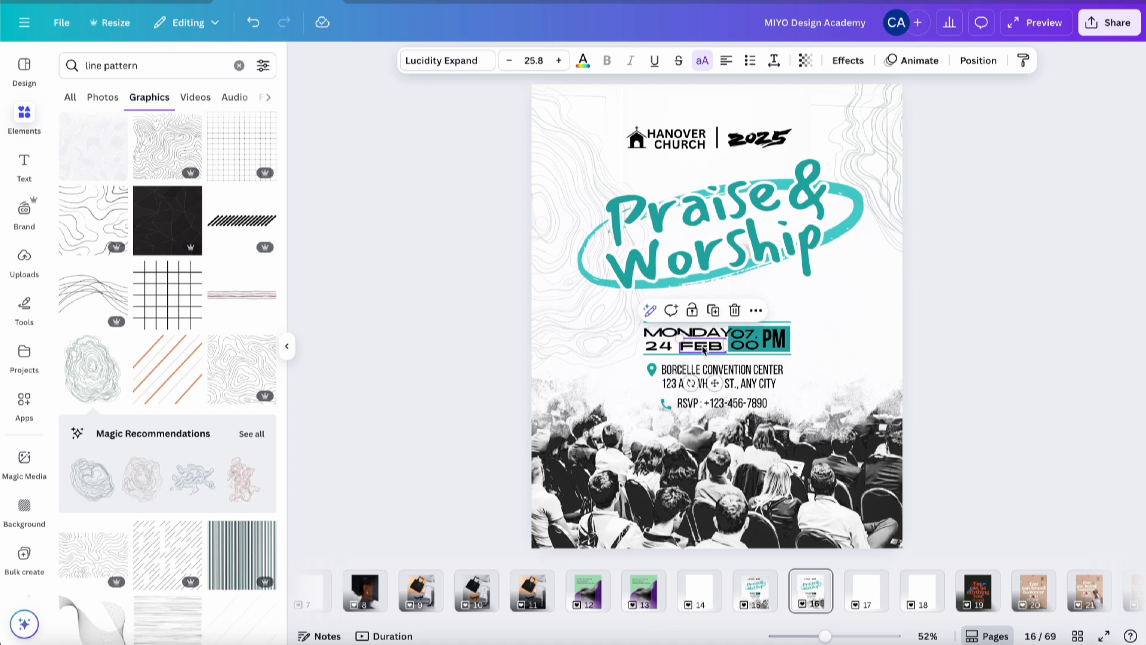
text(NOV)
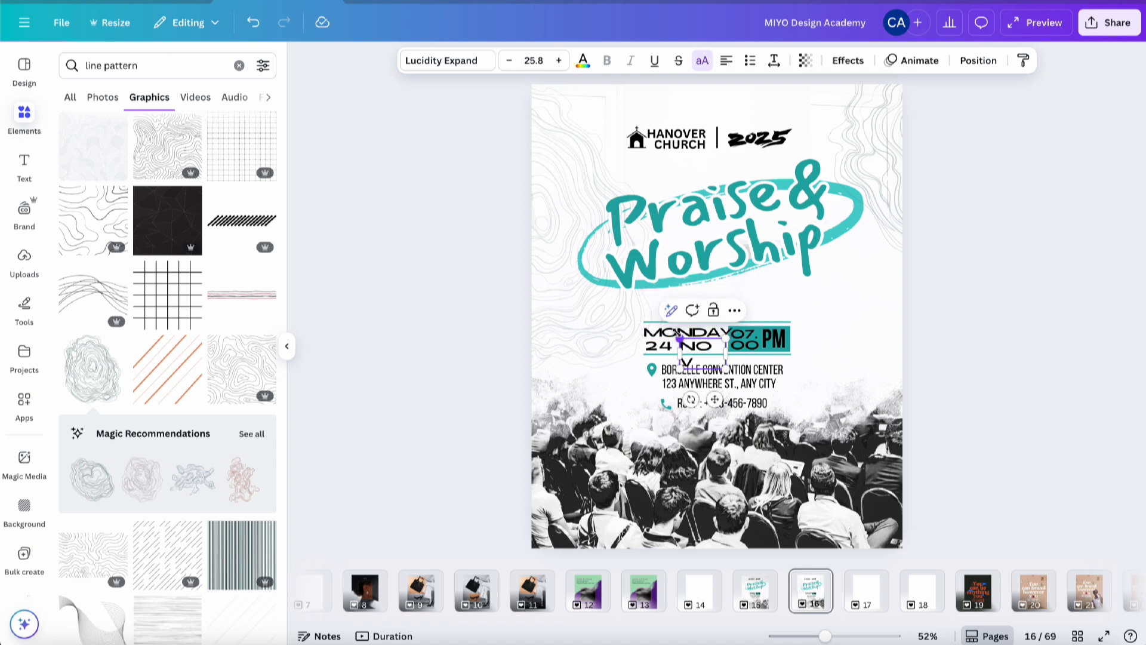
double_click(660, 345)
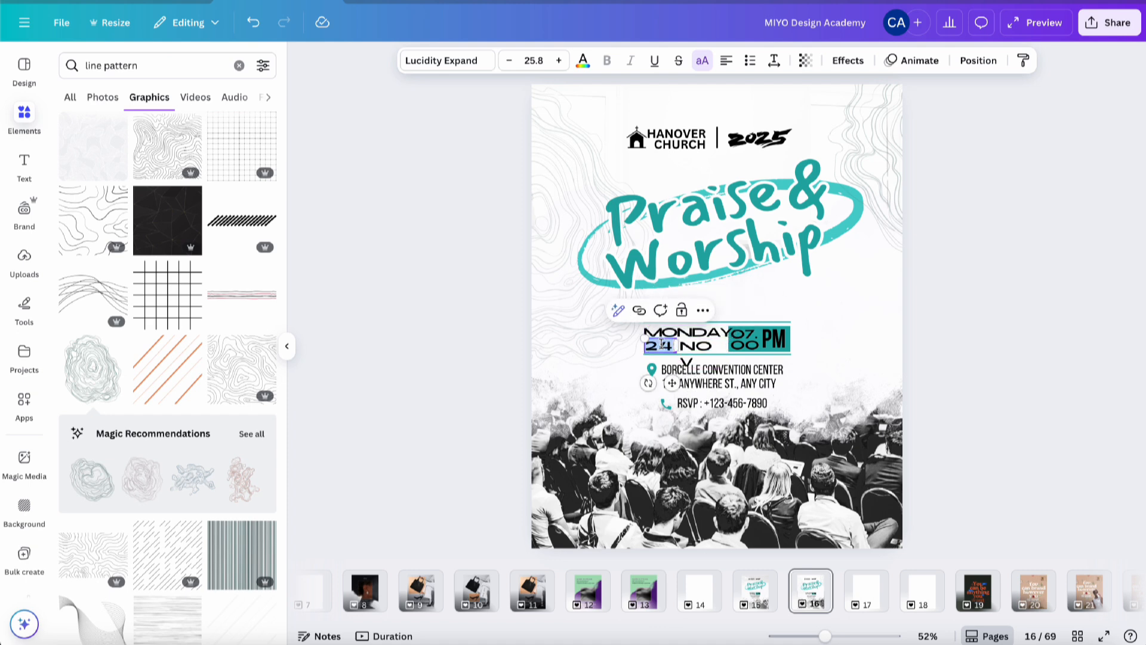
text(27)
click(692, 351)
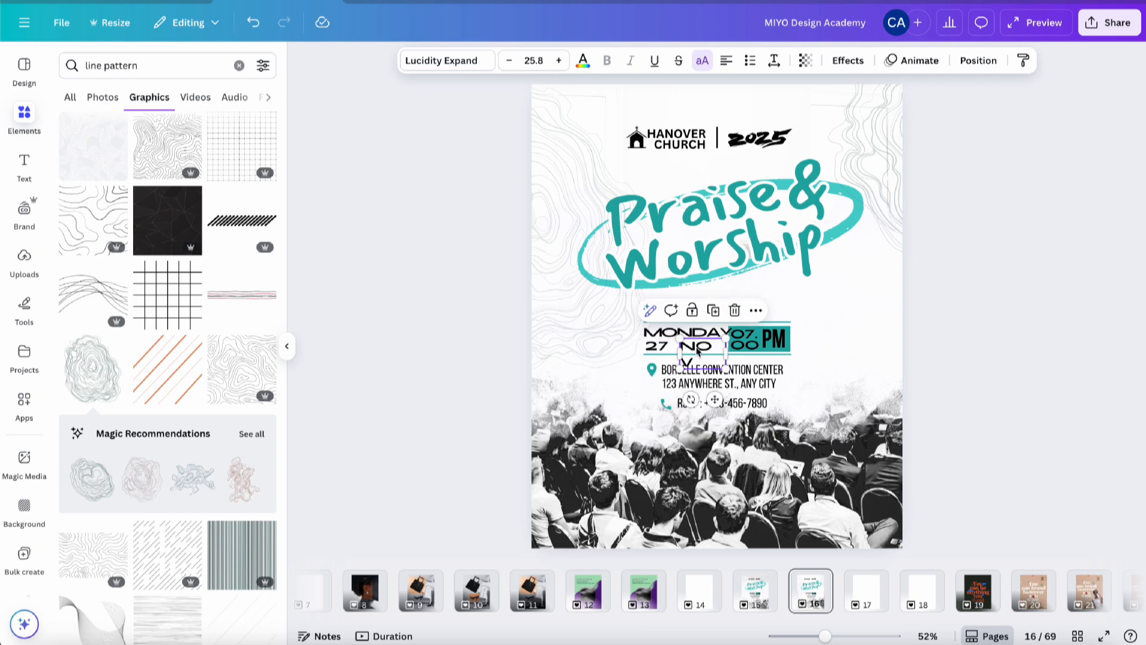
drag(678, 354, 672, 353)
Replace the weekday above the date with THURSDAY.
click(689, 332)
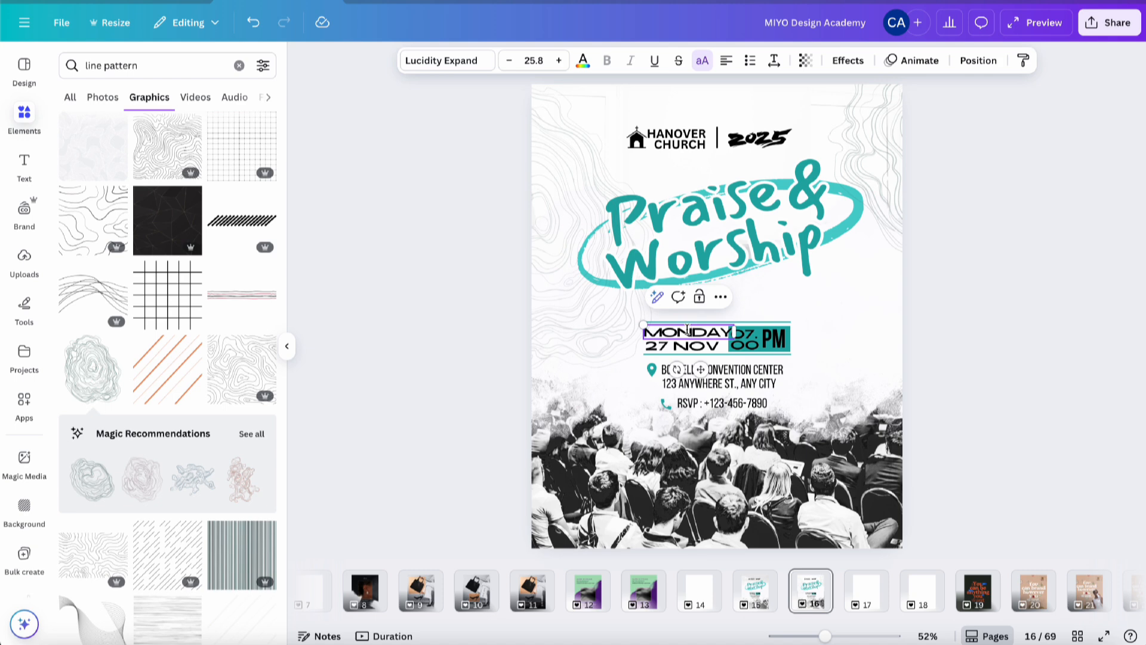
double_click(687, 332)
text(THURSD)
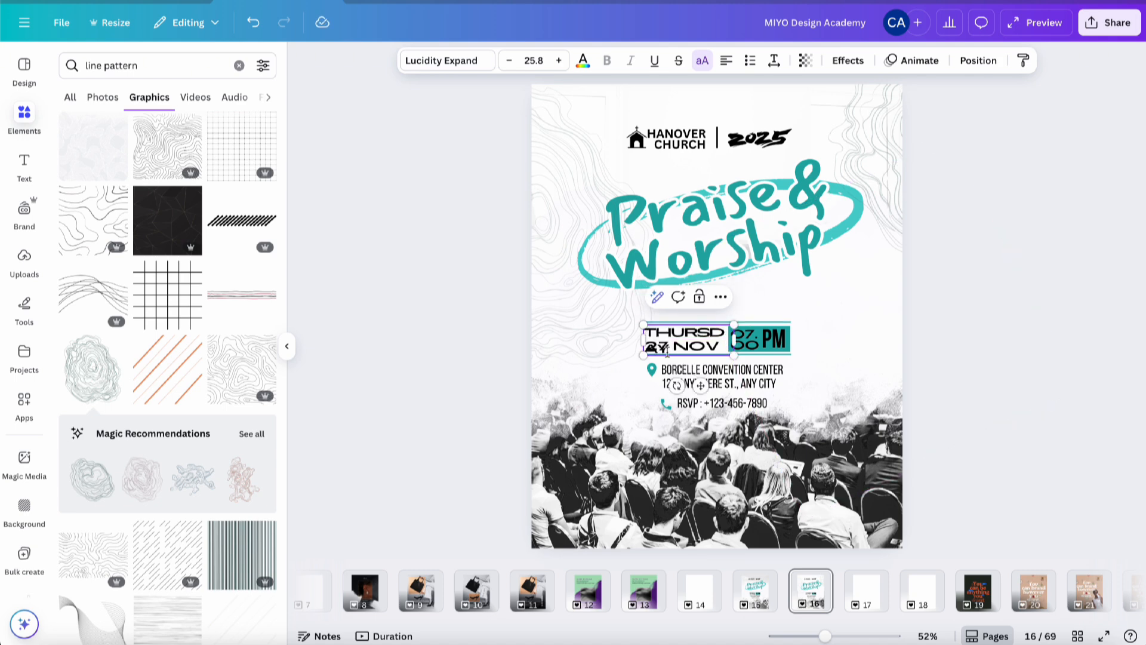
Reduce the weekday text's font size to 19.8 so it fits on one line beside the time.
drag(671, 351, 643, 332)
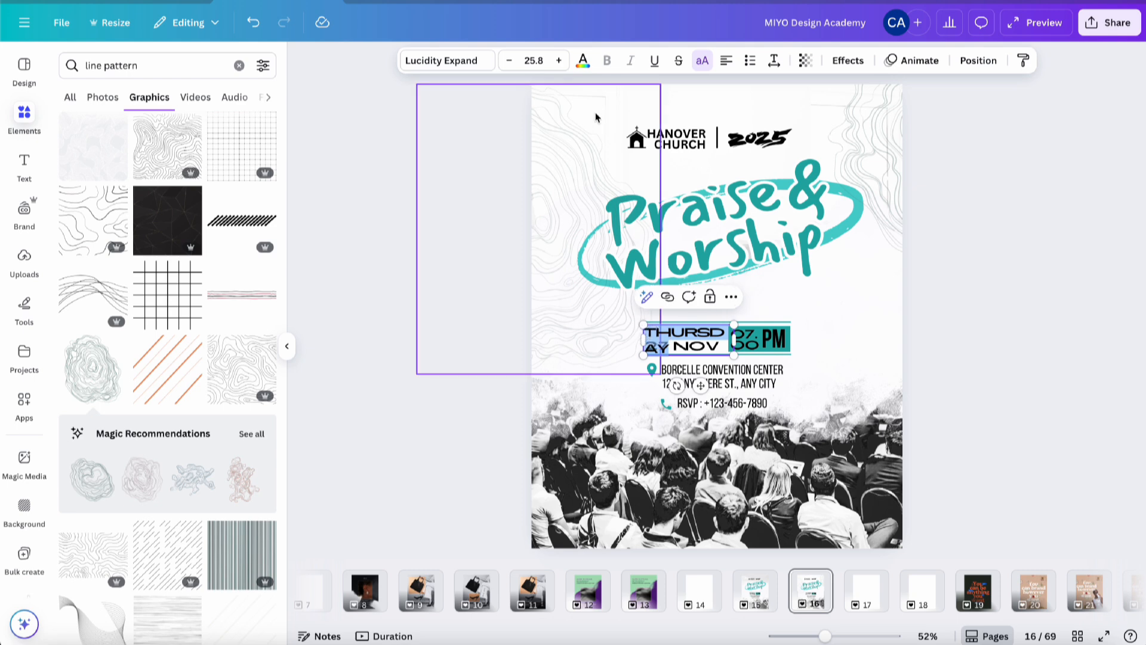
click(508, 60)
click(508, 60)
click(508, 61)
click(508, 60)
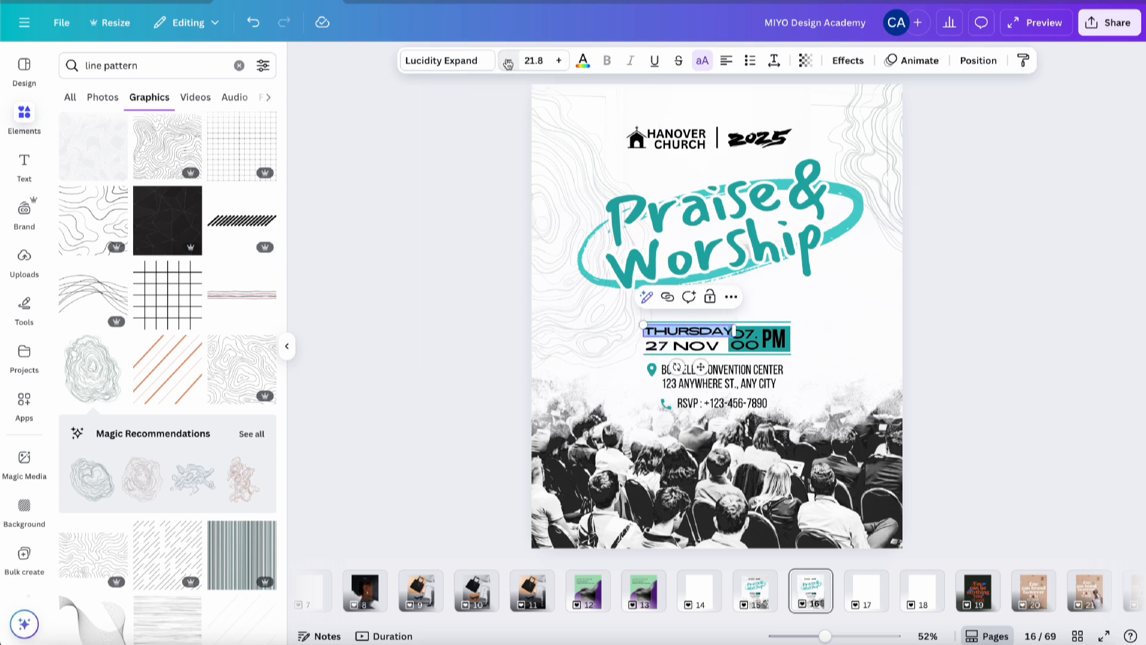
click(508, 60)
click(508, 60)
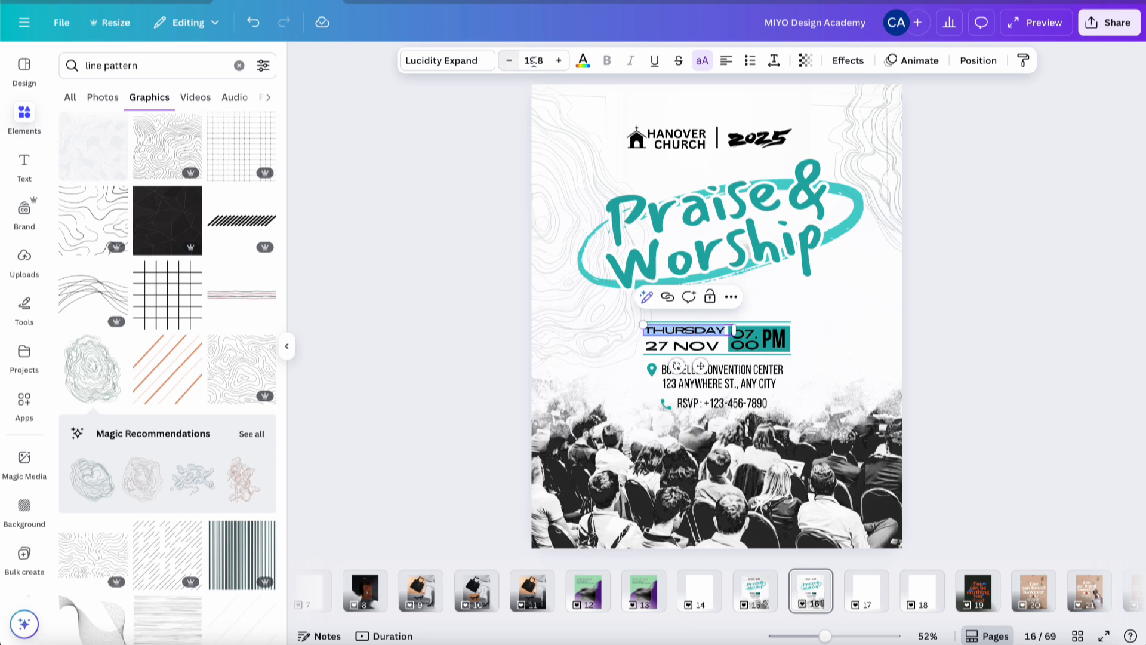
Nudge the 27 NOV text up closer to the weekday and enlarge it slightly, to font size 28.2.
click(716, 330)
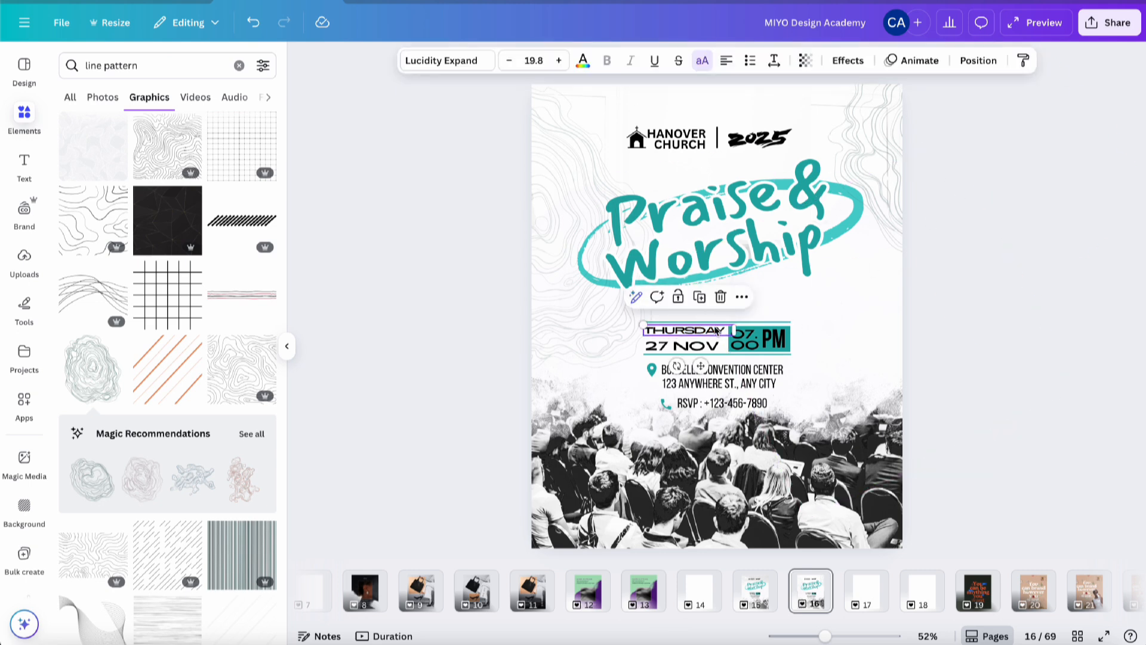
drag(716, 330, 715, 332)
click(695, 347)
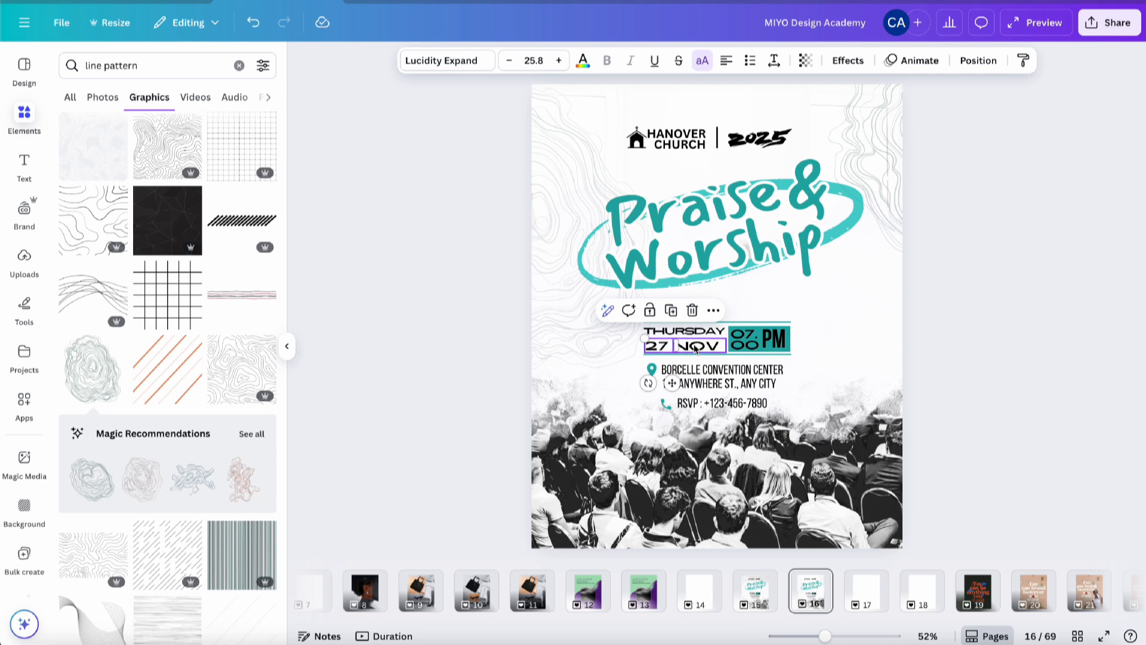
shift+click(695, 348)
key(Up)
key(Up)
key(Up)
key(Up)
key(Up)
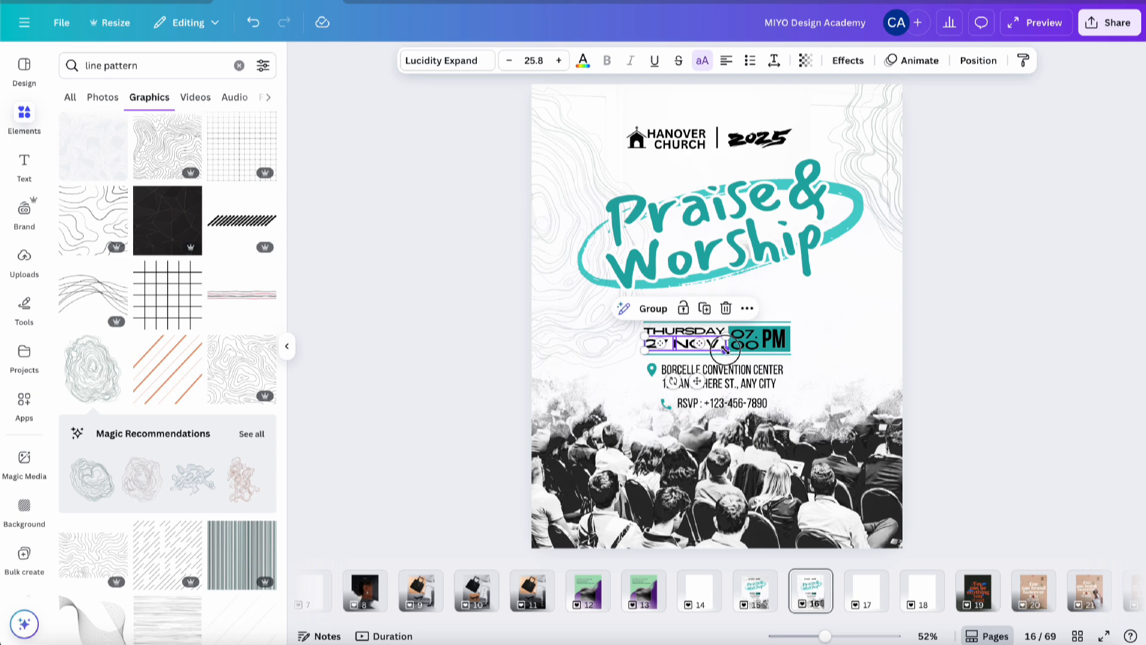
drag(724, 349, 734, 353)
click(997, 282)
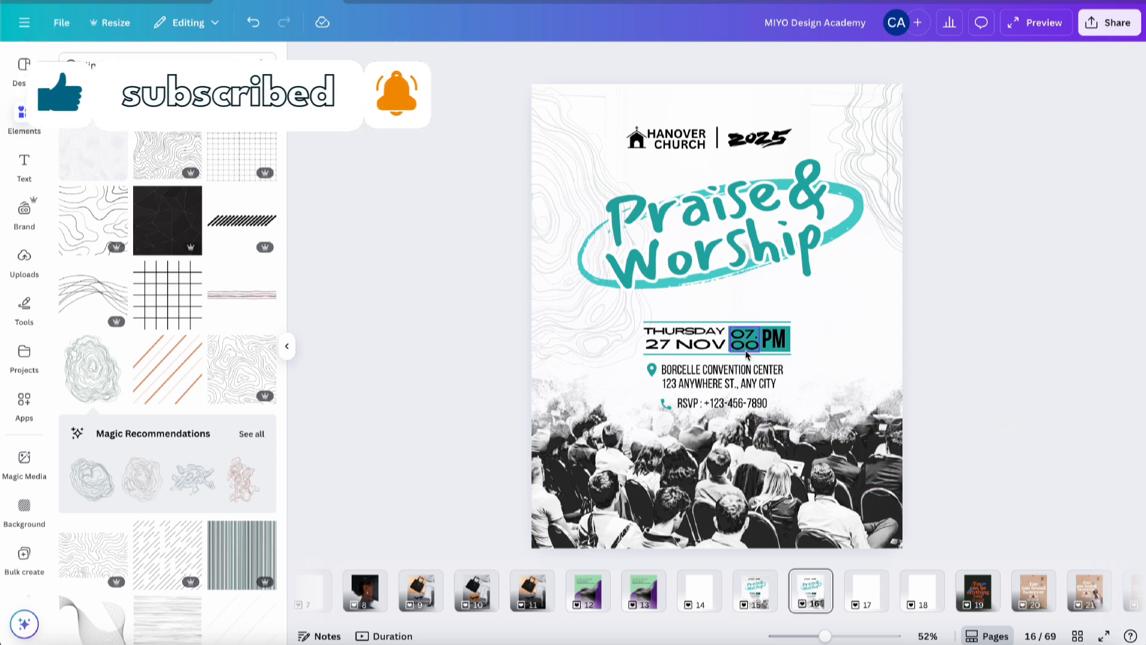
Change the event time in the teal box to 07:30.
click(761, 342)
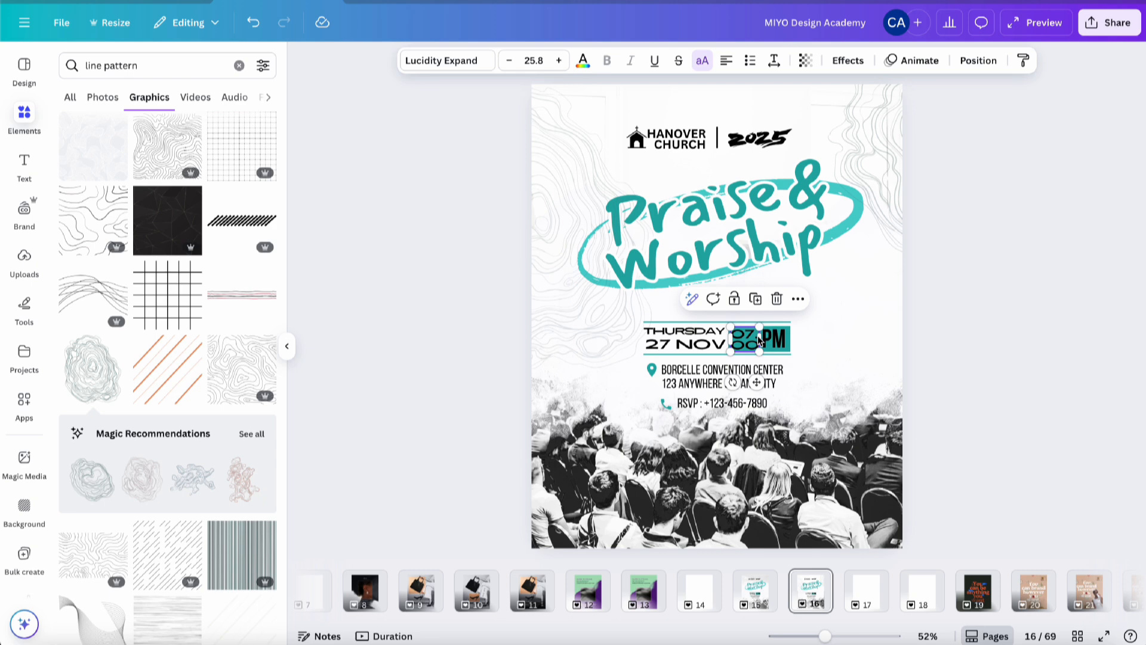
click(755, 336)
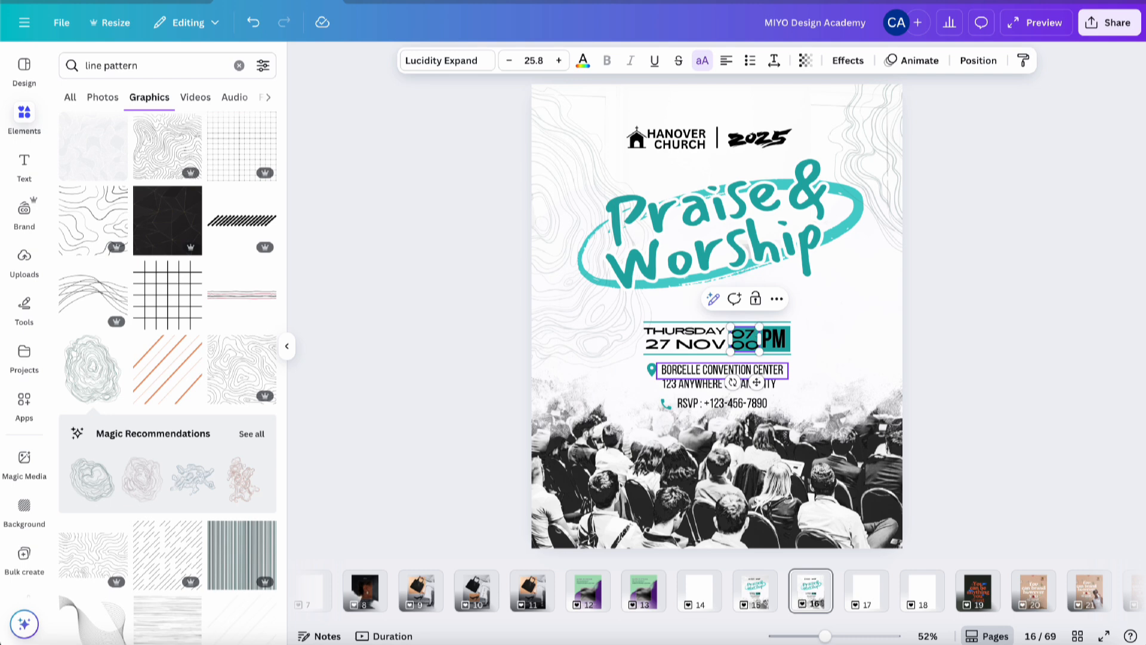
click(987, 317)
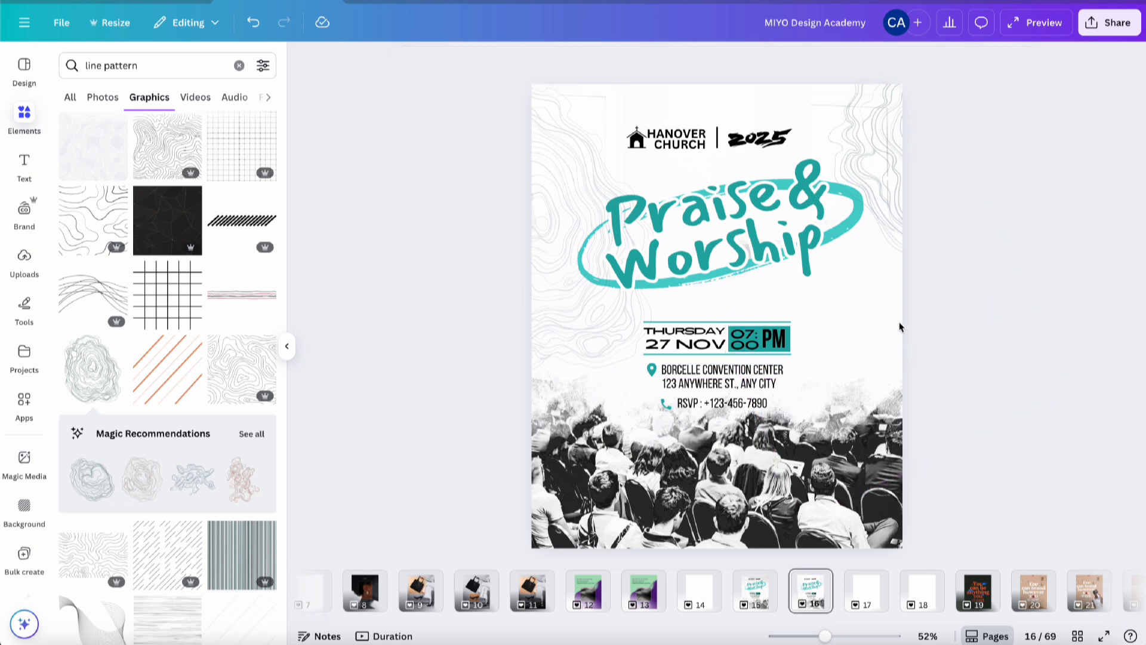
click(747, 340)
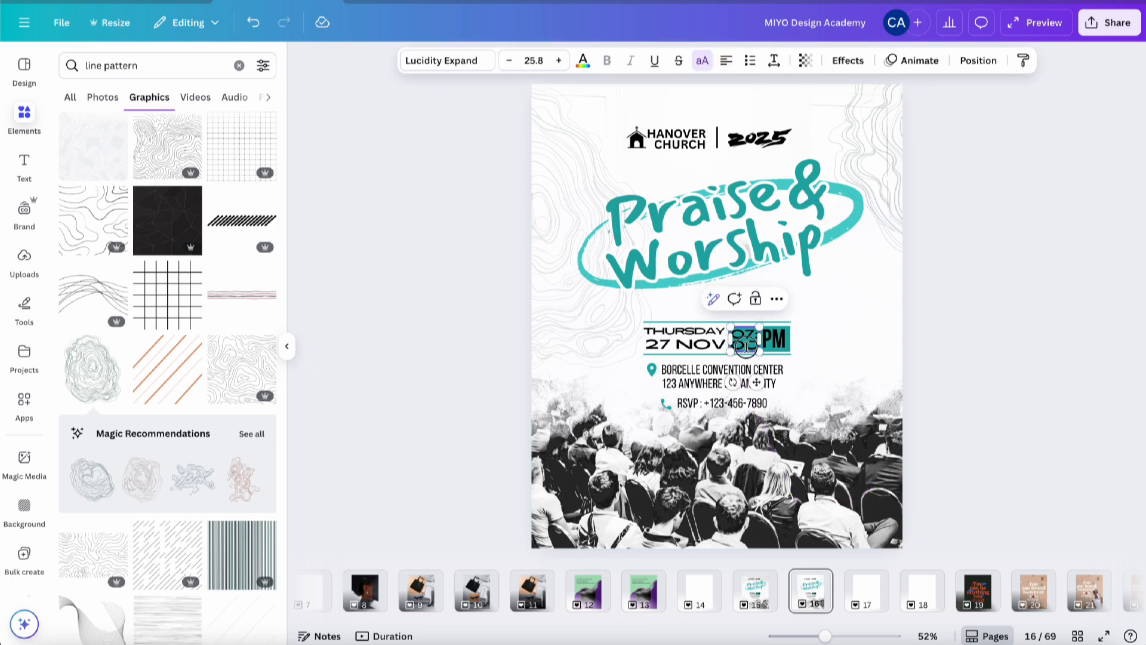
text(30)
click(924, 317)
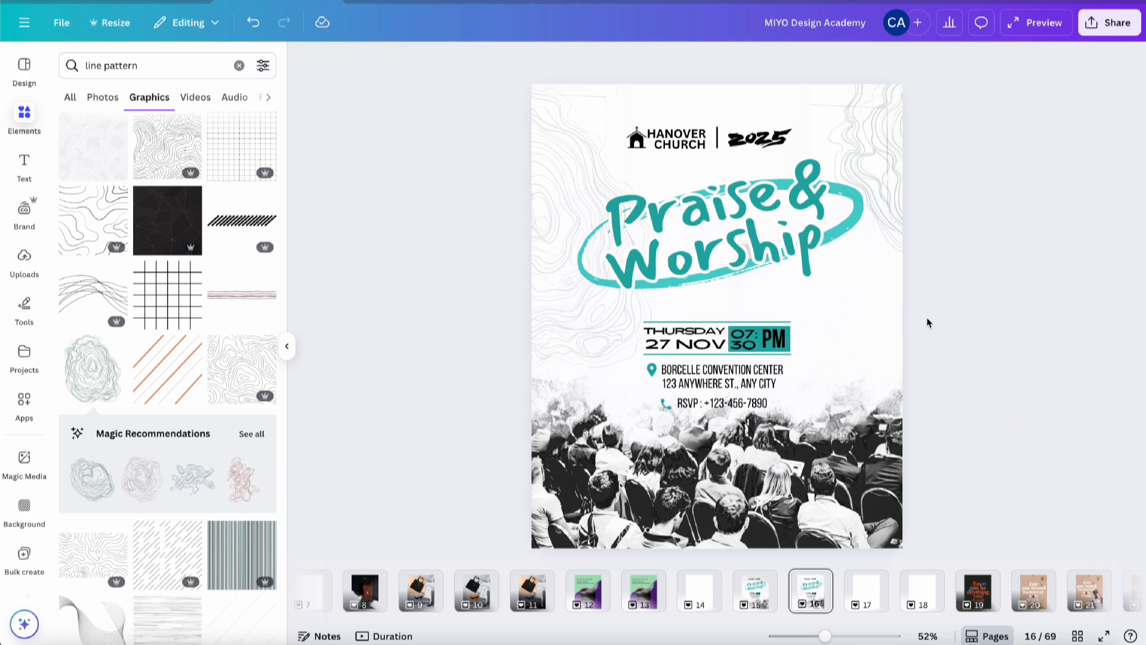
Set the venue name in Big Shoulders Display Medium and make it all uppercase.
click(728, 370)
click(453, 60)
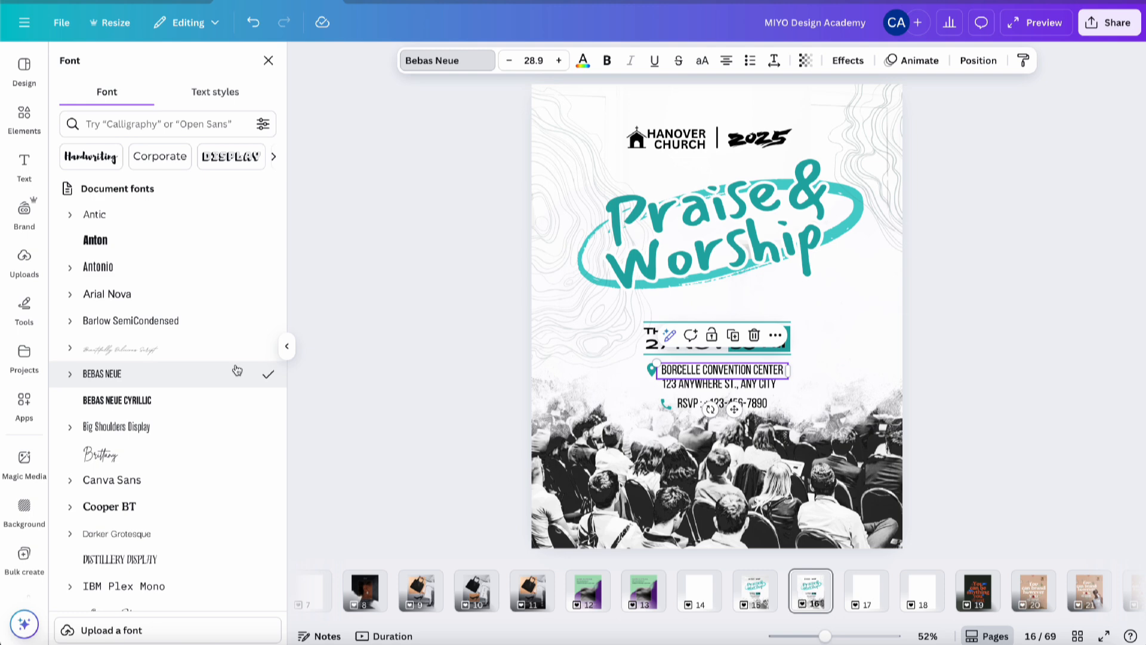
scroll(237, 370, down, 2)
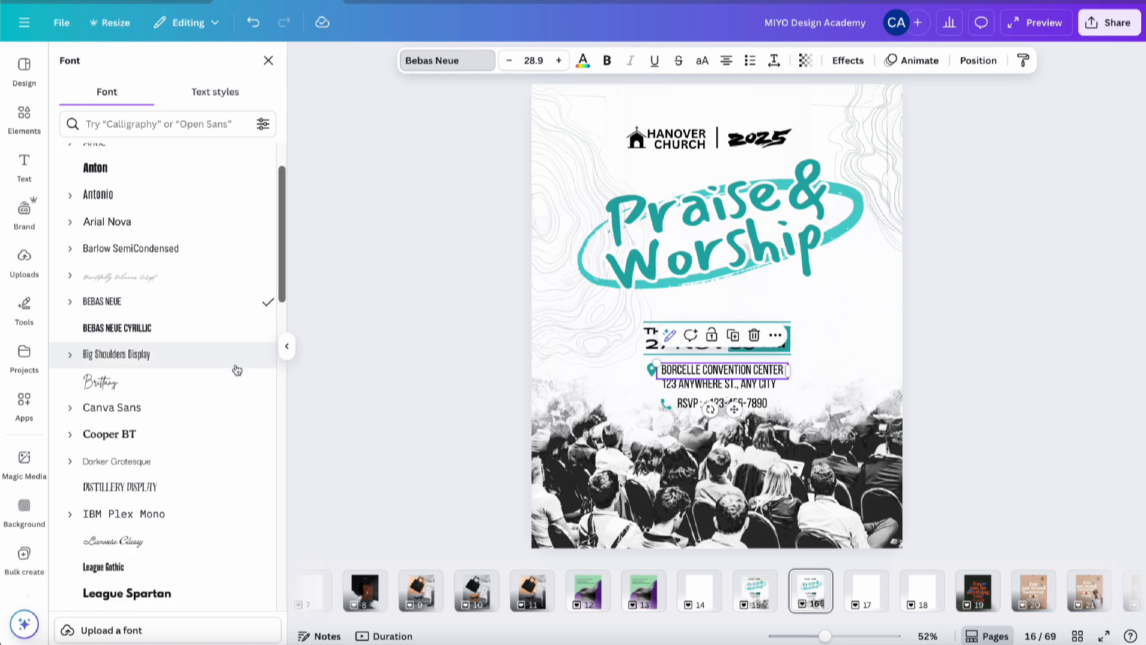
click(70, 354)
click(113, 409)
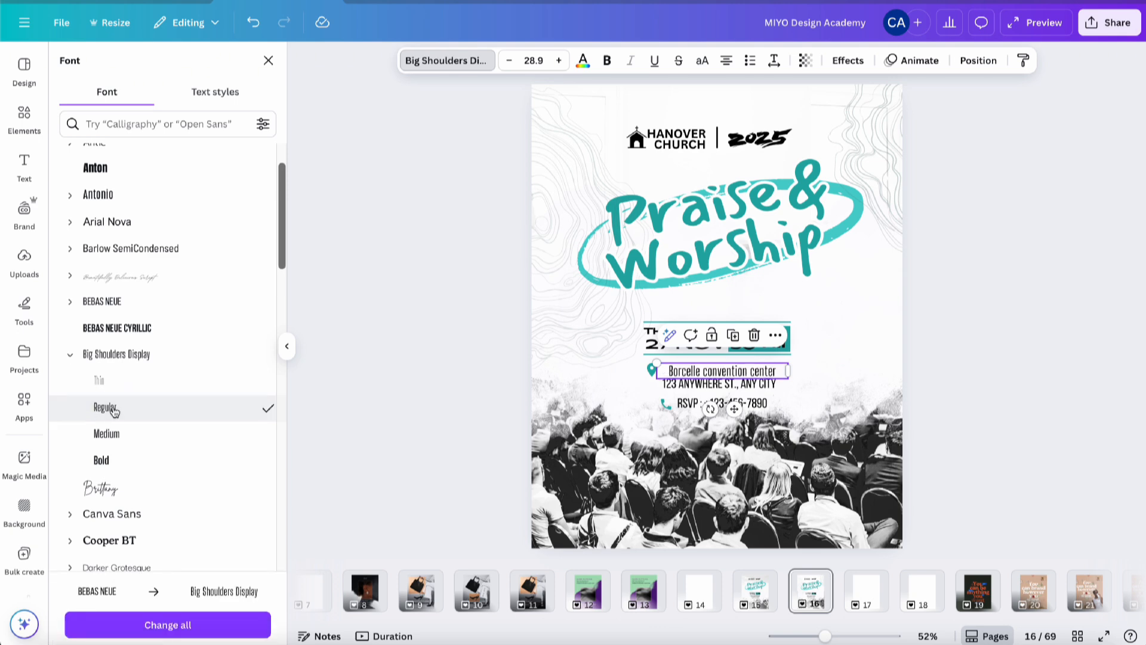
click(114, 433)
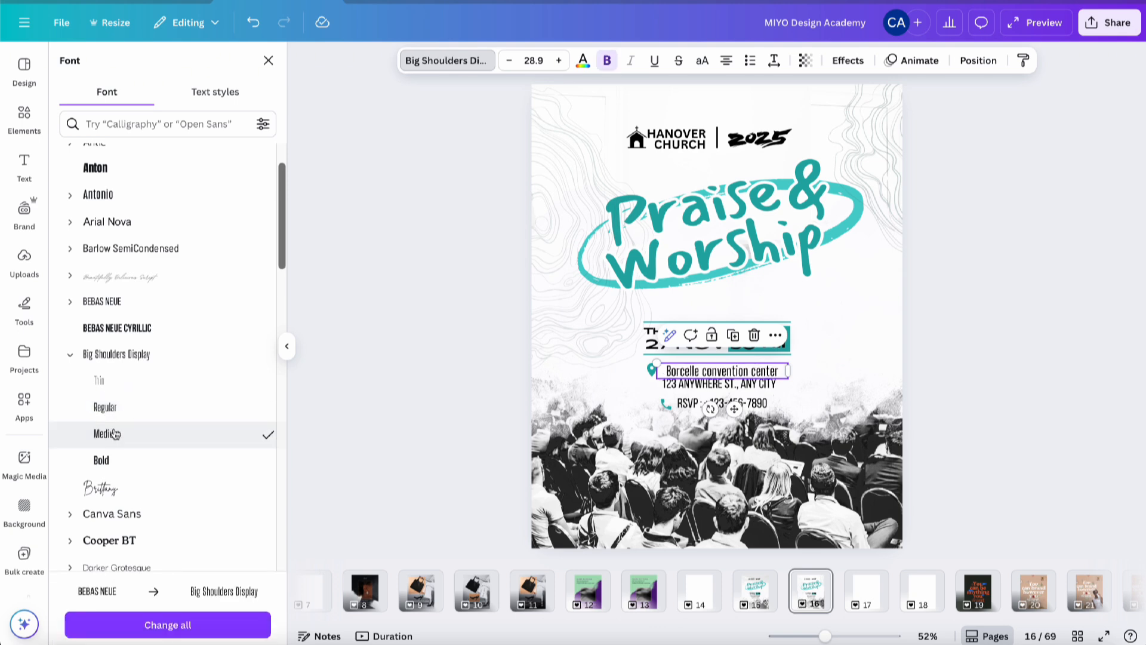
click(702, 60)
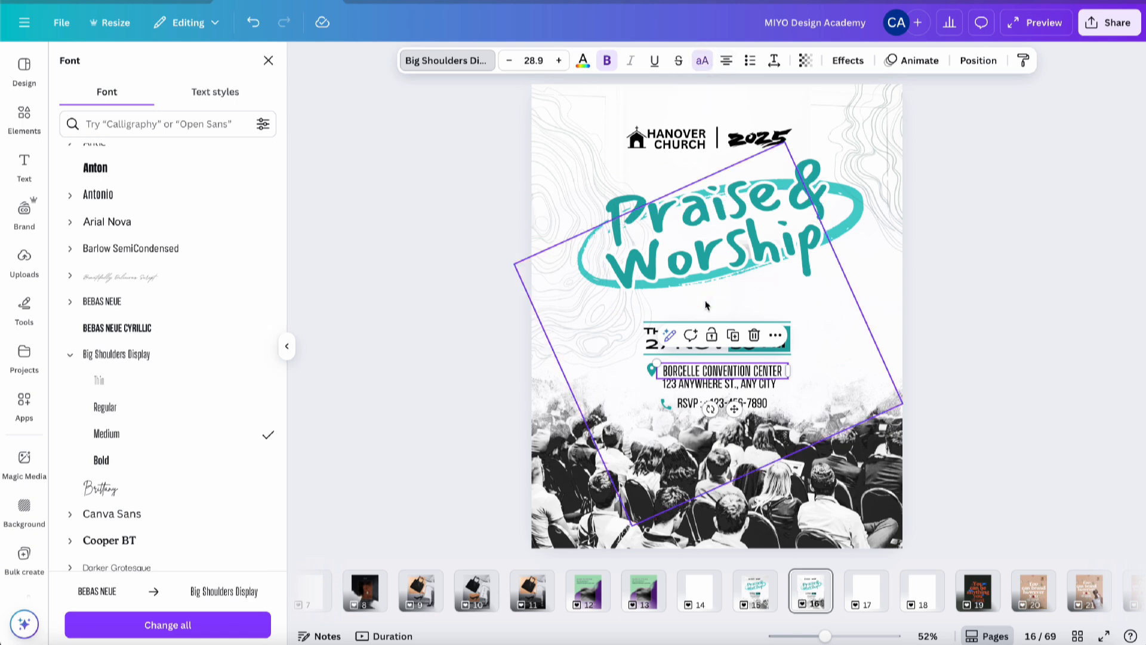
Set the address and RSVP lines in Big Shoulders Display Medium, both in uppercase.
click(719, 385)
click(99, 442)
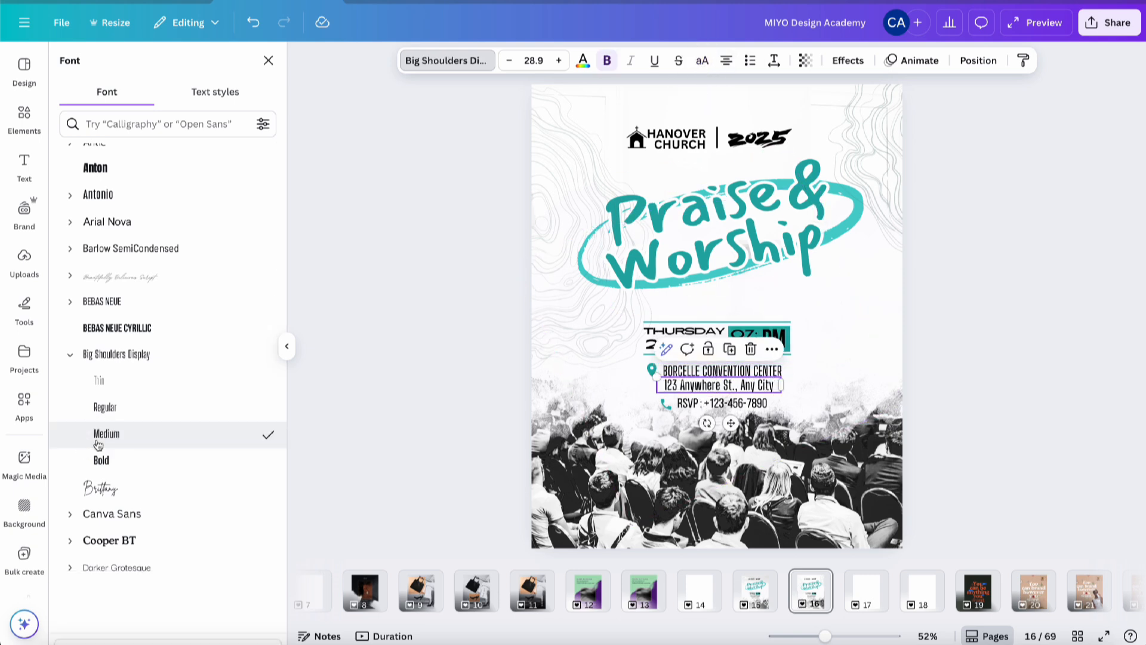
click(702, 60)
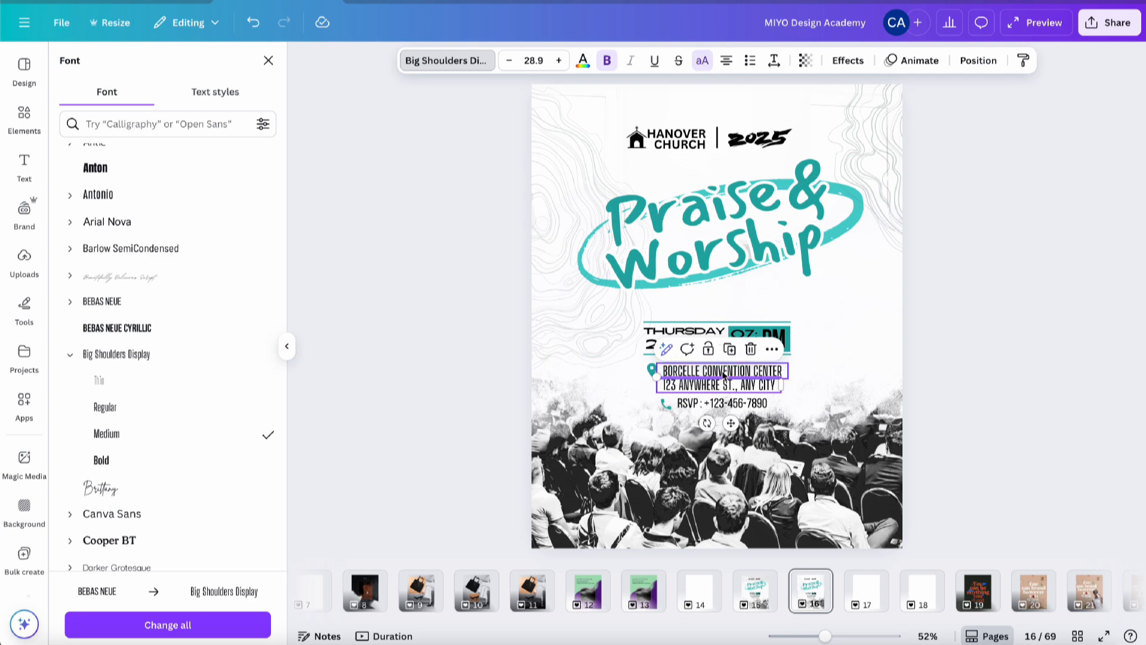
click(726, 404)
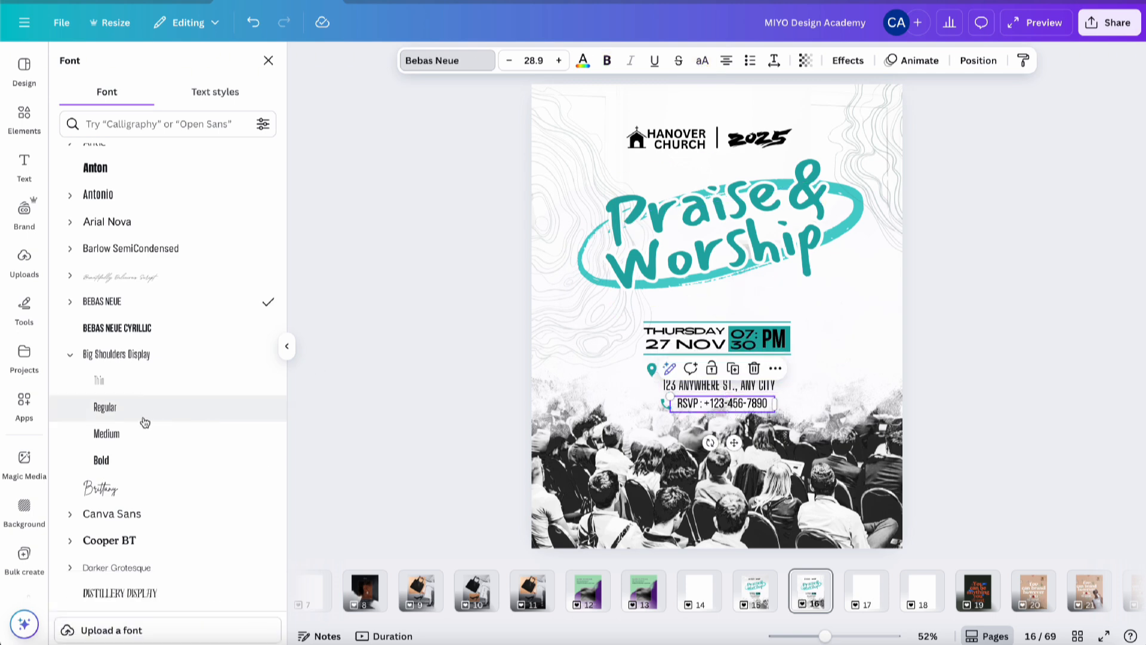
click(128, 434)
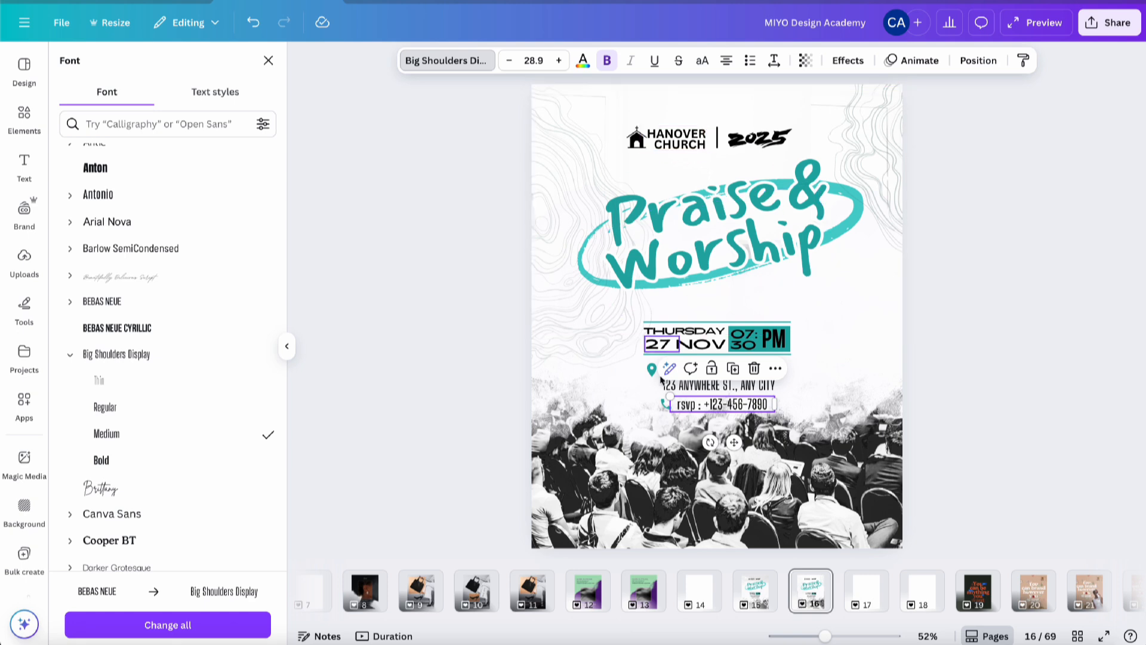
click(704, 62)
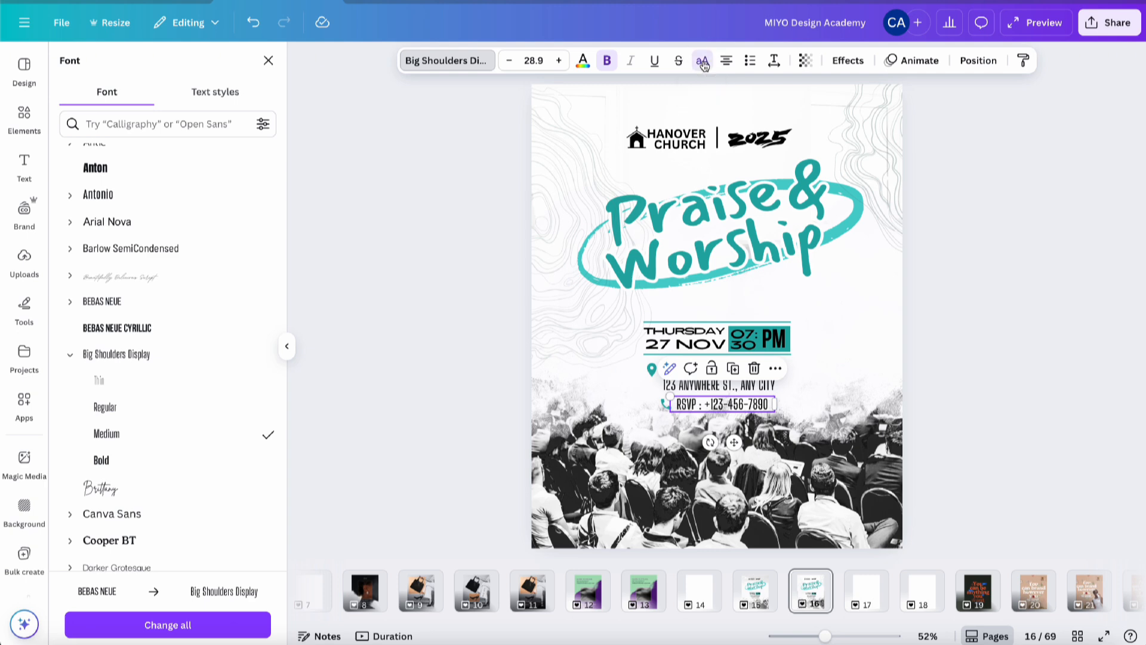
click(954, 307)
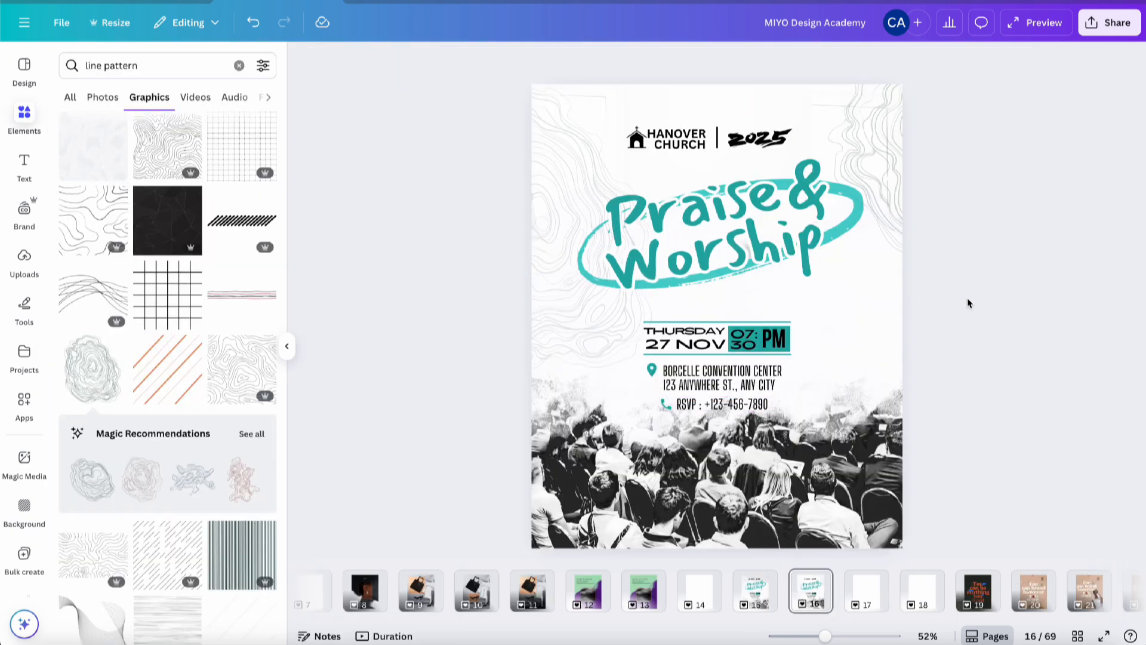
Try Anton and then Antonio ExtraBold on the weekday text, with the letter spacing raised to 189.
click(711, 334)
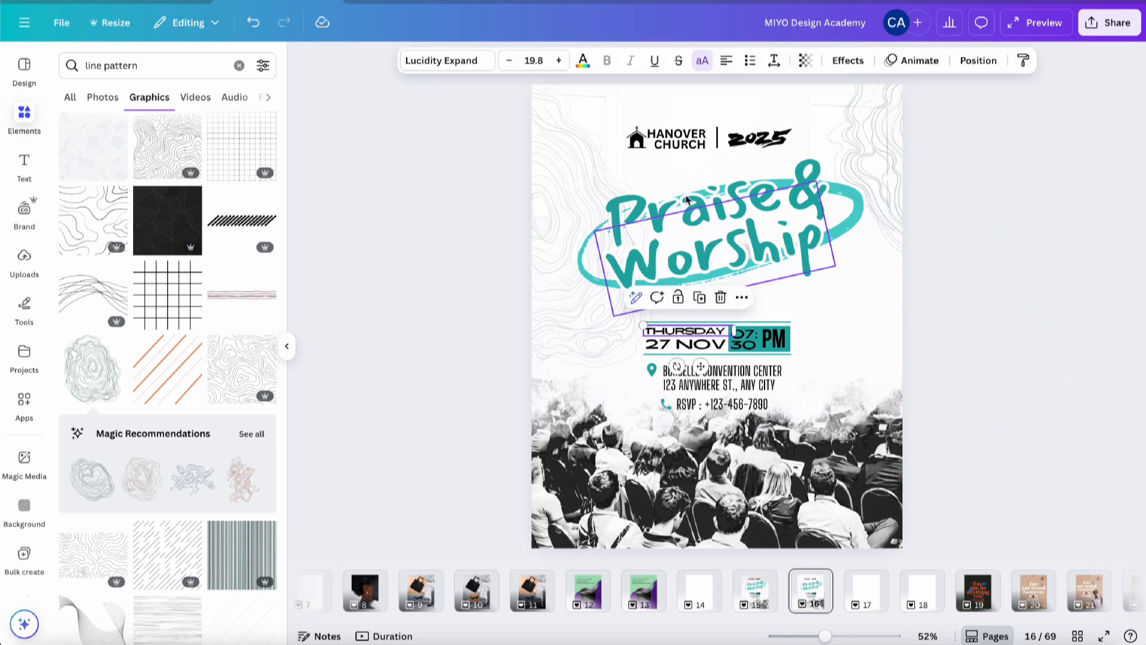
click(466, 66)
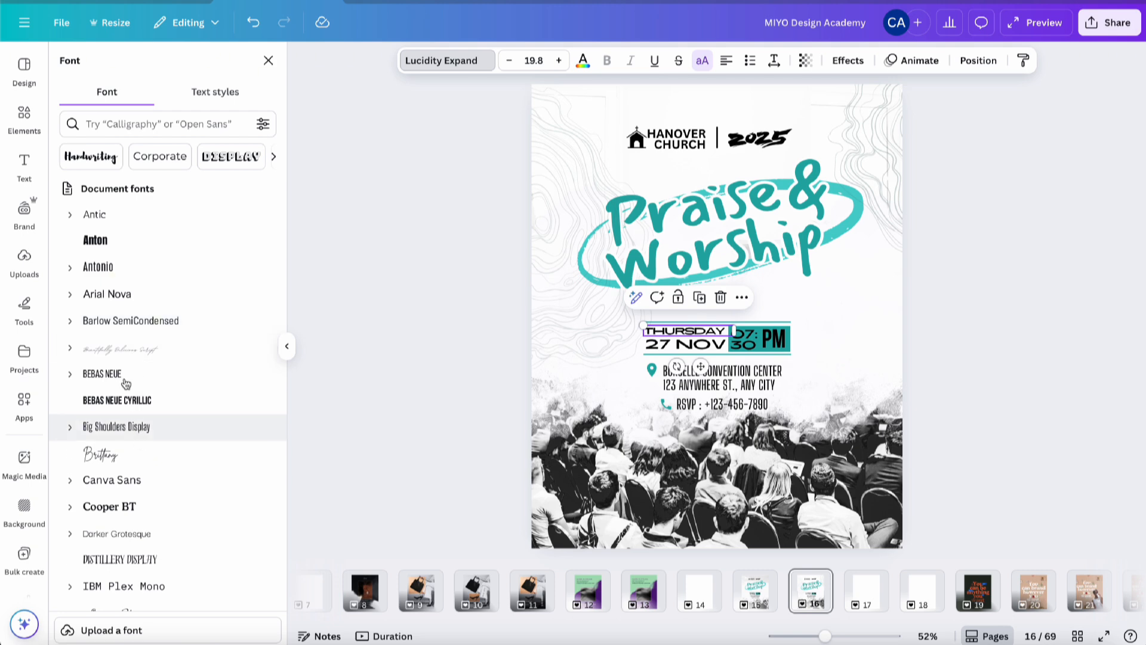
click(114, 242)
click(114, 267)
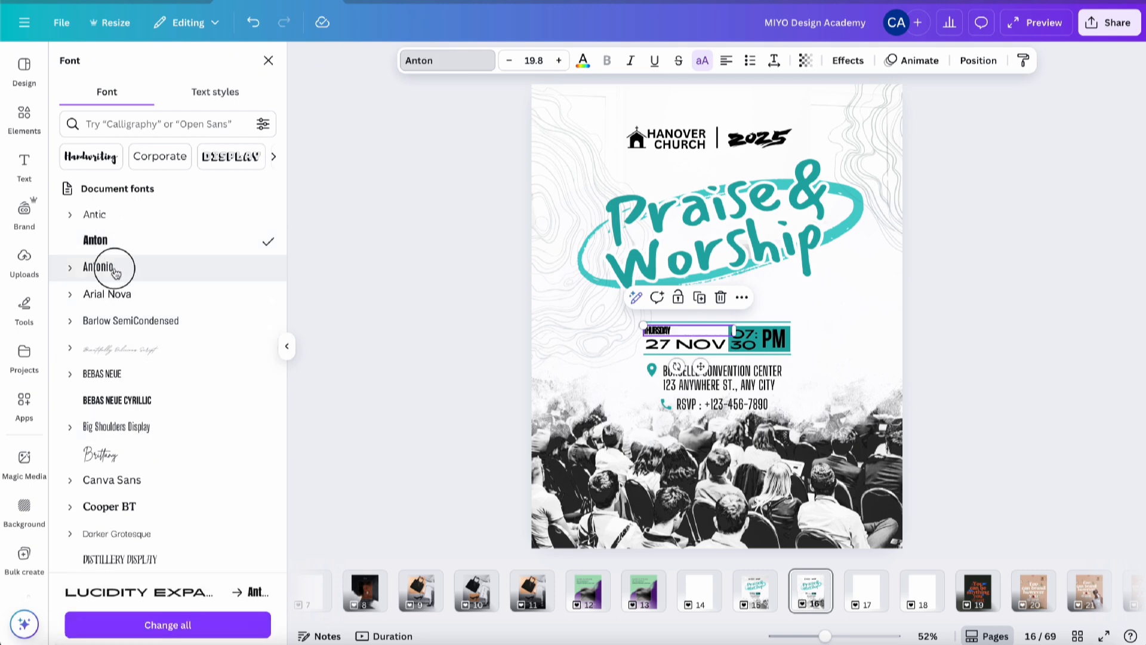
click(70, 267)
click(145, 373)
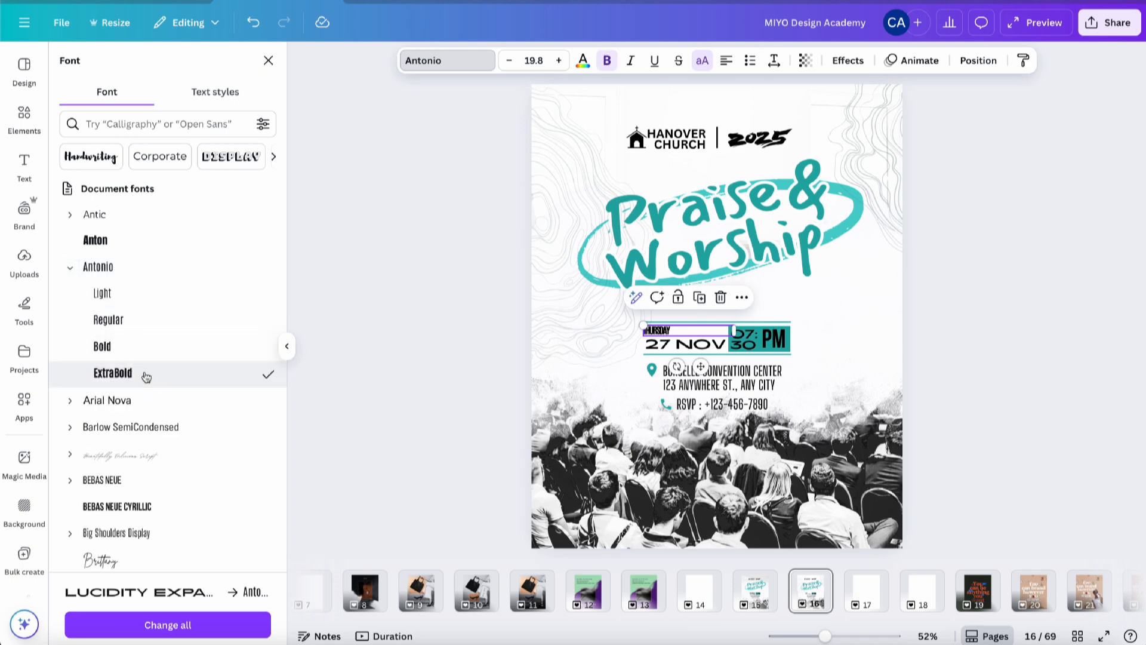
click(773, 61)
mouse_move(729, 115)
mouse_down()
mouse_move(718, 115)
mouse_move(745, 117)
mouse_up()
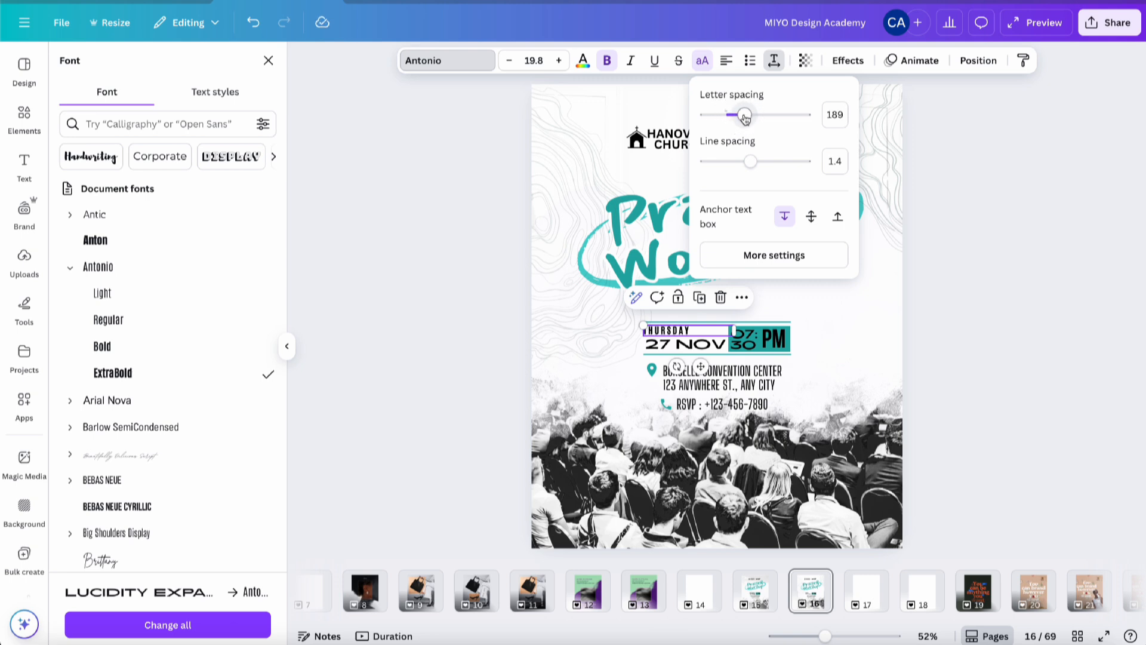
Undo the weekday's letter spacing and font changes back to Lucidity Expand.
click(248, 24)
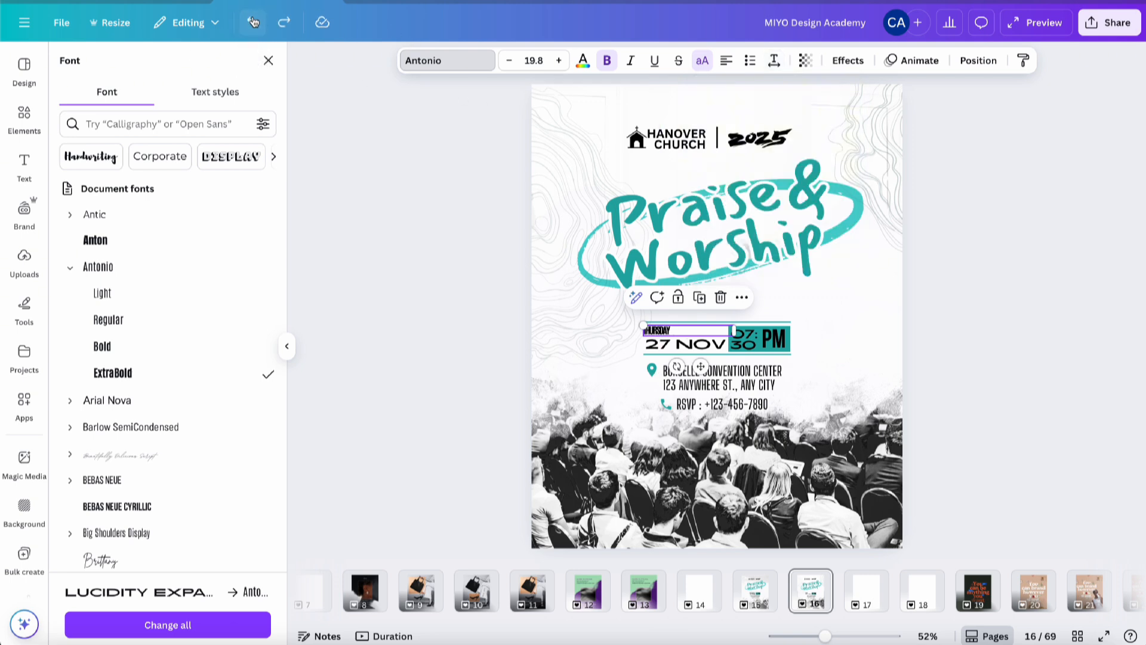
click(250, 25)
click(250, 26)
click(253, 27)
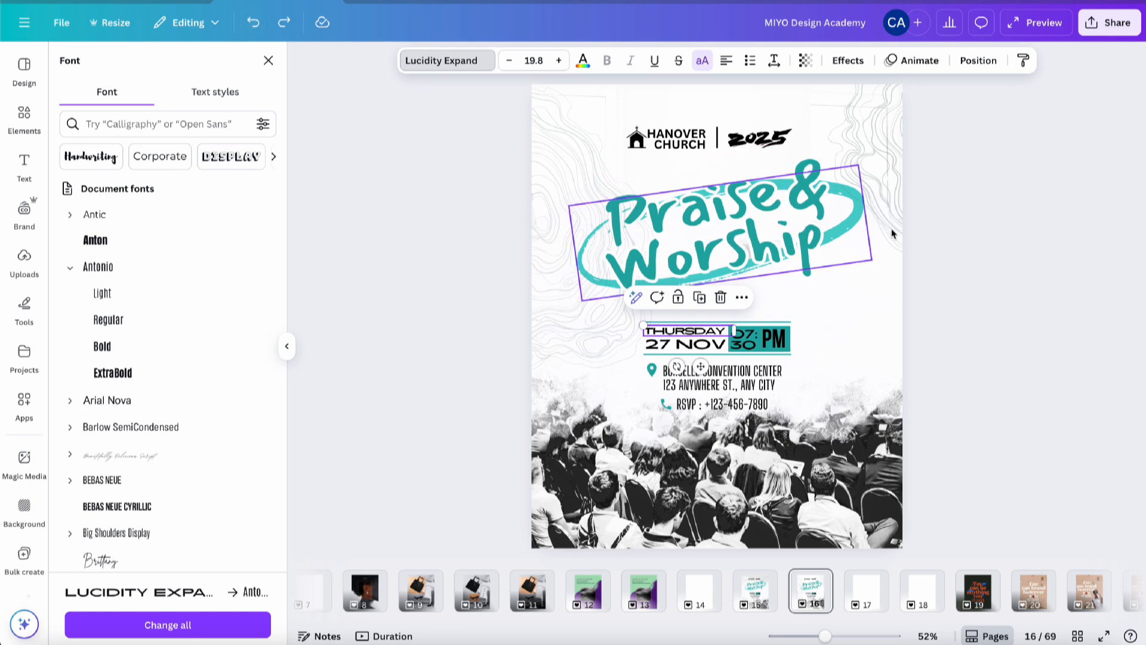
click(962, 279)
click(963, 277)
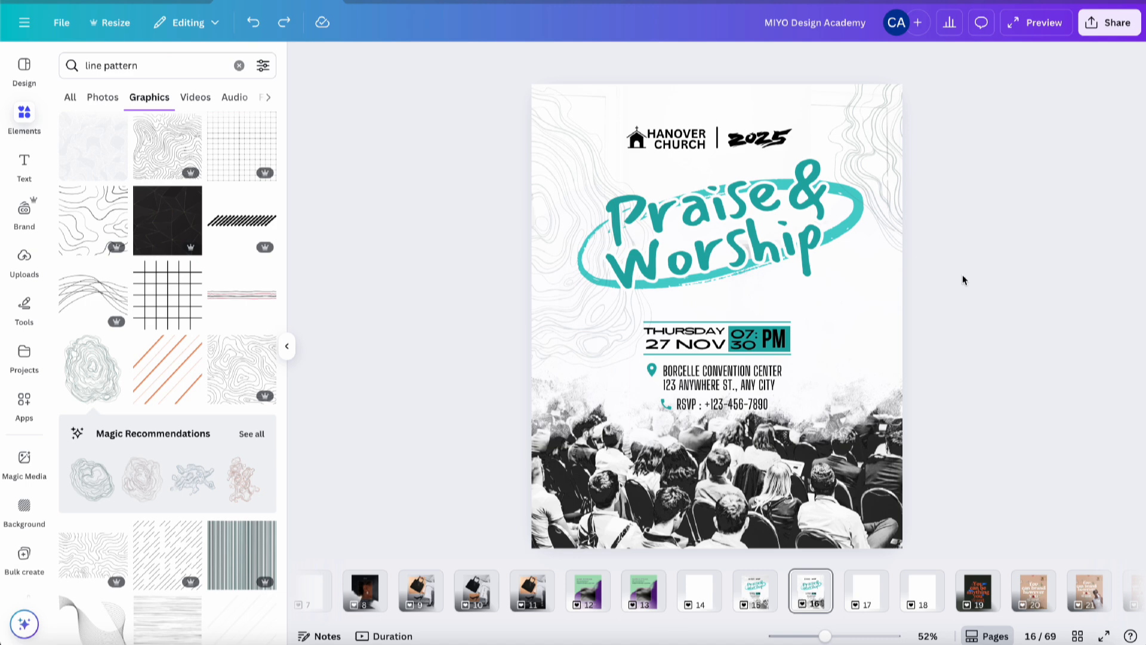
Group the date, time, divider lines, venue, address and RSVP text with their location and phone icons into one block.
click(660, 347)
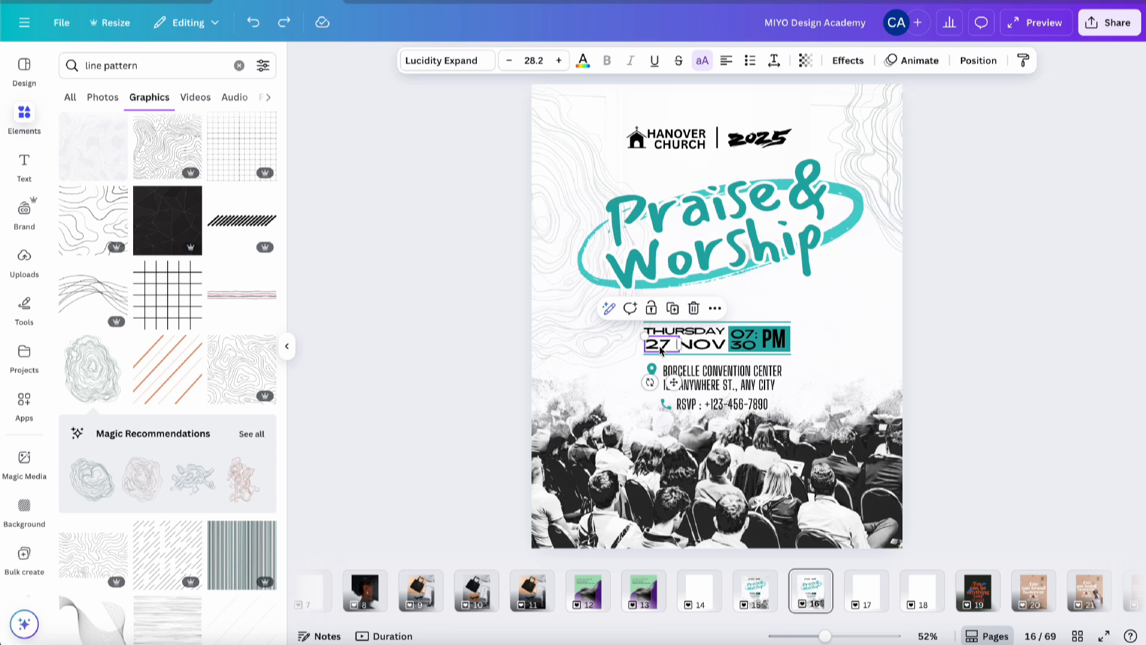
shift+click(703, 344)
shift+click(701, 332)
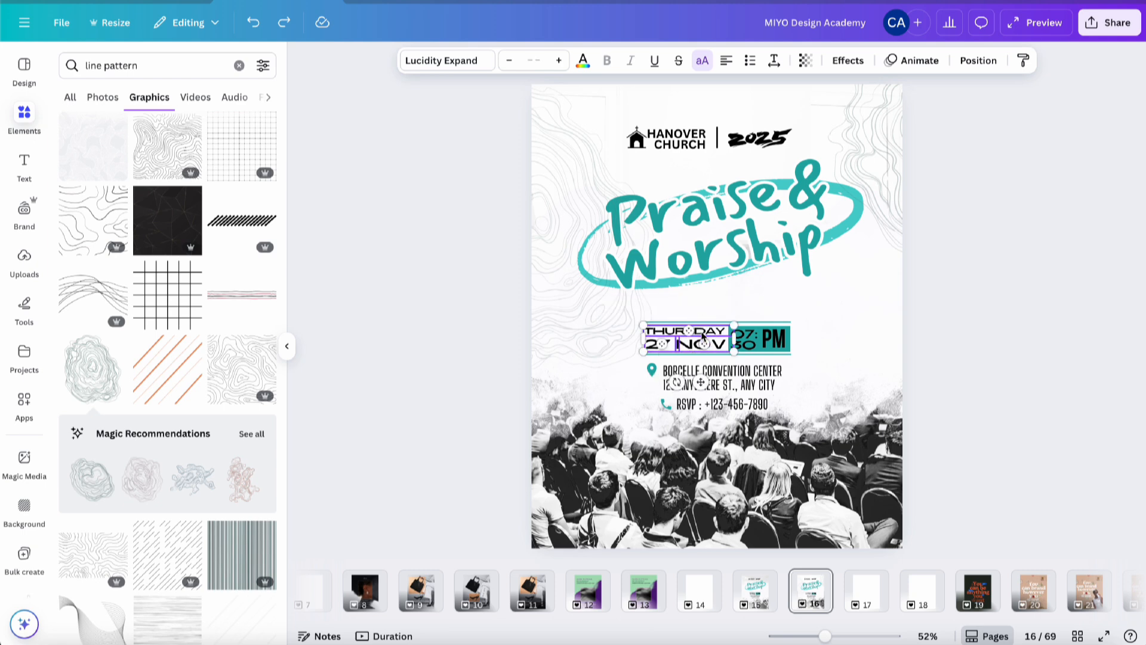
shift+click(745, 339)
shift+click(775, 340)
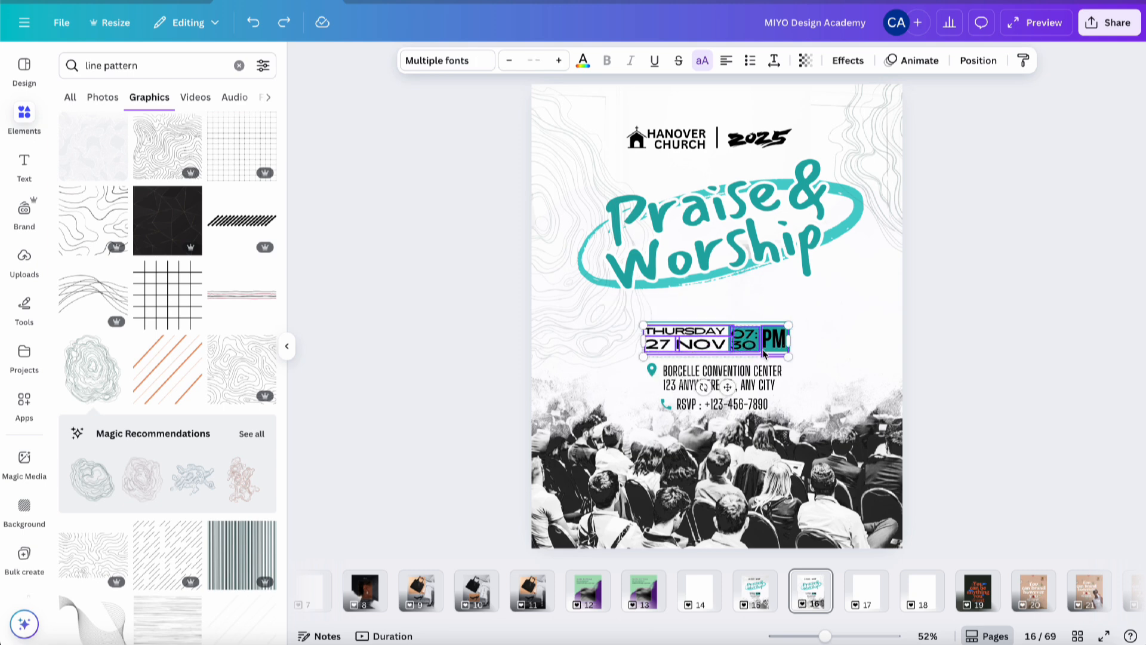
shift+click(762, 352)
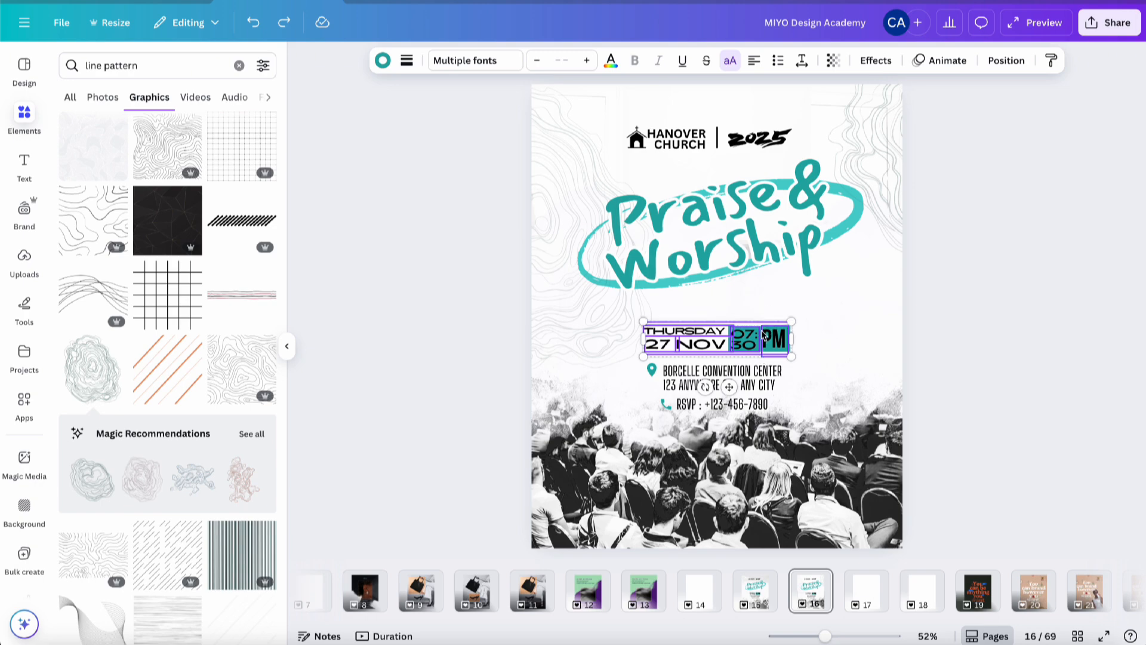
scroll(764, 336, up, 10)
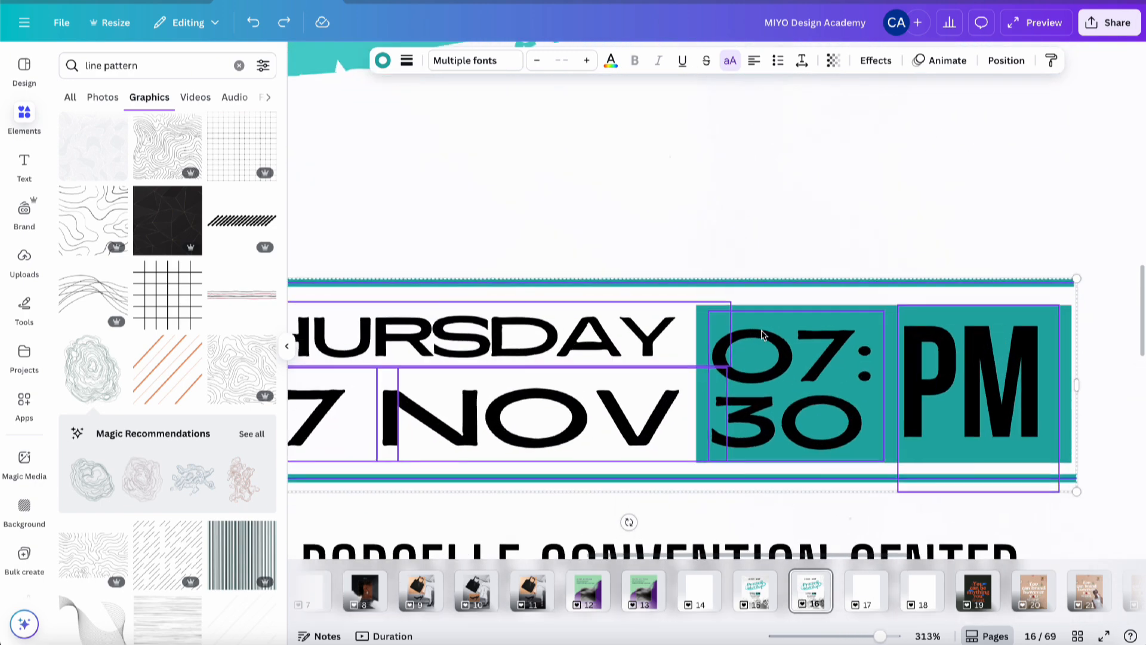
scroll(762, 336, up, 1)
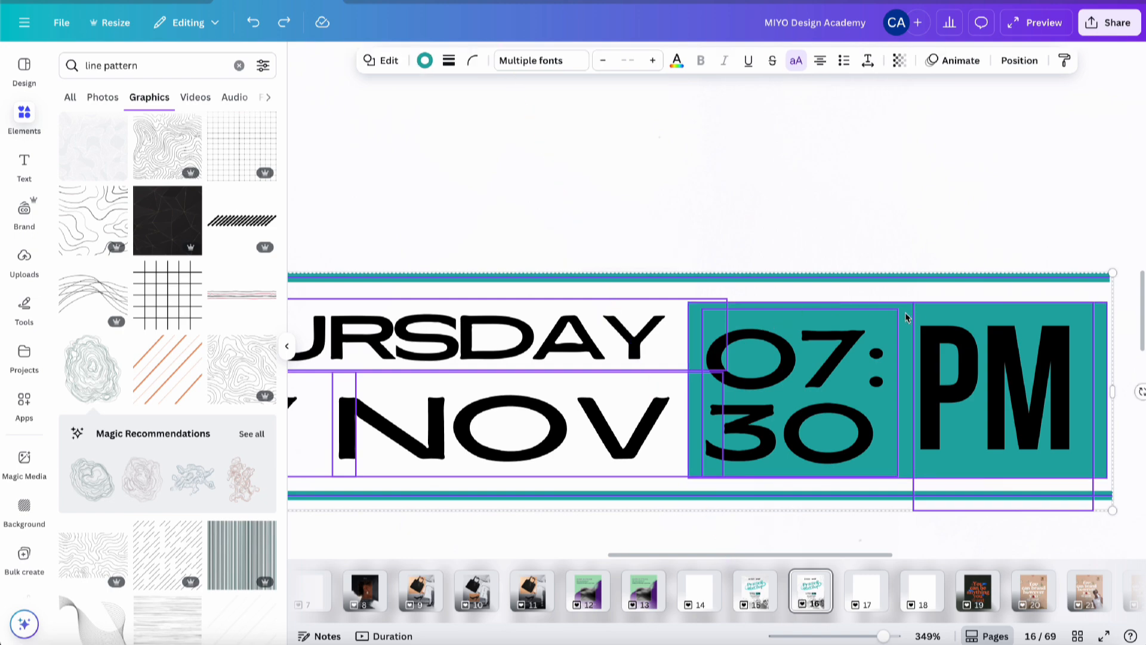
scroll(906, 317, down, 5)
scroll(905, 317, down, 4)
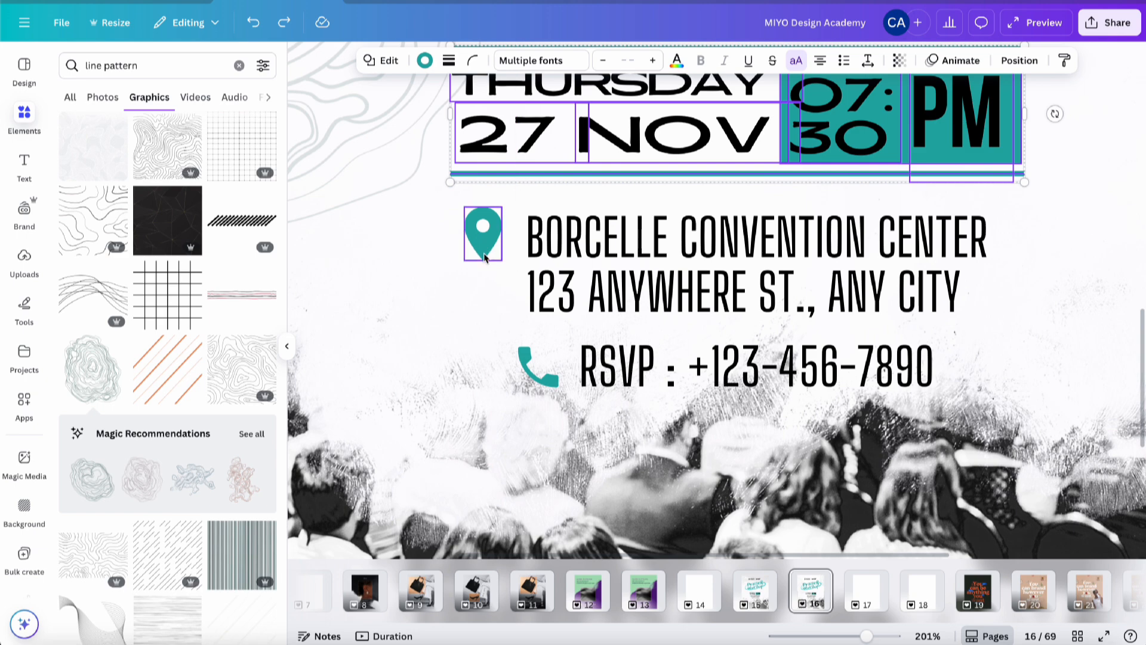
click(483, 244)
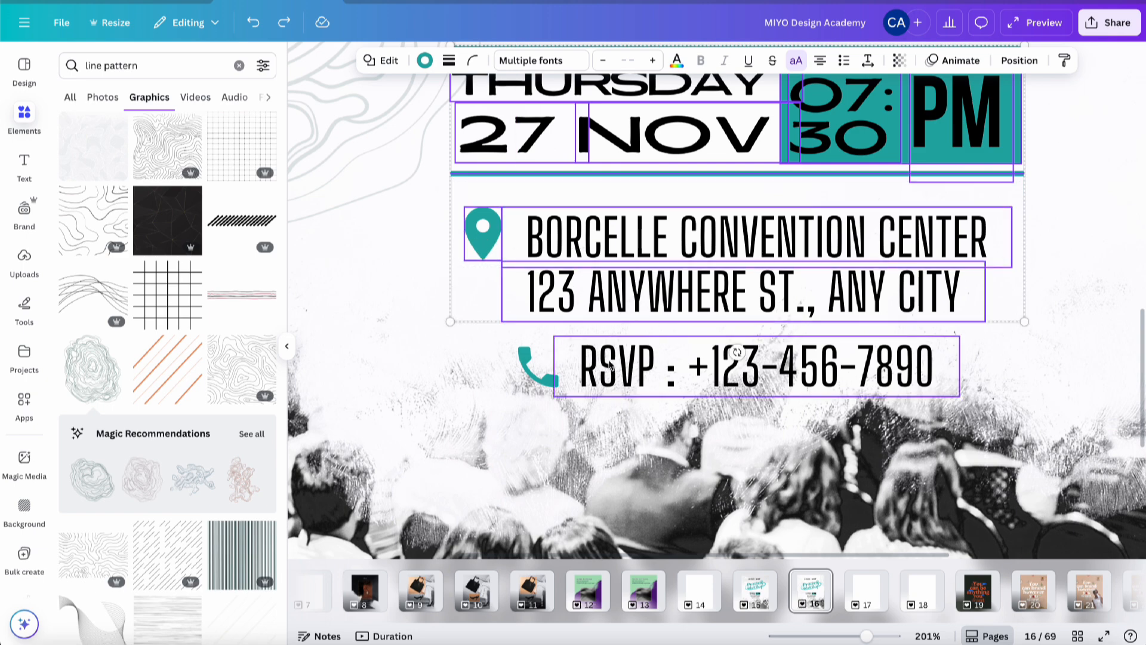
shift+click(610, 364)
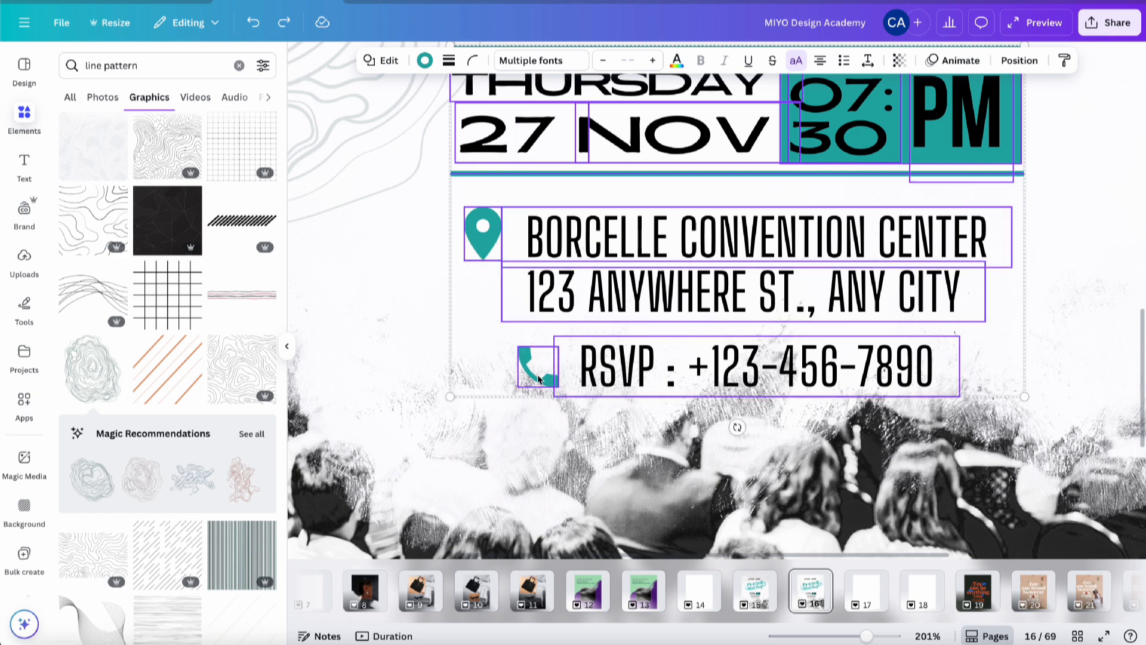
scroll(539, 377, up, 2)
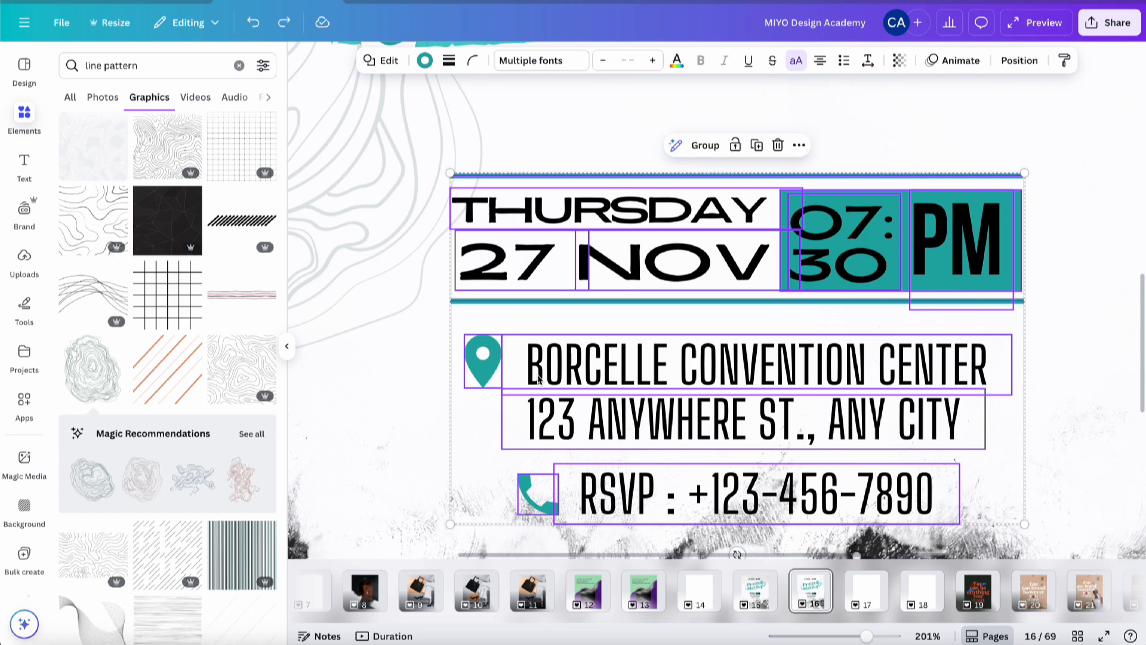
key(ctrl+g)
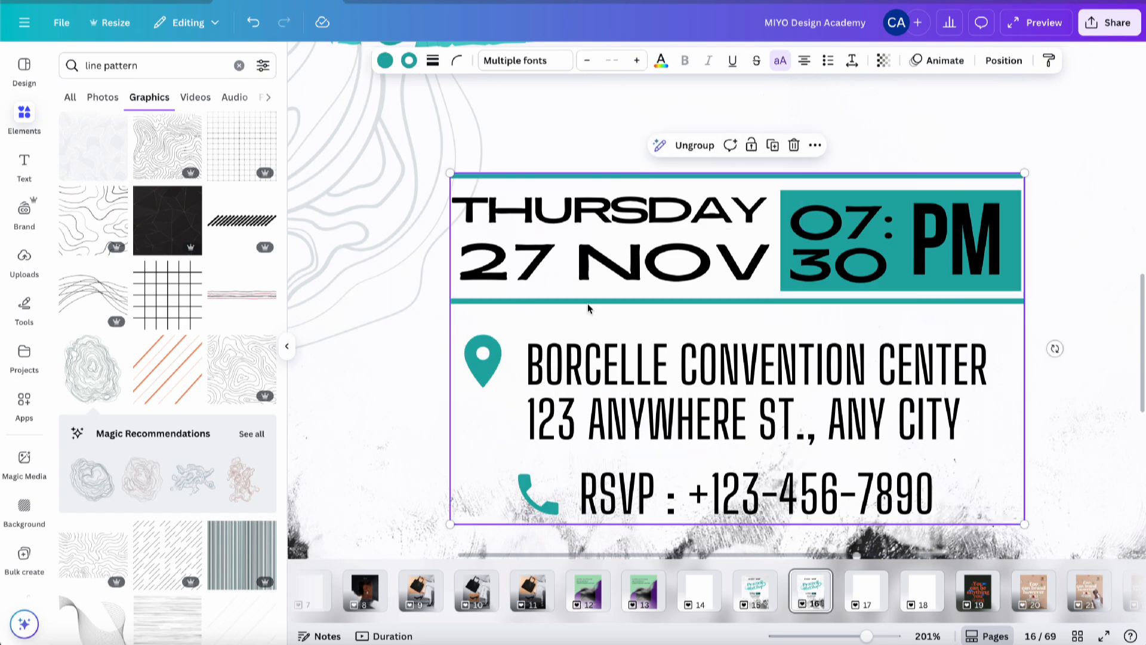
Move the grouped event details toward the flyer's right edge, just below the Praise & Worship title, and deselect them.
scroll(587, 308, down, 5)
scroll(586, 309, down, 2)
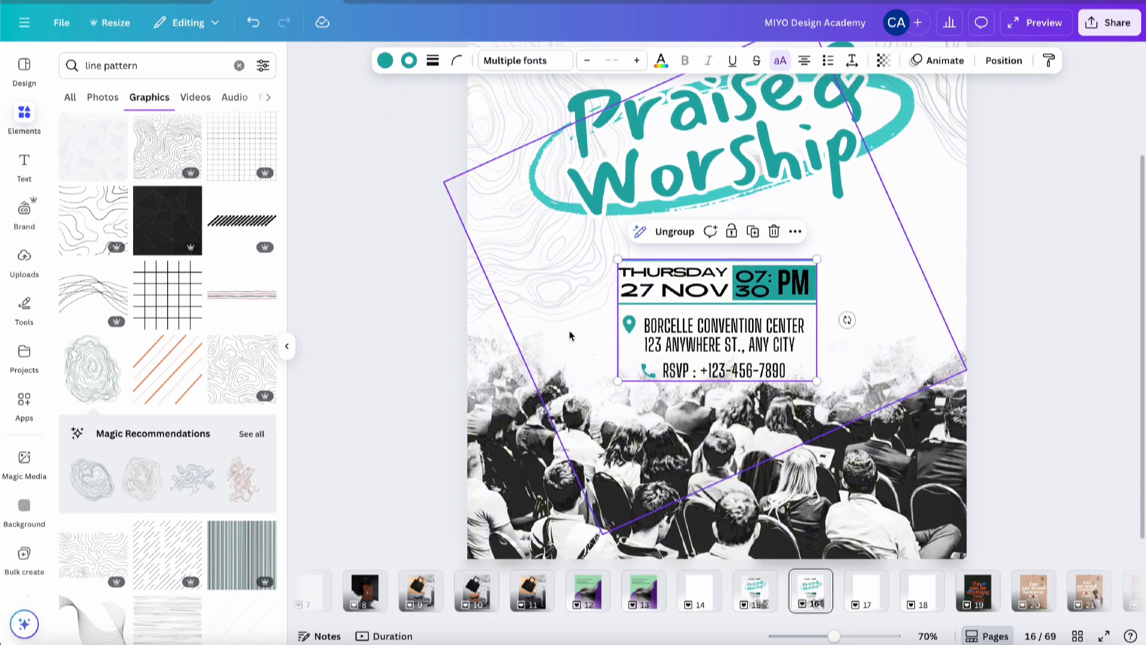
drag(670, 327, 778, 286)
scroll(548, 243, up, 3)
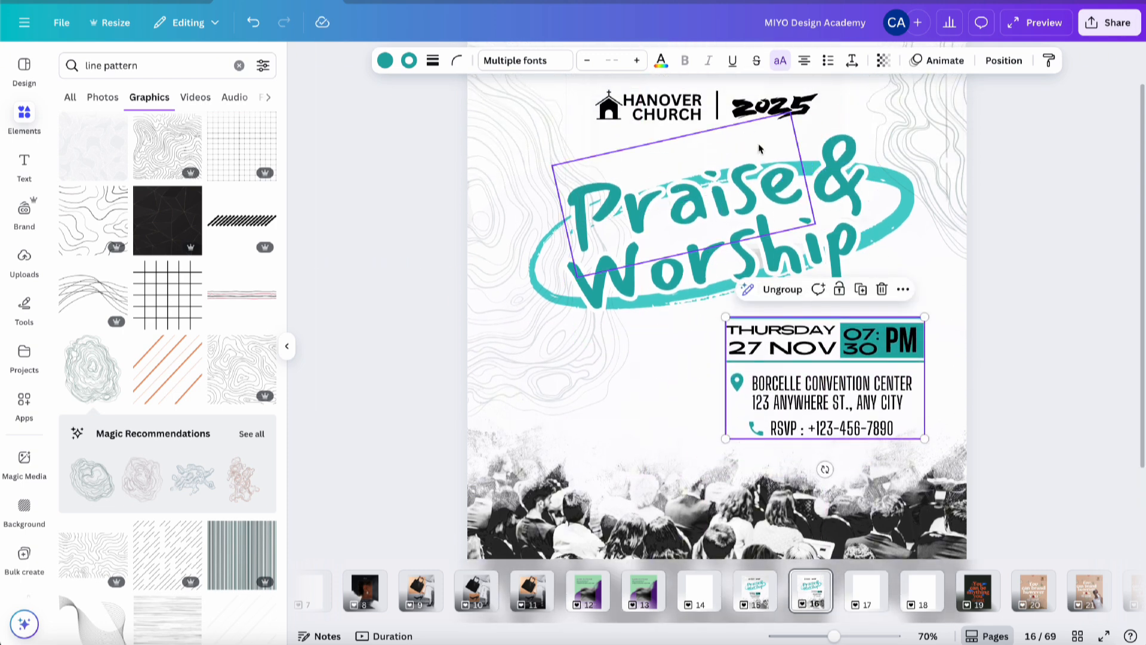
click(1002, 197)
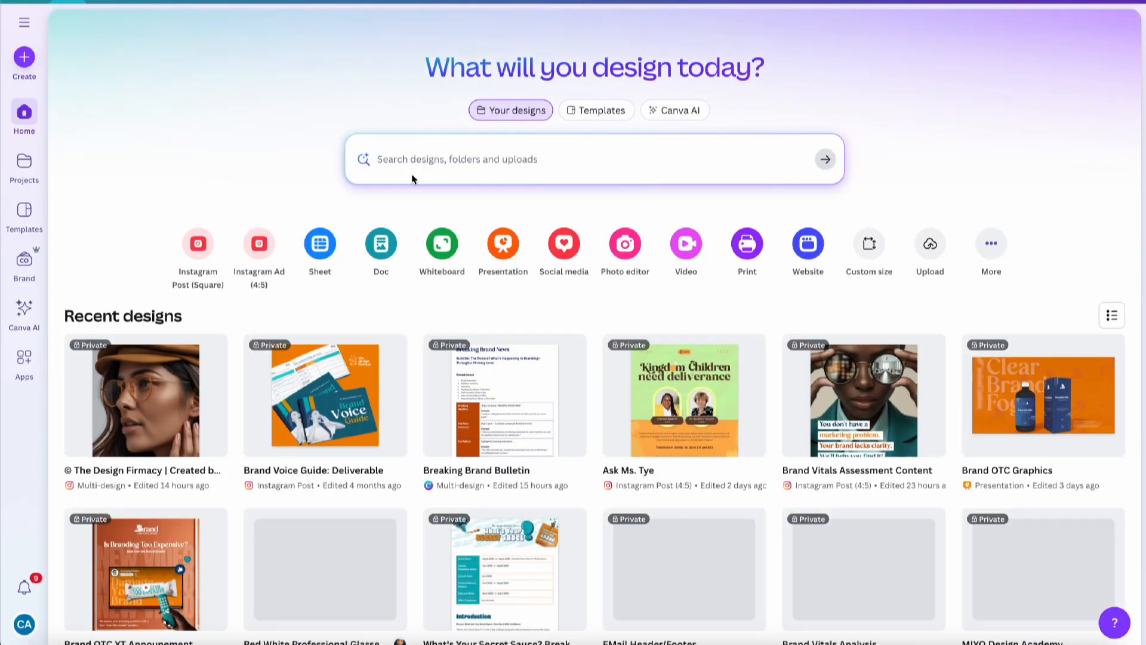
On the Canva home page, set Canva AI to create an image with a 3:4 aspect ratio and the Macro style.
click(673, 114)
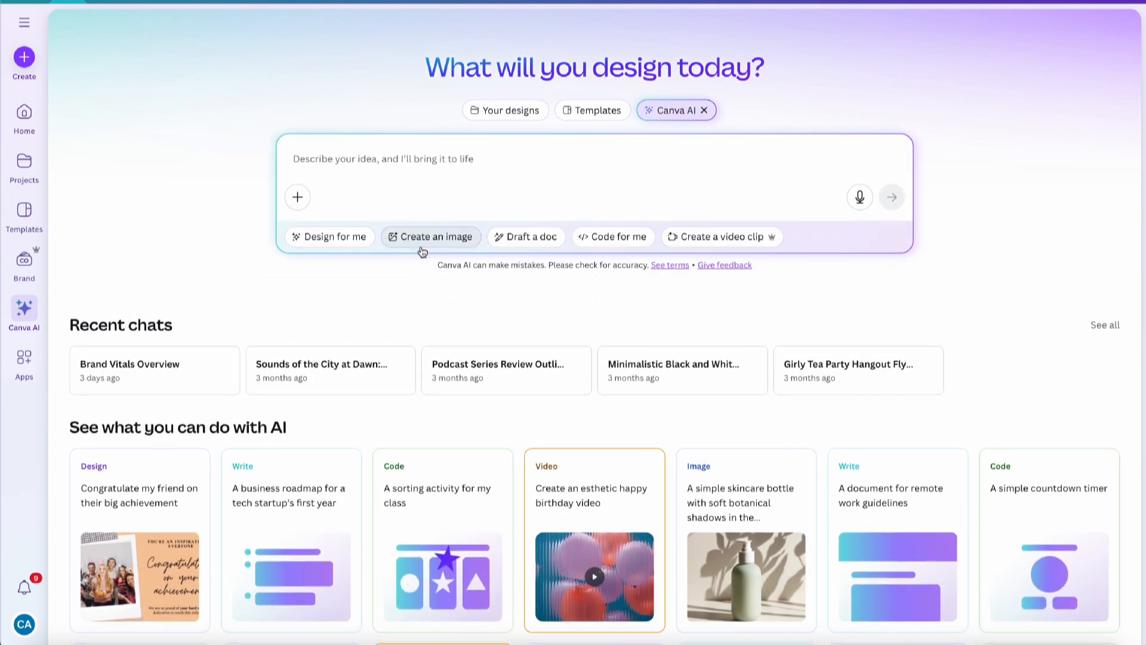
click(435, 237)
click(481, 236)
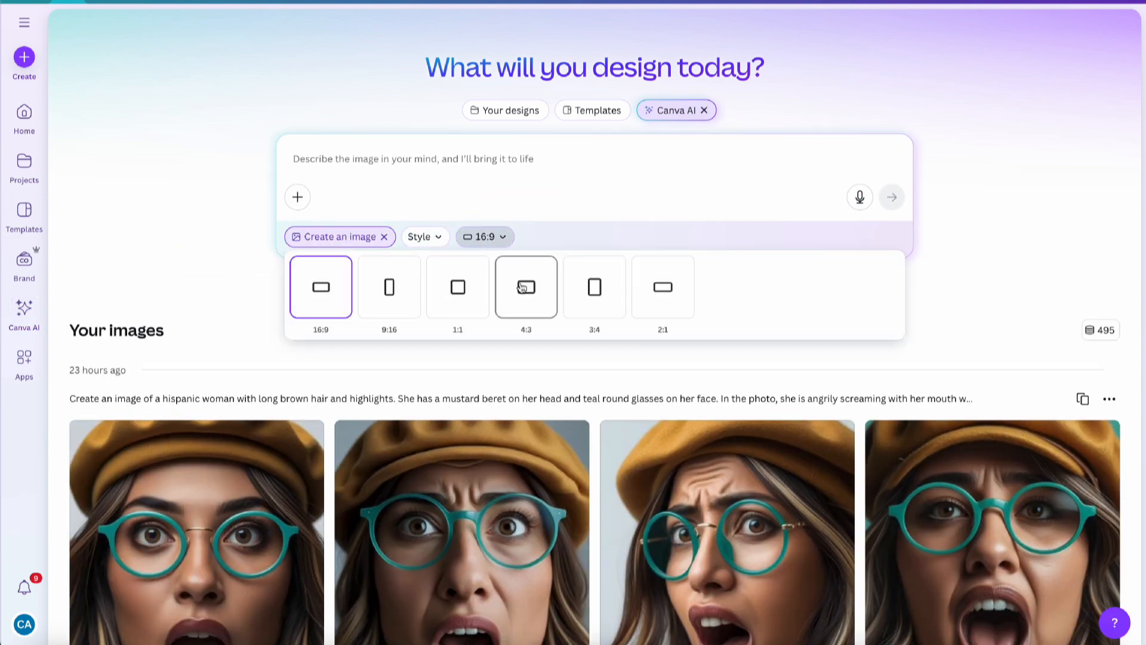
click(599, 287)
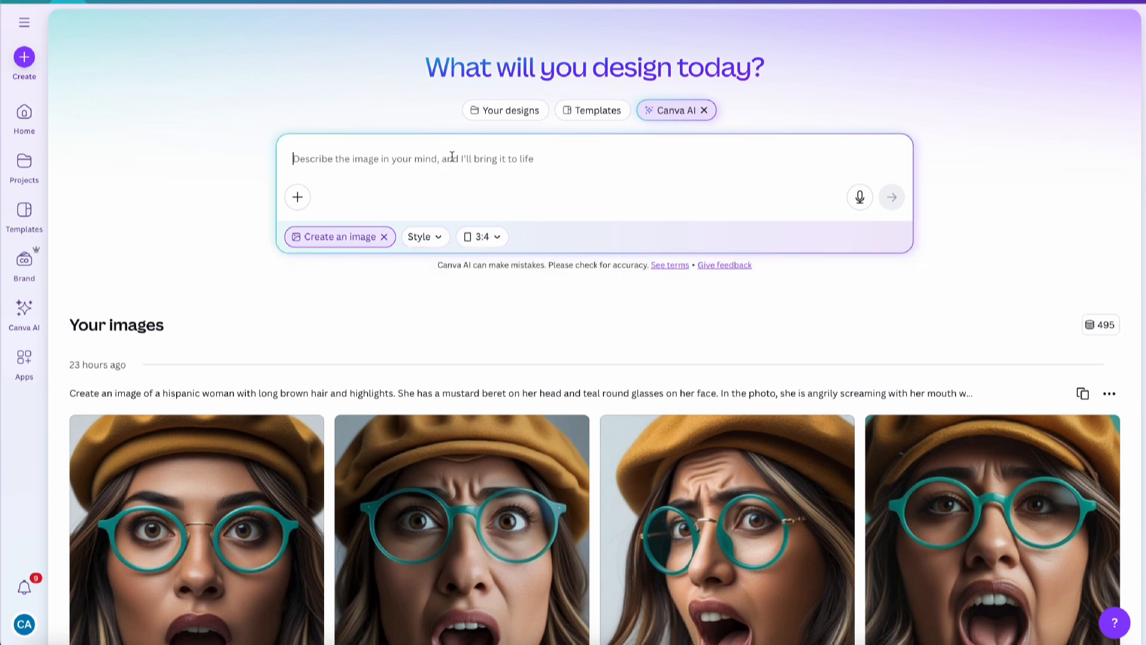
click(423, 236)
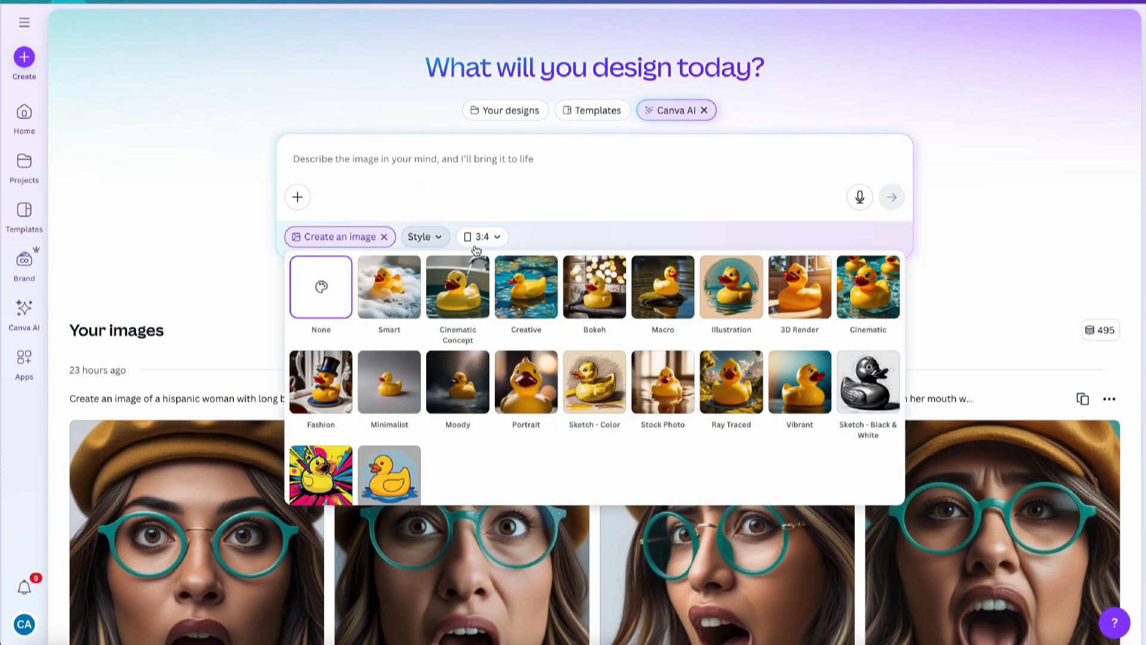
click(682, 304)
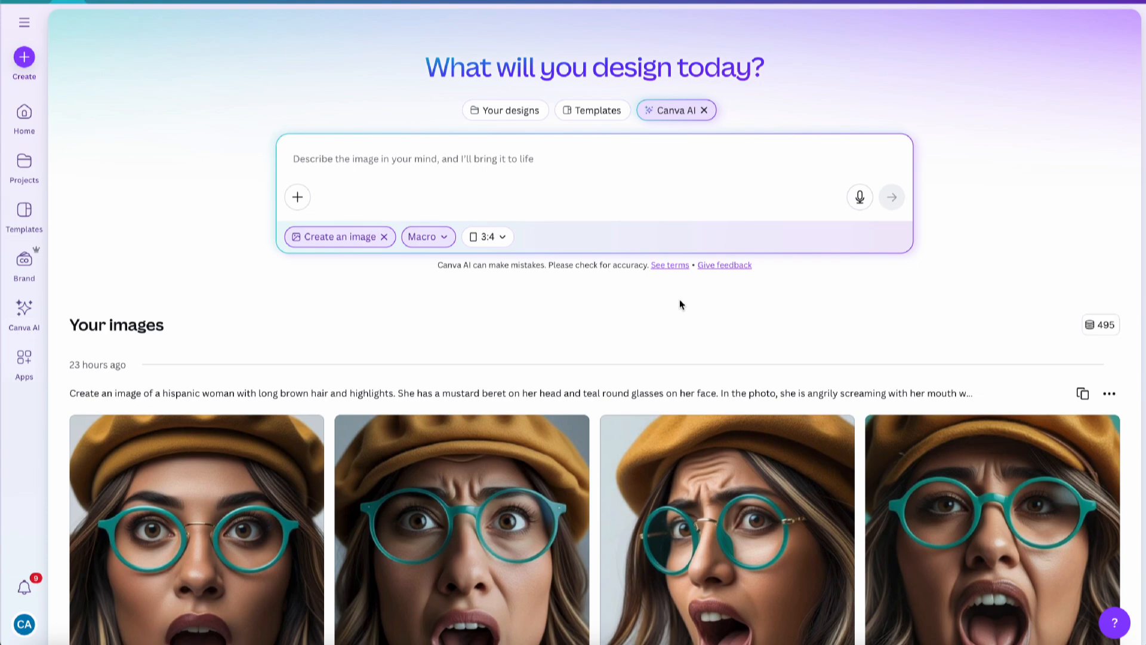
Review the previously generated images and their prompts for examples of how to describe a person.
scroll(680, 299, down, 6)
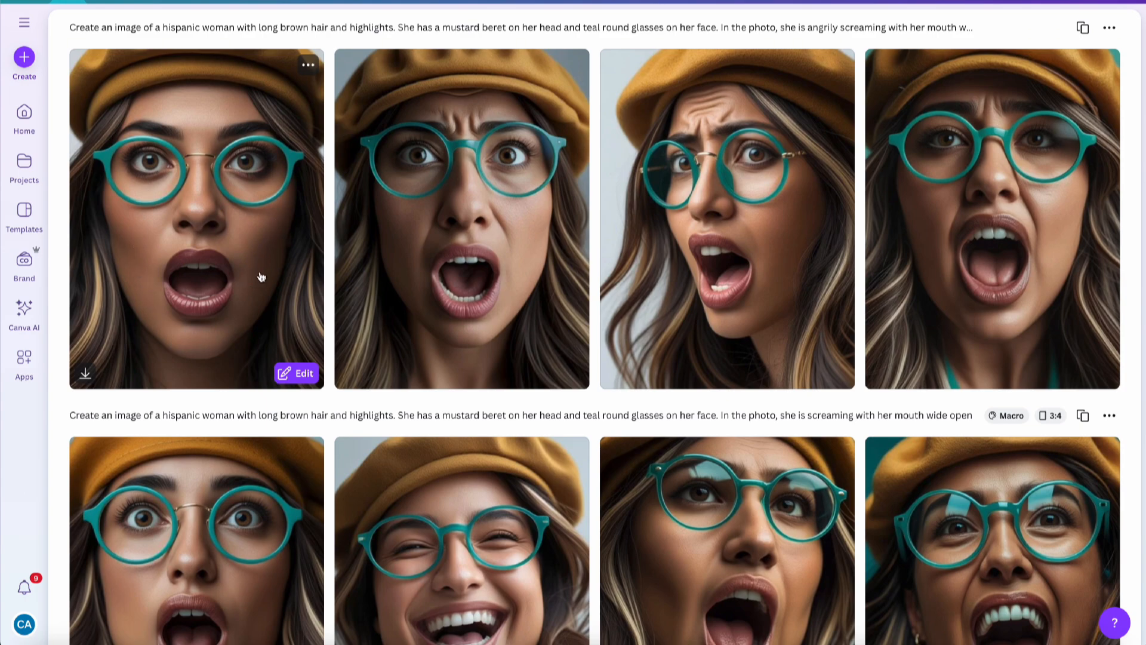
scroll(307, 347, down, 12)
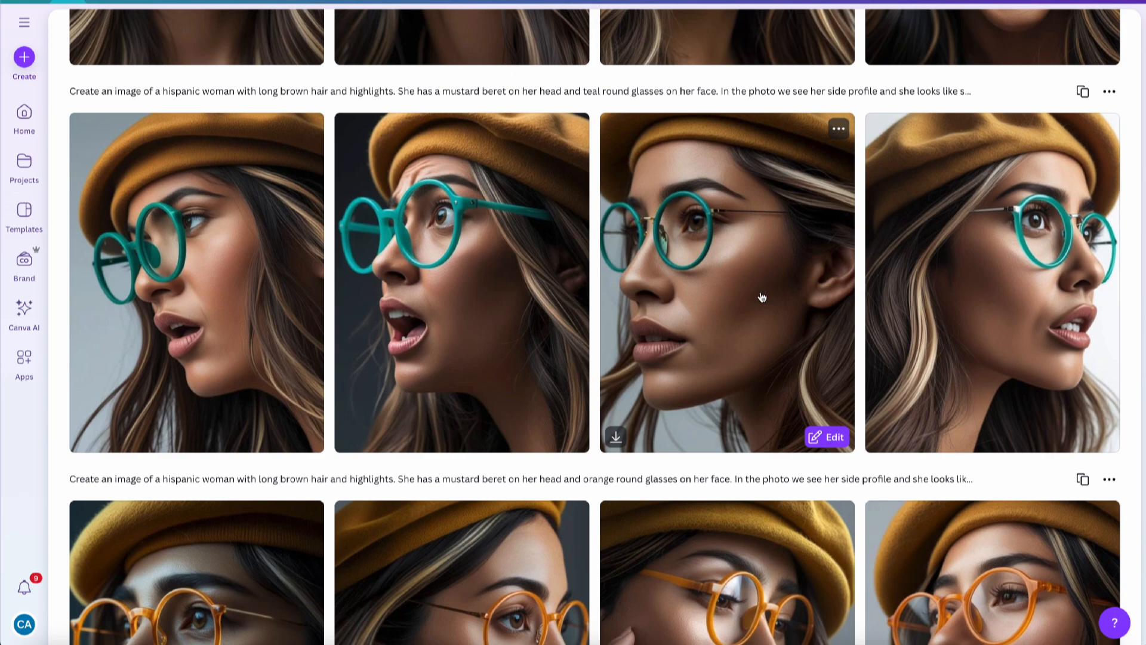
scroll(621, 442, down, 6)
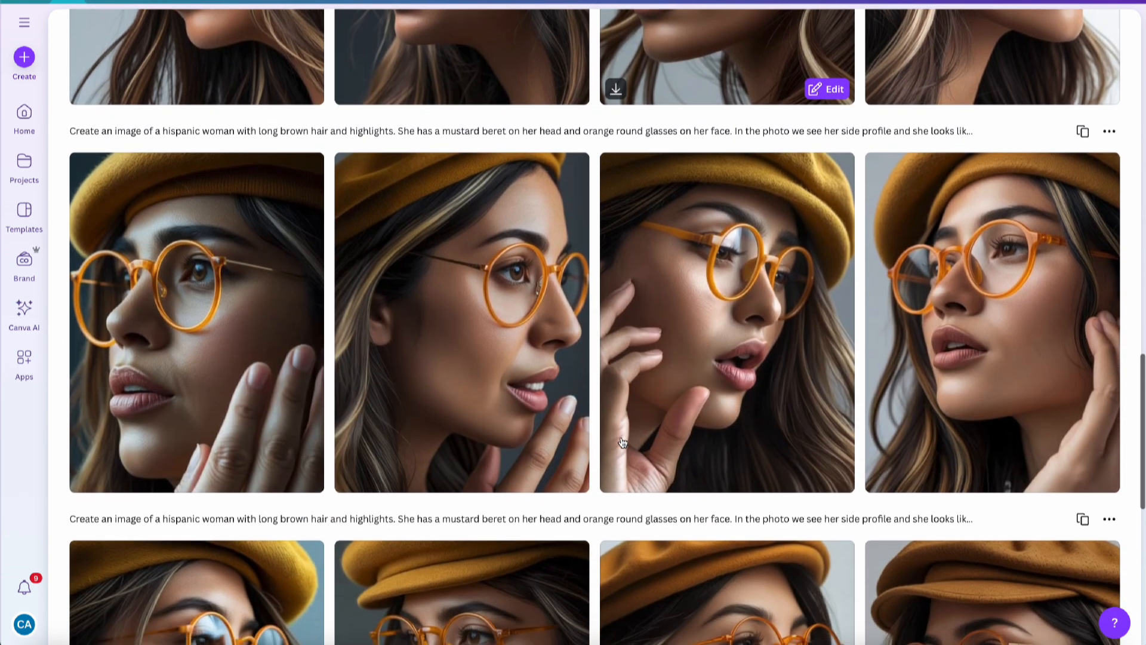
scroll(621, 441, down, 4)
scroll(621, 442, down, 3)
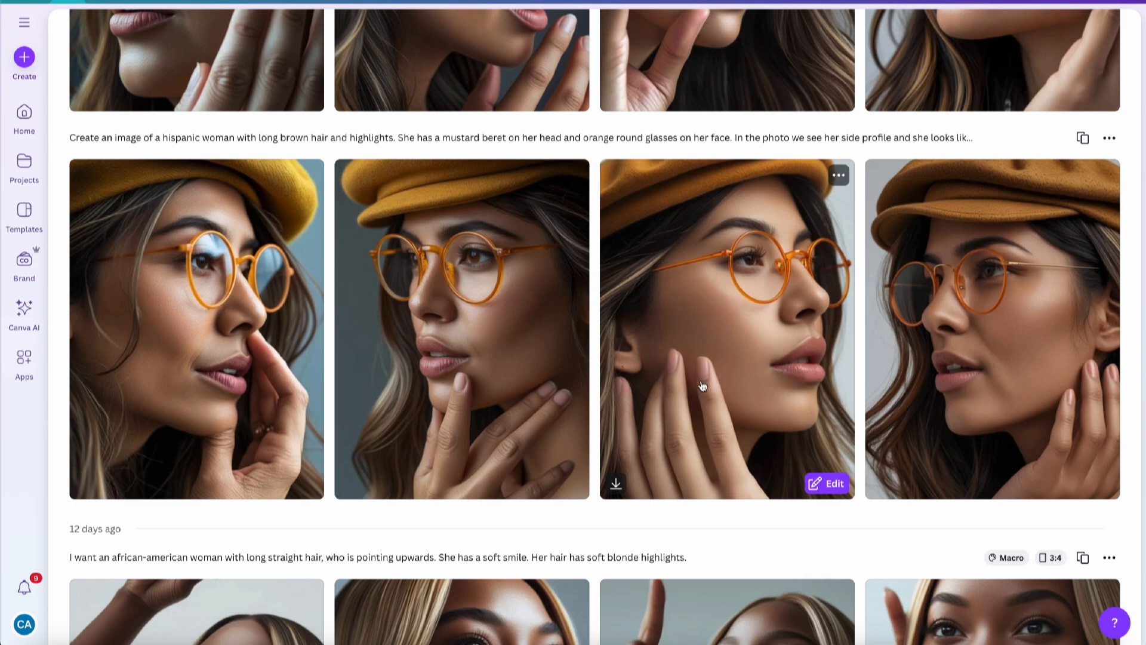
scroll(704, 385, down, 9)
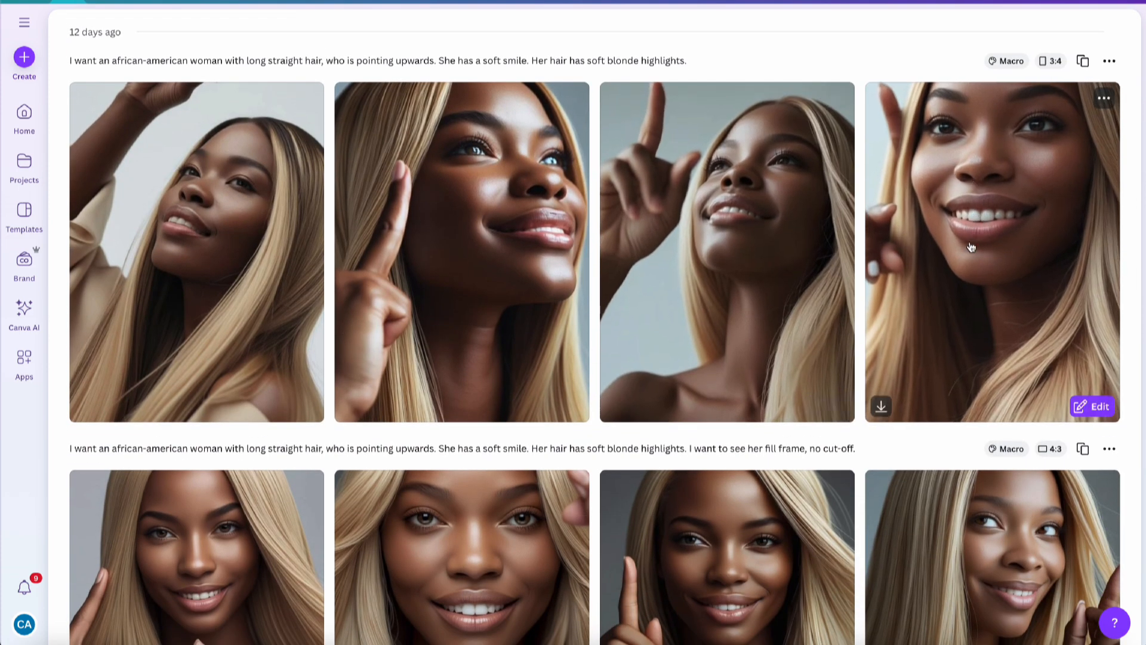
scroll(716, 269, down, 6)
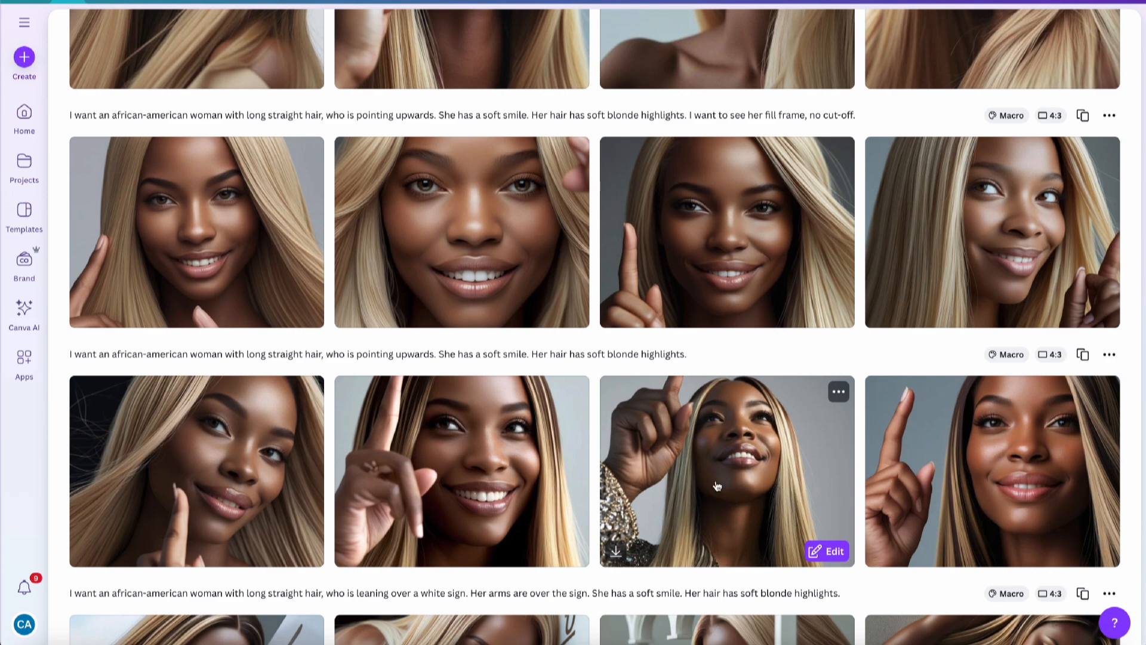
scroll(763, 506, down, 5)
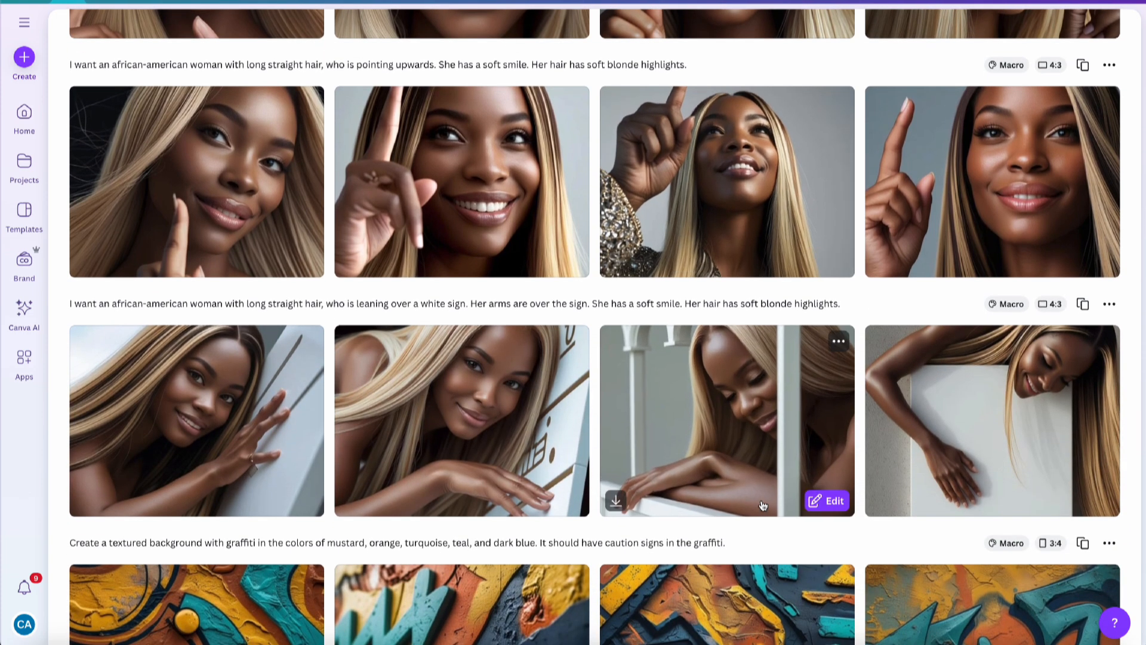
scroll(763, 505, up, 20)
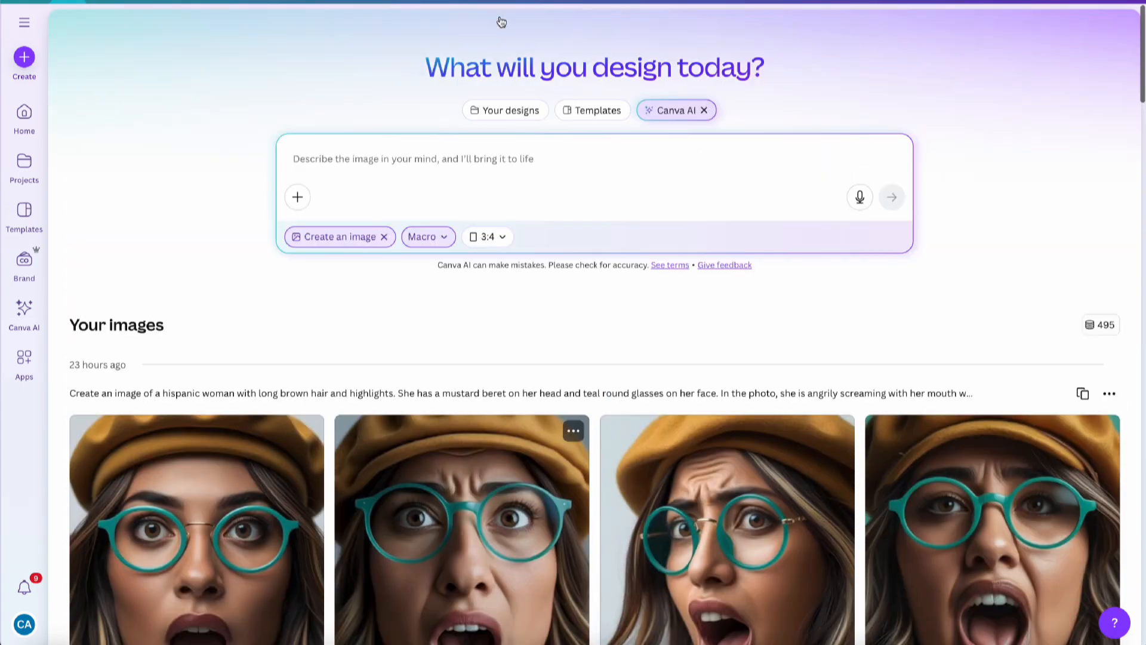
Write an image prompt for an African-American woman with long, straight, blonde hair with highlights, wearing a gold sequined suit with a button up blazer.
click(439, 146)
text(Cr)
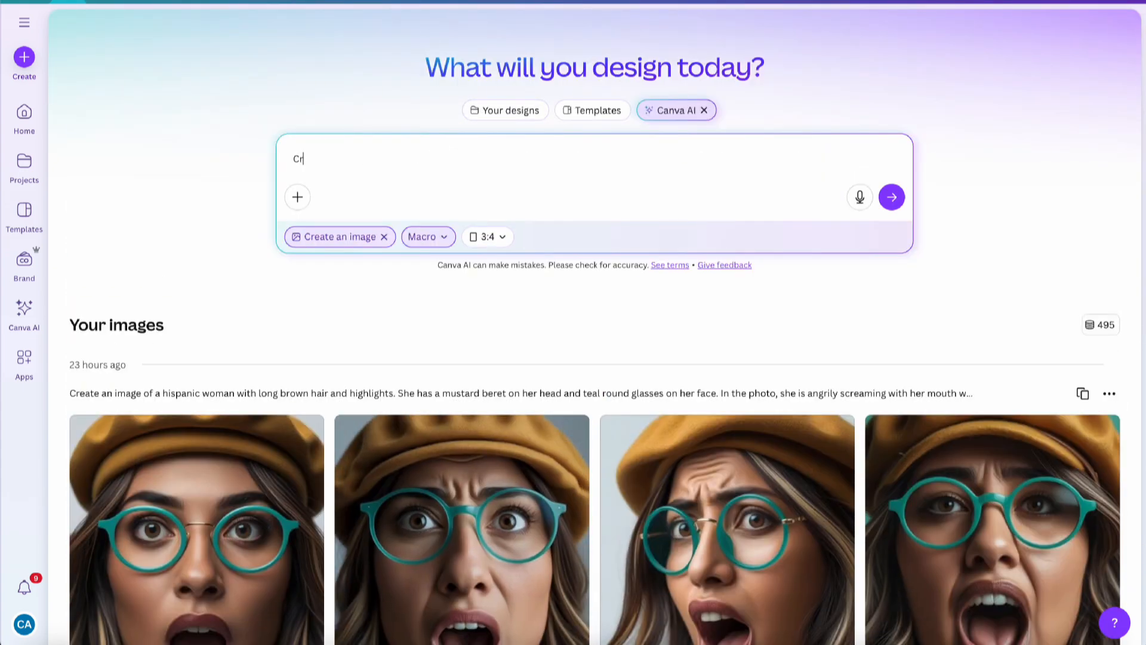
text(eate an African-AMerican woman)
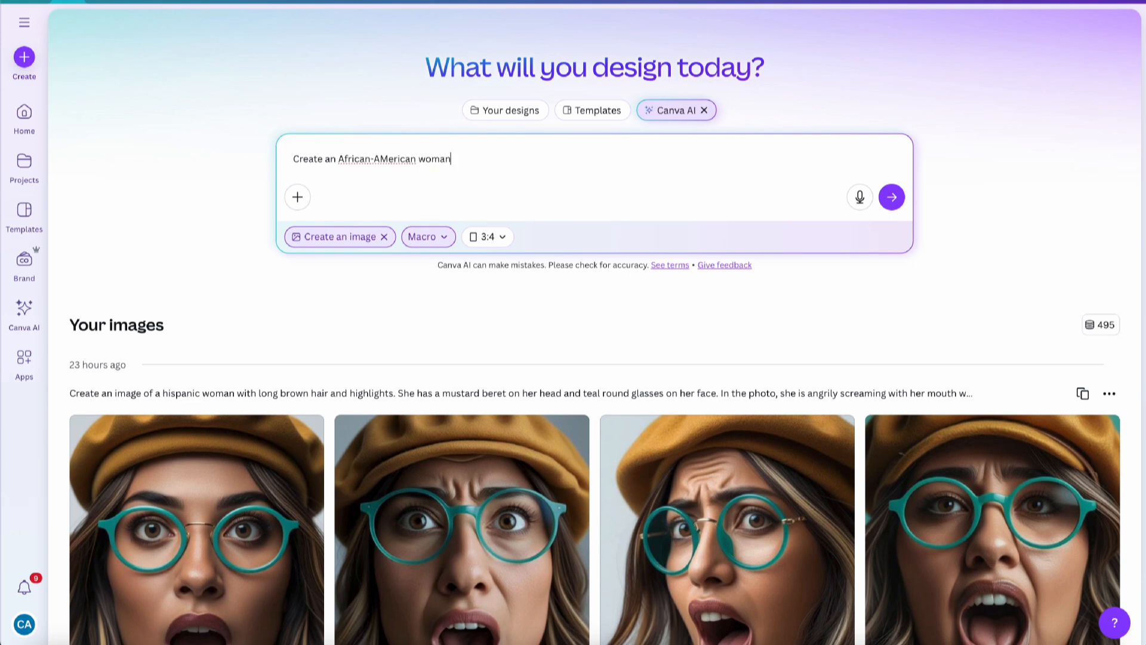
text( with long, straight, blonde hair)
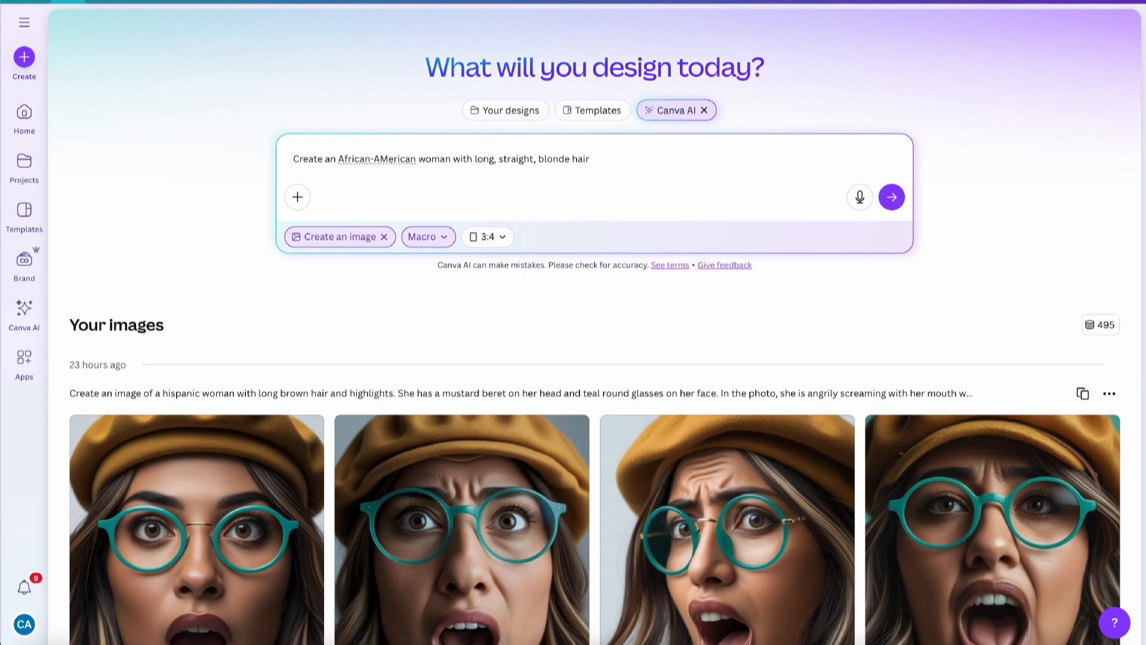
text( with highlights. SHe is wear)
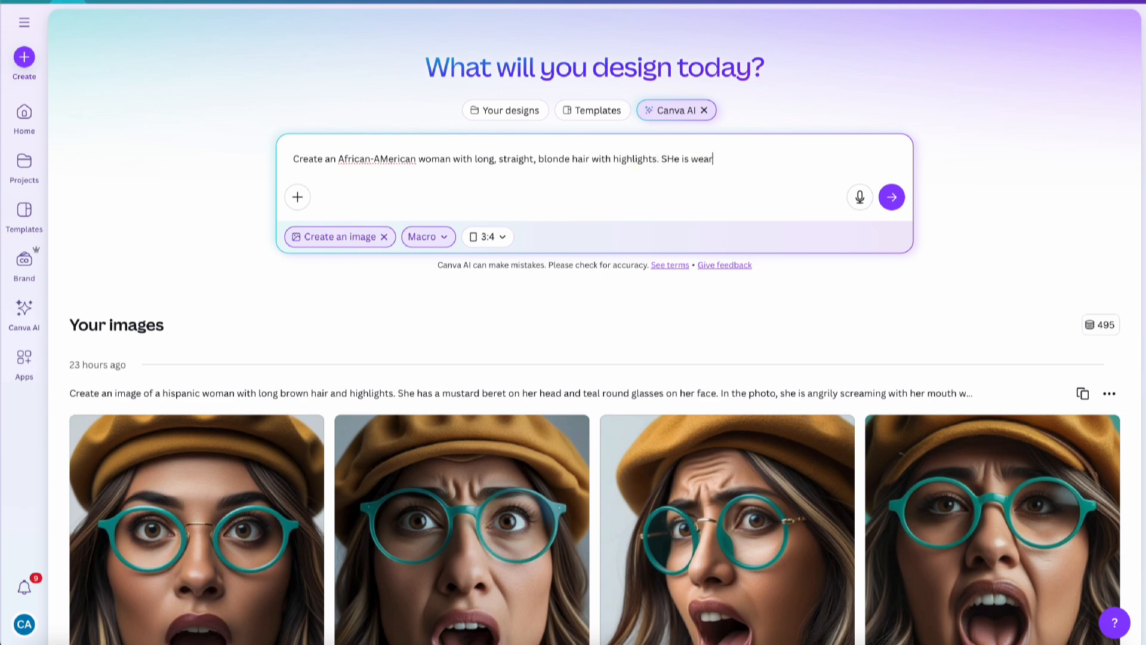
text(ing a gold sequined)
text(suit, with)
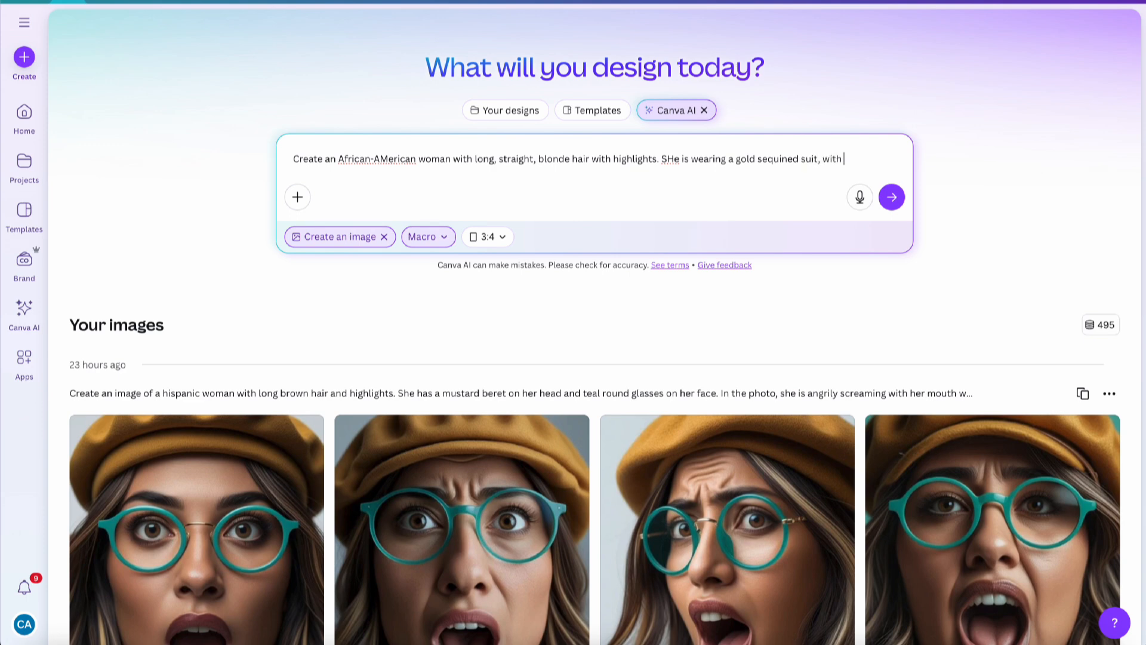
text( a button up blazer.)
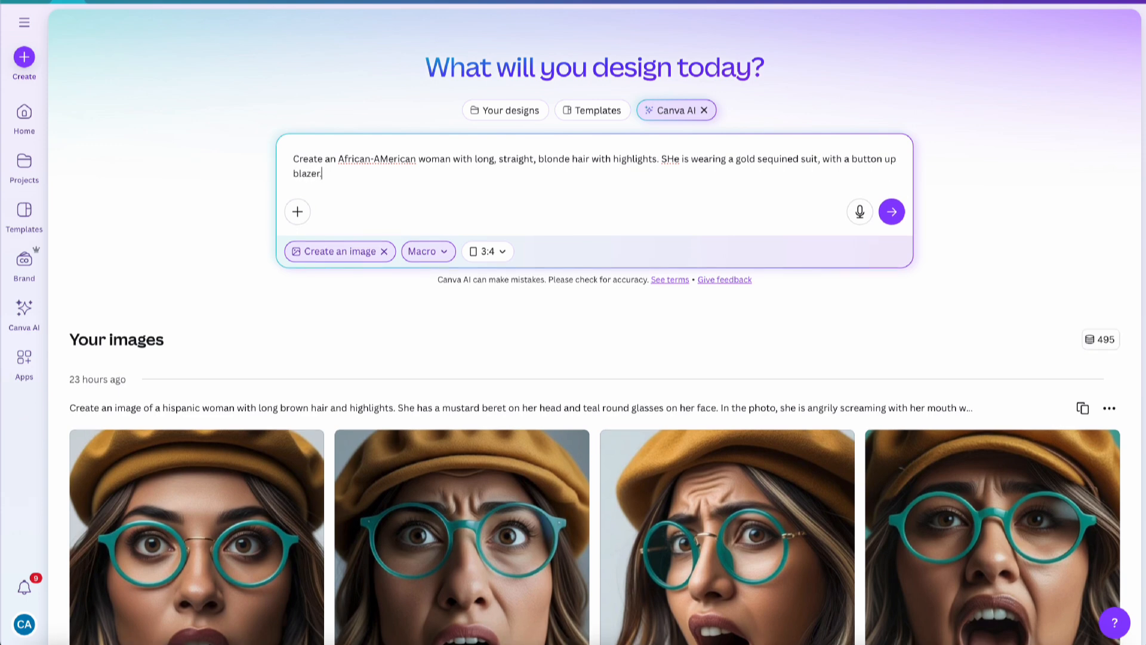
Correct the capitalization typos in the image prompt so the words read "African-American" and "She".
click(389, 160)
key(BackSpace)
text(m)
click(673, 161)
key(BackSpace)
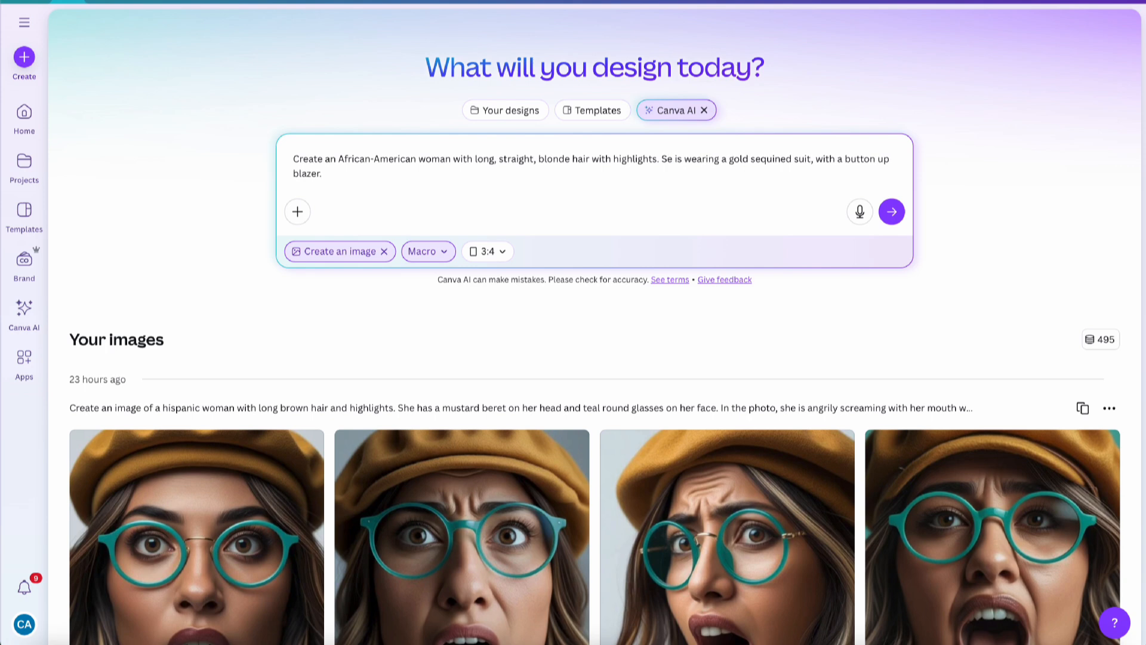
text(h)
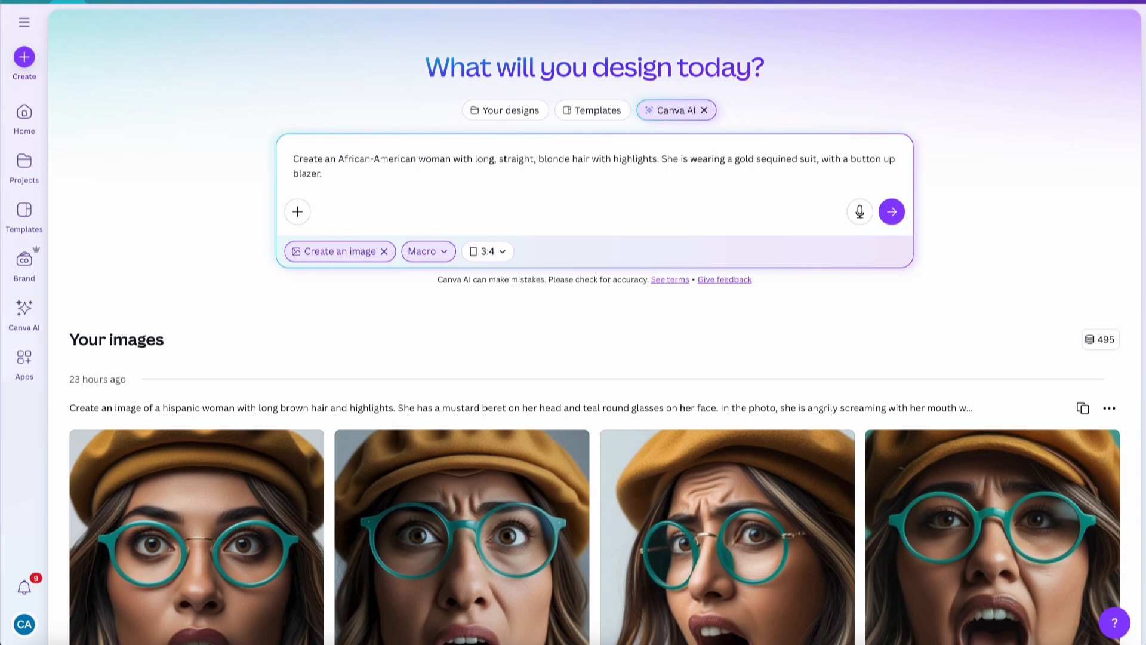
Extend the image prompt with her facing forward with a soft, welcoming smile and her arms crossed in front of her, at waist level.
click(603, 176)
text(SHe is facing forward with a sof)
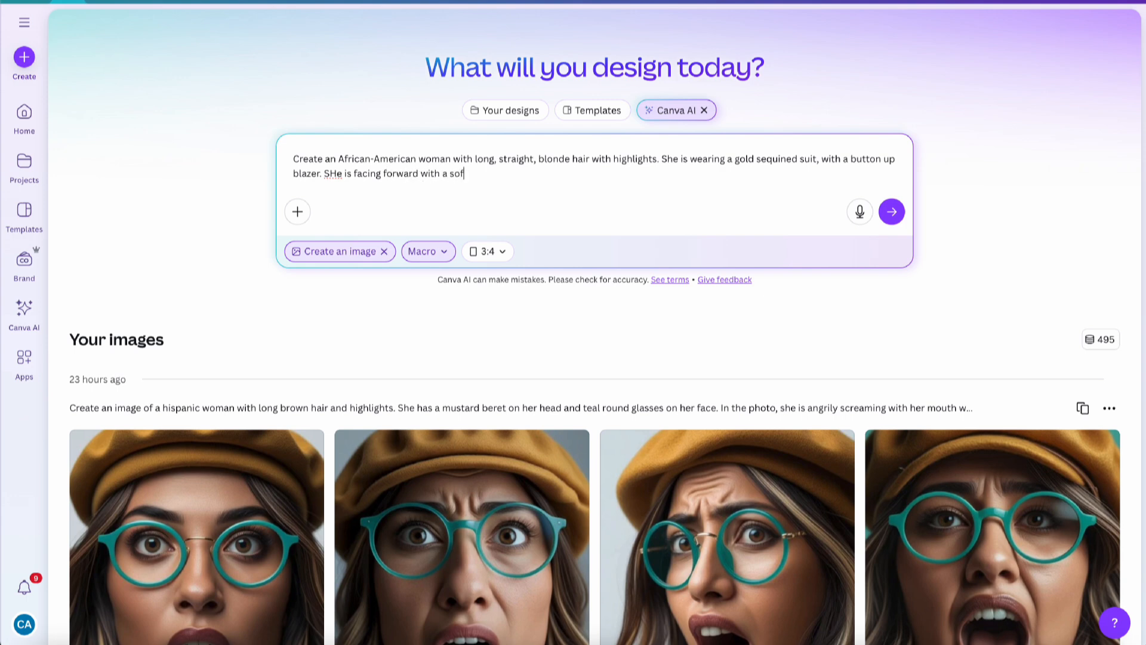
text(t, welcoming smile. Her arms are)
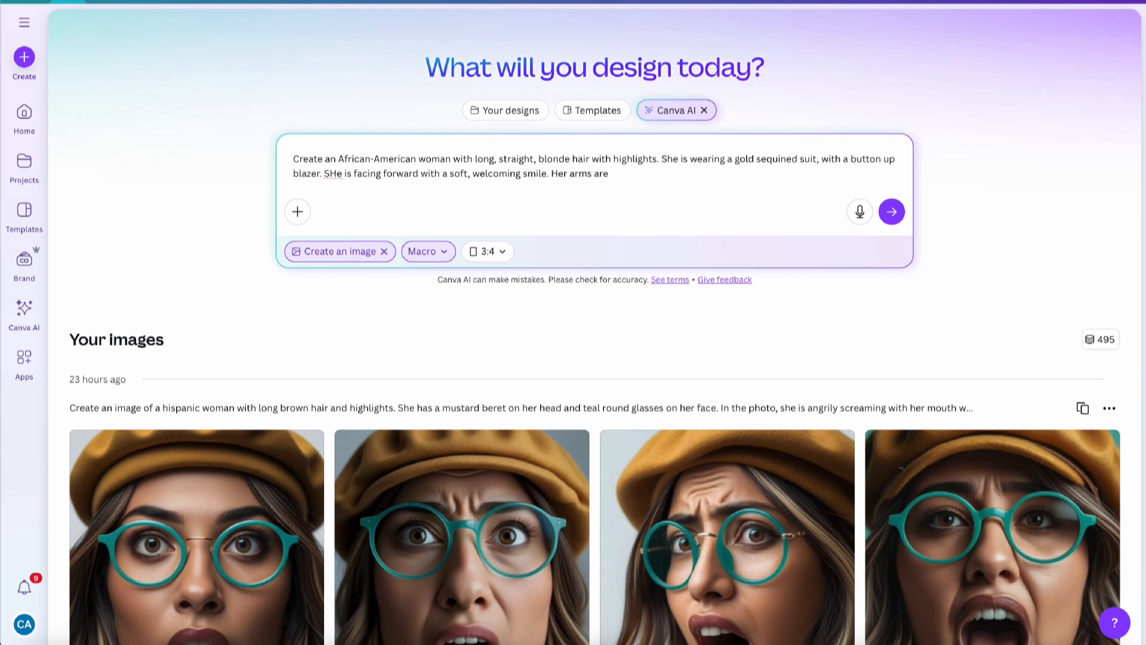
text( crossed in)
text(front of her, at waist l)
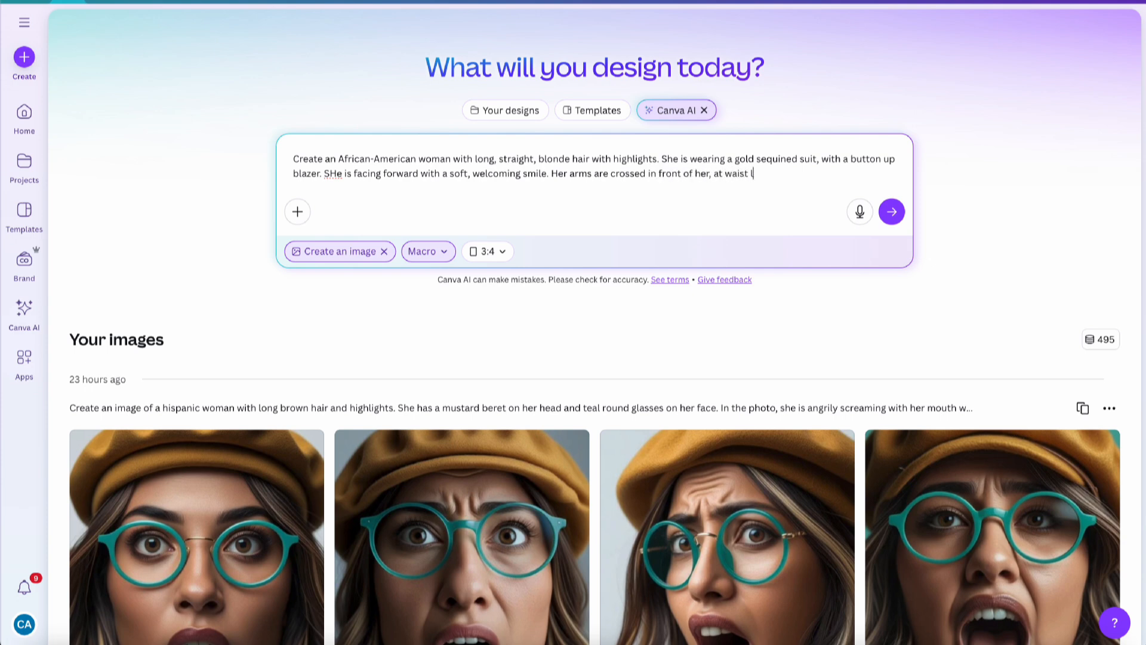
text(evel)
Reword the arm position in the prompt to "at lower chest level" and end the sentence with a period.
drag(594, 173, 864, 195)
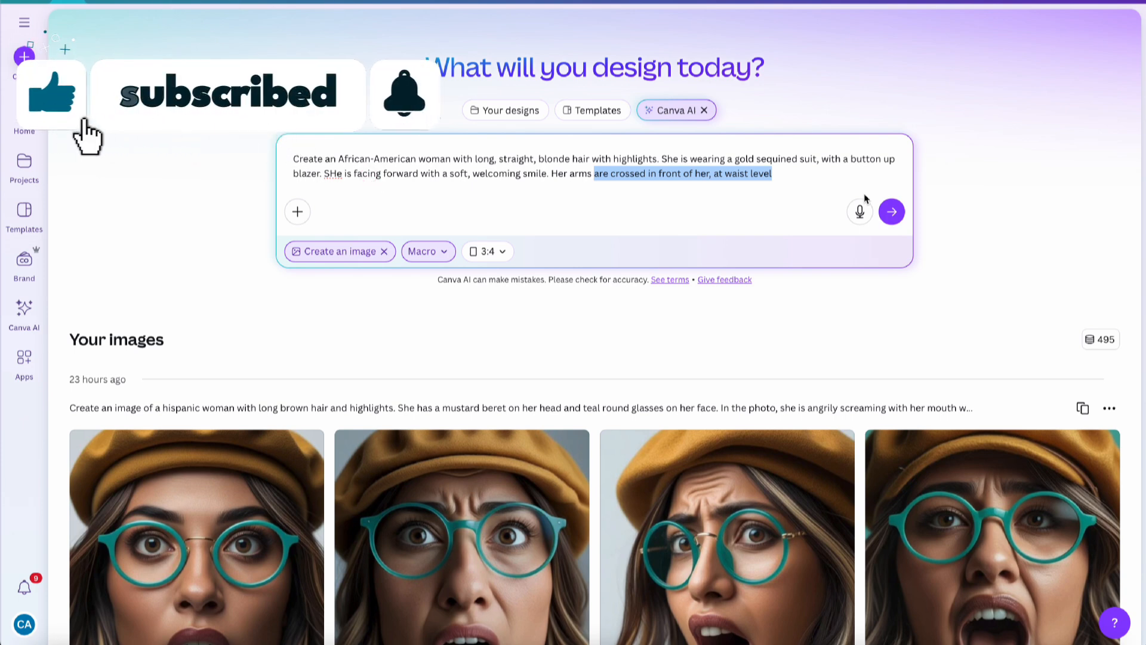
click(743, 175)
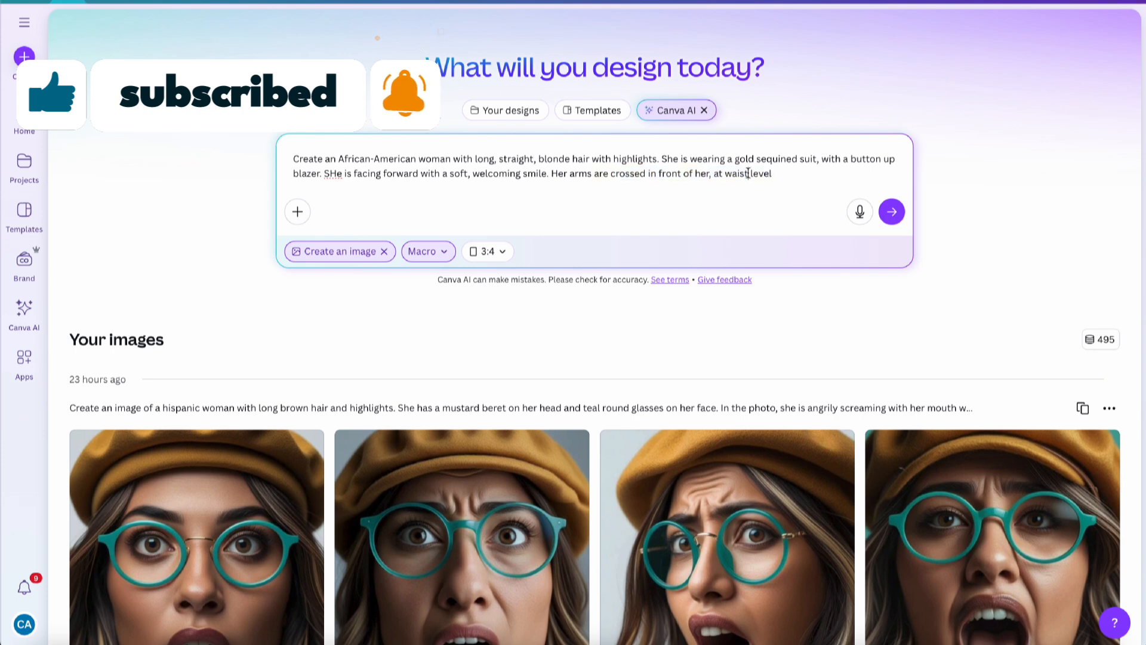
double_click(743, 175)
text(lower ches)
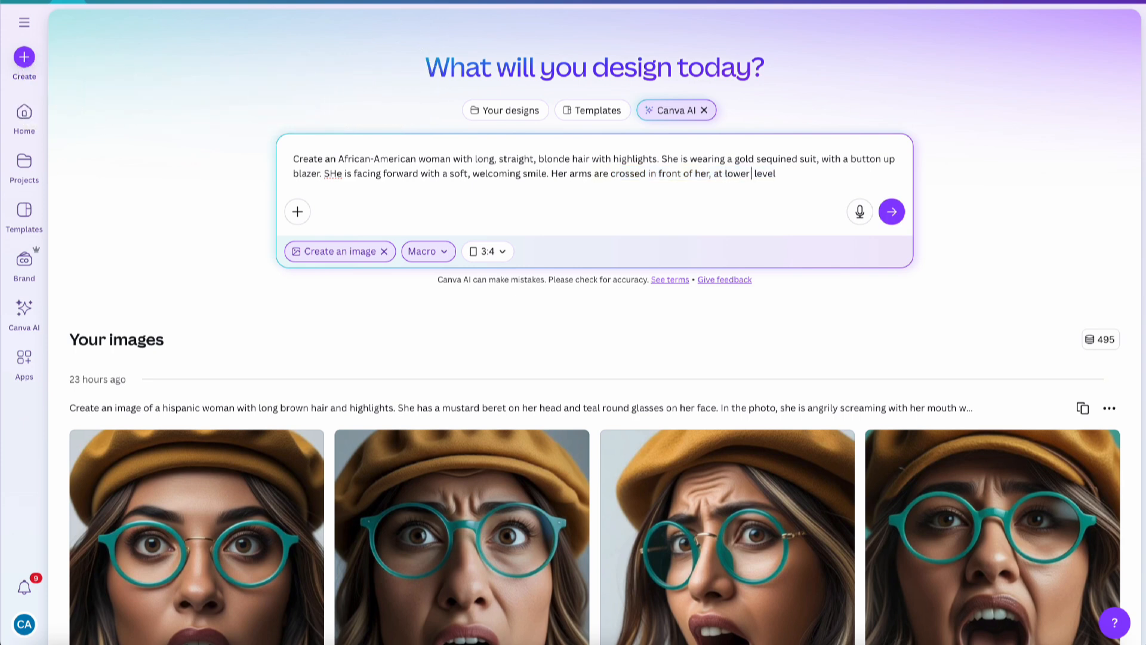
text(t)
click(814, 173)
text(.)
Correct the capitalization so the third prompt sentence begins with "She", and generate the images.
click(336, 174)
key(BackSpace)
text(hest)
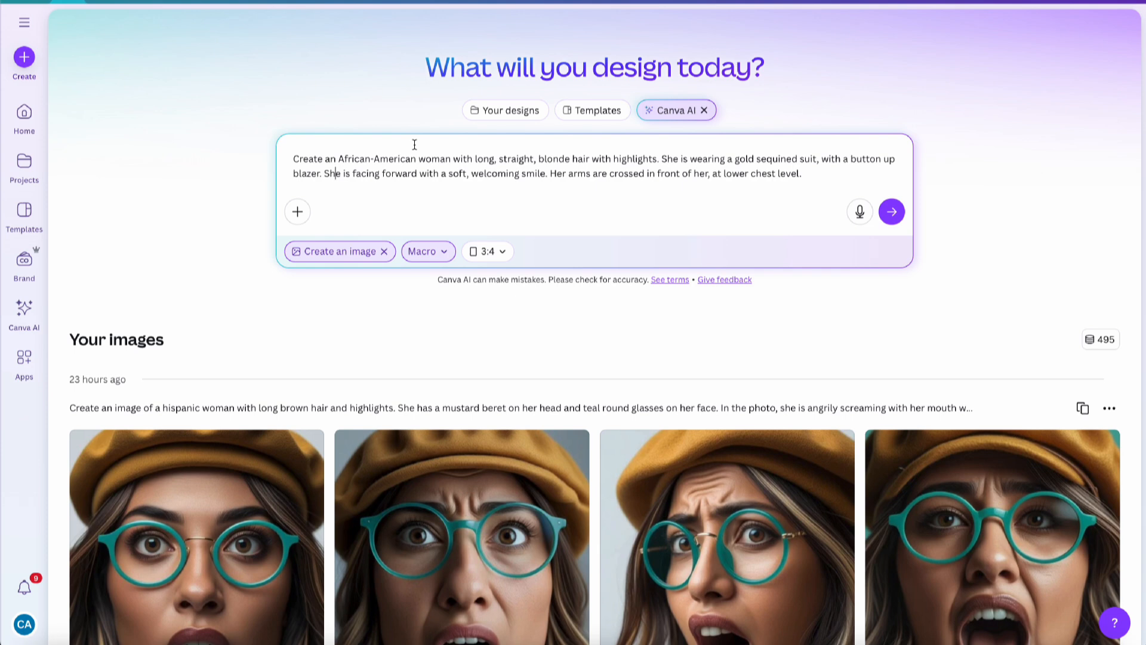
click(892, 213)
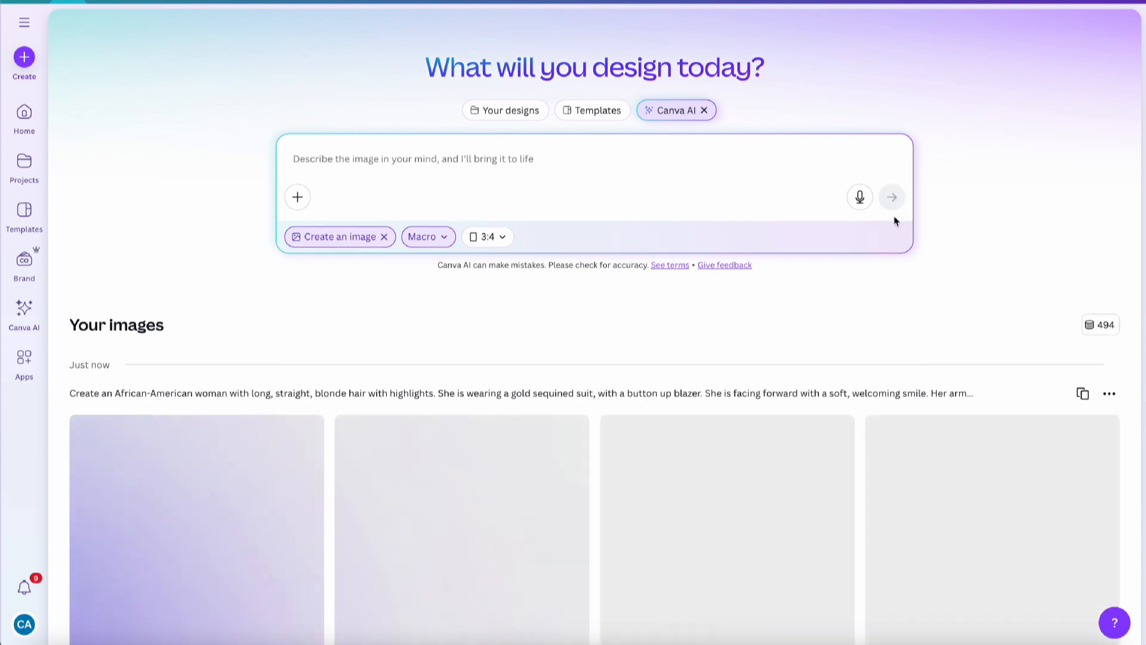
scroll(894, 221, down, 5)
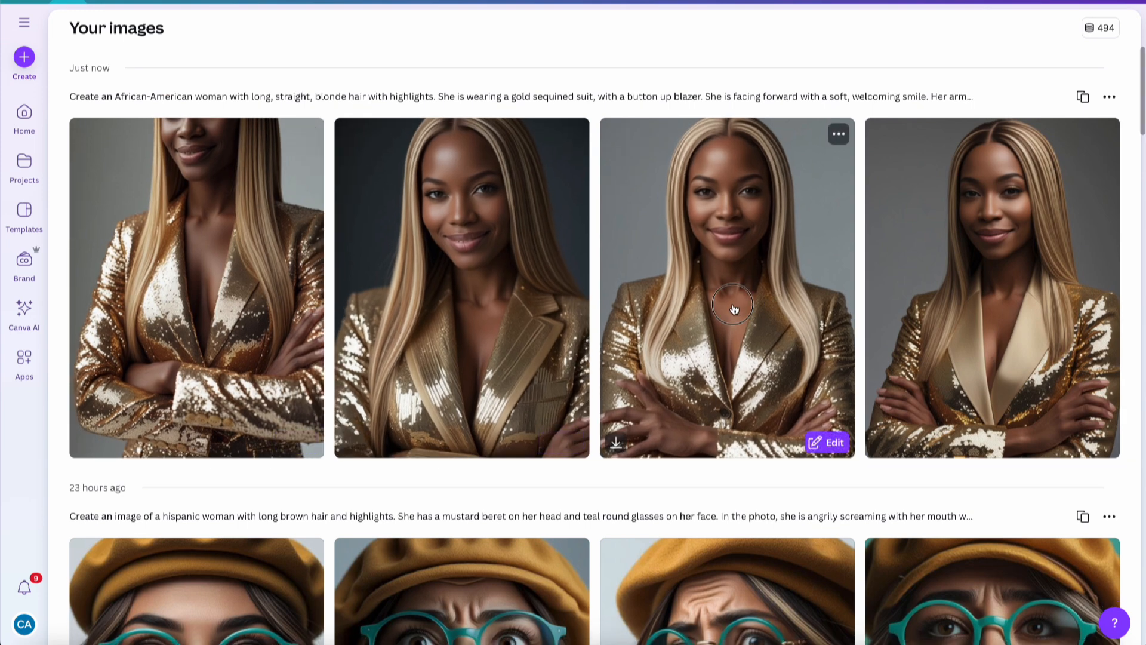
Examine the third and fourth generated images at full size, checking the face, hands and crossed arms.
click(734, 301)
scroll(733, 307, down, 3)
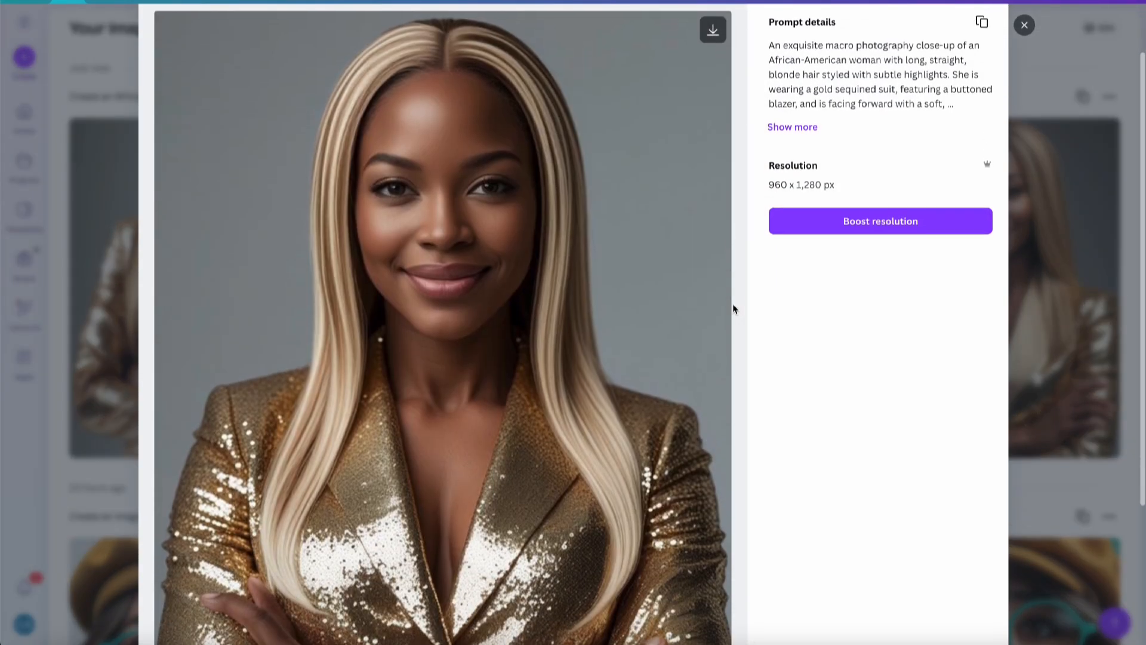
scroll(734, 308, down, 2)
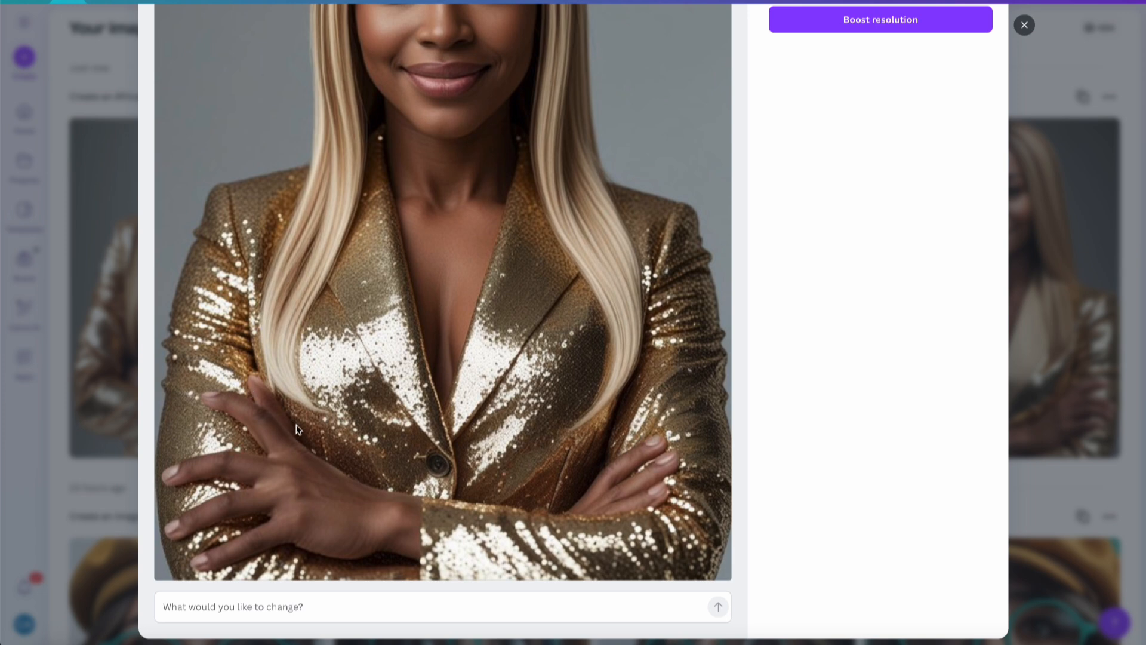
scroll(849, 223, up, 5)
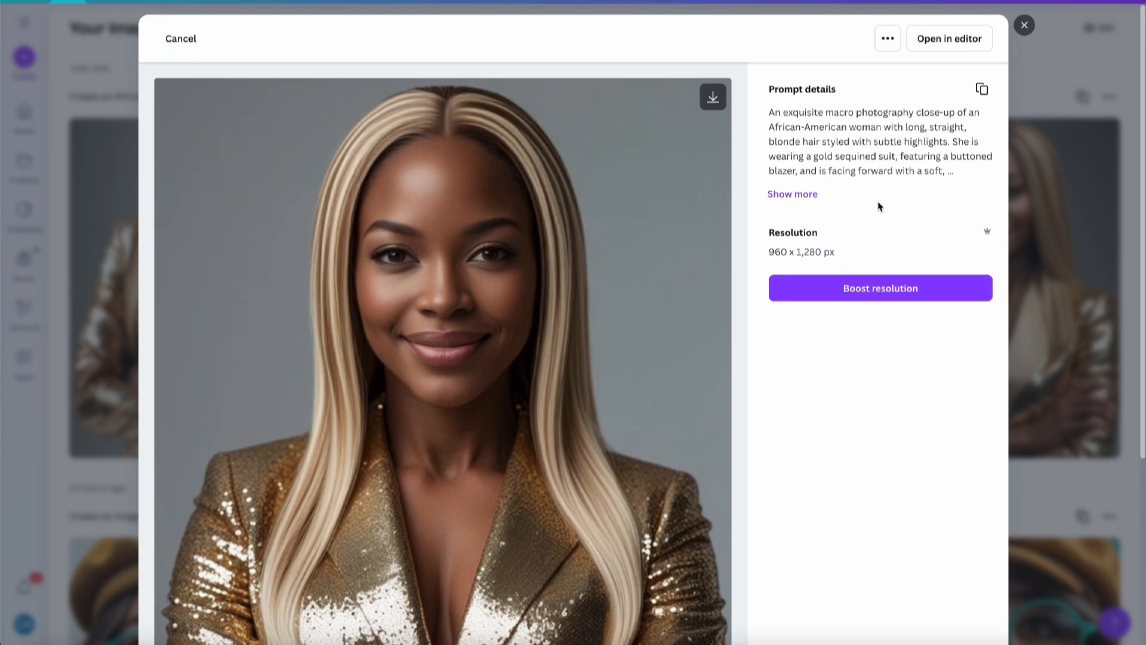
click(1024, 25)
click(989, 306)
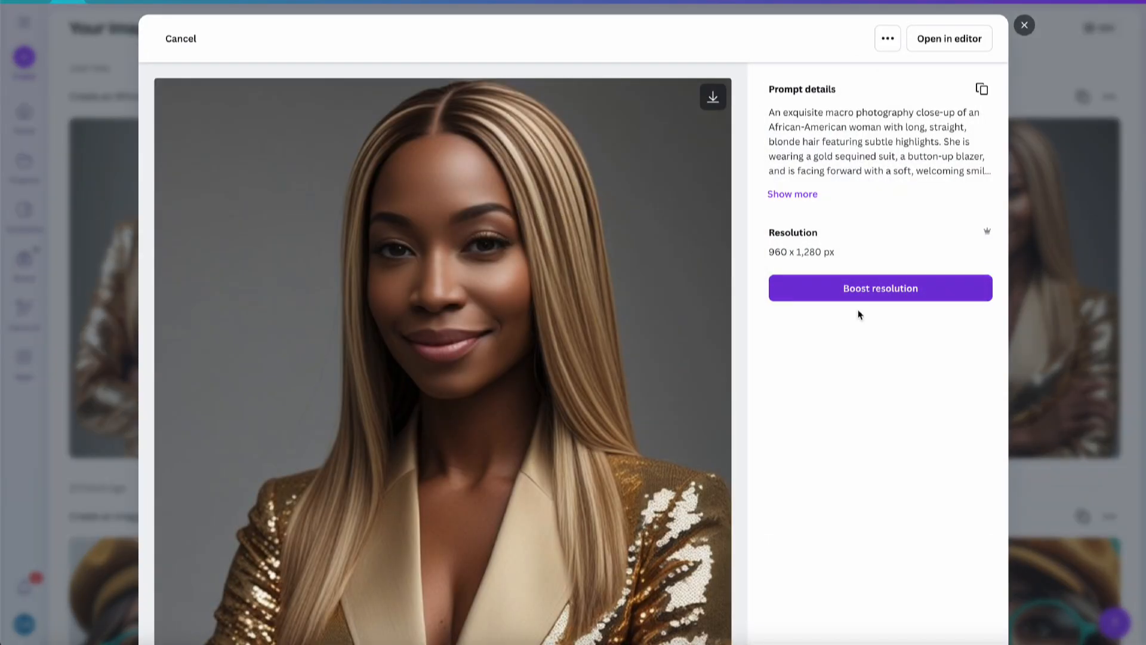
scroll(568, 449, down, 5)
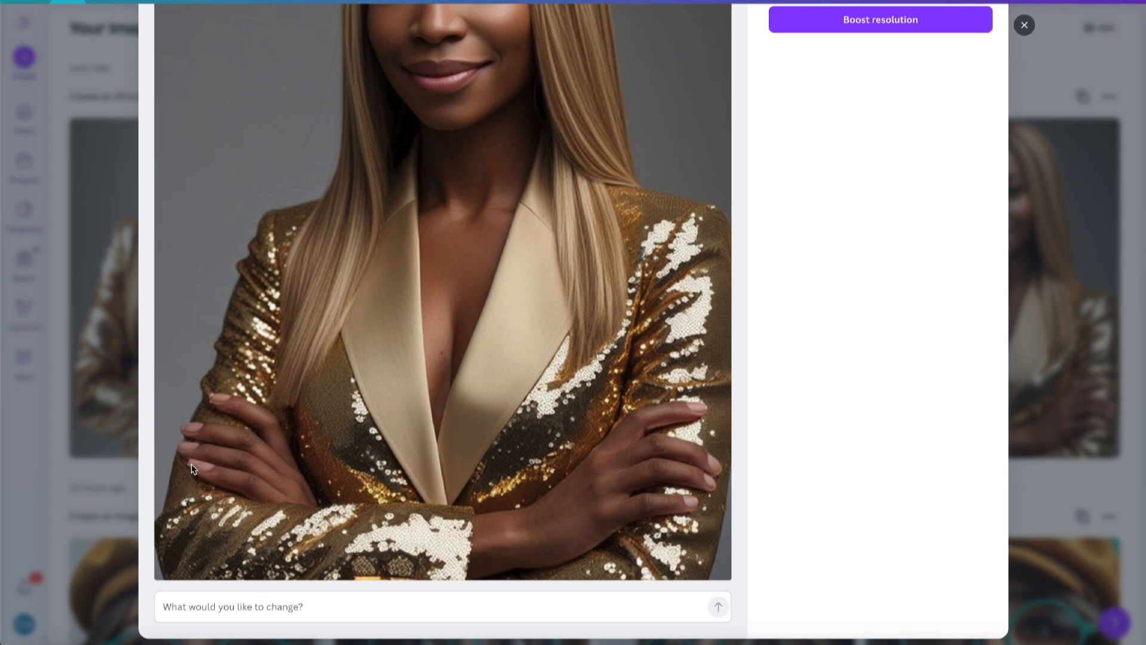
click(1077, 135)
Examine the second and first generated images at full size, checking the framing of the head and arms.
click(488, 308)
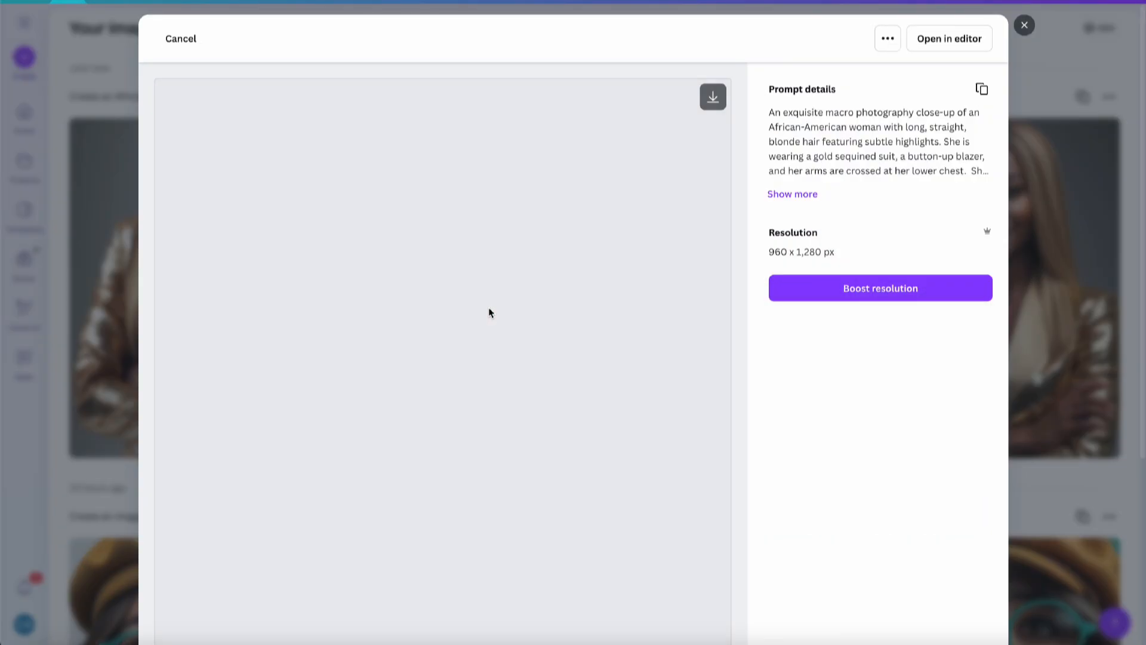
scroll(488, 308, down, 5)
scroll(488, 308, up, 1)
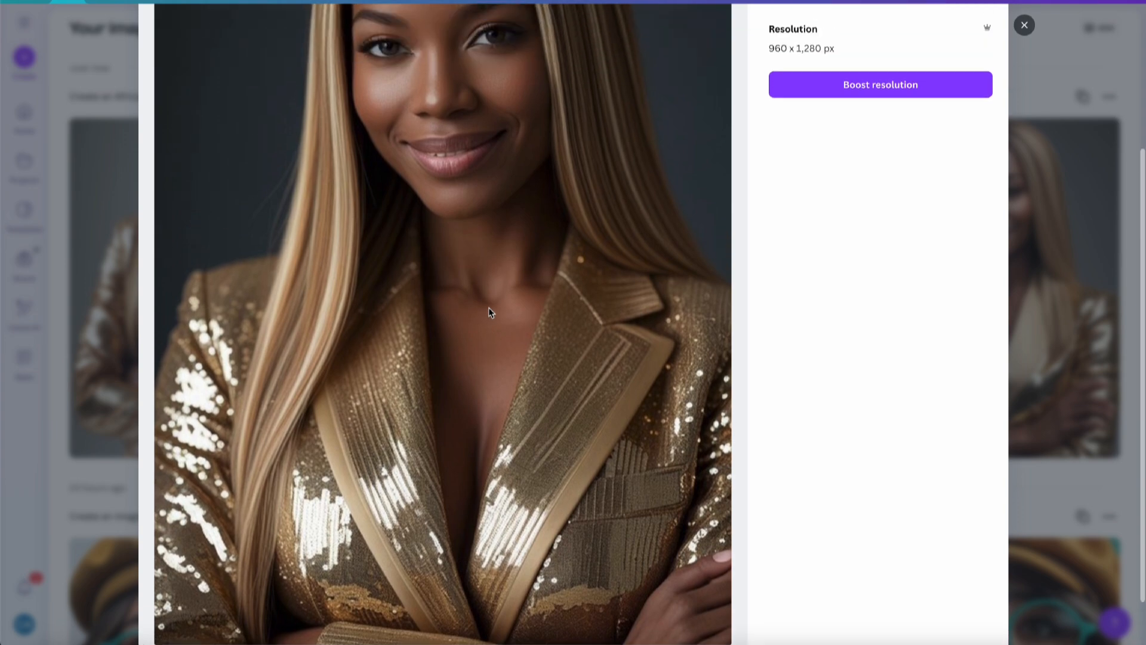
scroll(516, 338, down, 1)
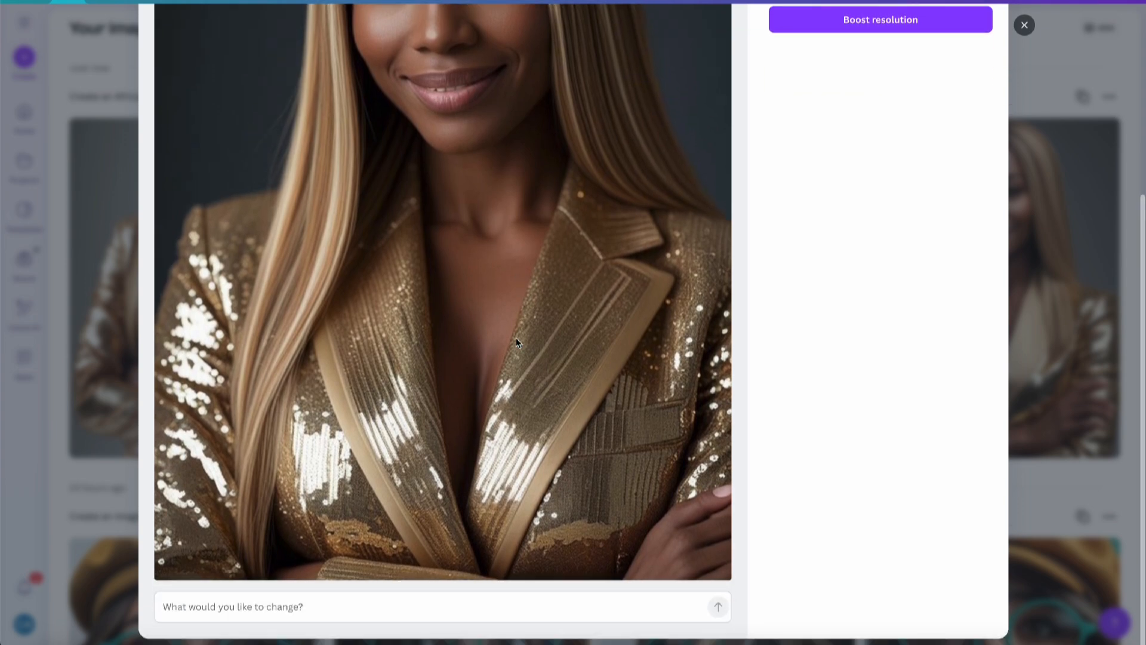
scroll(517, 340, up, 5)
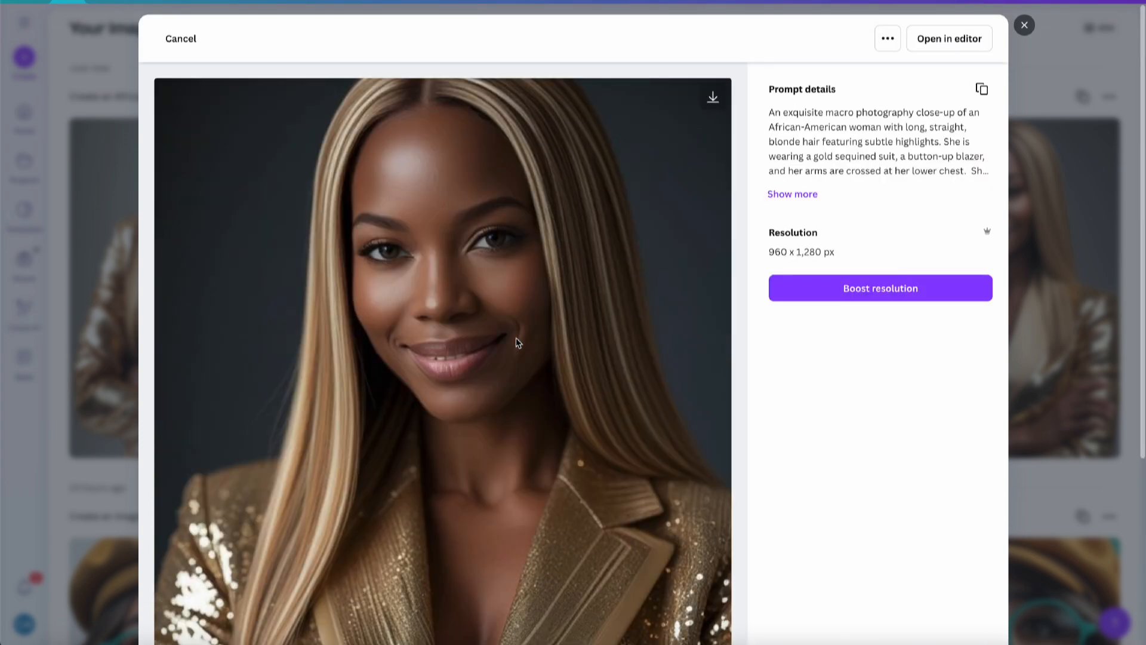
click(1024, 24)
click(207, 256)
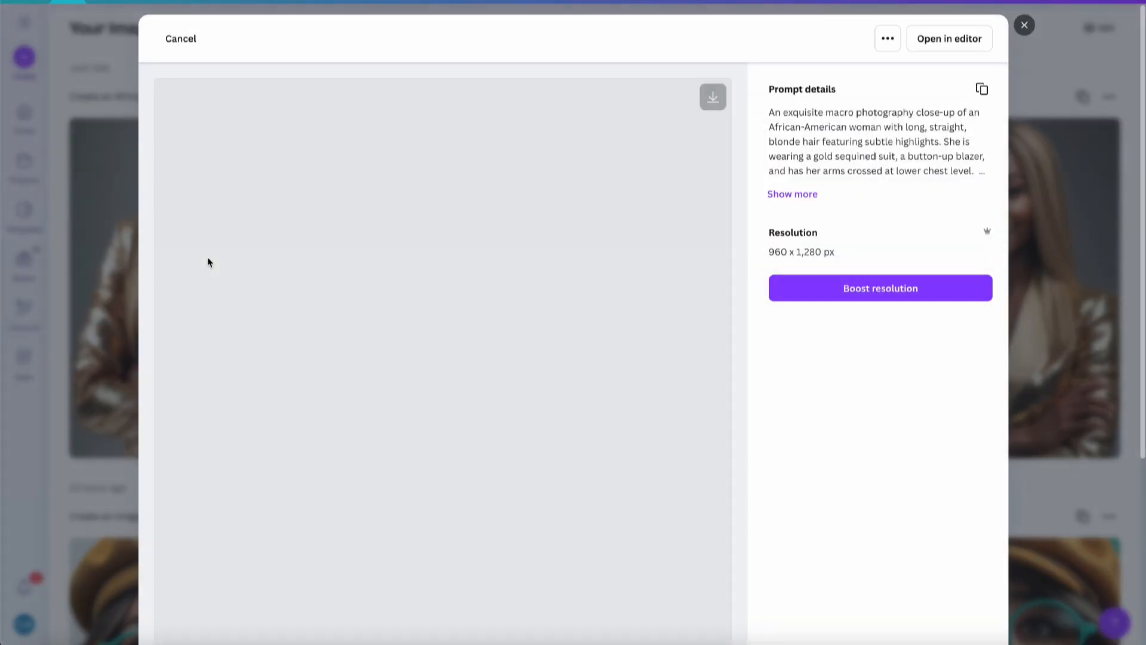
scroll(367, 293, down, 1)
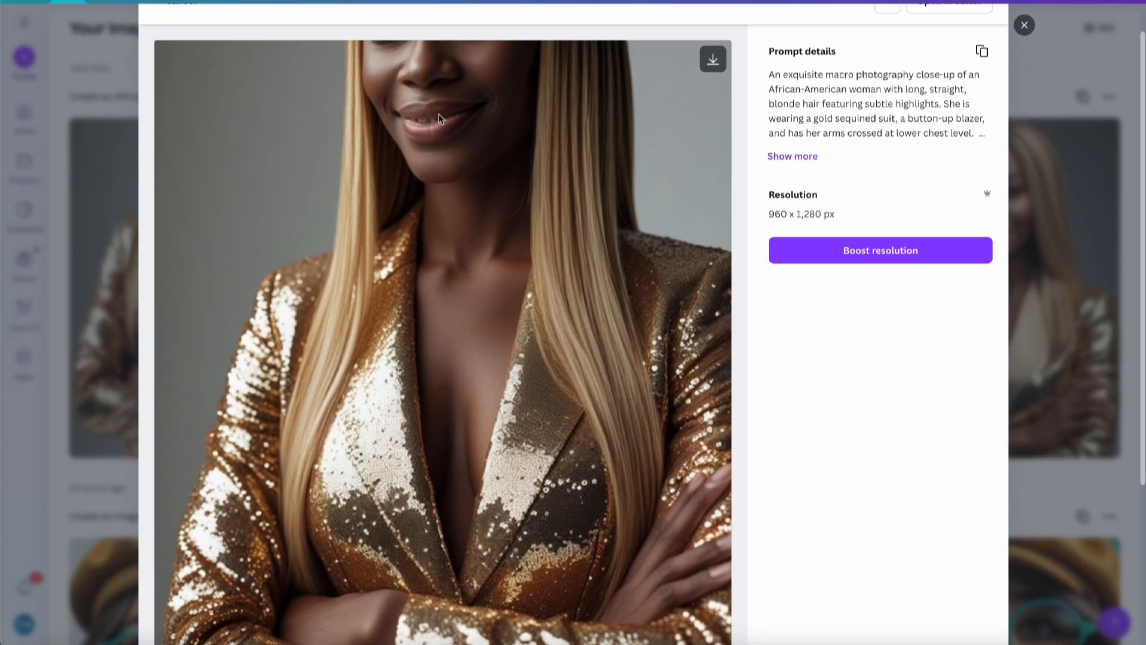
scroll(481, 241, down, 3)
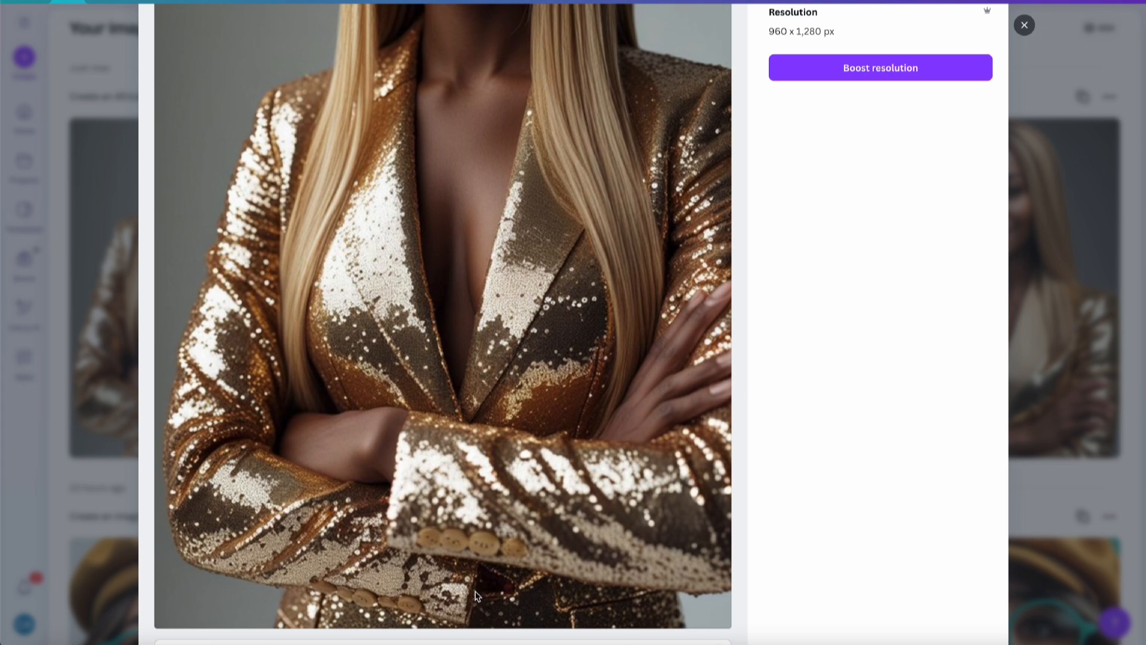
scroll(850, 232, up, 4)
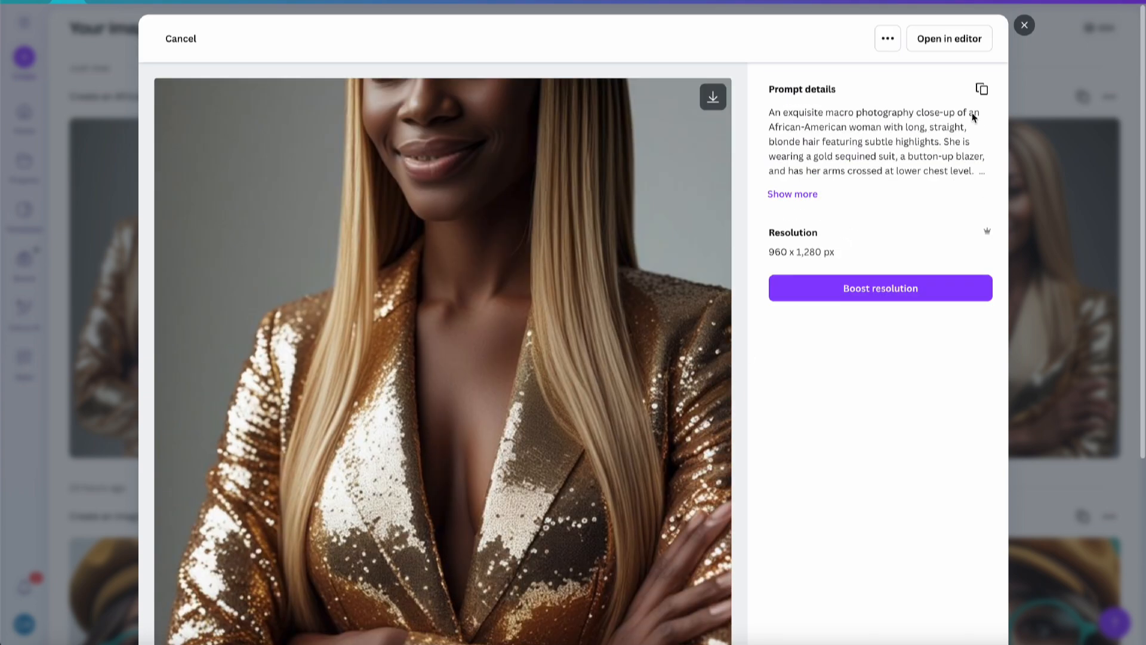
click(1025, 24)
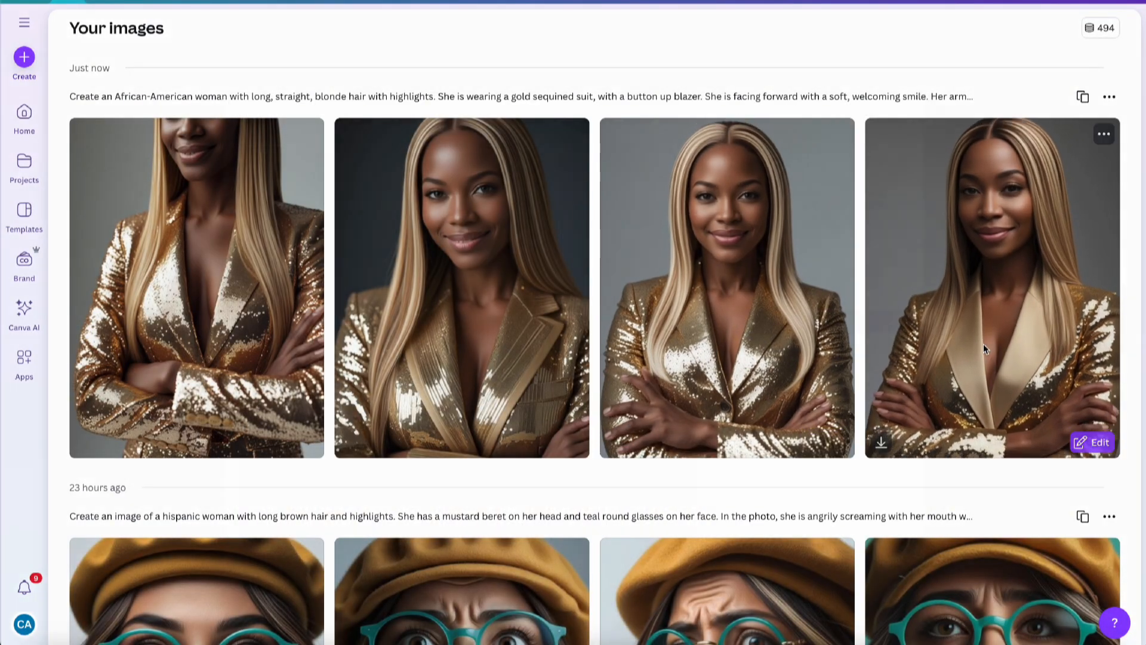
Copy the fourth generated image and paste it onto the duplicated Praise & Worship flyer on page 16 of the MIYO Design Academy design.
click(983, 344)
click(888, 38)
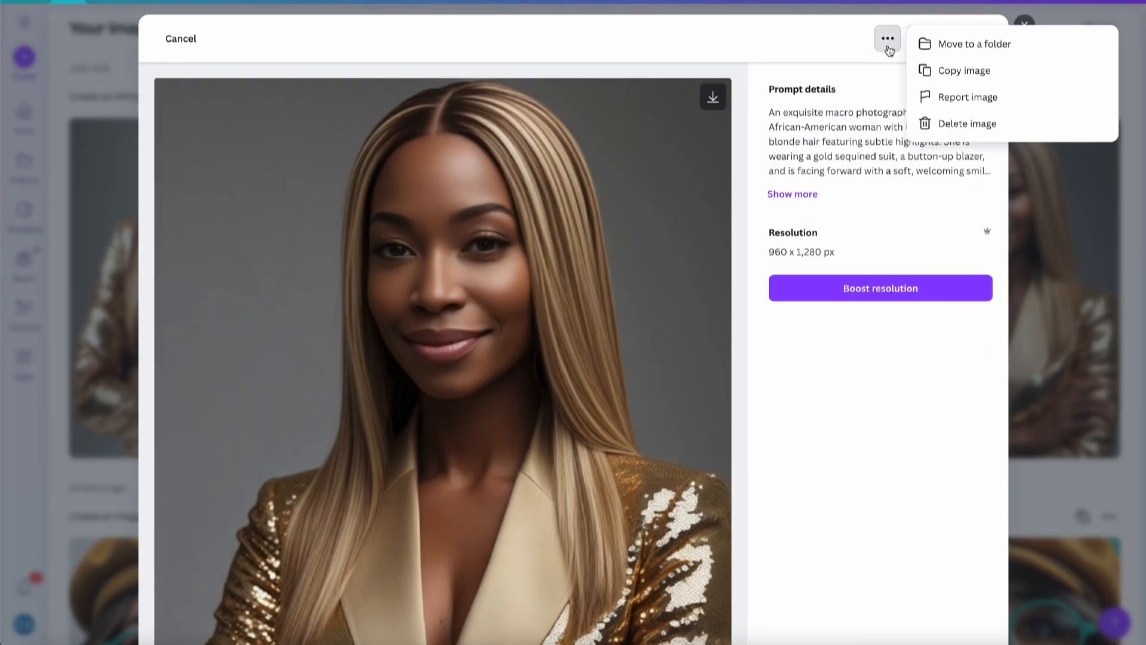
click(956, 72)
click(567, 1)
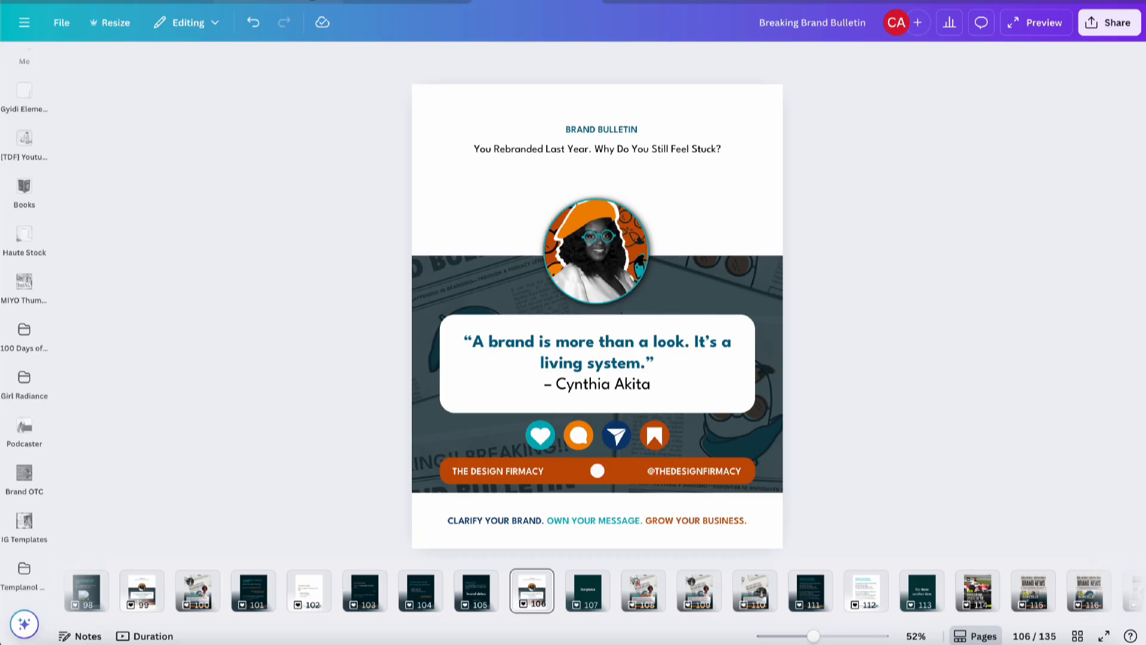
click(311, 1)
click(286, 1)
key(ctrl+v)
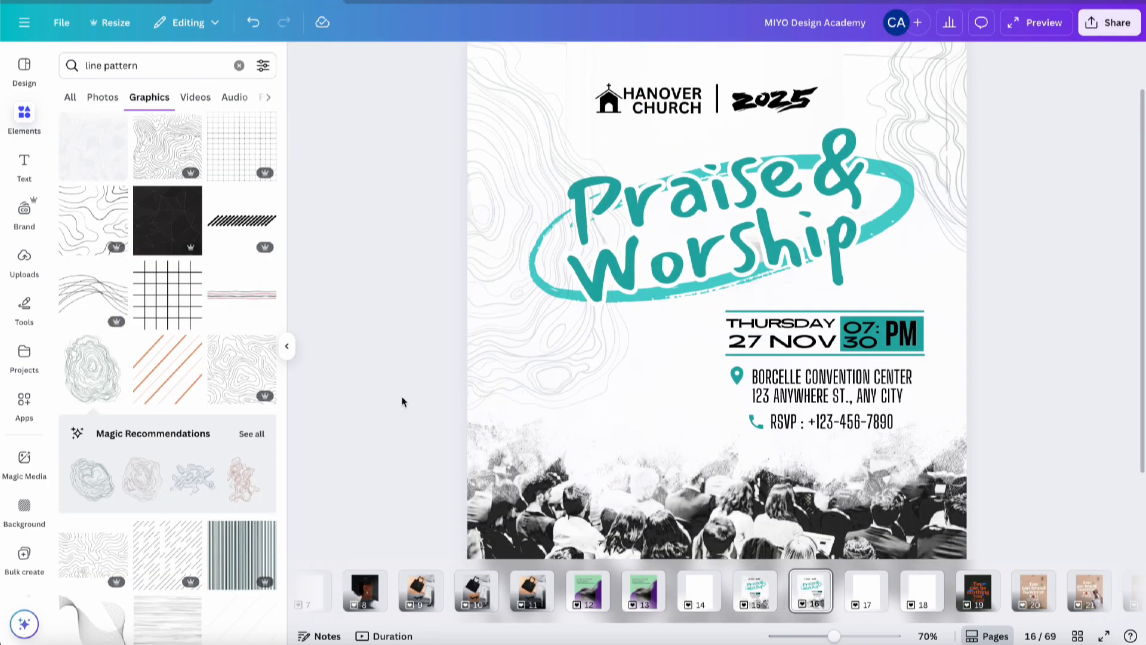
key(ctrl+v)
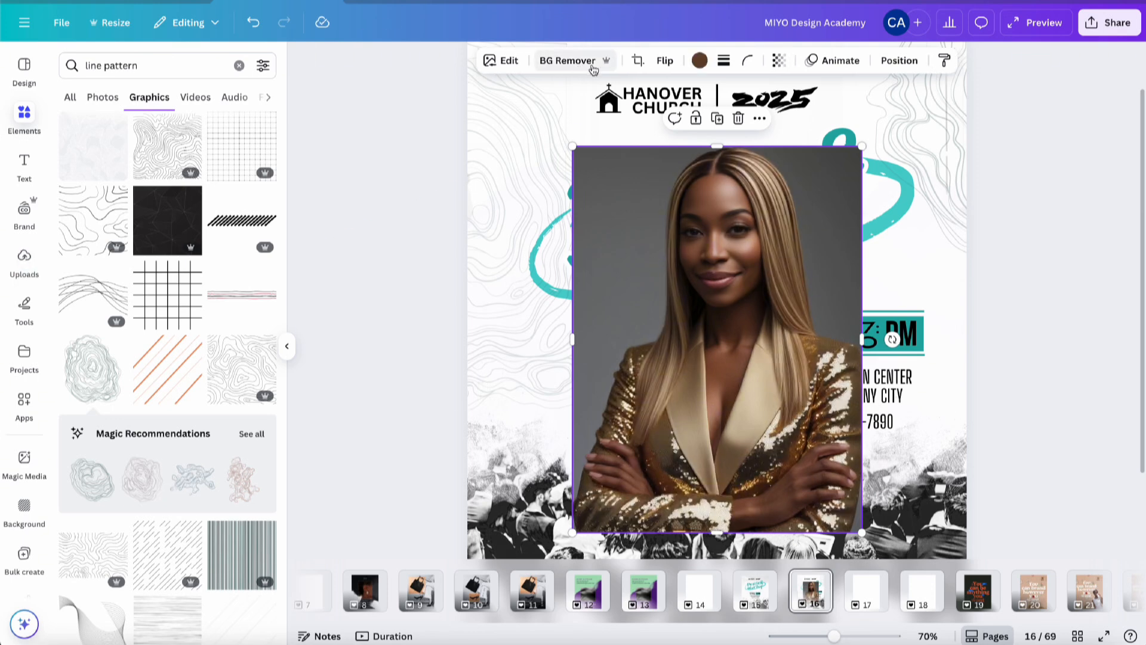
Remove the background from the woman's photo and flip it horizontally.
click(593, 67)
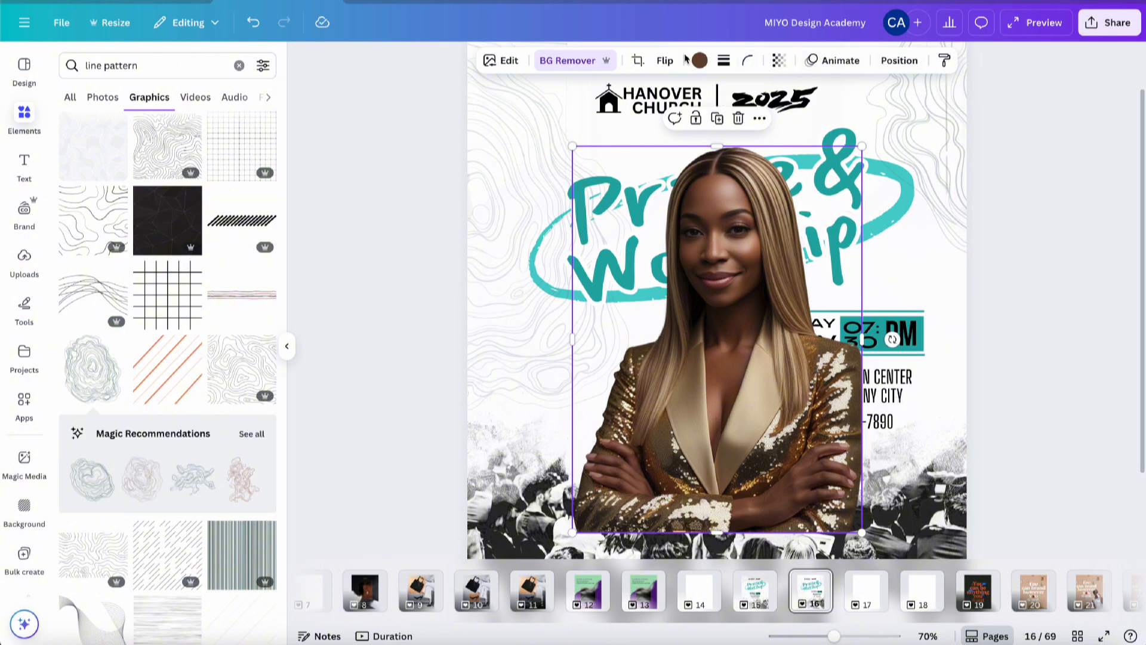
click(665, 60)
click(632, 95)
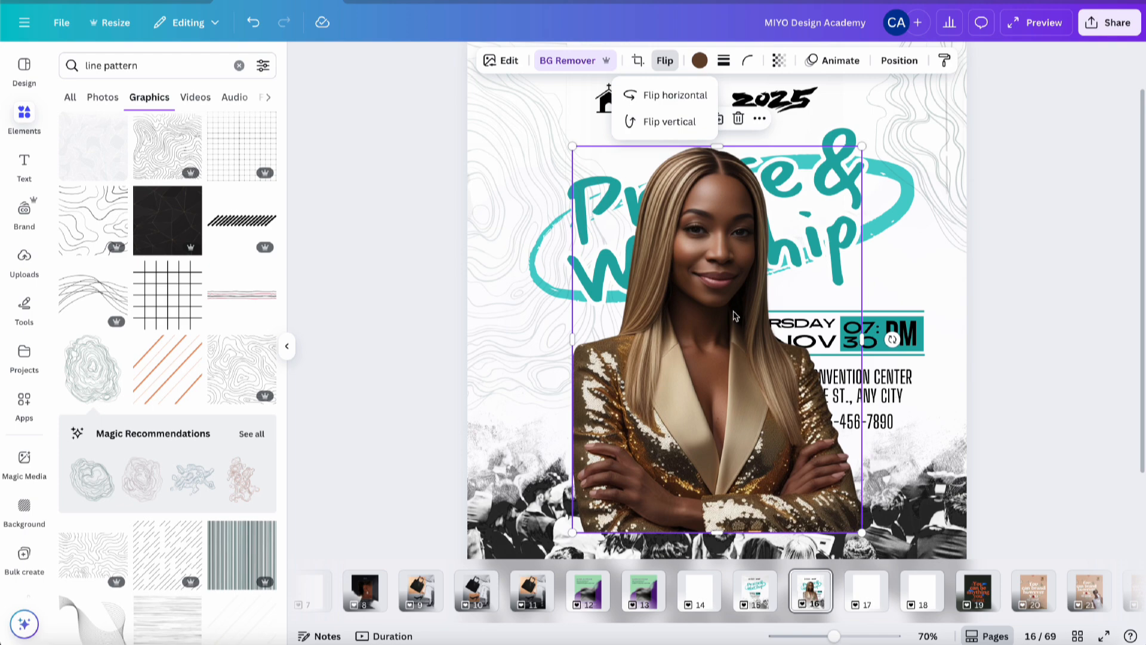
Move the woman's photo to the flyer's lower-left corner, enlarge it up to the title, and nudge it slightly right.
drag(734, 317, 623, 340)
scroll(622, 342, down, 1)
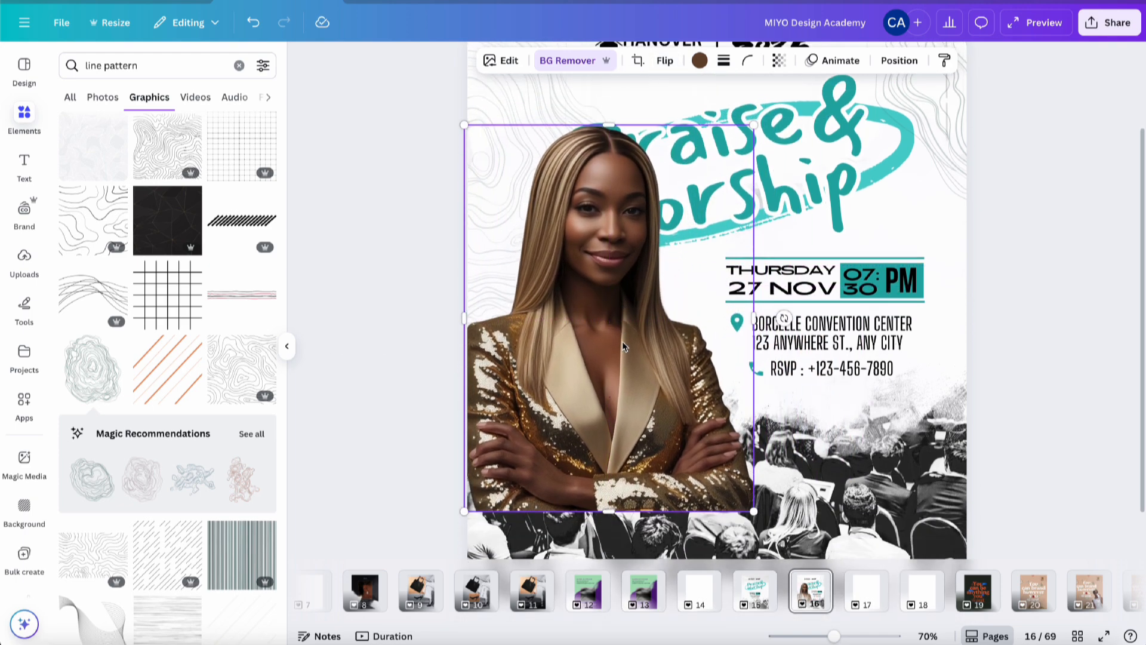
ctrl+scroll(622, 342, down, 5)
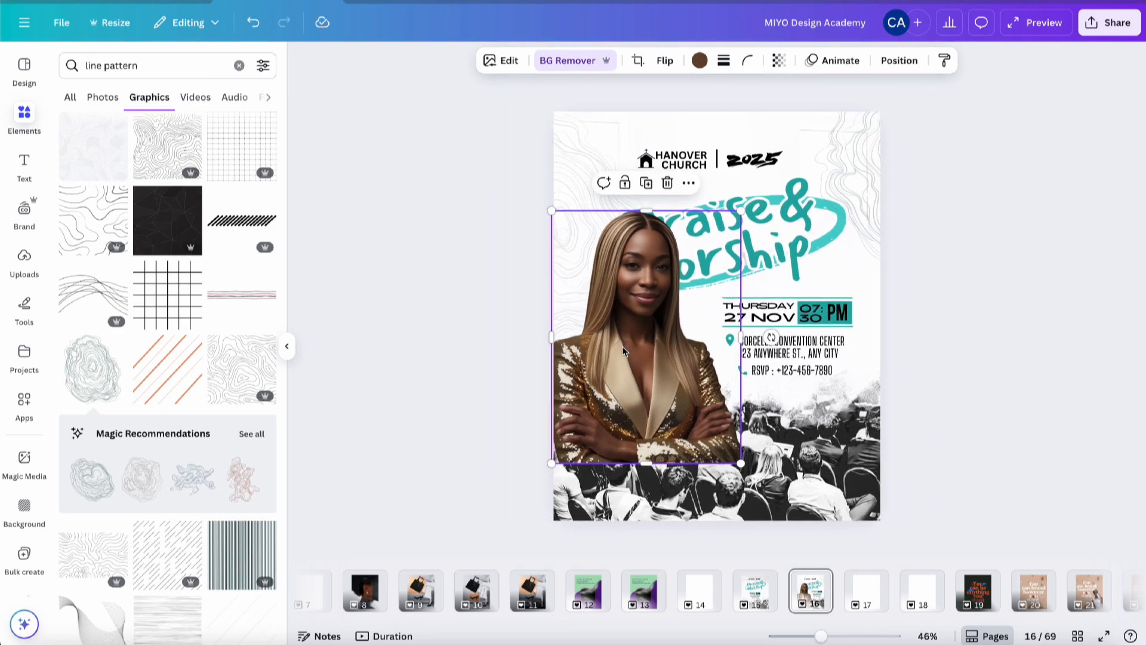
drag(622, 346, 622, 393)
ctrl+scroll(622, 392, up, 2)
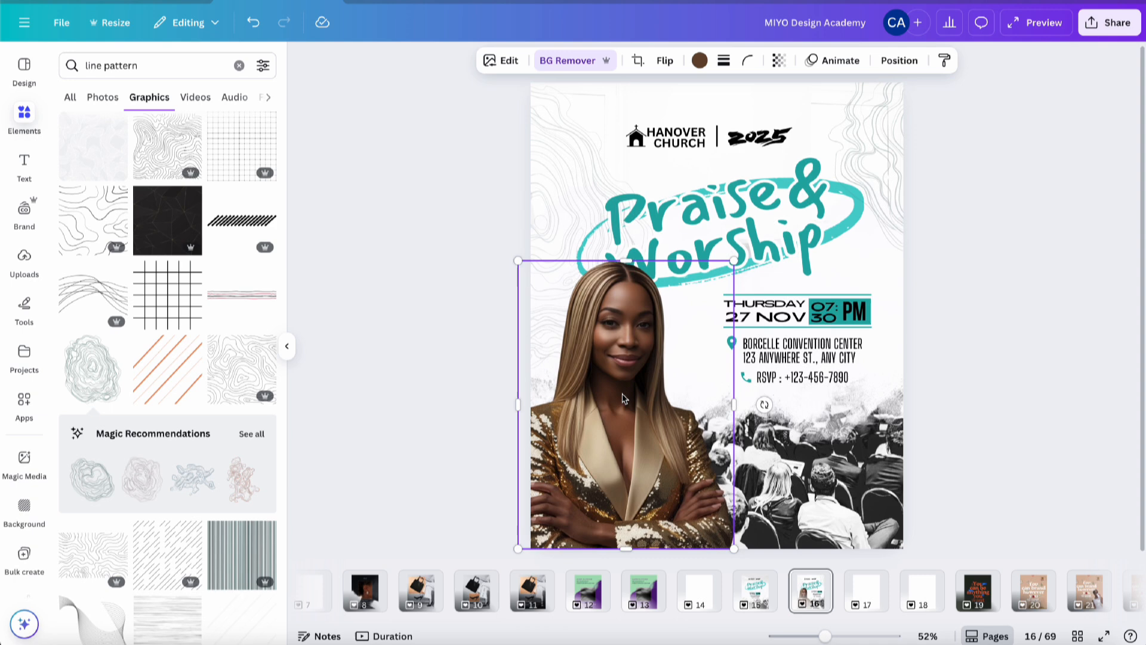
ctrl+scroll(622, 399, up, 1)
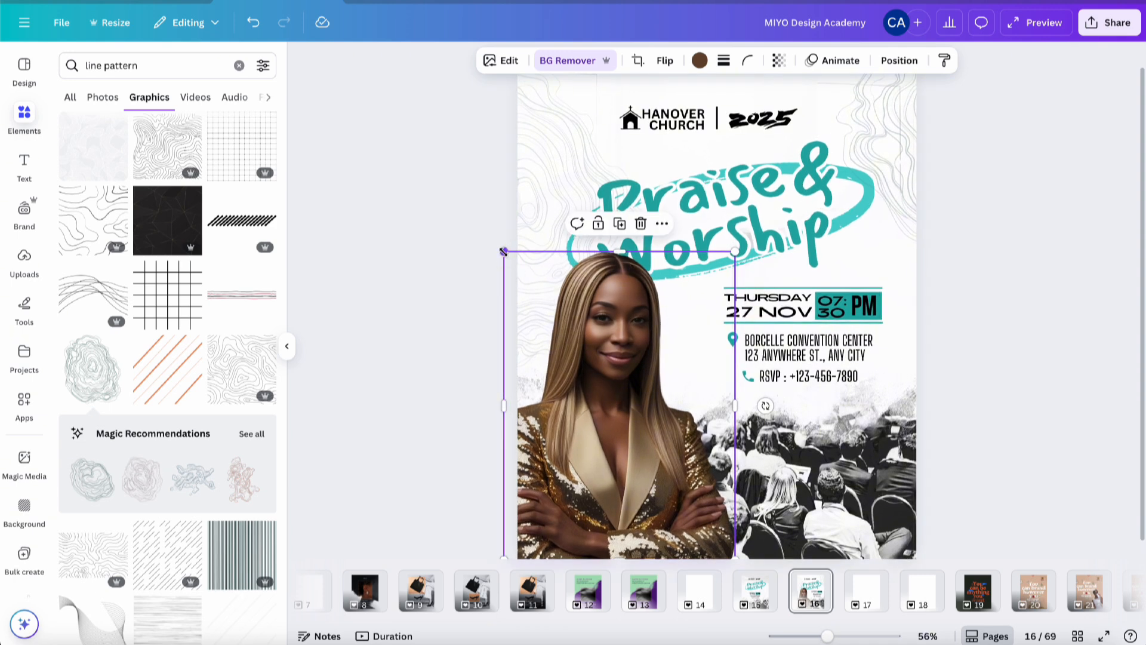
drag(503, 252, 464, 170)
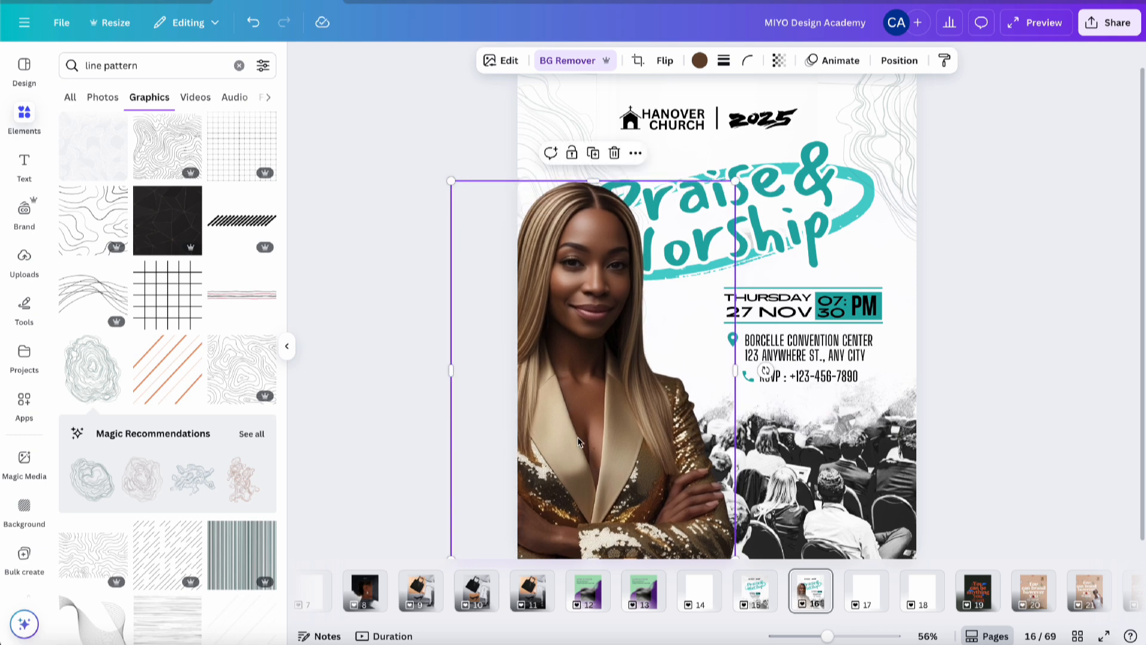
drag(578, 441, 584, 442)
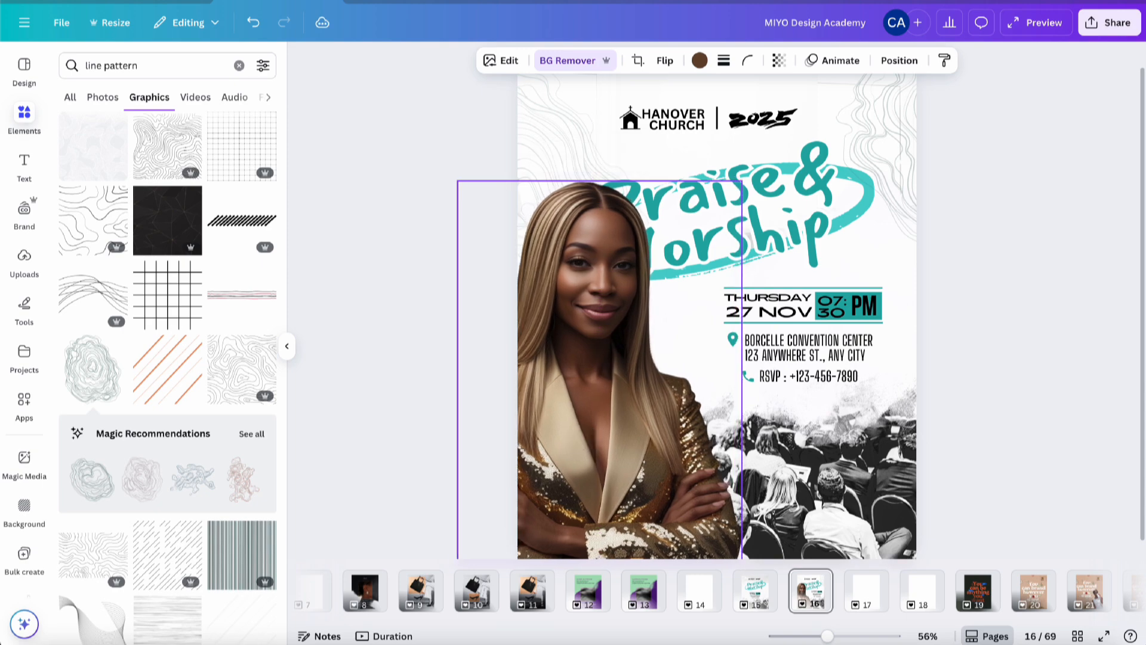
Reposition the black-and-white crowd photo inside its crop frame, shifting it right until its left edge meets the flyer's left edge.
click(794, 468)
double_click(778, 525)
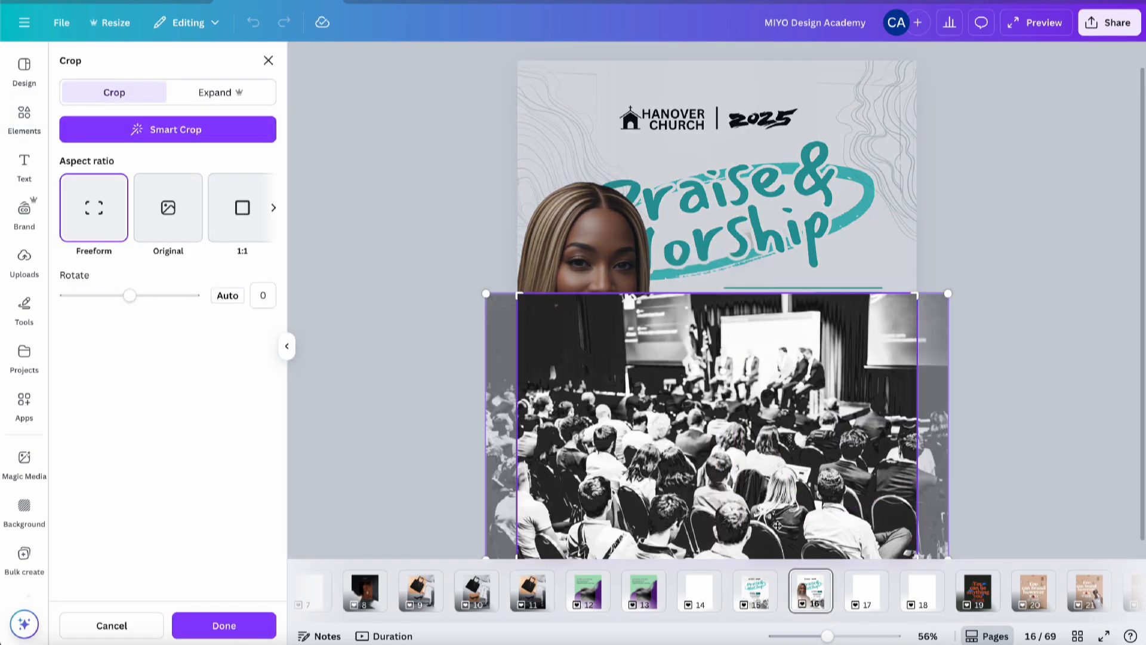
drag(778, 525, 922, 513)
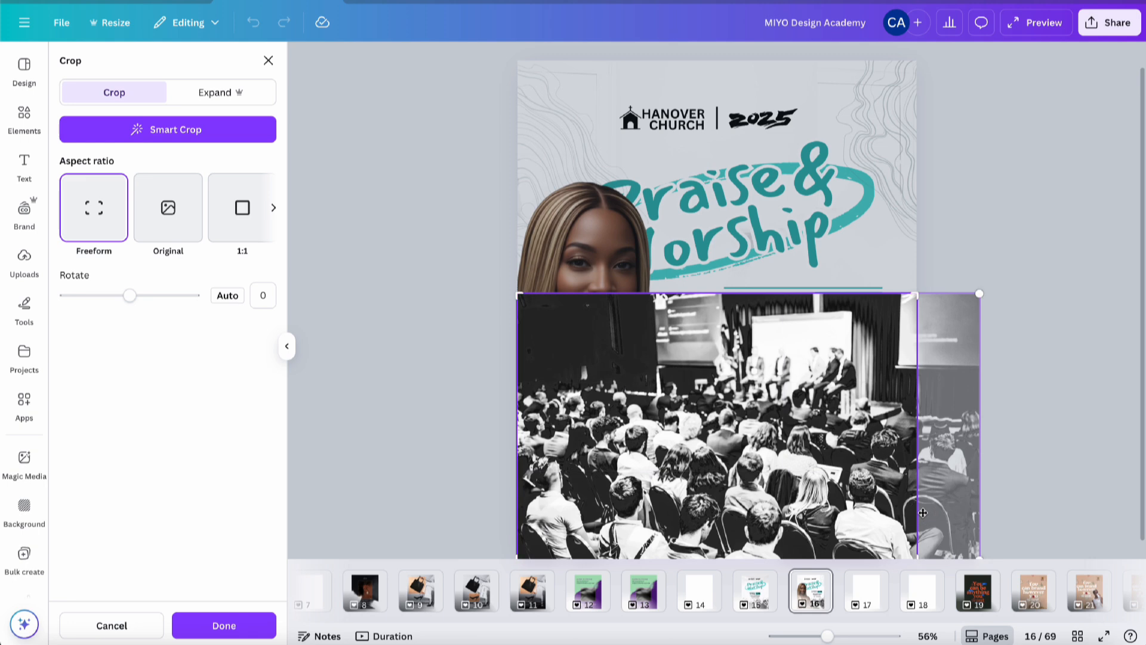
click(227, 625)
click(414, 483)
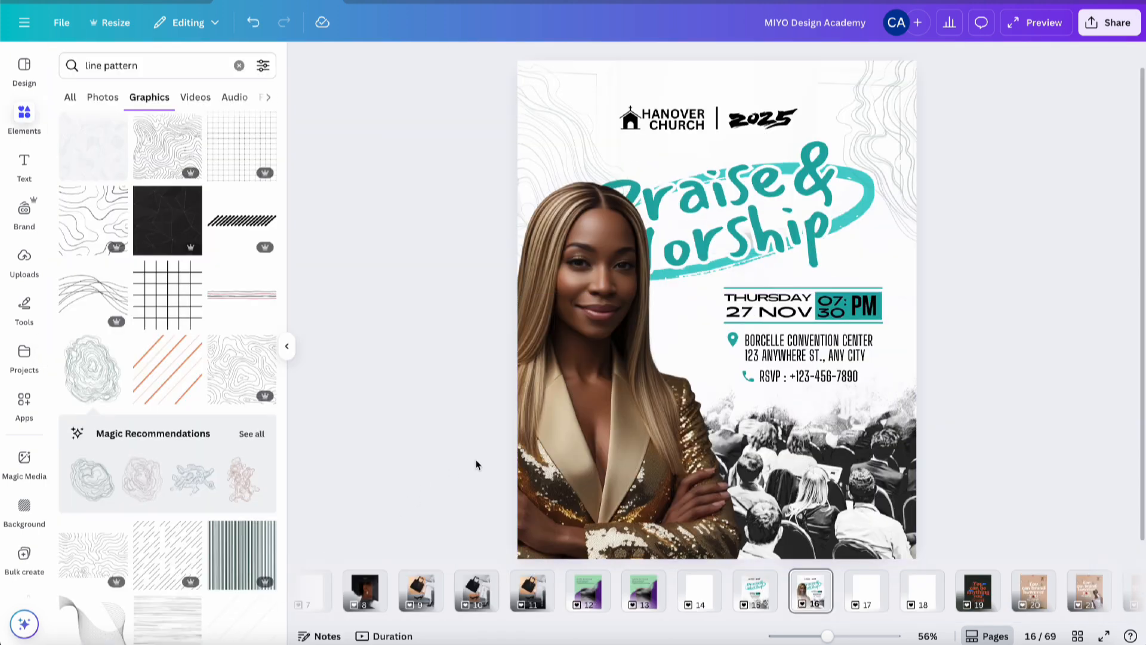
Flip the black-and-white crowd photo horizontally behind the woman.
click(703, 457)
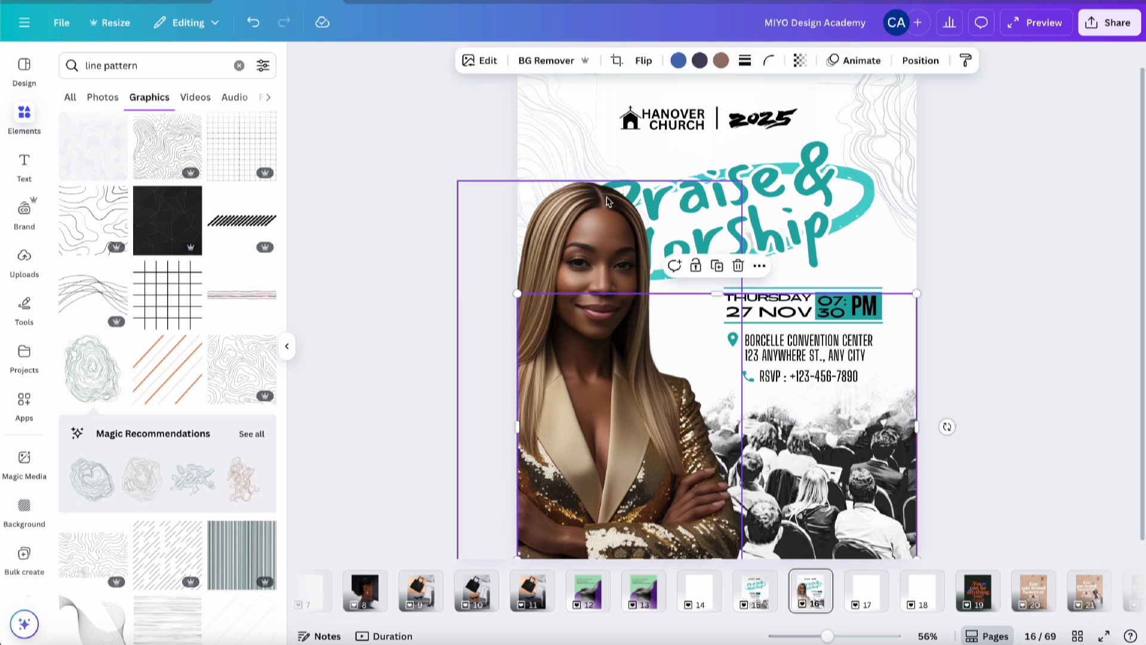
click(644, 61)
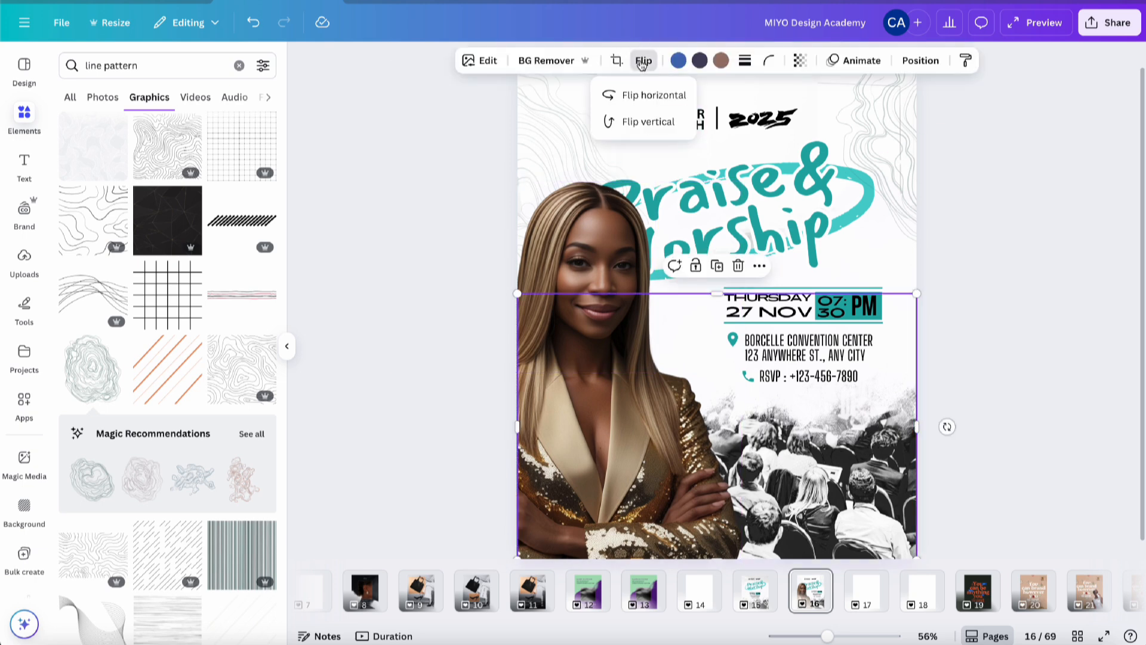
click(653, 97)
click(1027, 209)
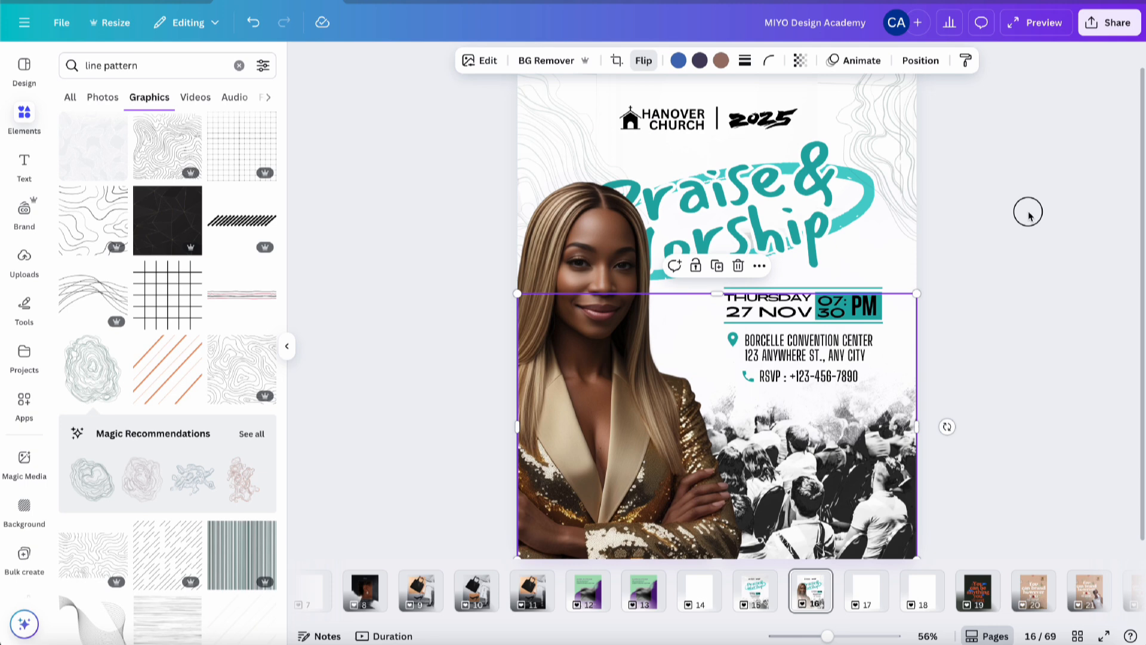
click(1029, 216)
Add a Glow shadow to the woman's photo with size 6 and intensity 35.
scroll(1029, 216, down, 1)
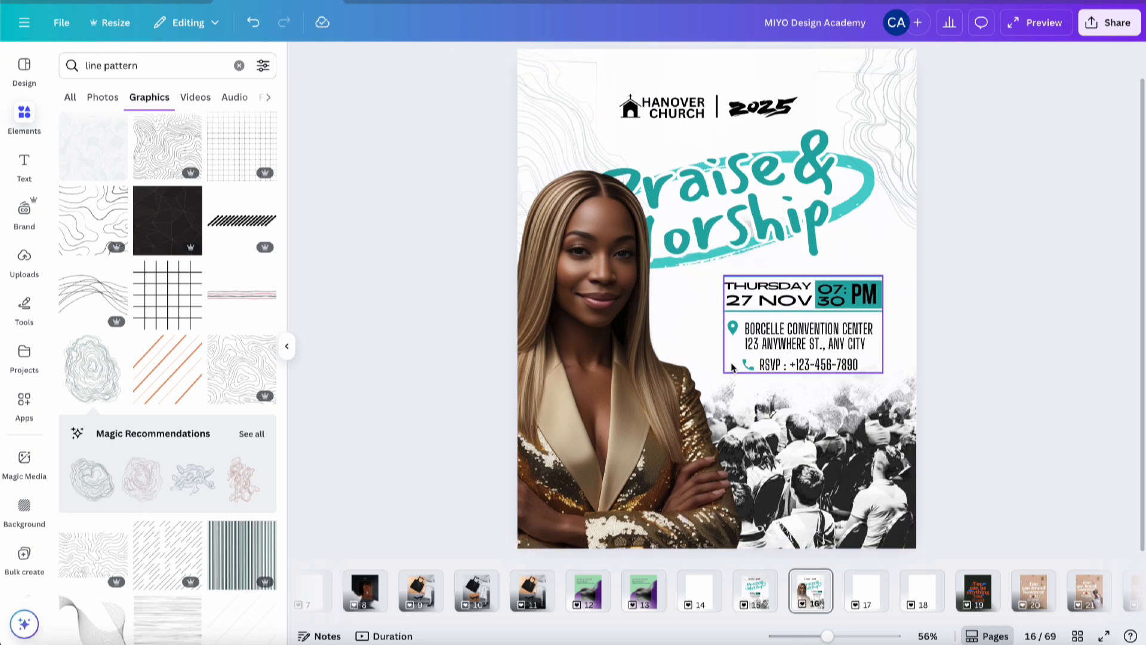
click(675, 422)
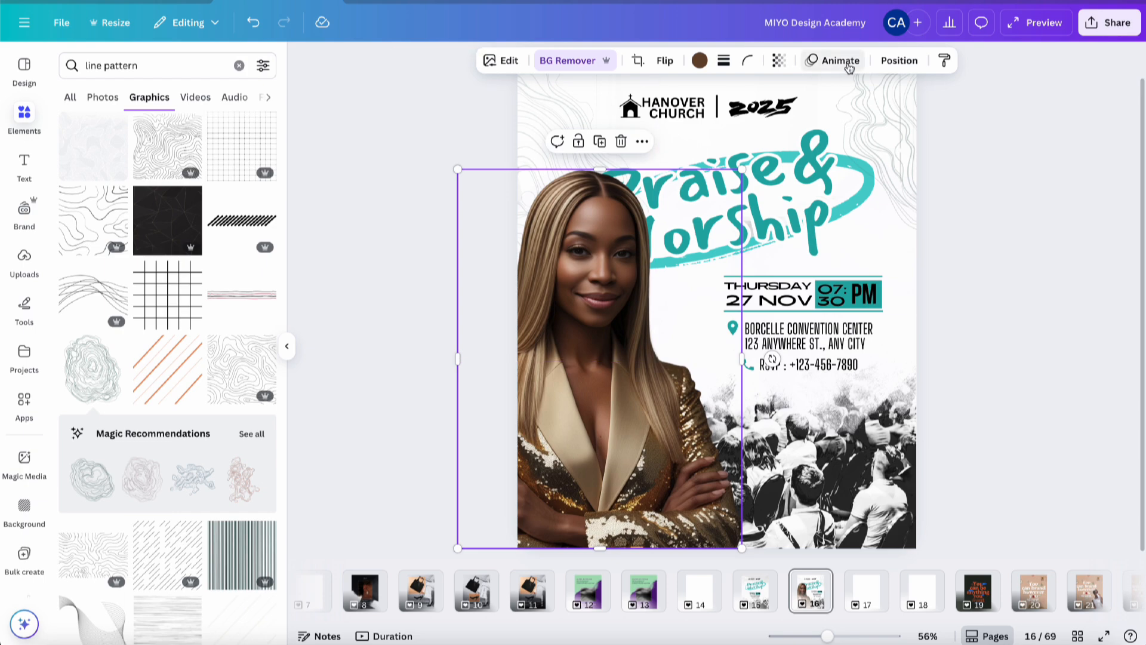
click(502, 60)
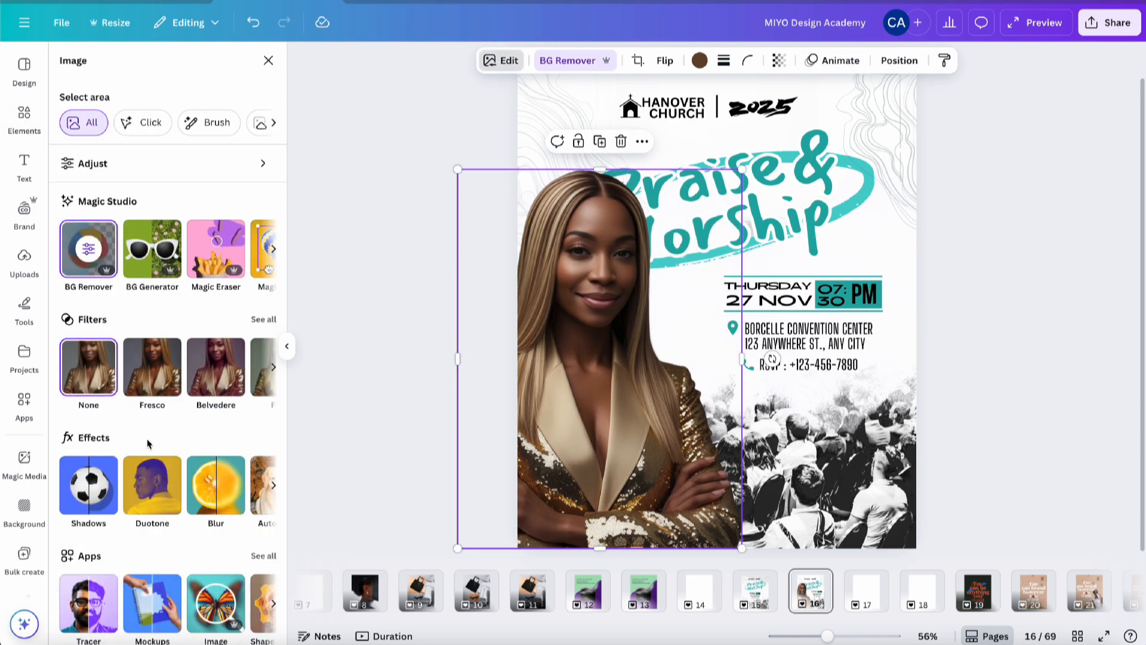
scroll(148, 444, down, 1)
click(89, 472)
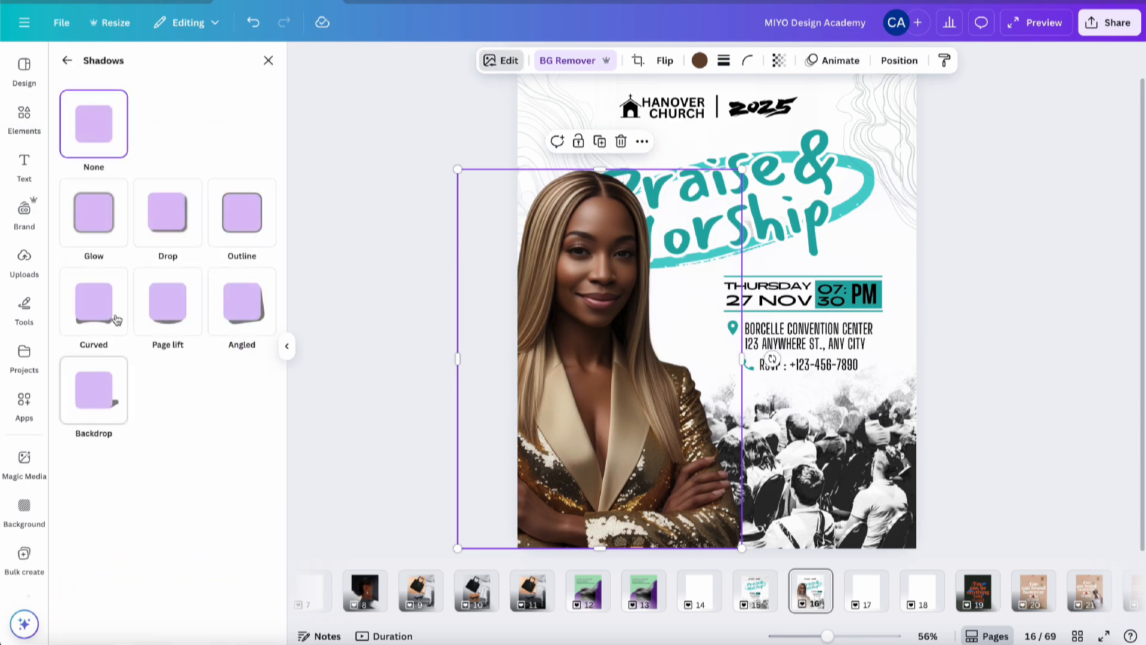
click(88, 241)
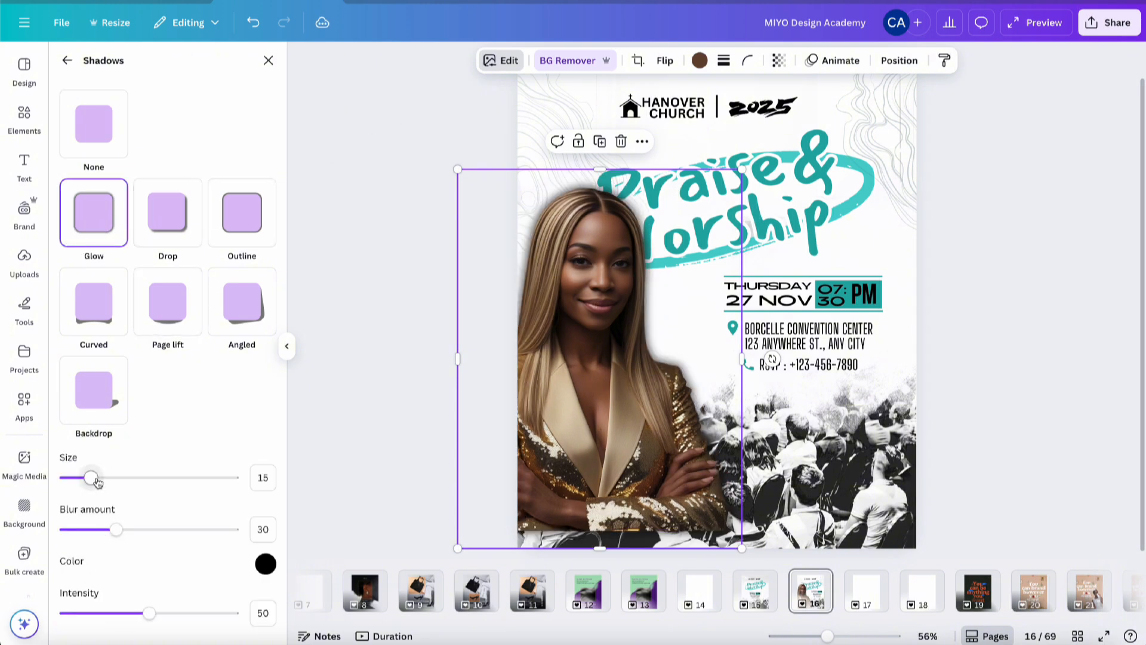
mouse_move(91, 478)
mouse_down()
mouse_move(113, 481)
mouse_move(77, 488)
mouse_up()
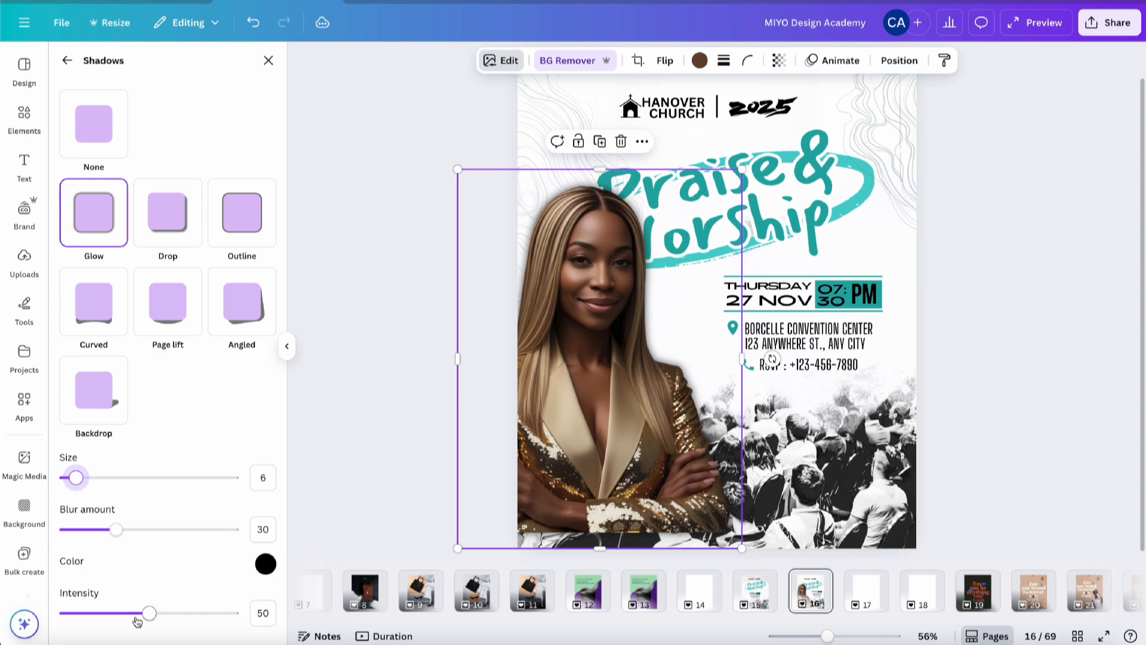
drag(149, 613, 125, 621)
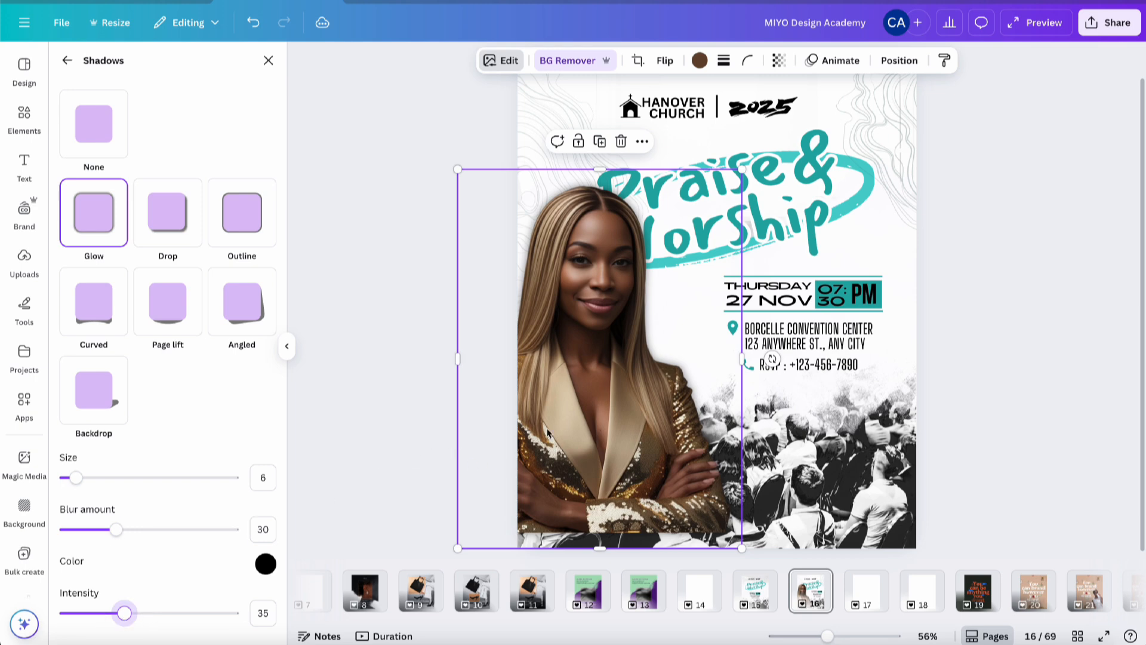
Move the woman's photo slightly down so its lower edge runs past the flyer's bottom edge.
drag(576, 386, 574, 403)
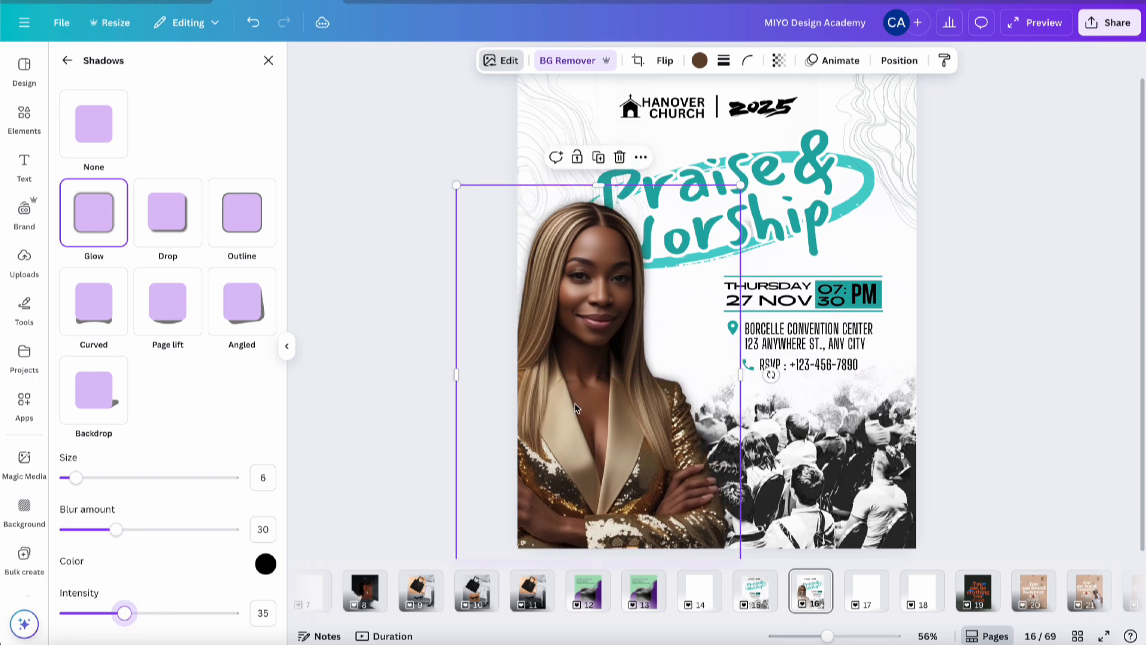
click(1024, 216)
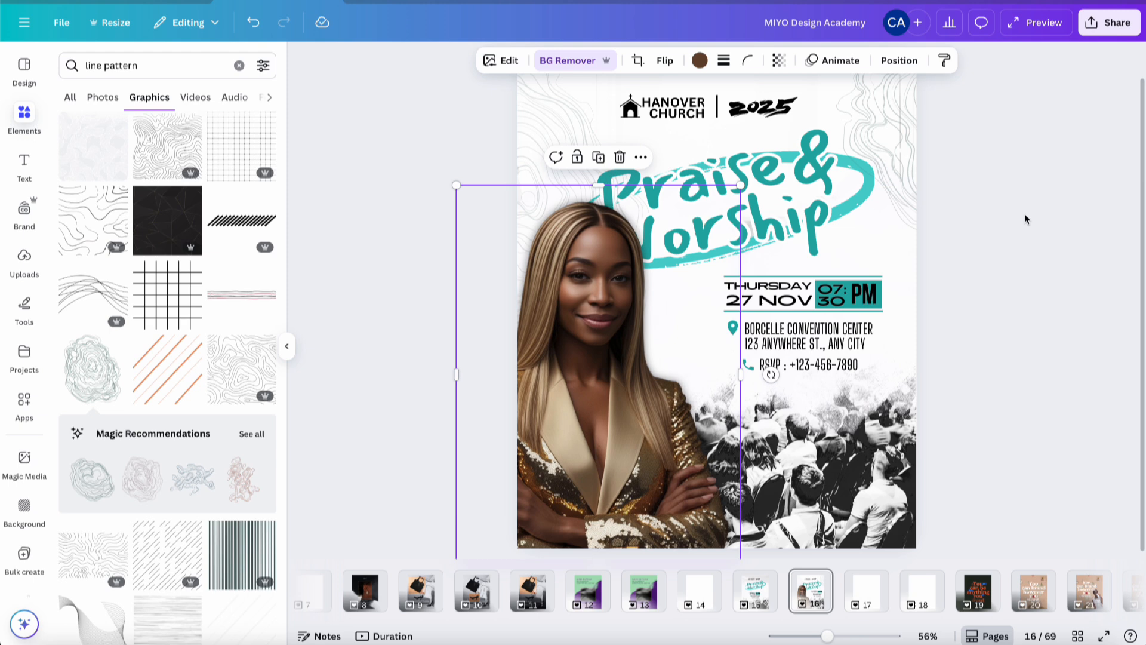
click(1025, 219)
Set the brightness of the woman's photo to 24.
scroll(1024, 219, up, 1)
scroll(1025, 219, down, 1)
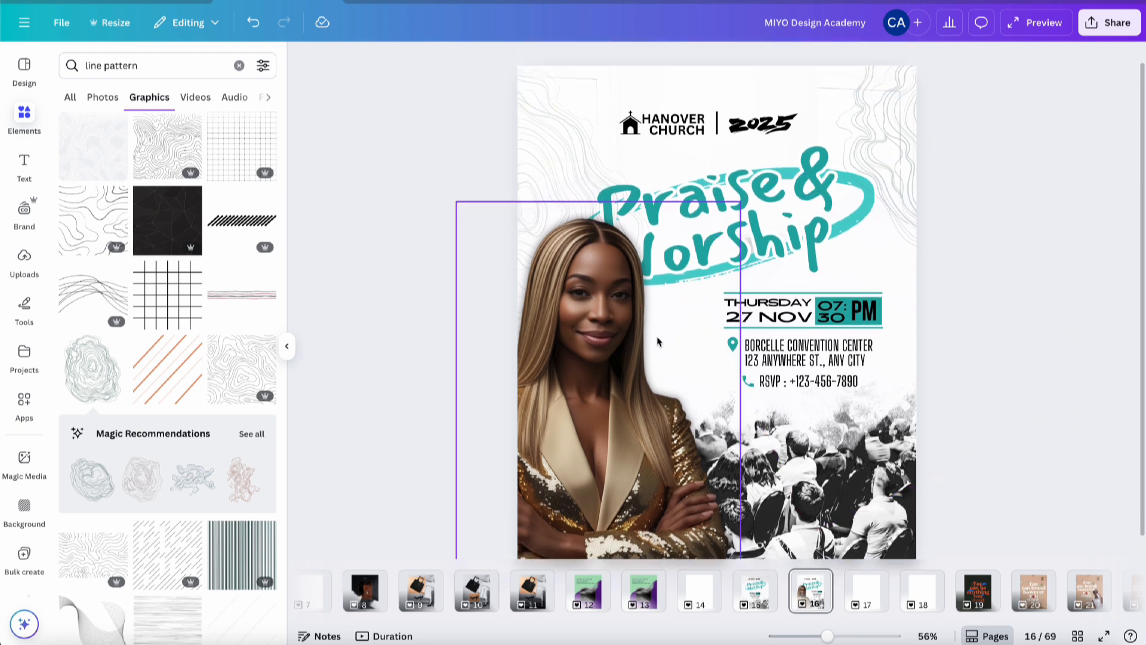
click(656, 308)
click(509, 59)
click(233, 161)
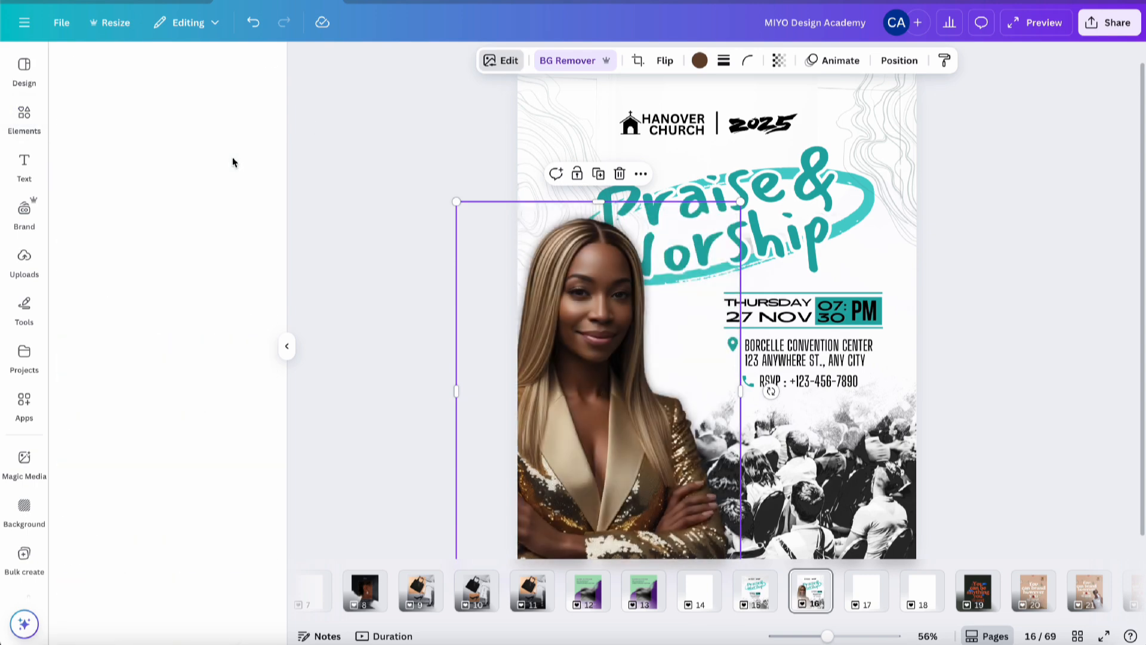
drag(154, 365, 169, 364)
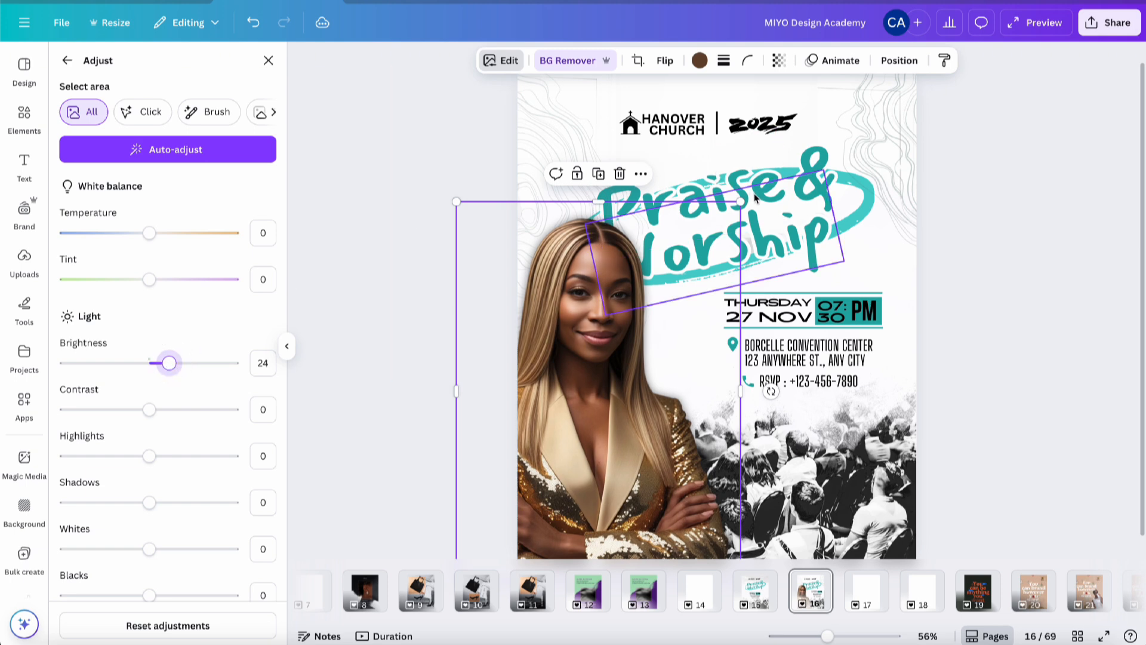
Enlarge the woman's photo proportionally until it overlaps more of the title, and nudge it slightly left.
drag(741, 200, 769, 161)
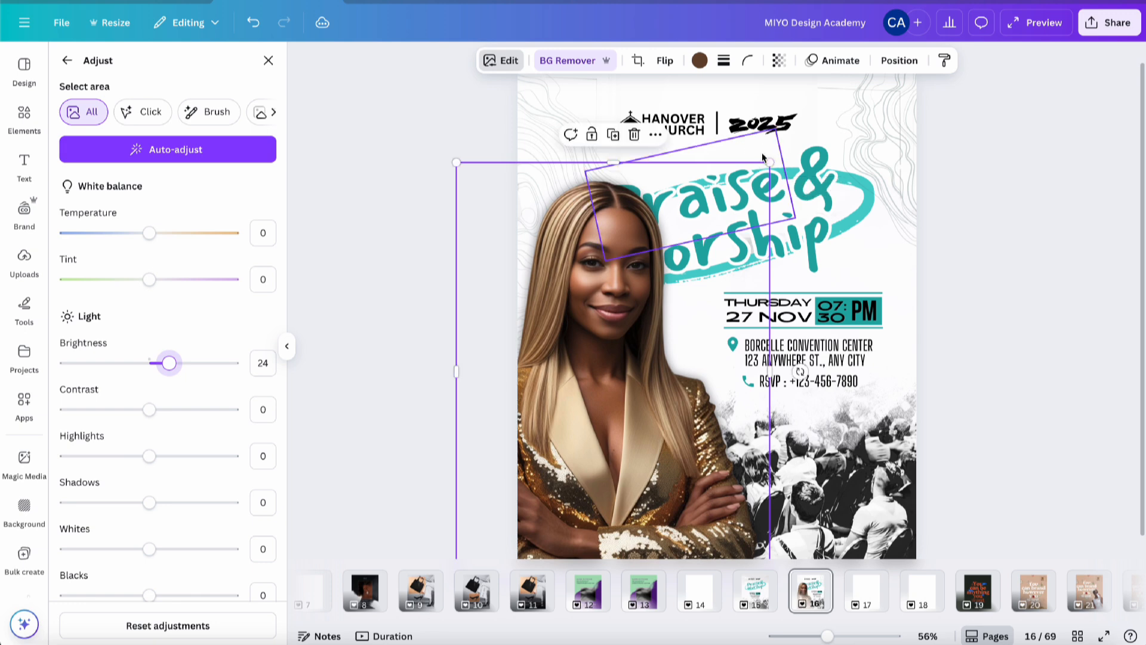
drag(601, 332, 596, 329)
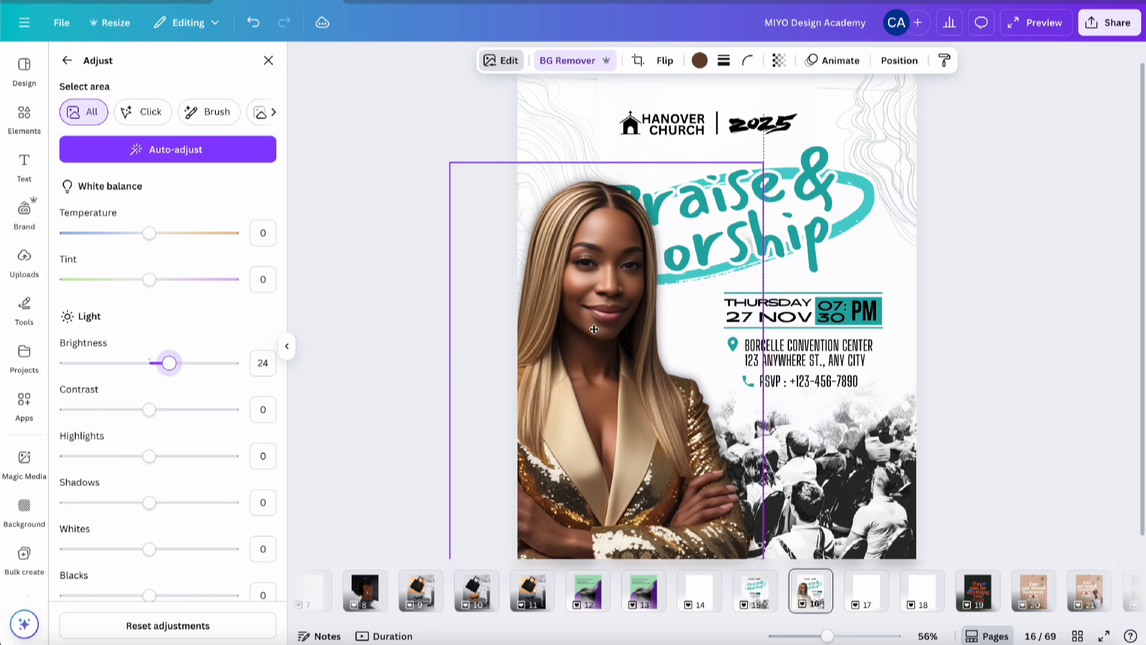
scroll(594, 329, down, 1)
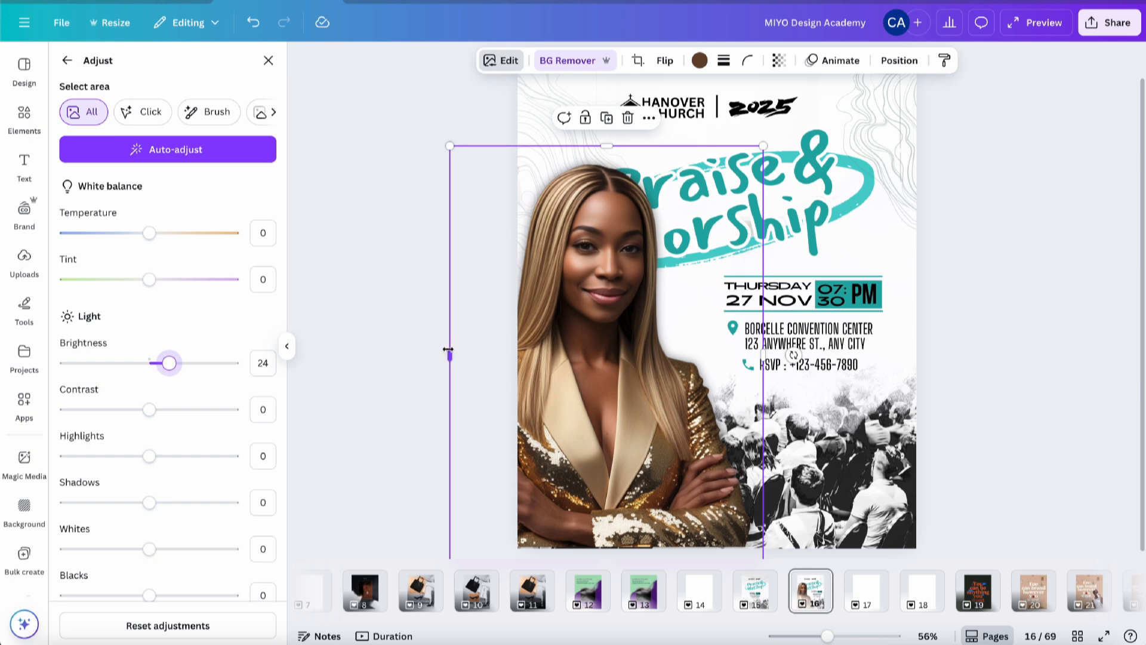
Crop the woman's photo on the left to the flyer's edge and trim the empty space above her head.
drag(448, 350, 517, 352)
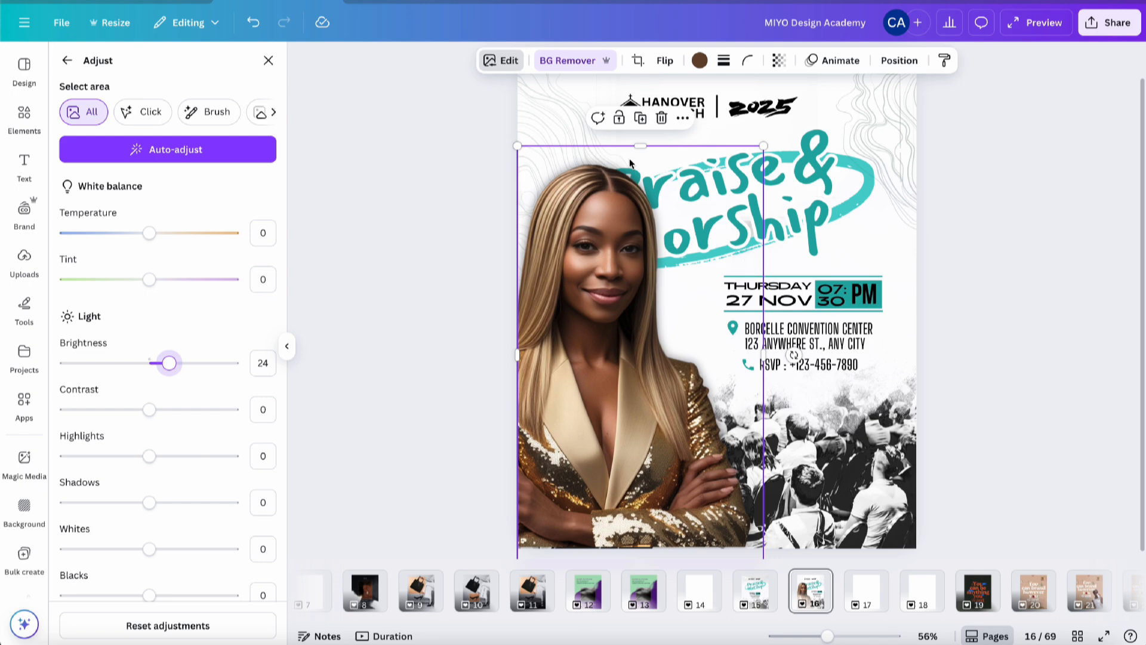
drag(643, 145, 640, 153)
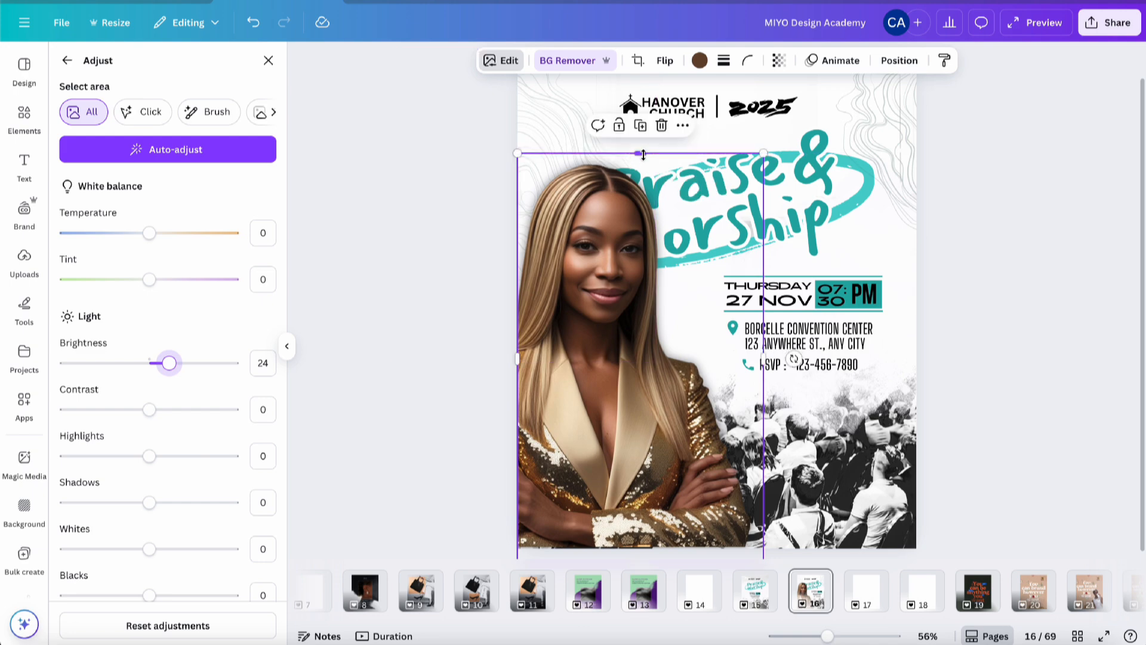
click(953, 215)
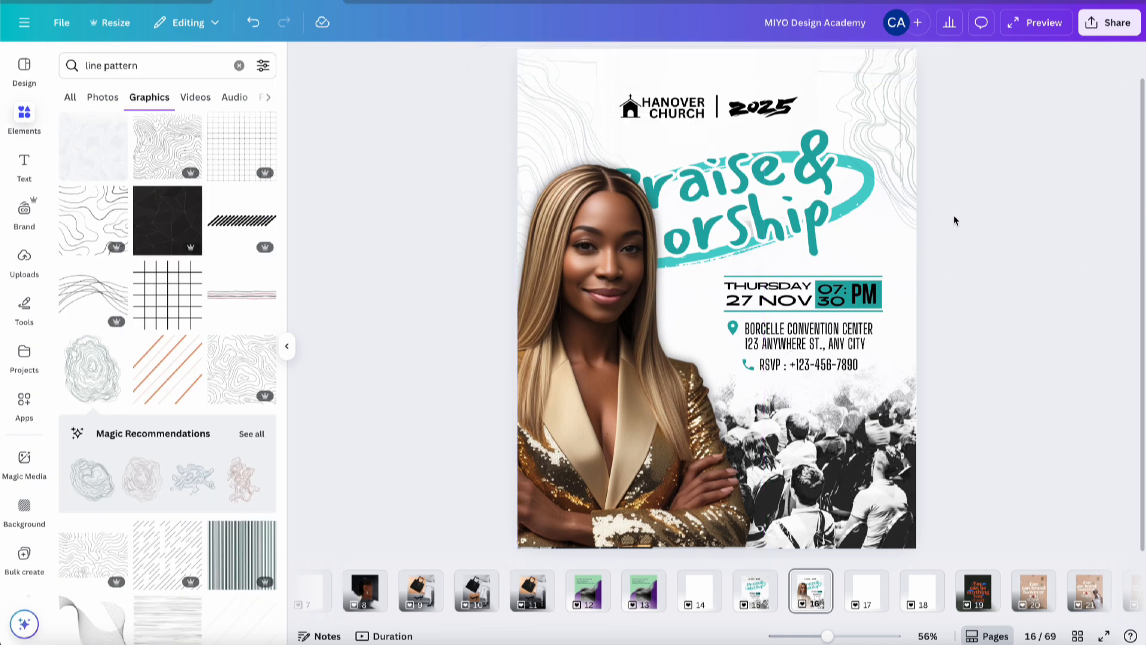
Move both contour line pattern layers down the layer stack to just below the church icon, above the white brush shapes.
scroll(954, 216, up, 1)
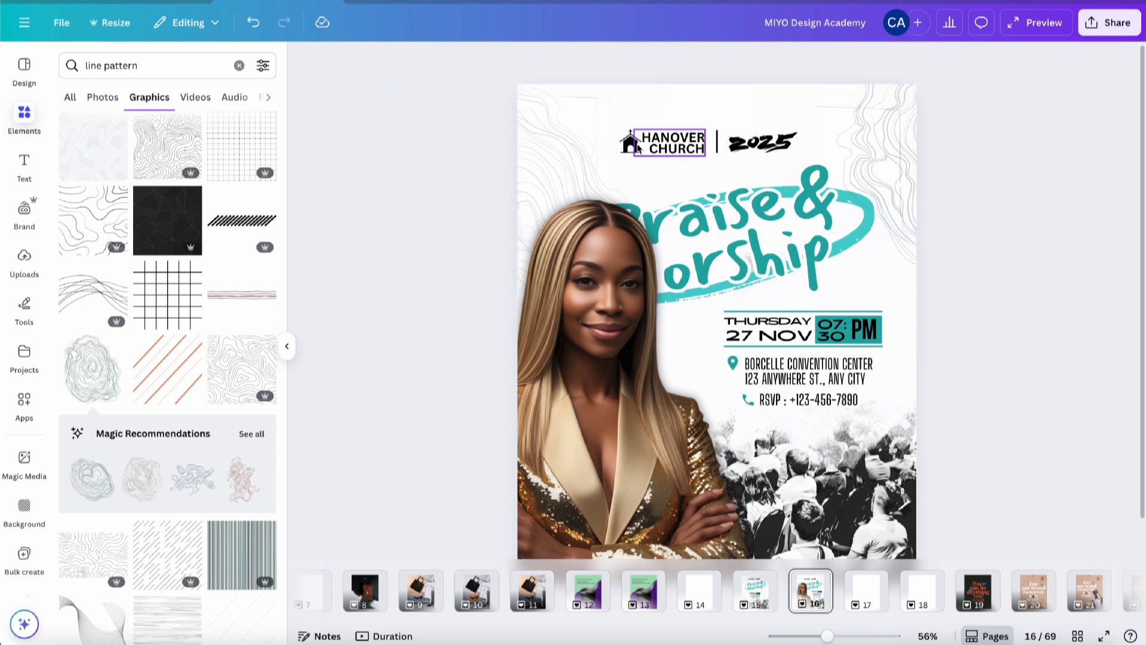
click(610, 153)
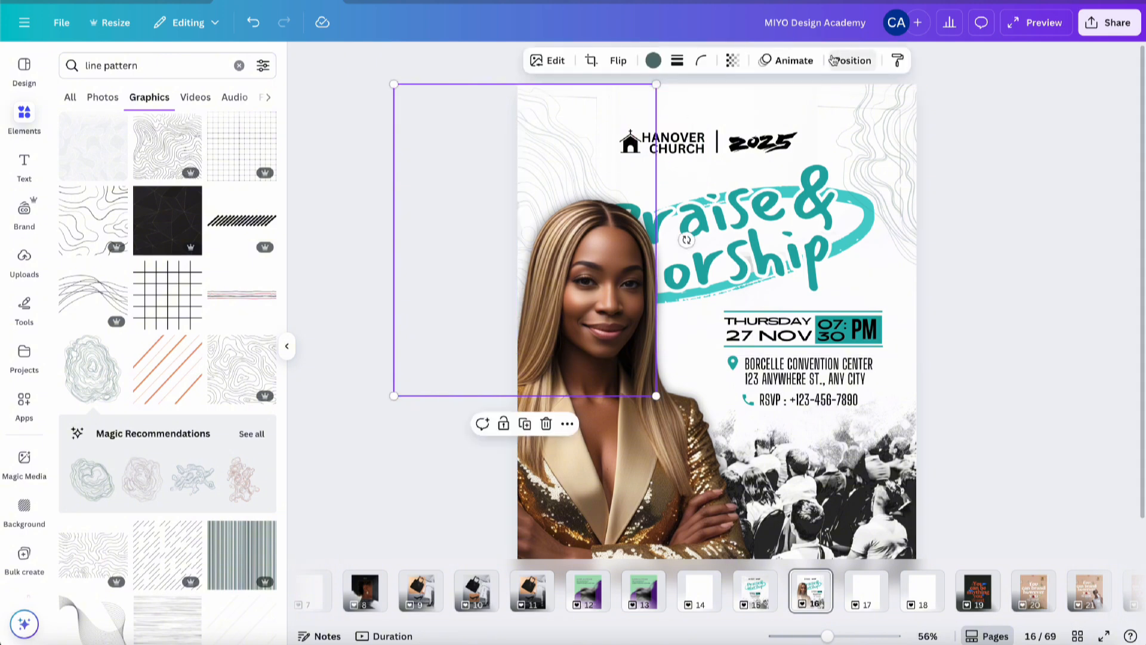
click(854, 60)
scroll(197, 311, down, 3)
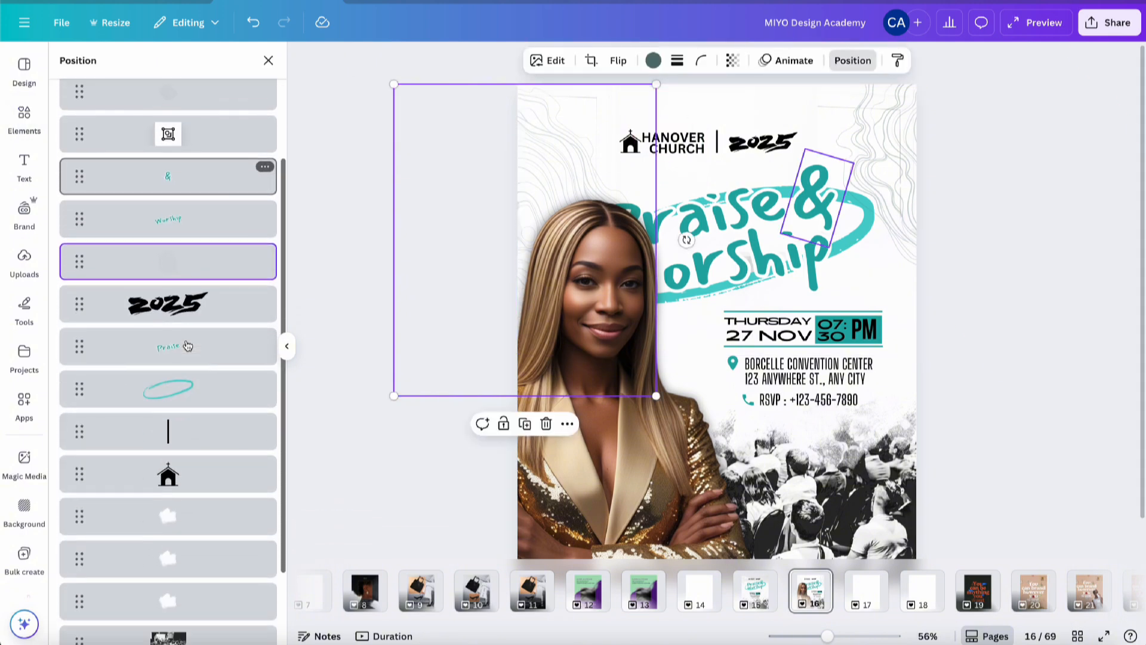
shift+click(199, 103)
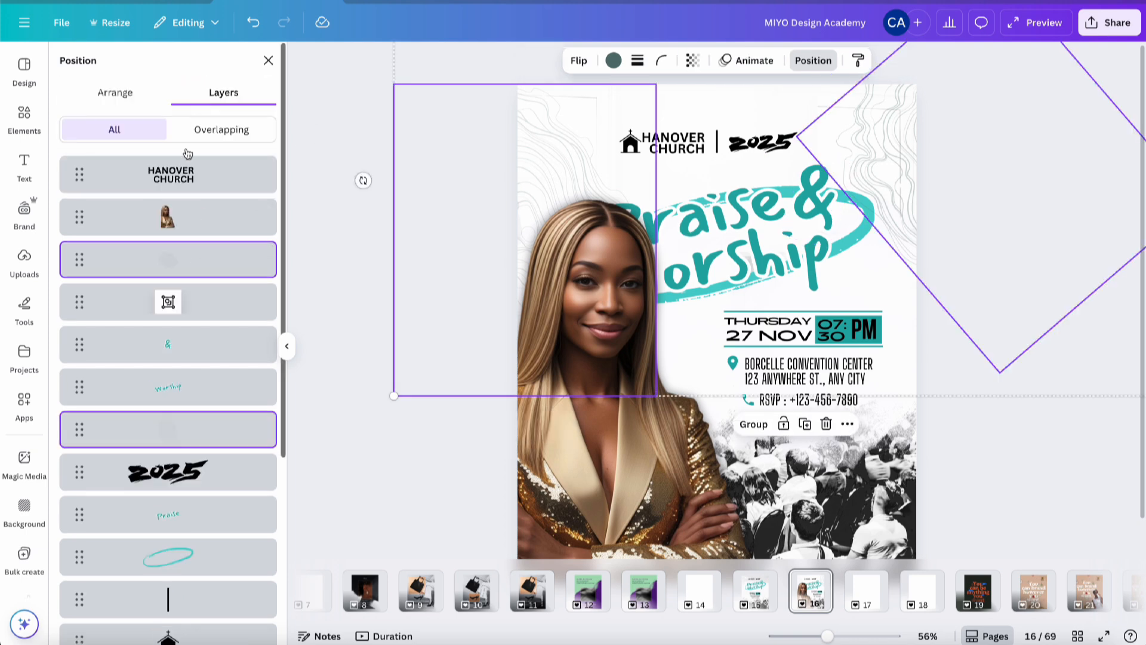
scroll(183, 309, down, 2)
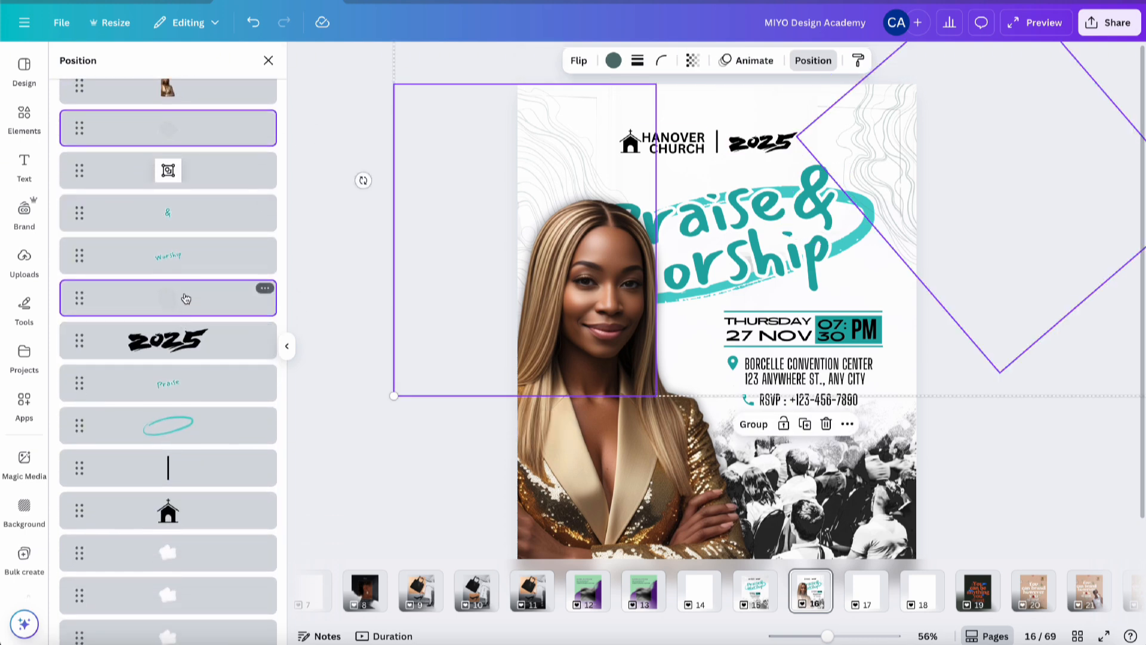
drag(184, 296, 200, 529)
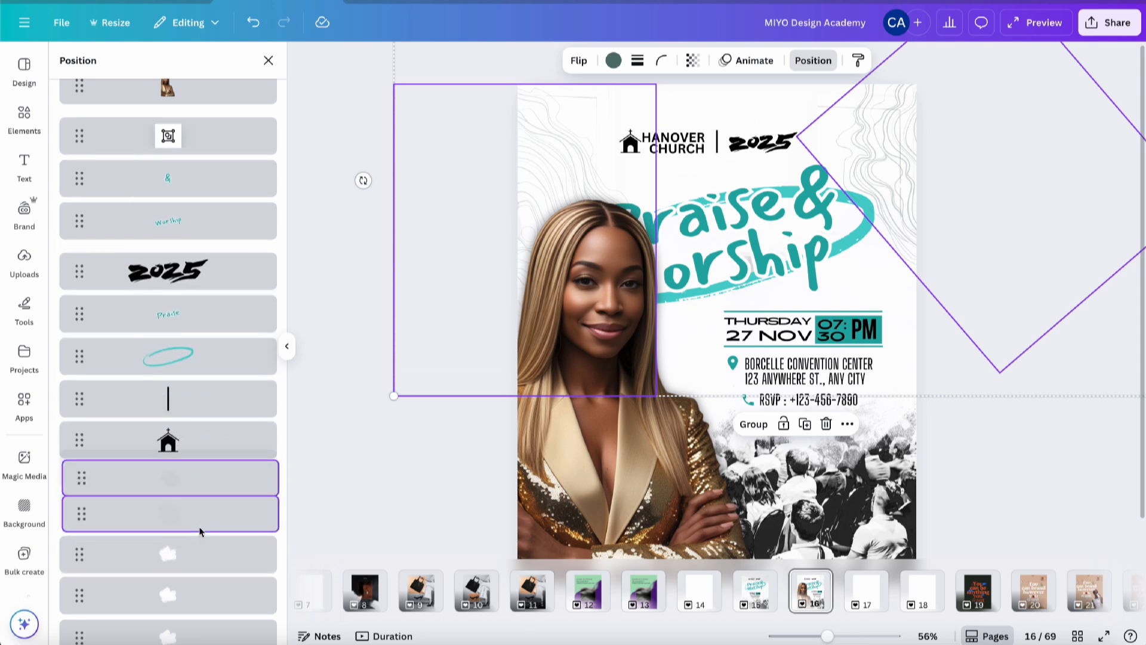
scroll(179, 520, down, 2)
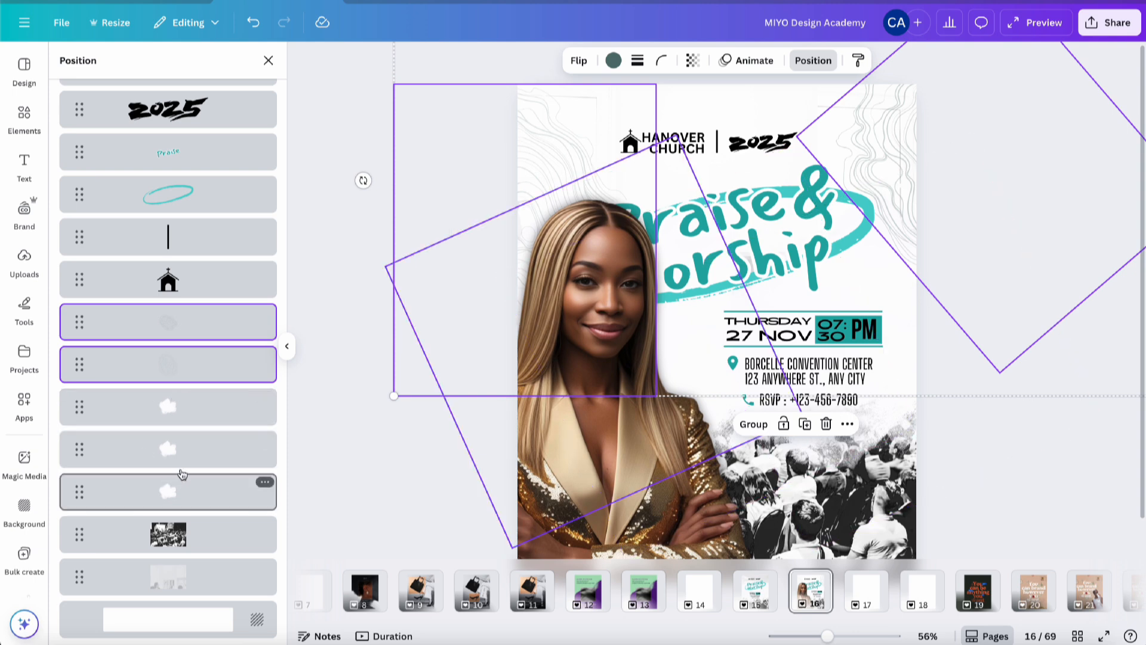
click(886, 56)
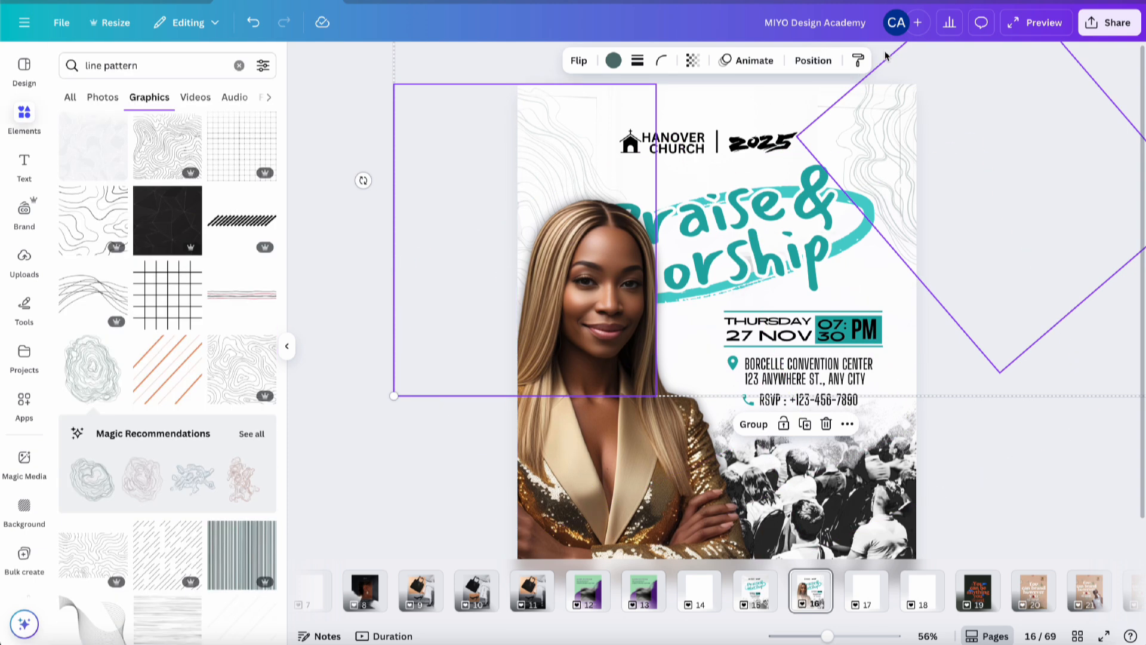
click(886, 56)
Delete the "2025" lettering, the vertical divider and the church icon from the flyer's header.
click(780, 152)
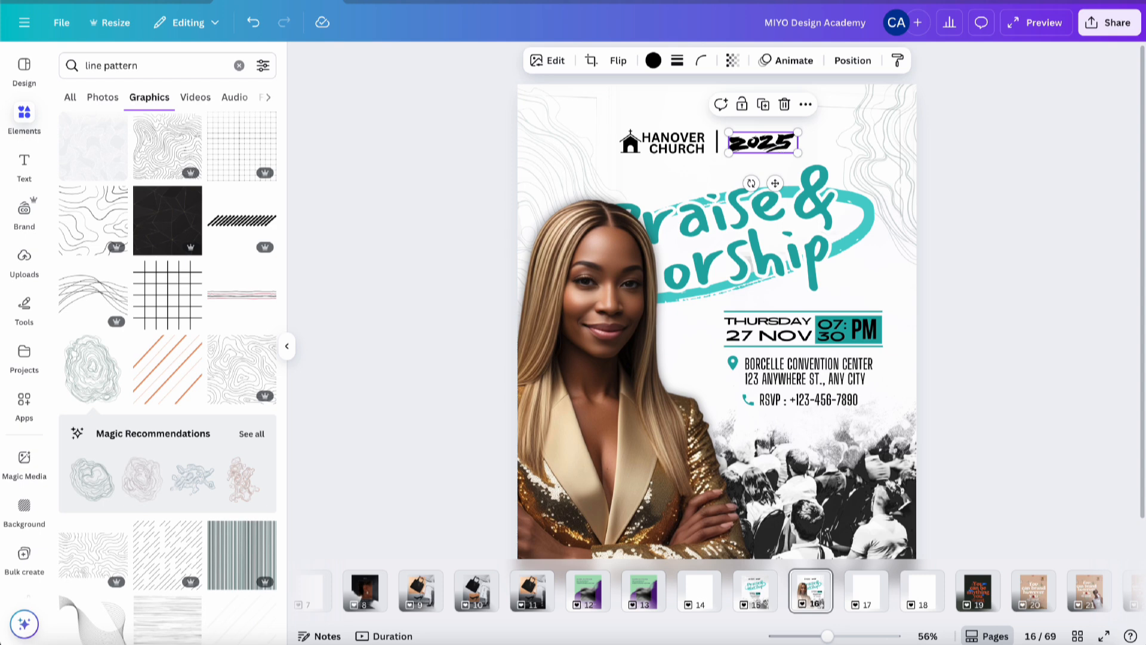
key(Delete)
click(717, 146)
key(Delete)
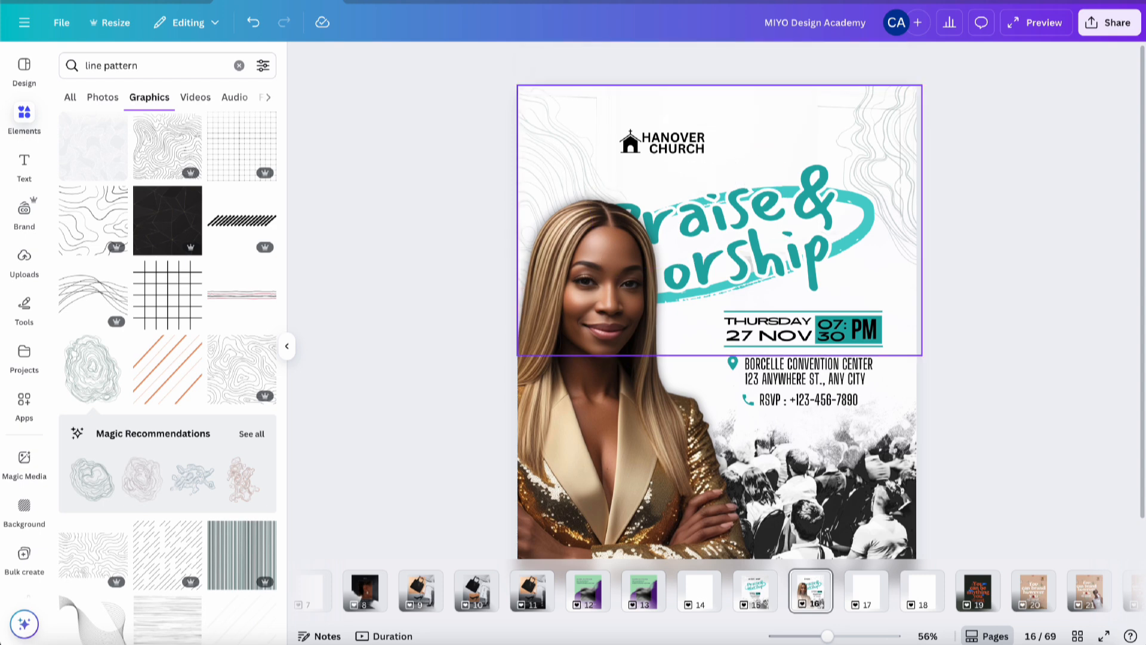
click(630, 148)
key(Delete)
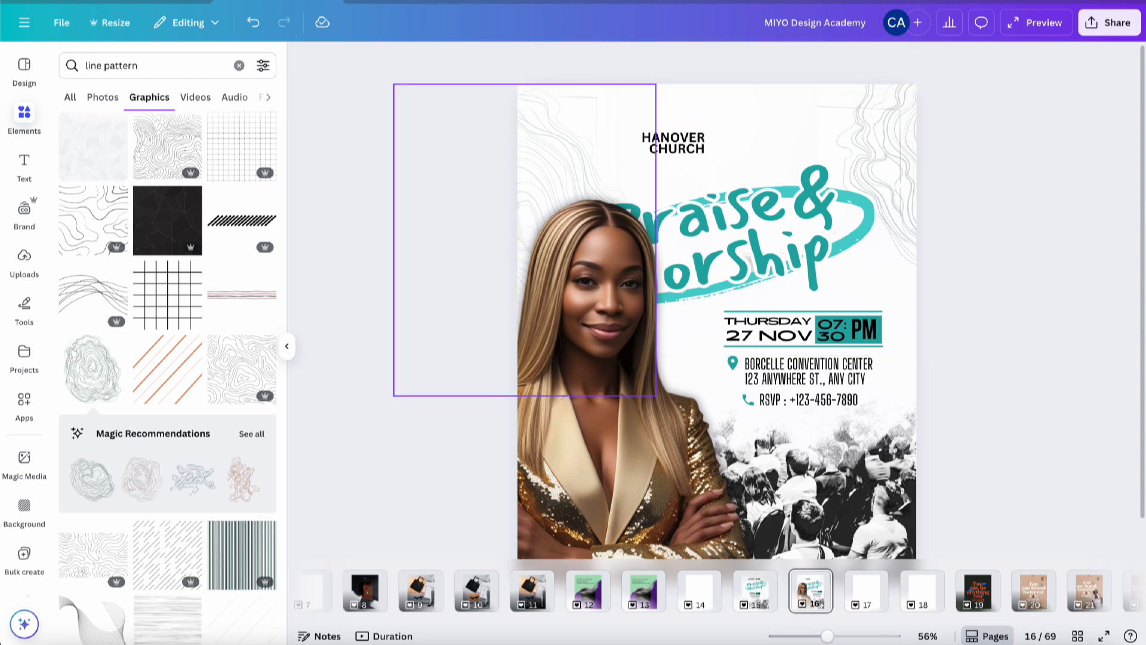
Widen the "HANOVER CHURCH" text box to fit one line and replace its text with the presenter's full name.
click(674, 146)
drag(706, 143, 836, 149)
double_click(796, 145)
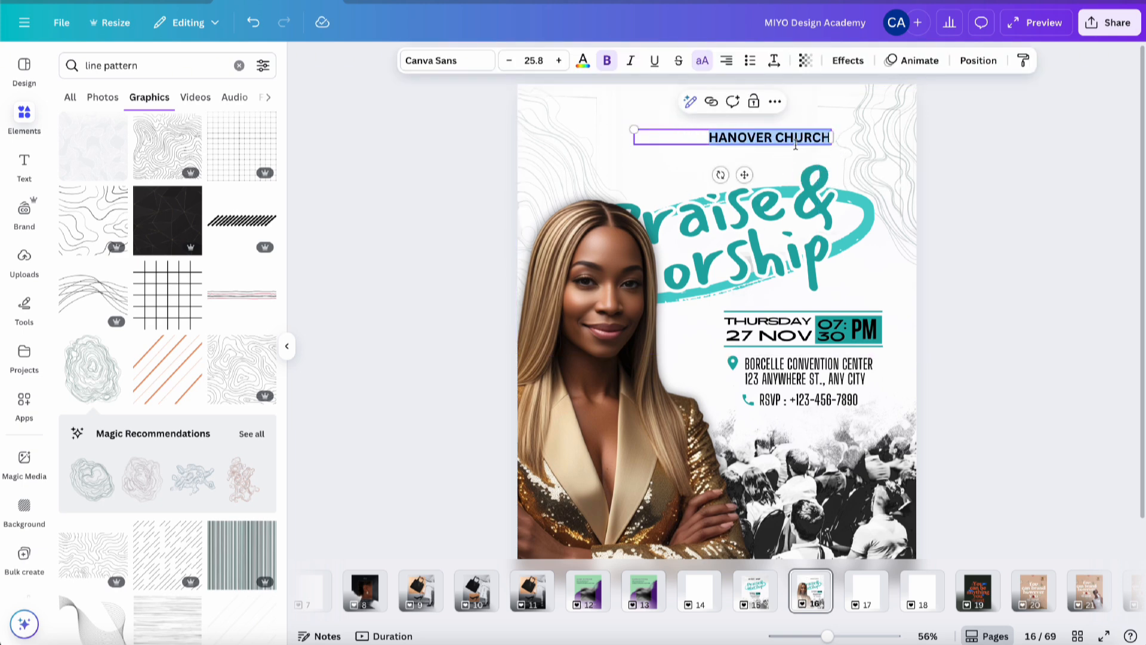
text(GIZELL)
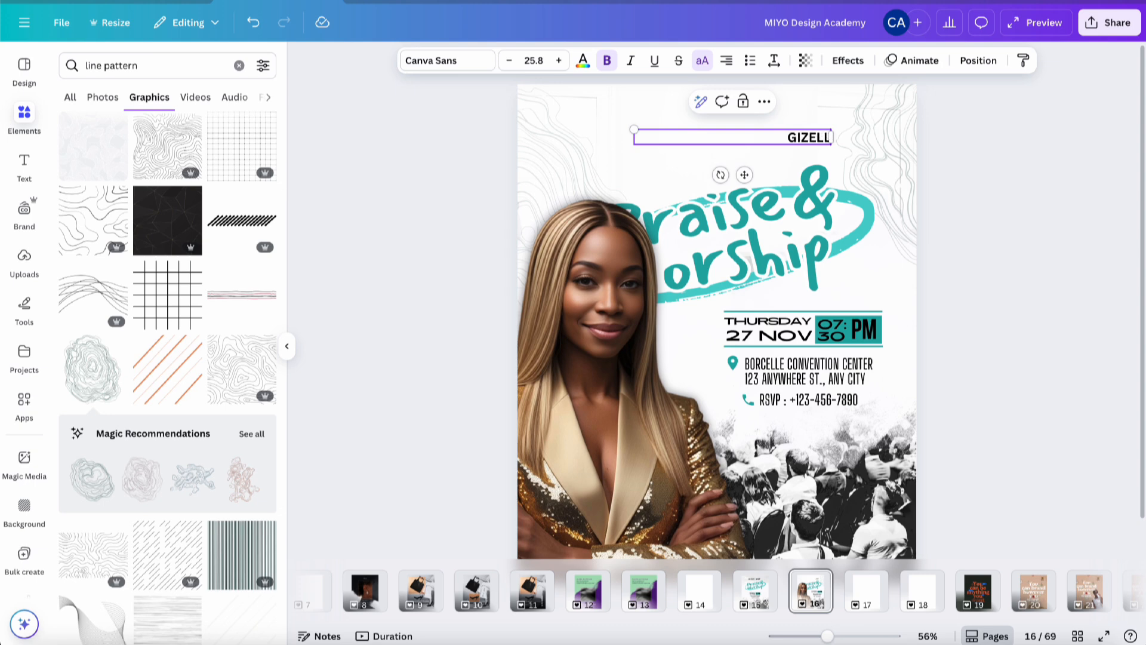
text(E FRANCO)
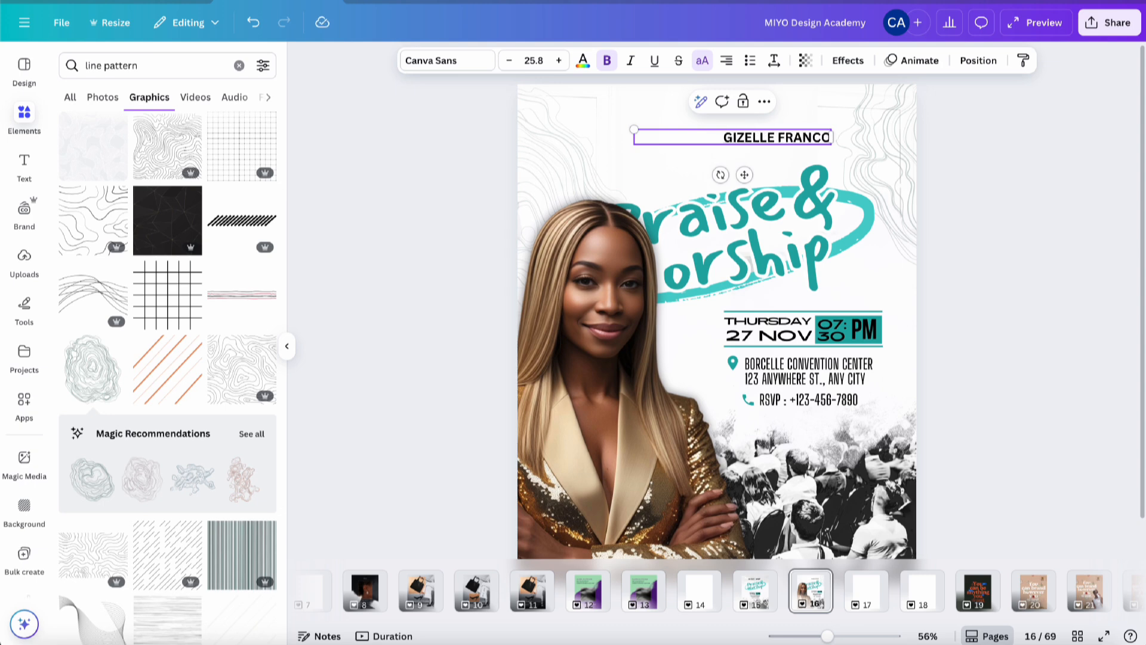
click(988, 146)
Centre-align the presenter name text and set its font to Big Shoulders Display Bold.
click(798, 137)
click(726, 60)
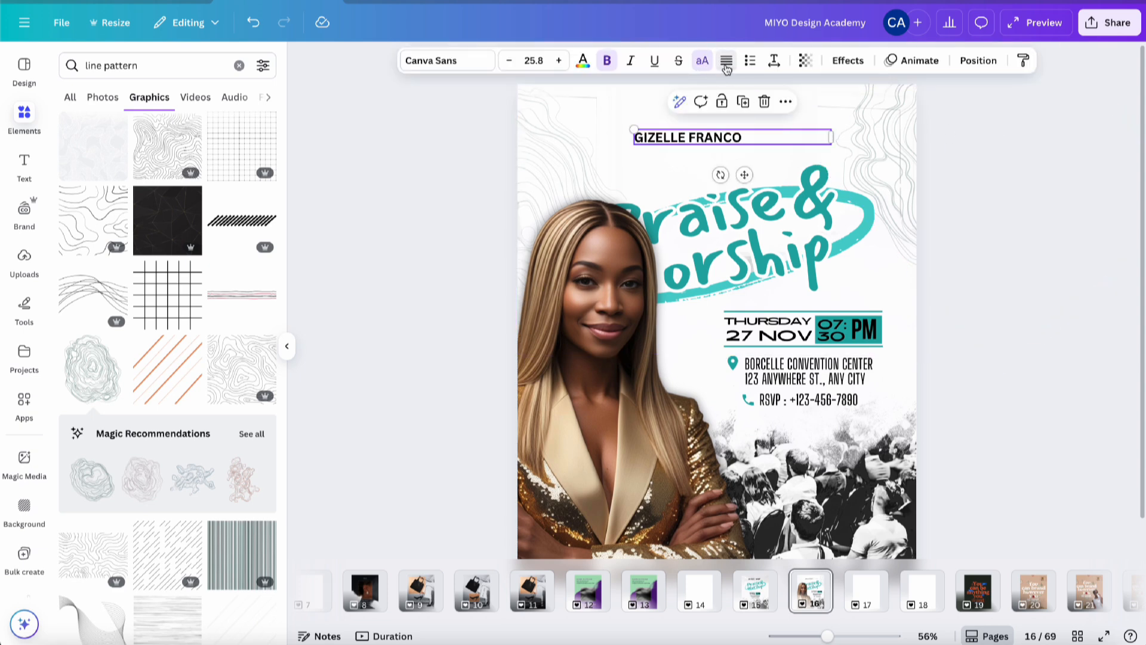
click(726, 60)
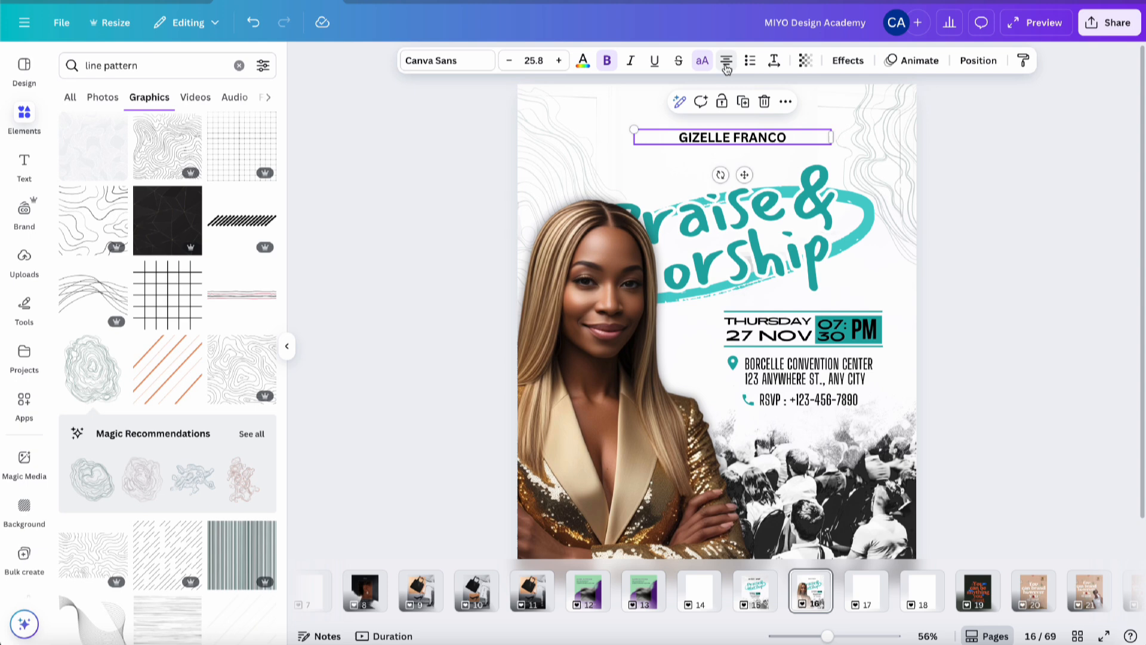
click(449, 60)
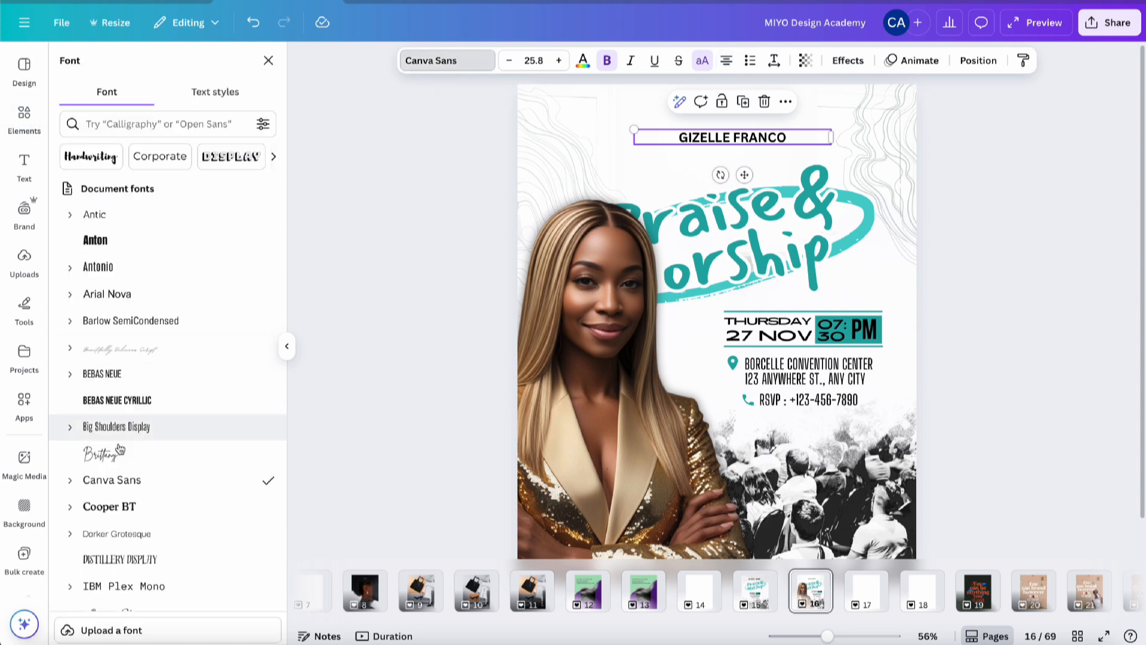
click(73, 429)
click(109, 484)
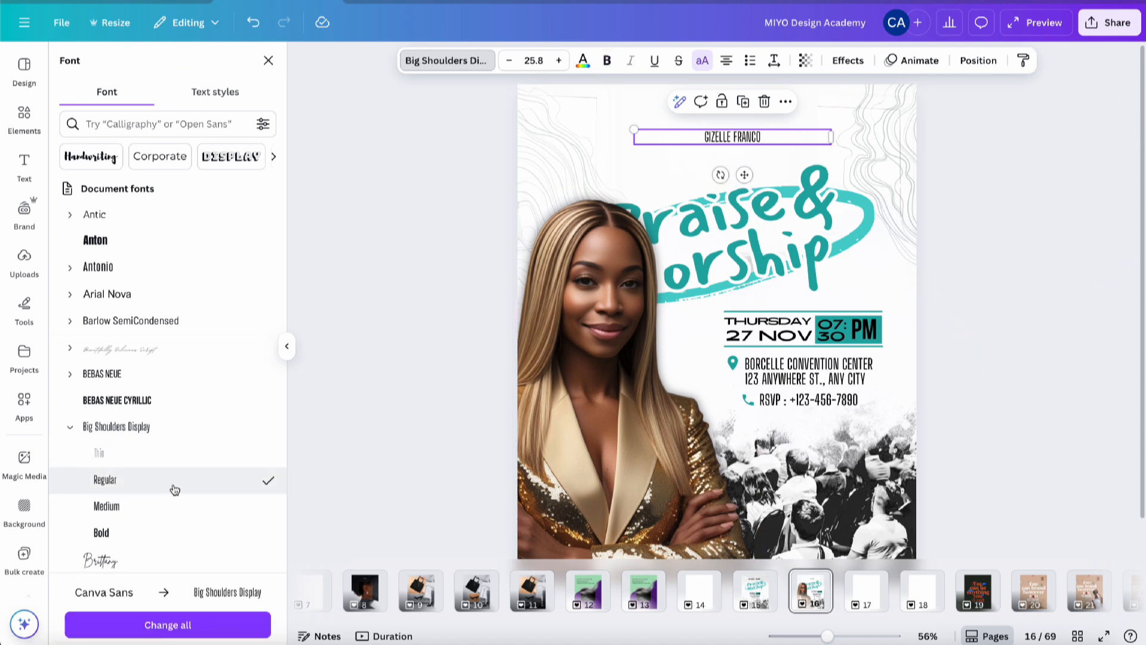
click(135, 507)
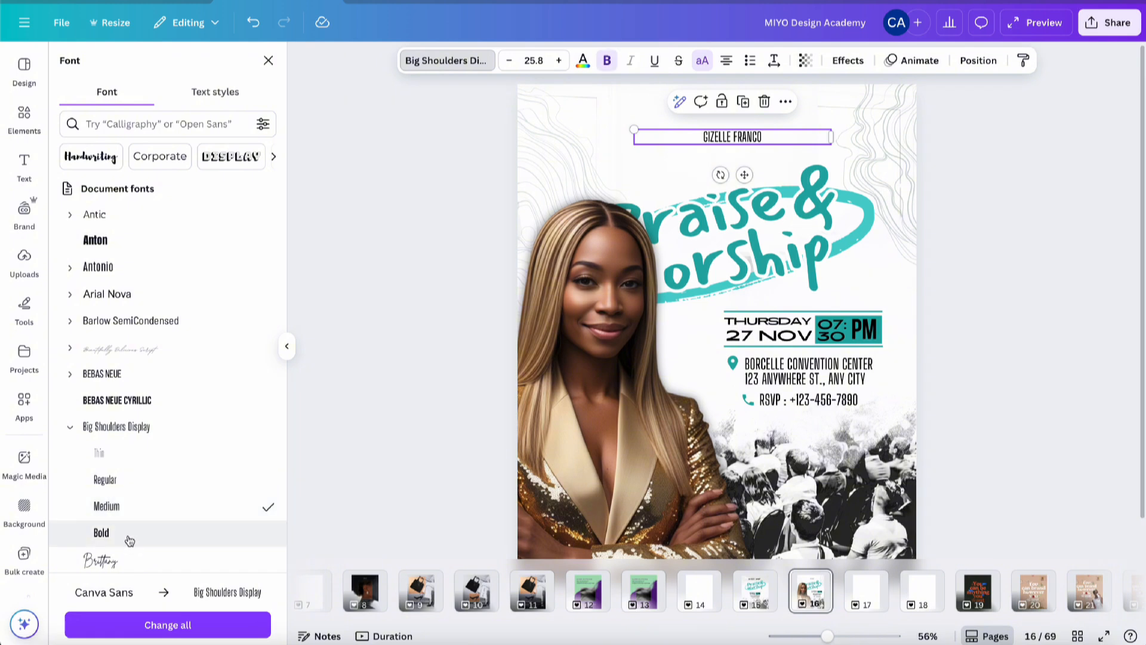
click(129, 539)
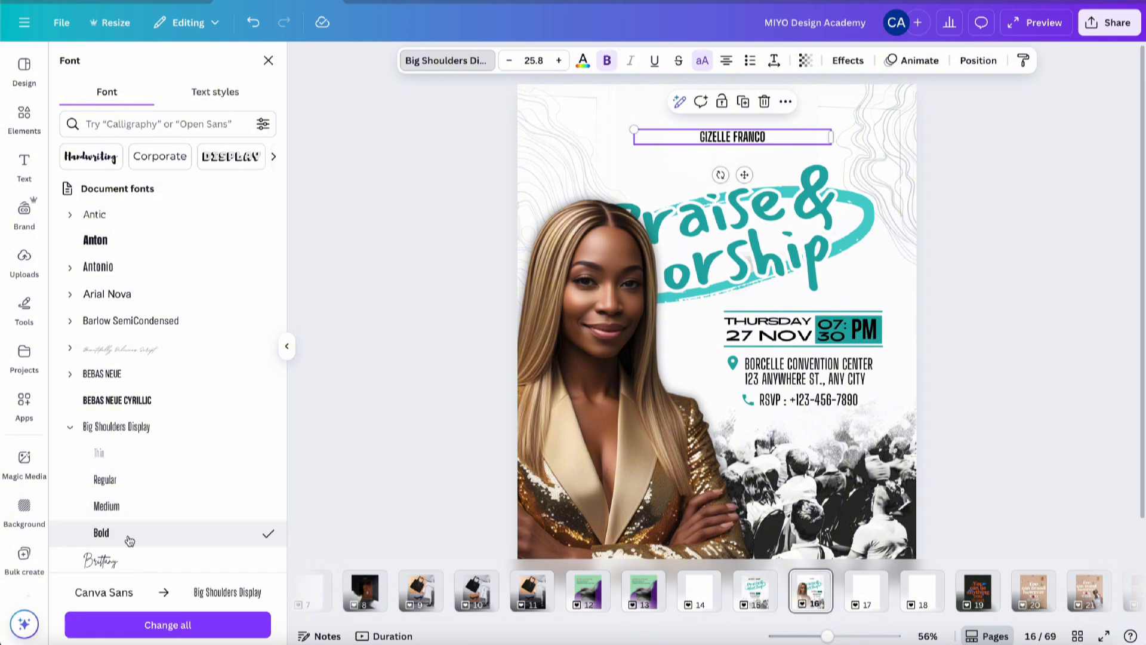
Add the word "PRESENTS" after the presenter's name in the header line.
click(798, 143)
text(PR)
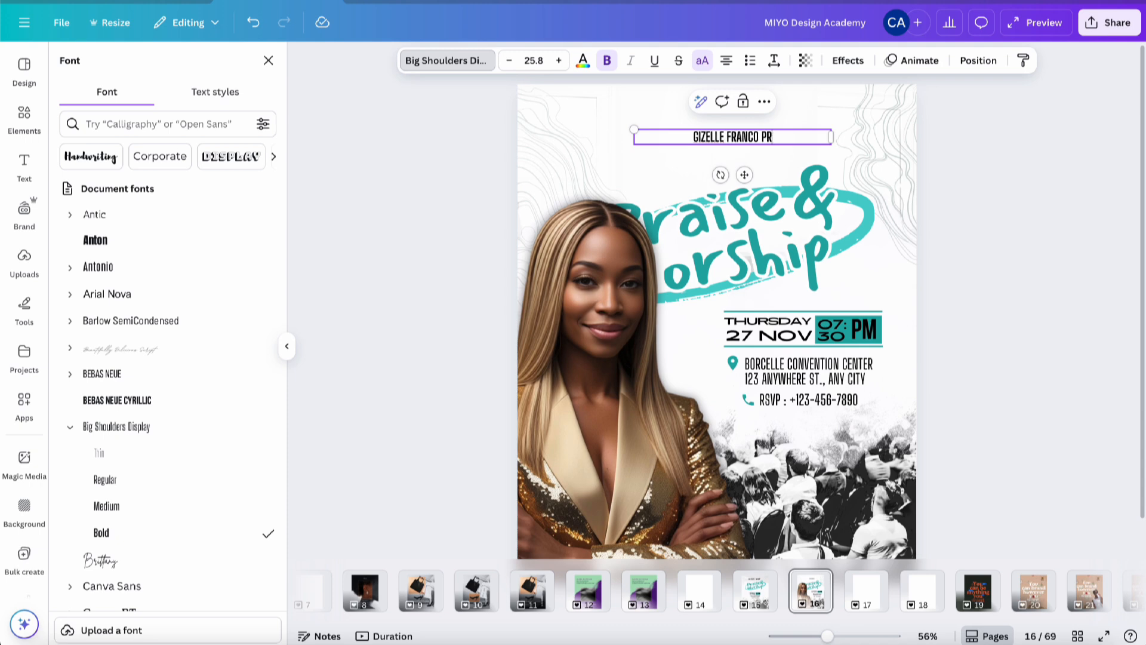
text(ESENTS)
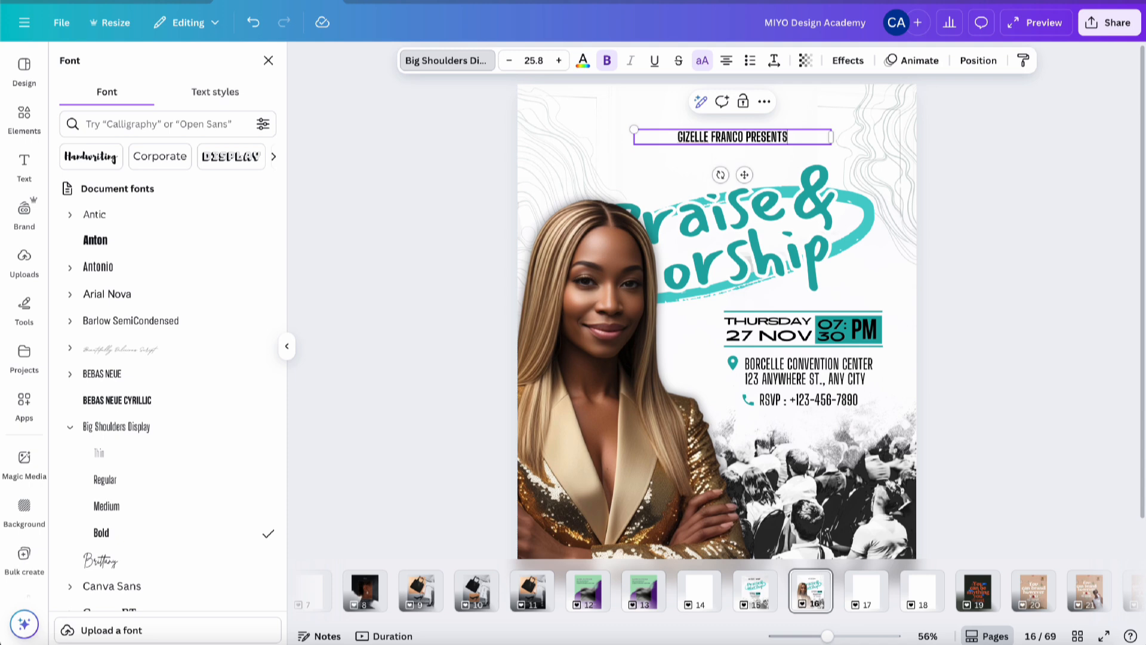
click(1098, 136)
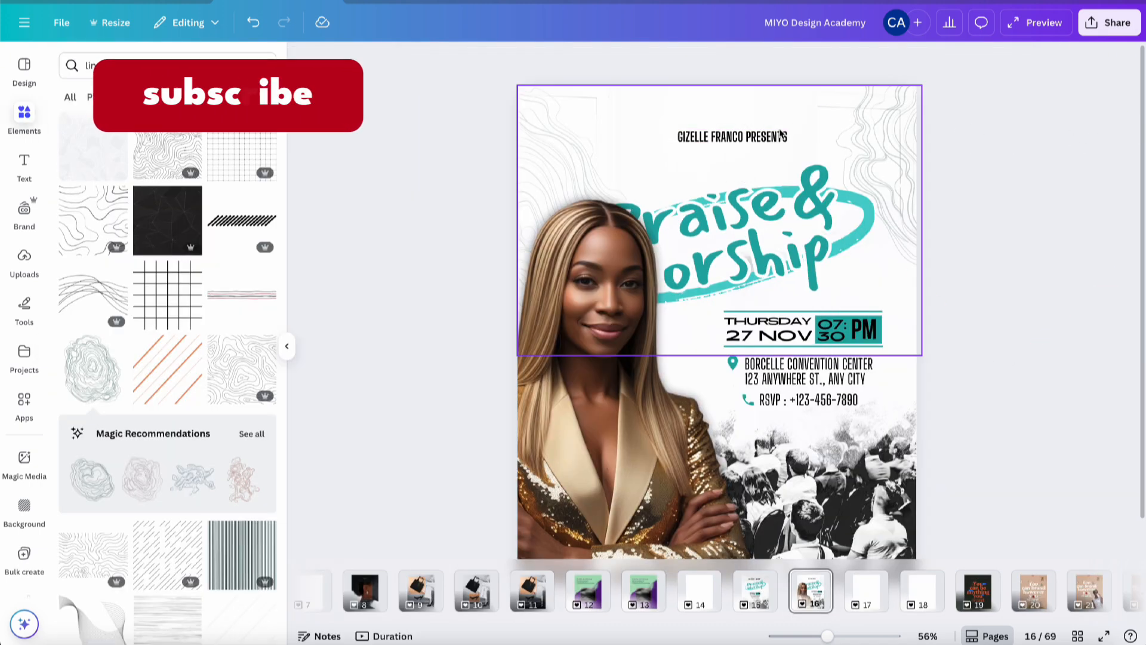
Centre the presenter header line horizontally on the page.
click(761, 136)
click(973, 61)
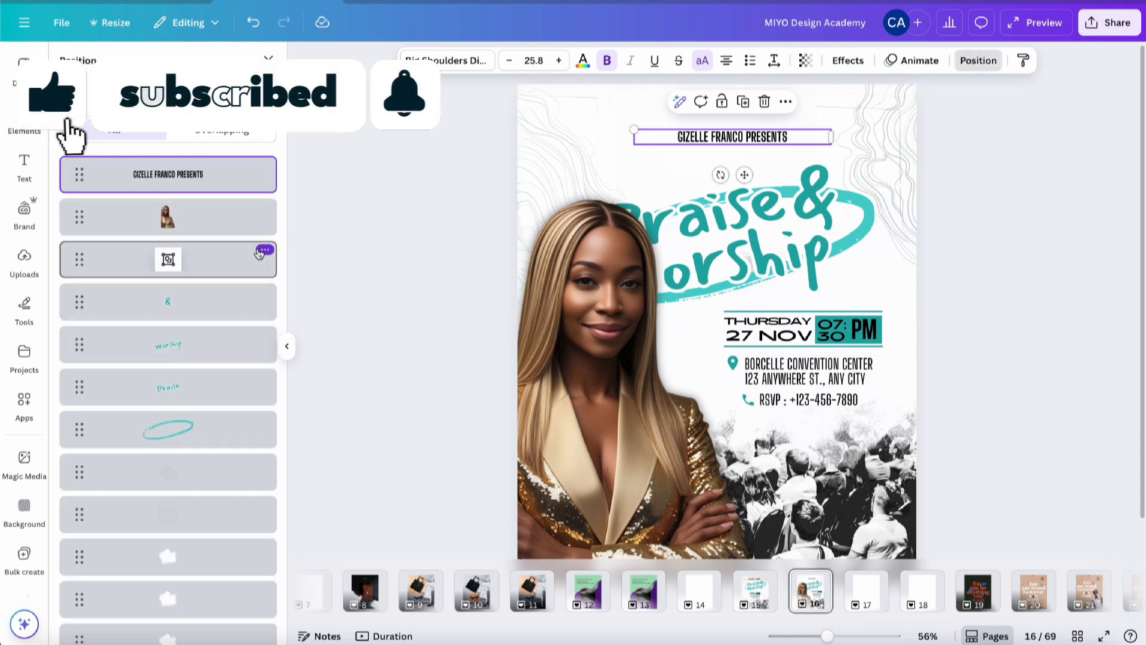
click(95, 134)
click(213, 256)
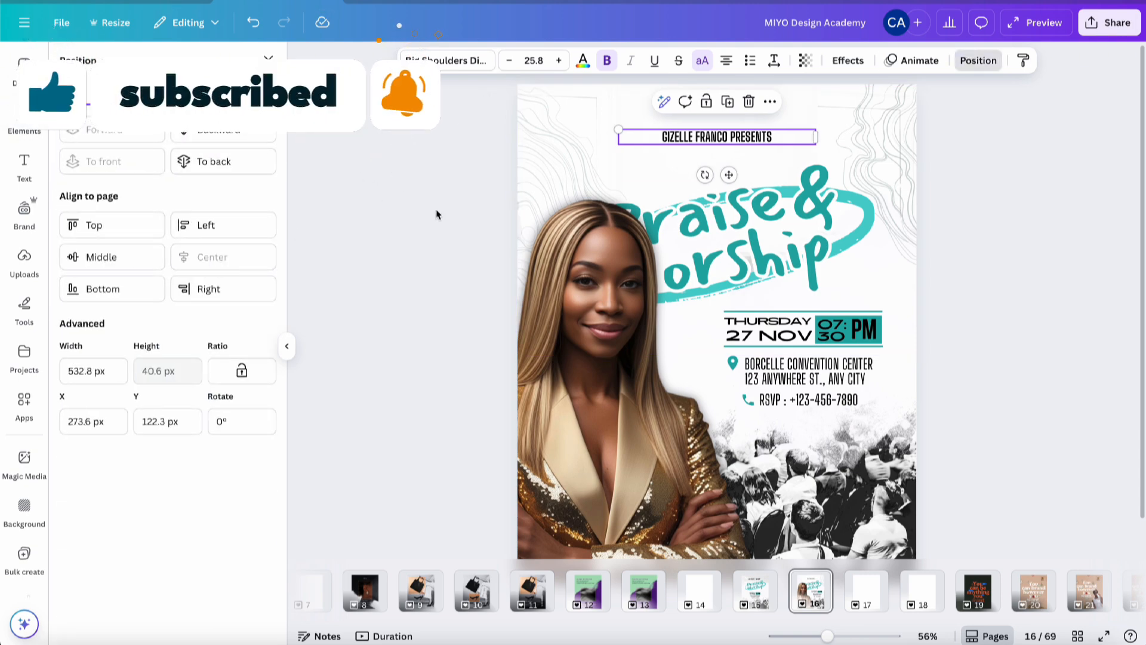
click(993, 179)
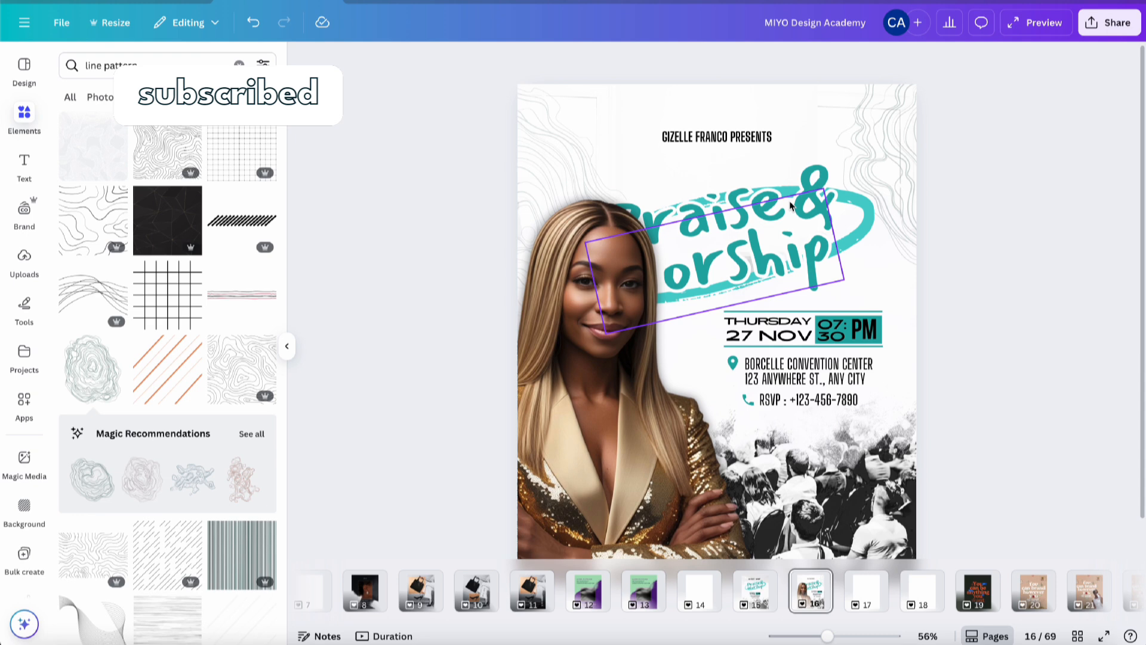
click(814, 195)
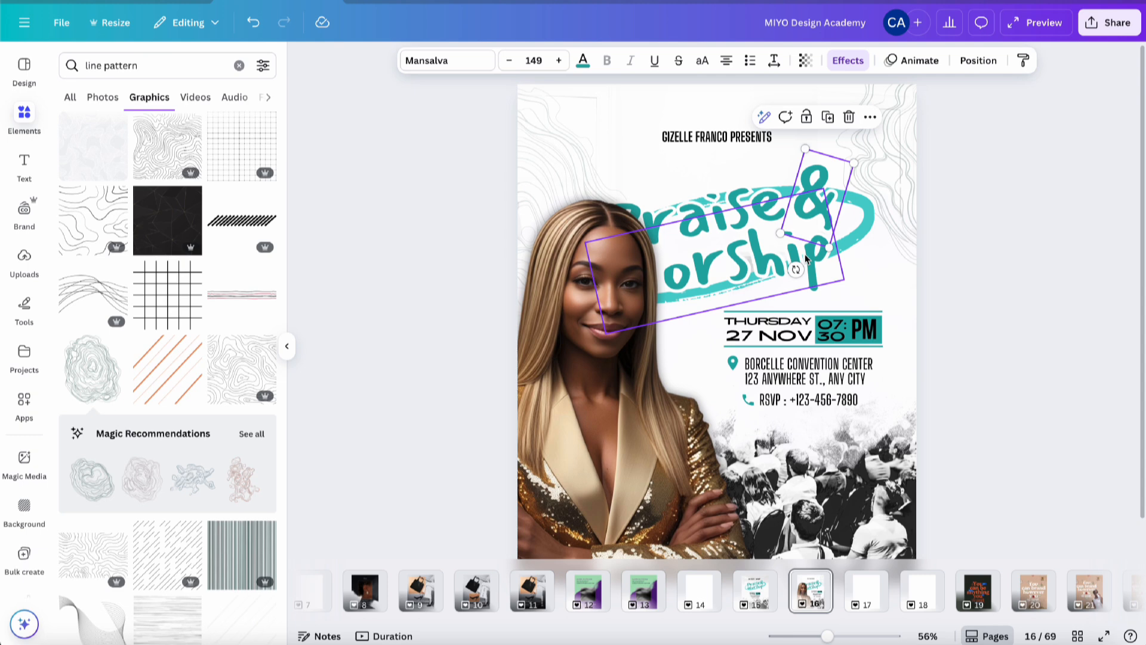
shift+click(805, 253)
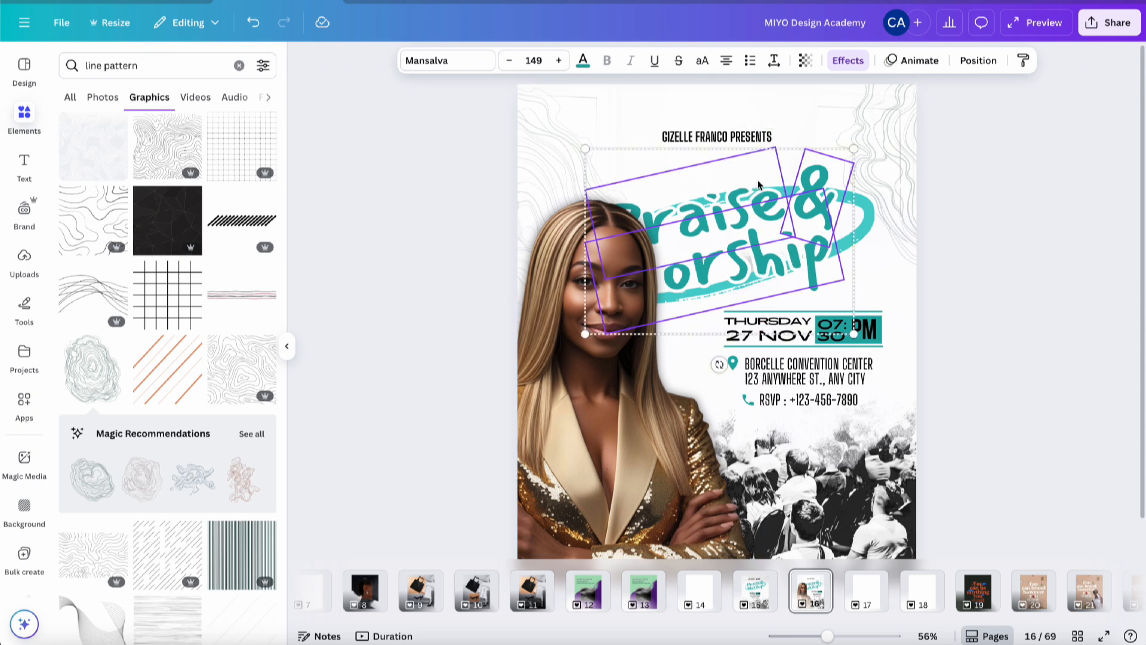
click(1016, 185)
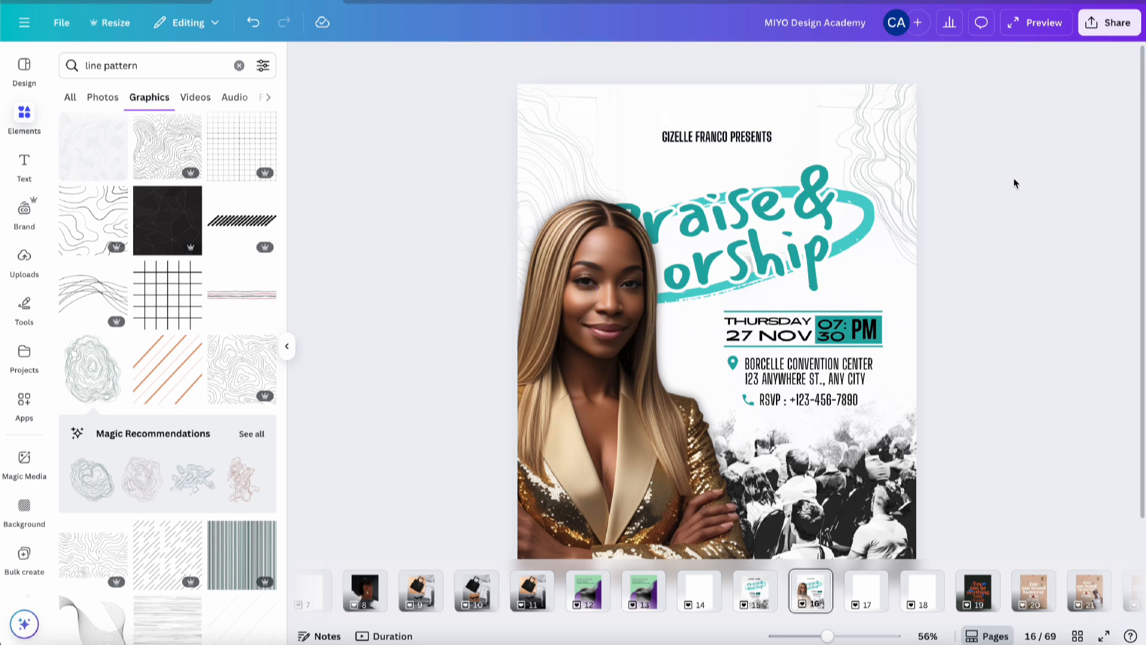
Replace the headline word "Praise" with "Sell" and "Worship" with "Ship".
double_click(766, 188)
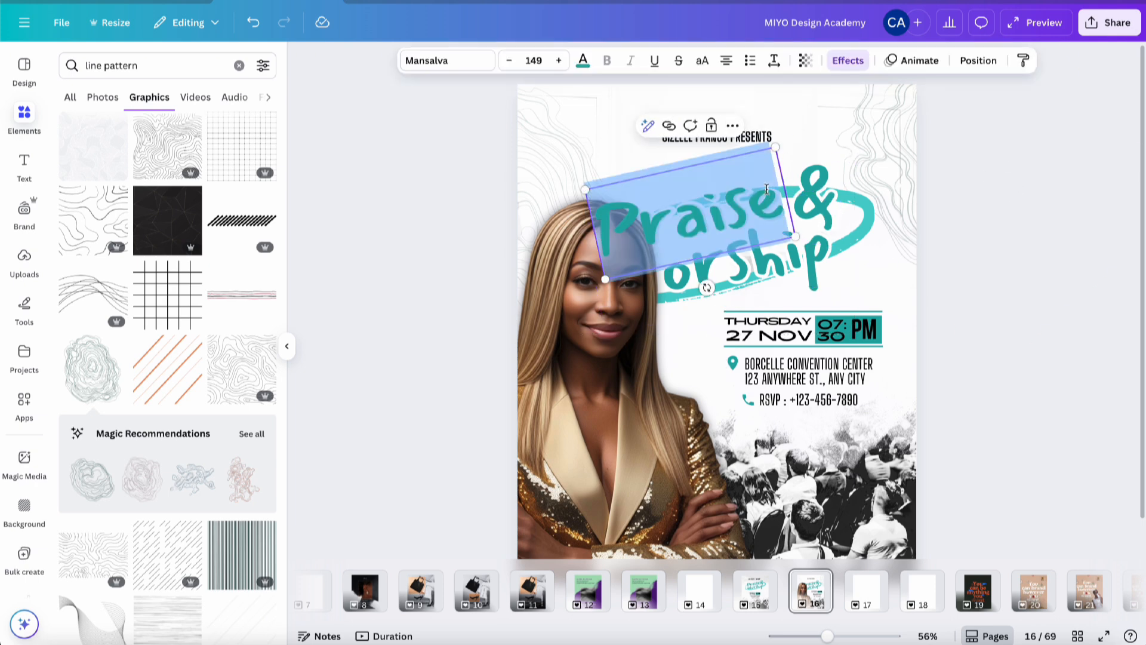
text(Sell)
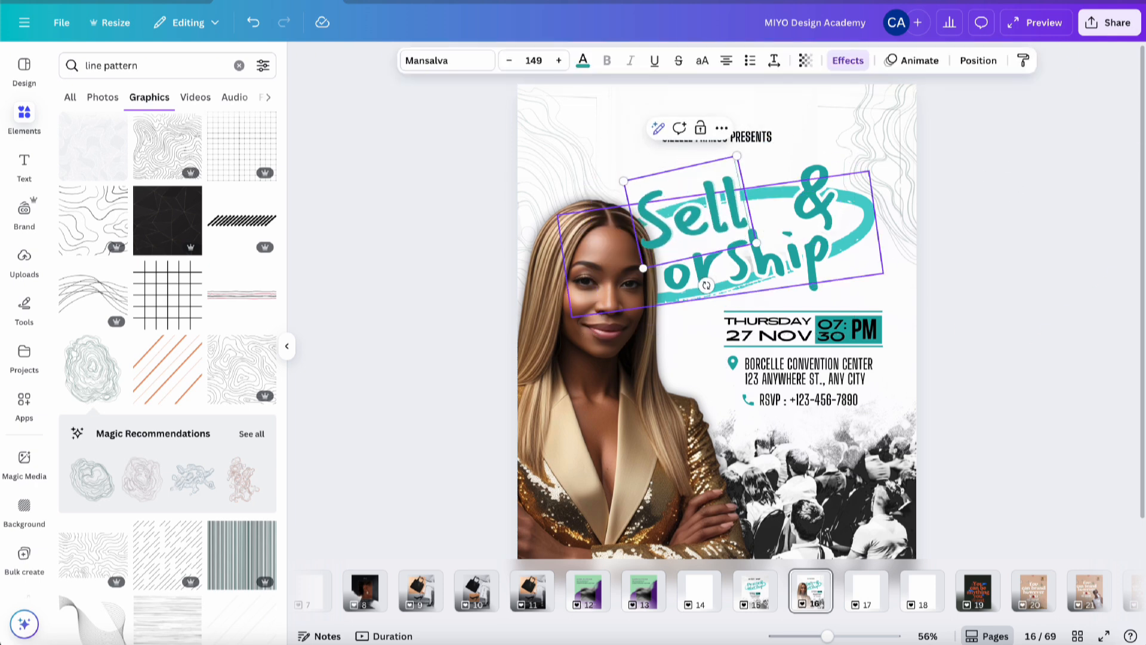
double_click(815, 263)
text(Ship)
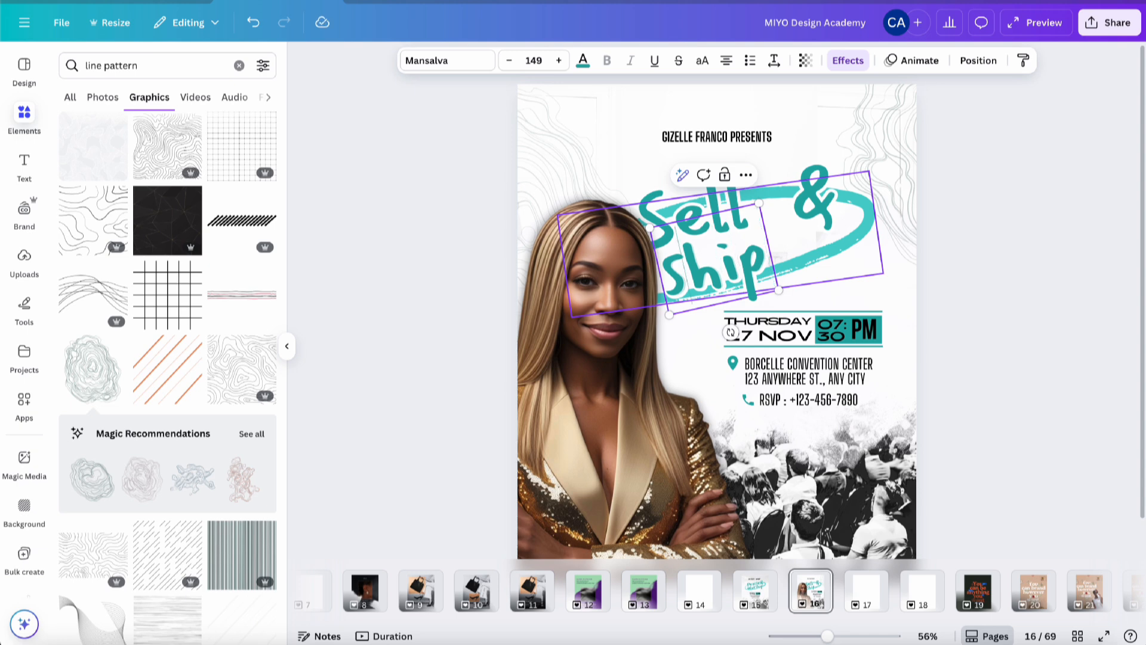
key(BackSpace)
text(S)
click(1010, 248)
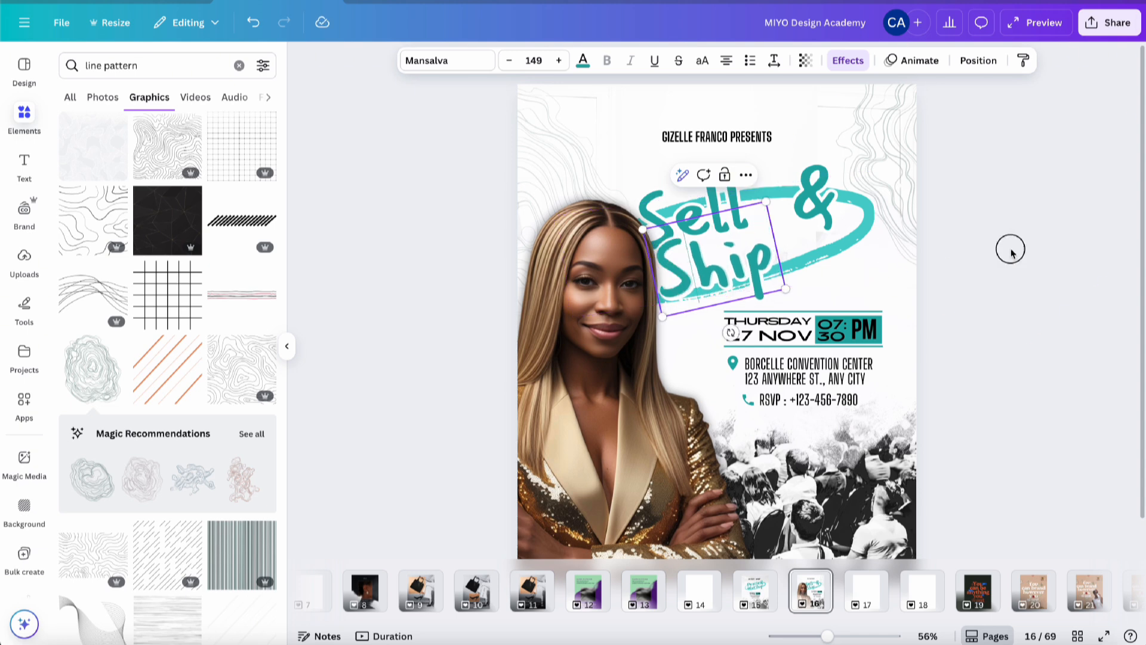
Tilt the headline word "Sell" slightly clockwise and move it up beside the ampersand, just under the presenter line.
click(716, 189)
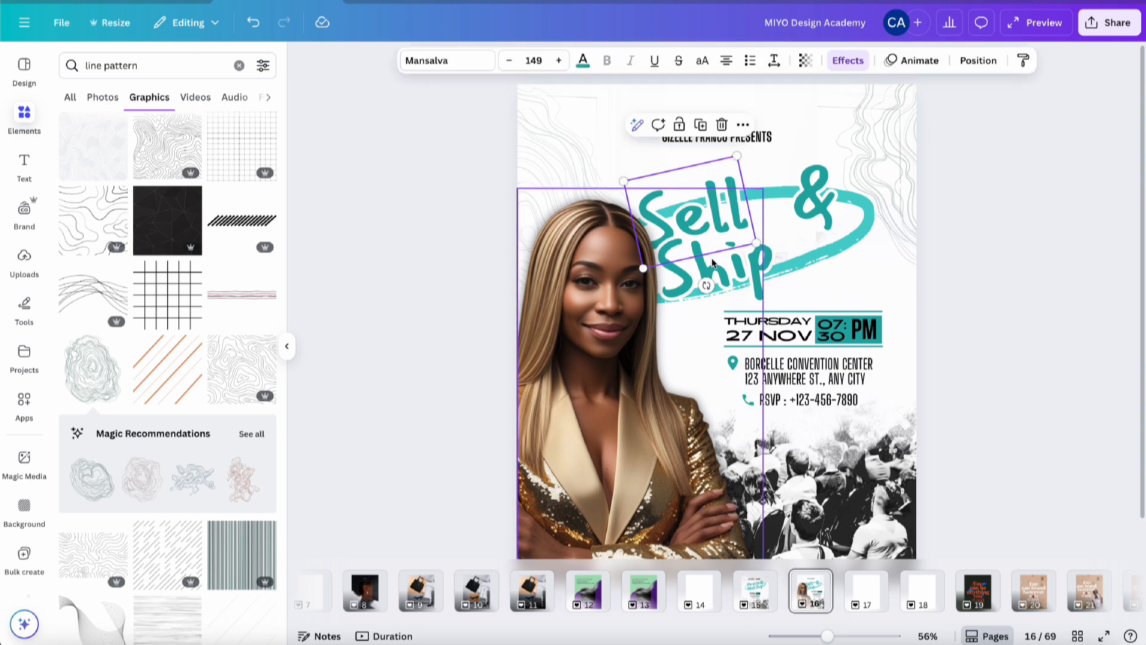
drag(705, 284, 678, 280)
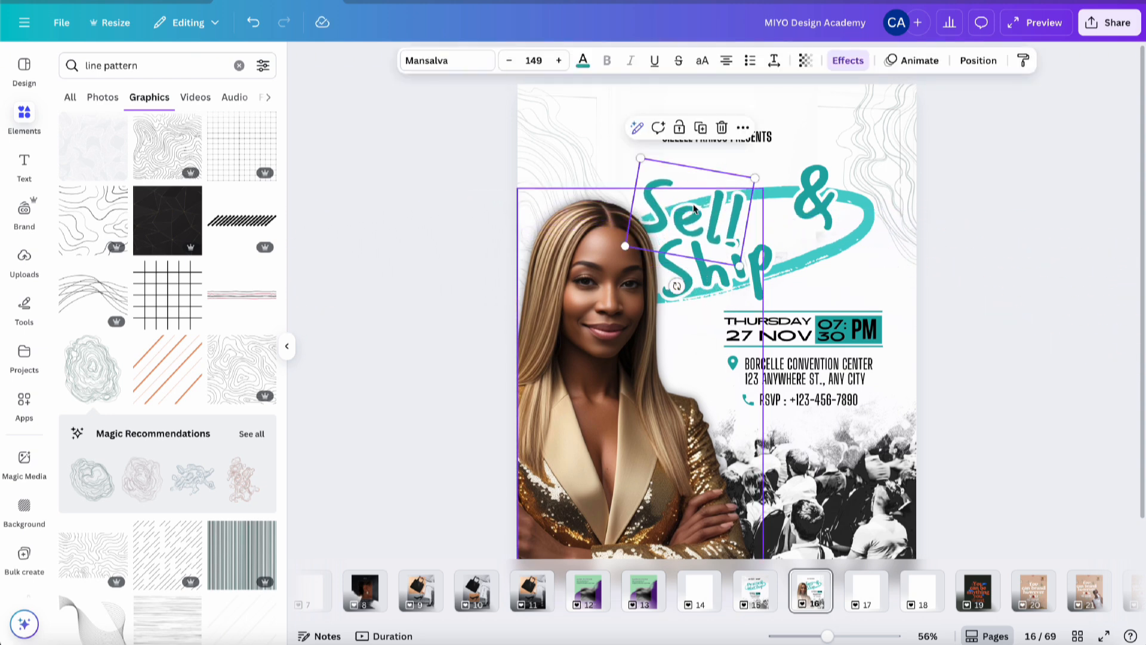
drag(717, 182, 753, 149)
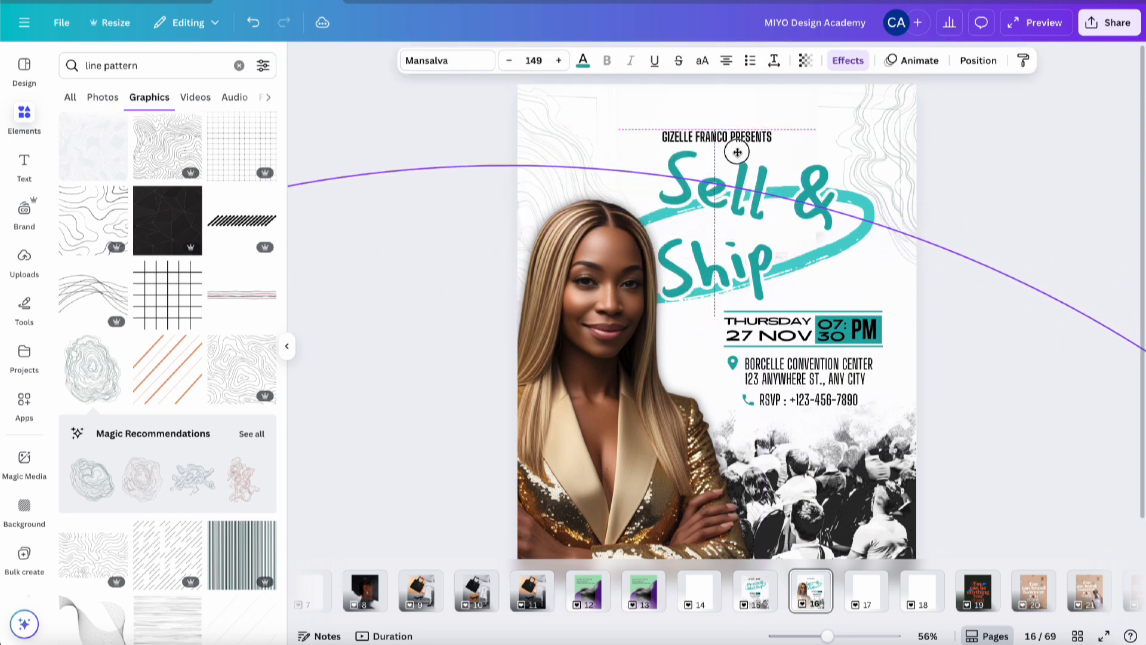
drag(704, 263, 709, 259)
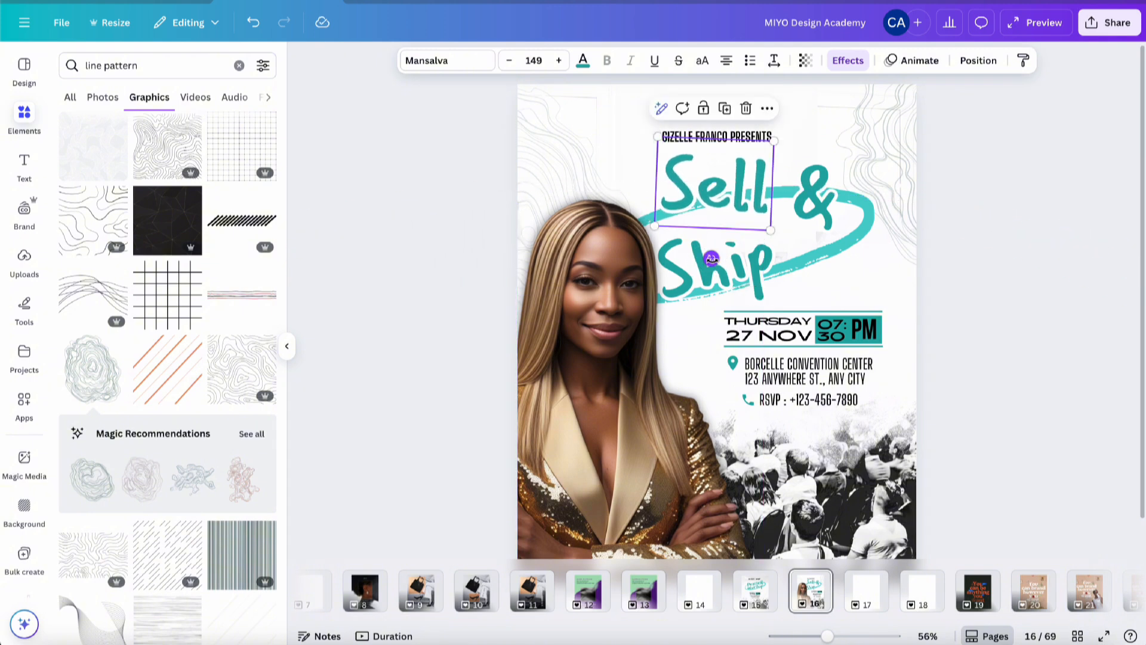
Move "Ship" below the ampersand with a slight upward tilt and tighten the spacing between "Sell" and the ampersand.
drag(771, 281, 876, 274)
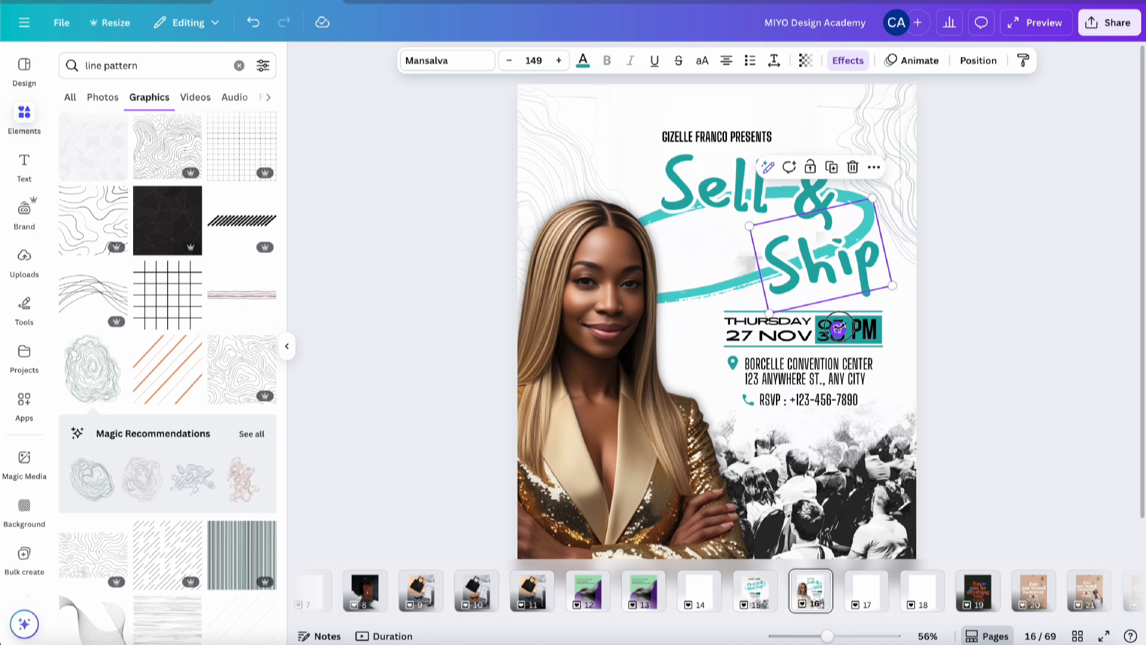
click(744, 173)
drag(745, 173, 738, 178)
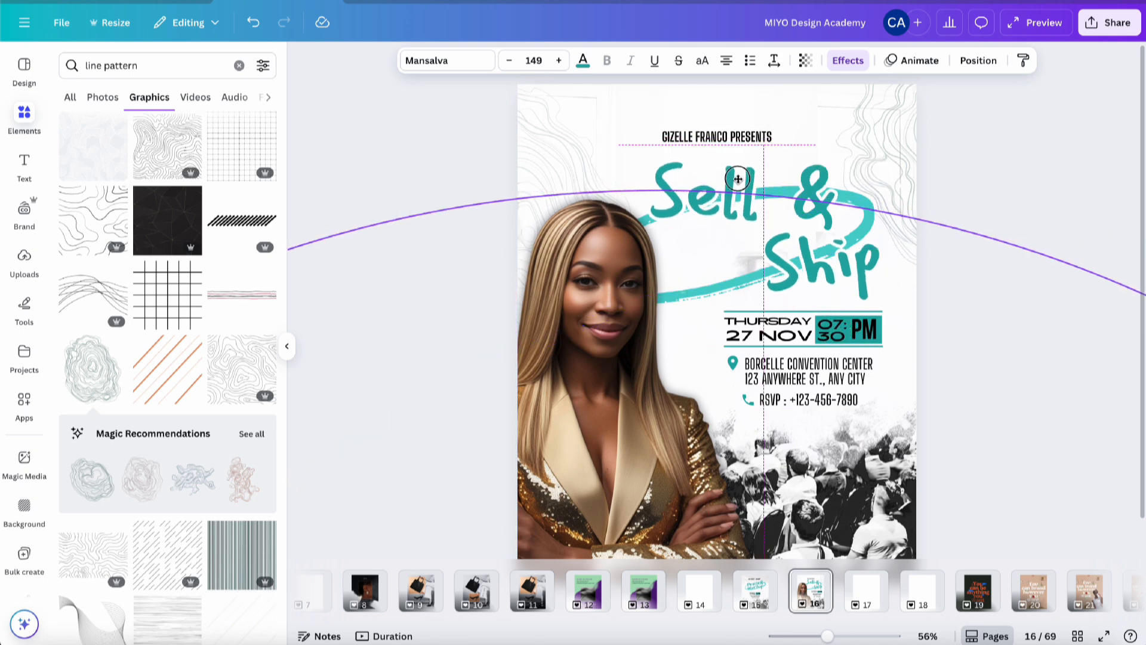
click(794, 177)
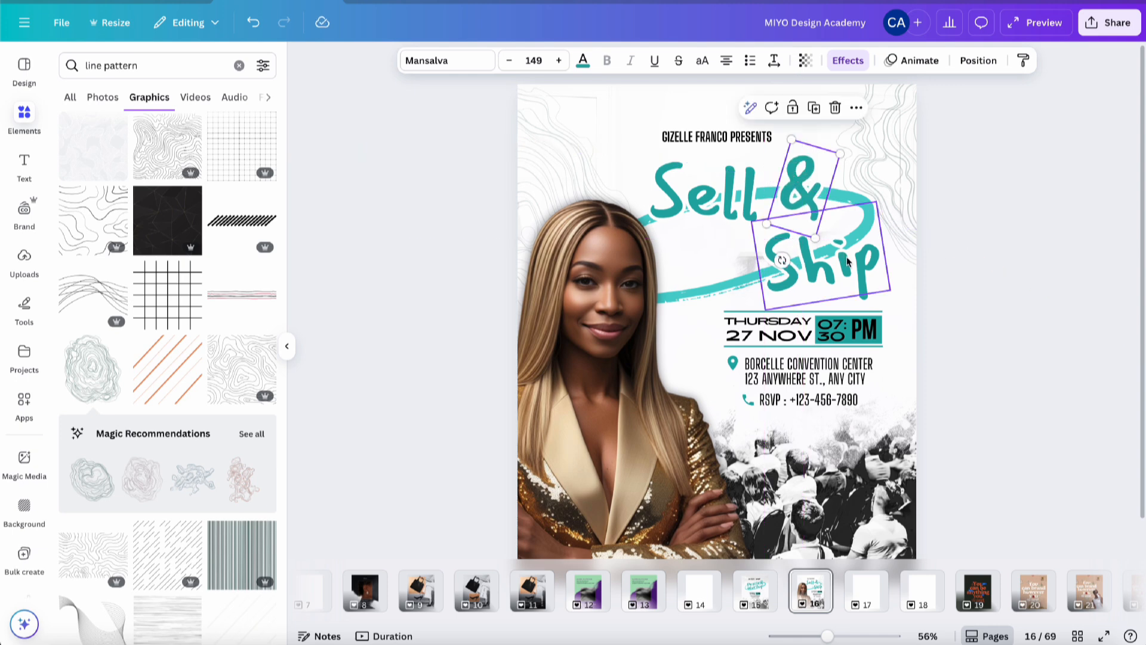
drag(849, 264, 857, 260)
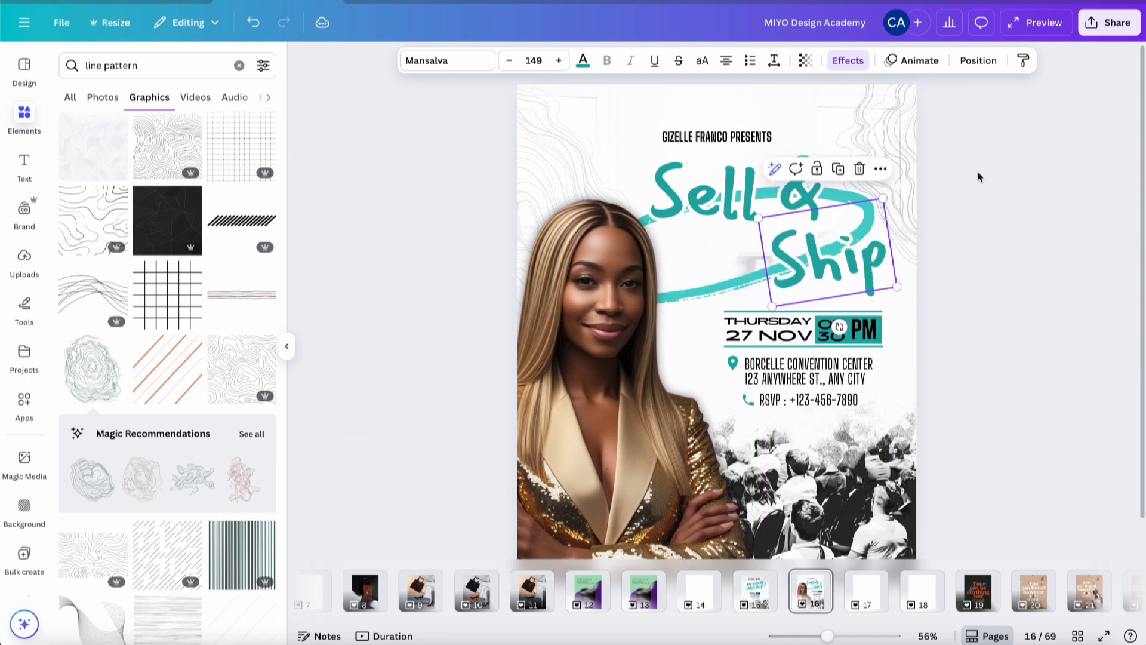
Delete the teal brush-stroke loop behind the headline.
click(987, 171)
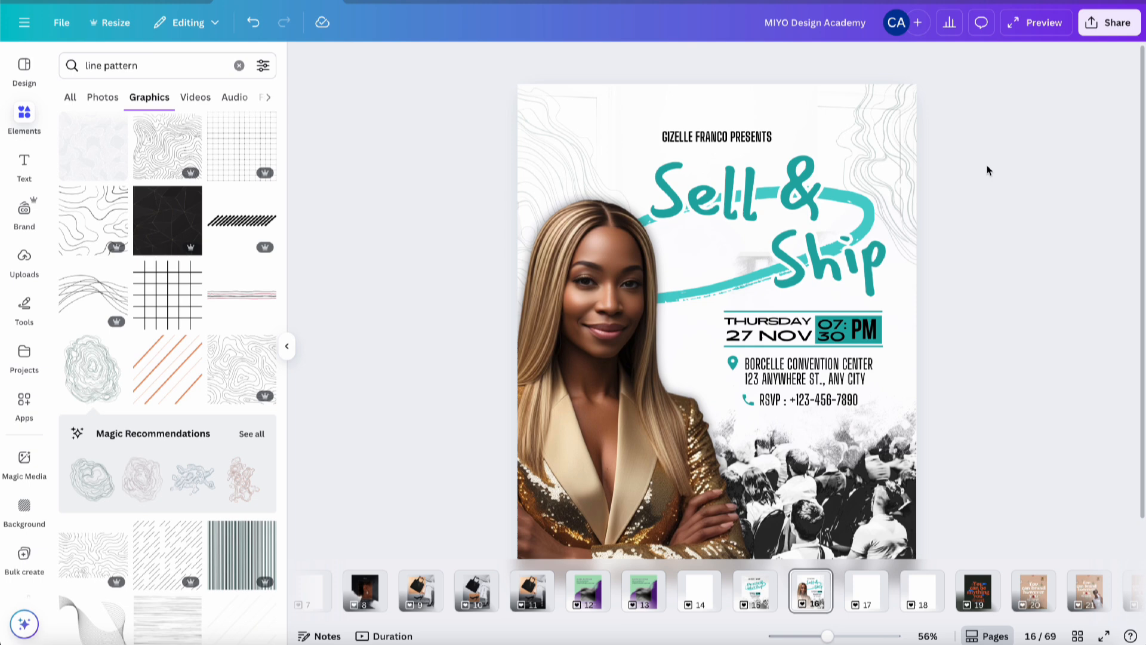
click(860, 202)
key(Delete)
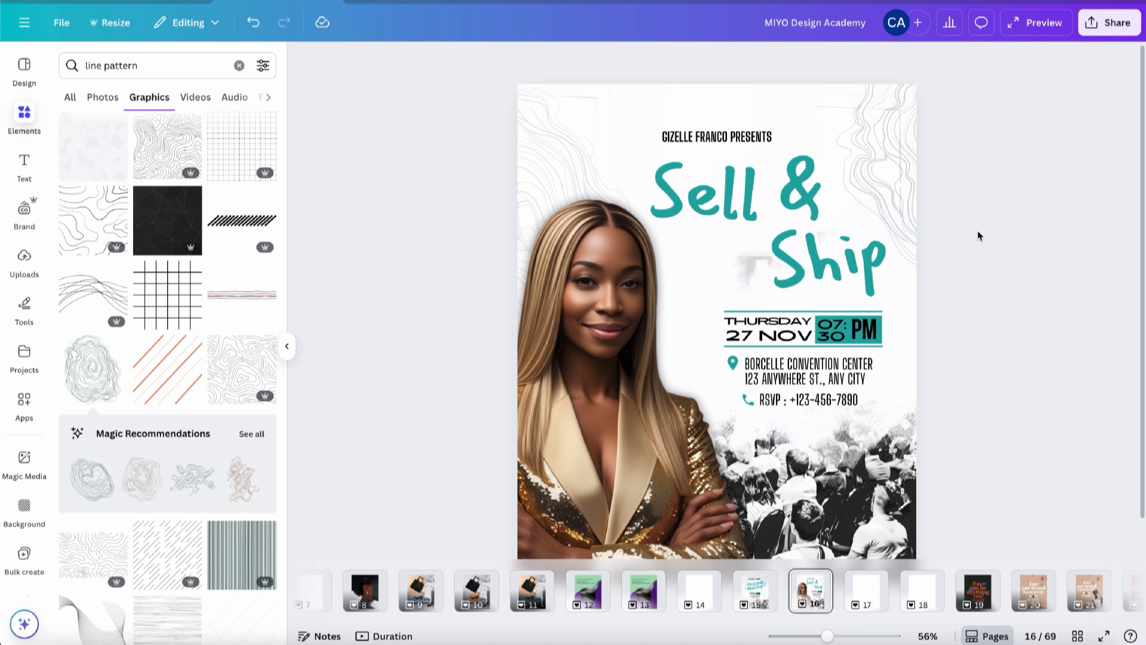
Set the font of the headline word "Sell" to Chunk Five, chosen from the Corporate fonts.
click(720, 191)
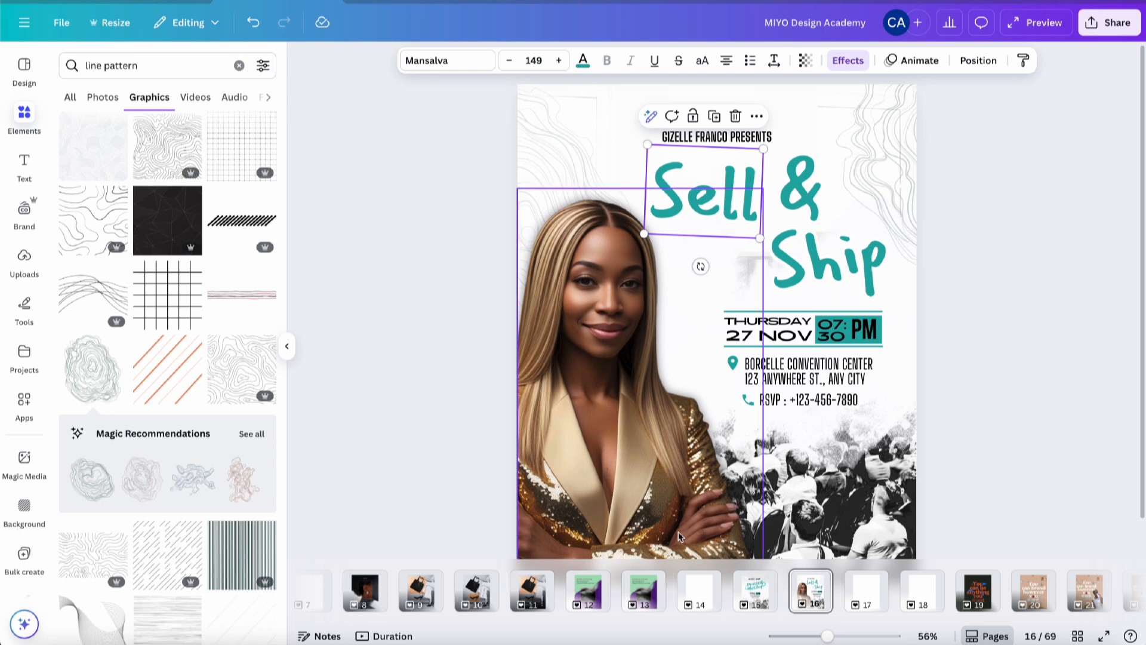
click(435, 60)
scroll(112, 164, right, 2)
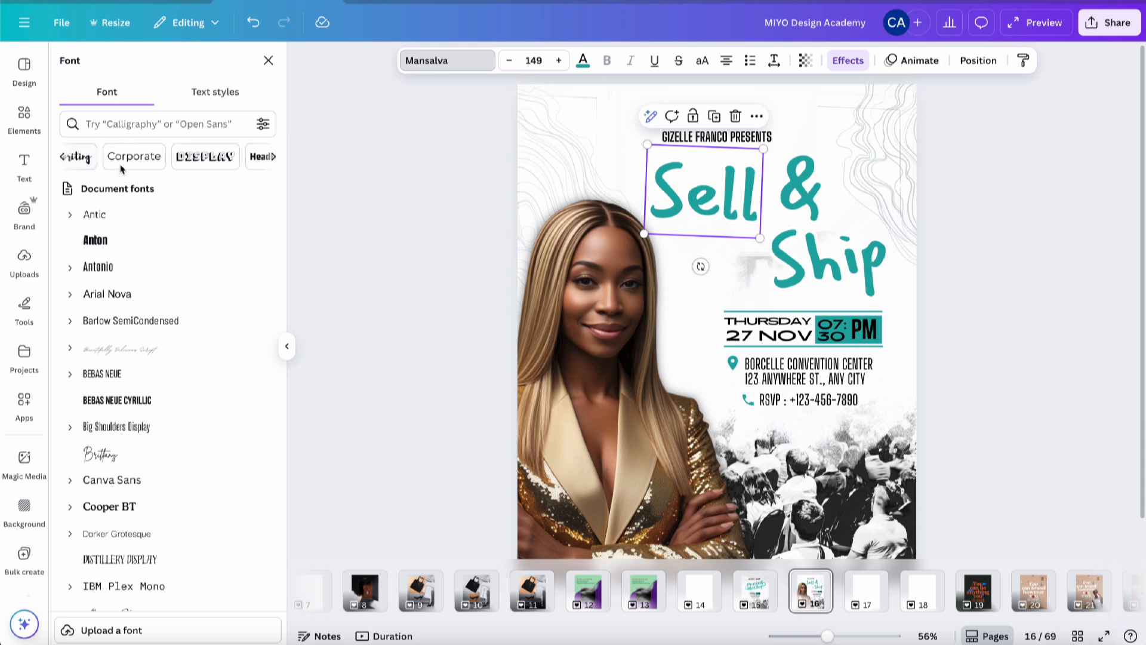
click(119, 167)
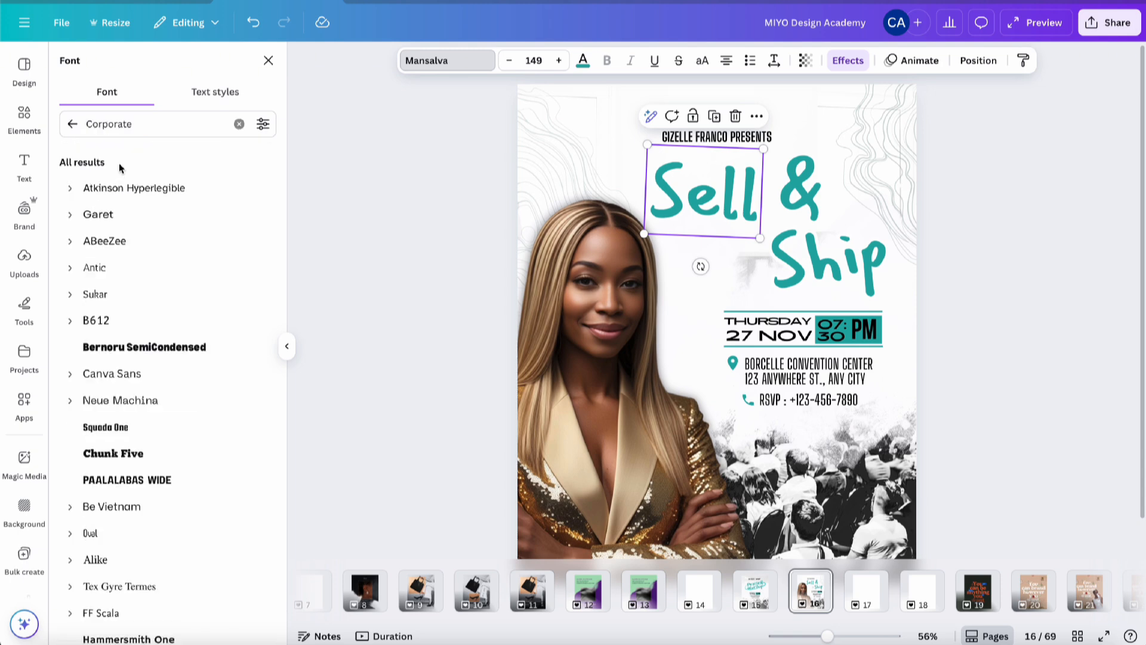
scroll(168, 398, down, 3)
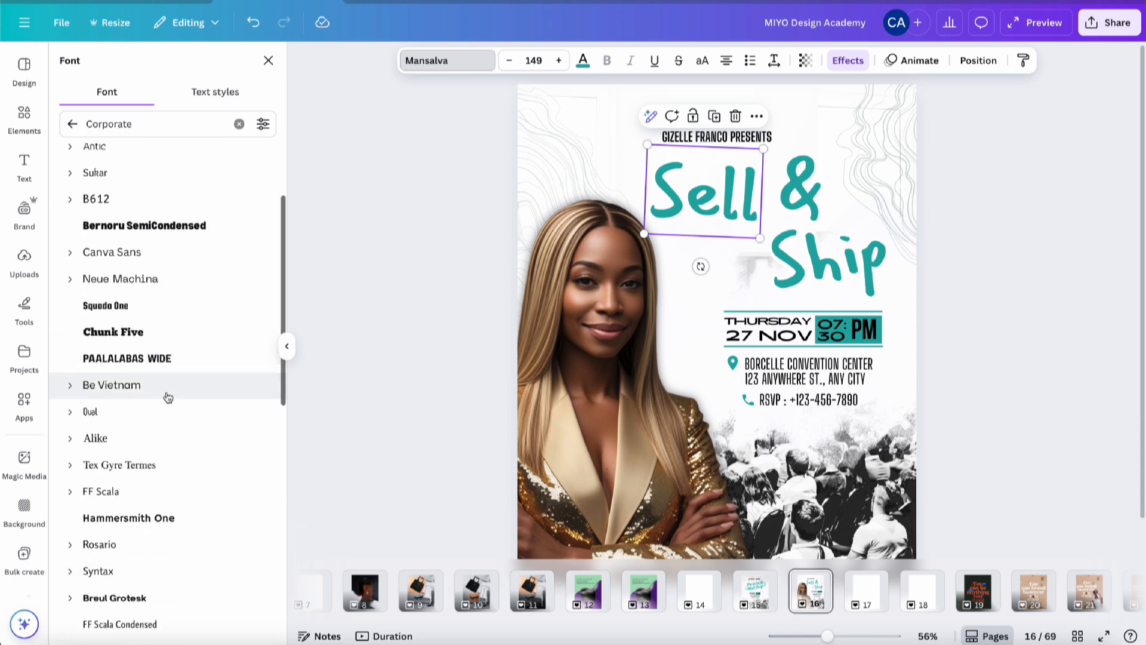
click(161, 326)
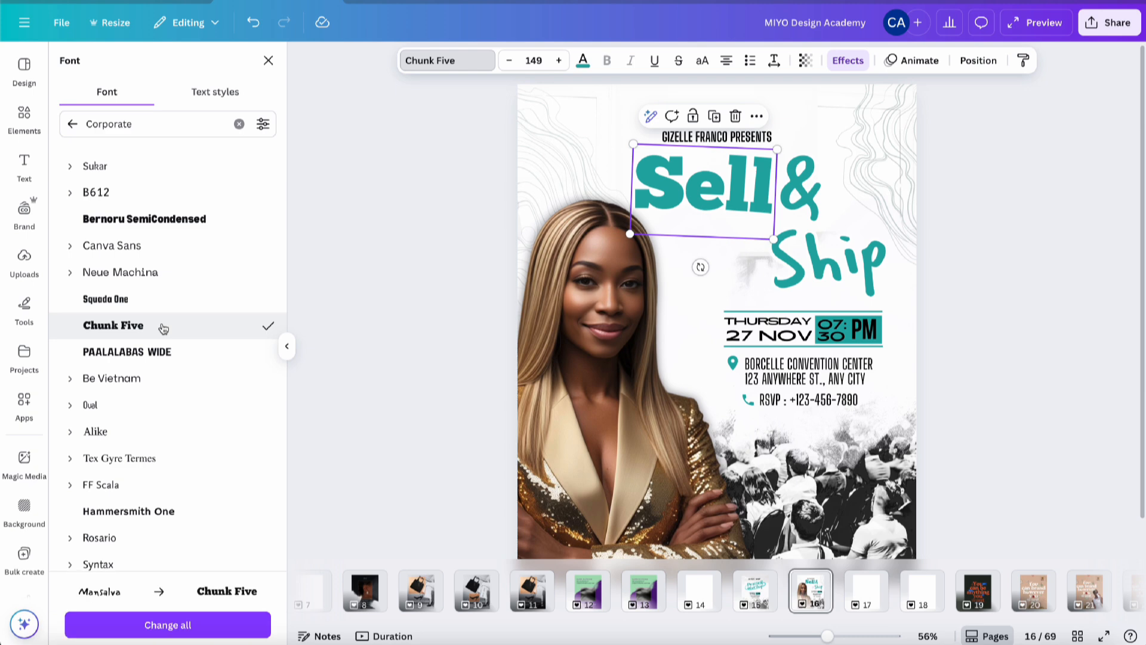
Apply the Chunk Five font to the ampersand and the word "Ship" to match "Sell".
click(811, 191)
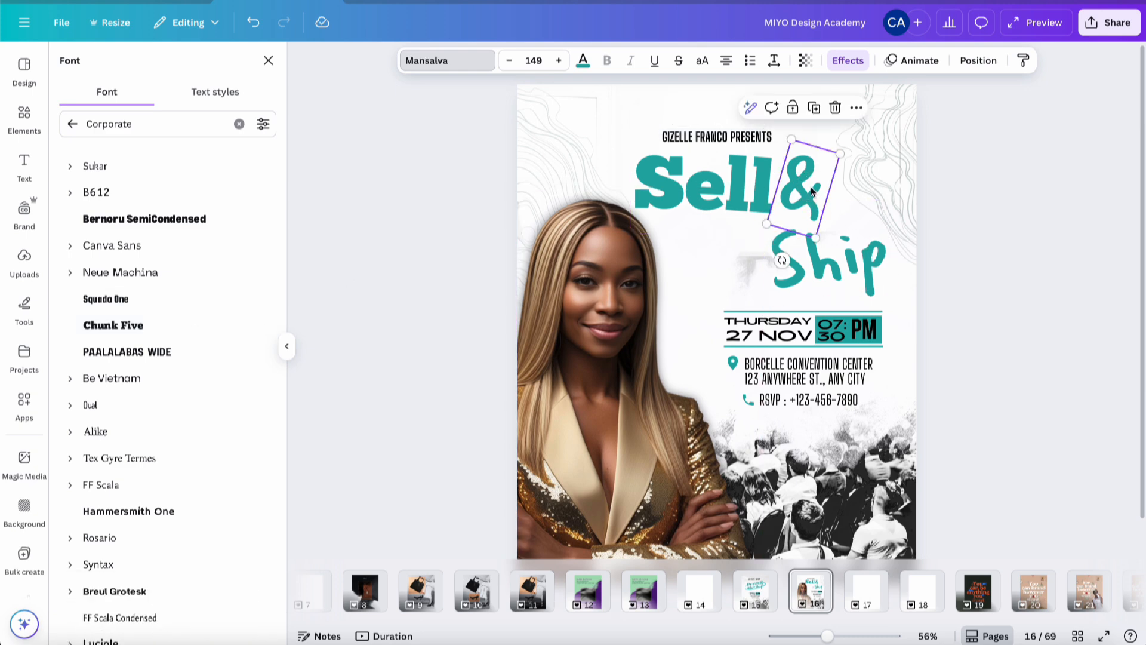
click(154, 326)
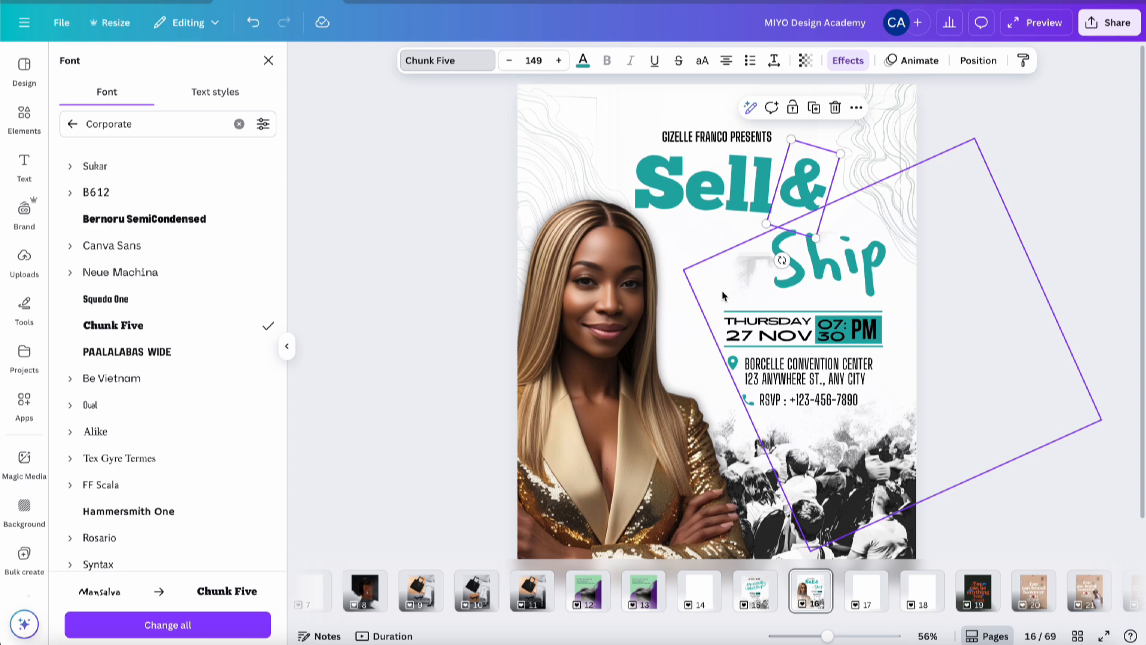
click(824, 262)
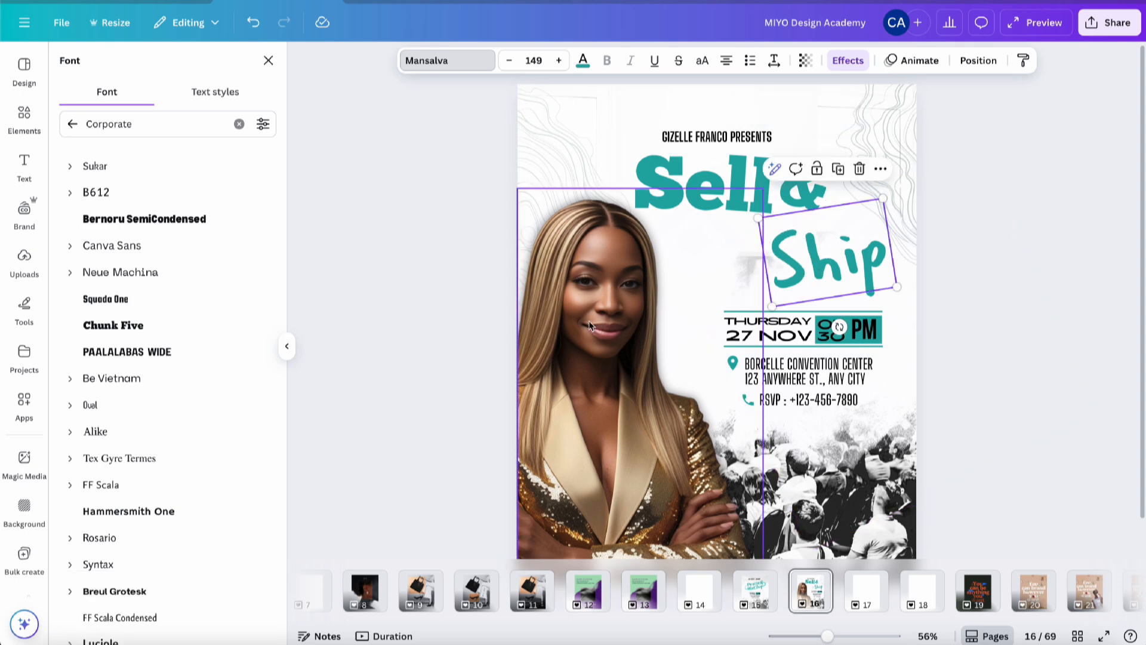
click(114, 326)
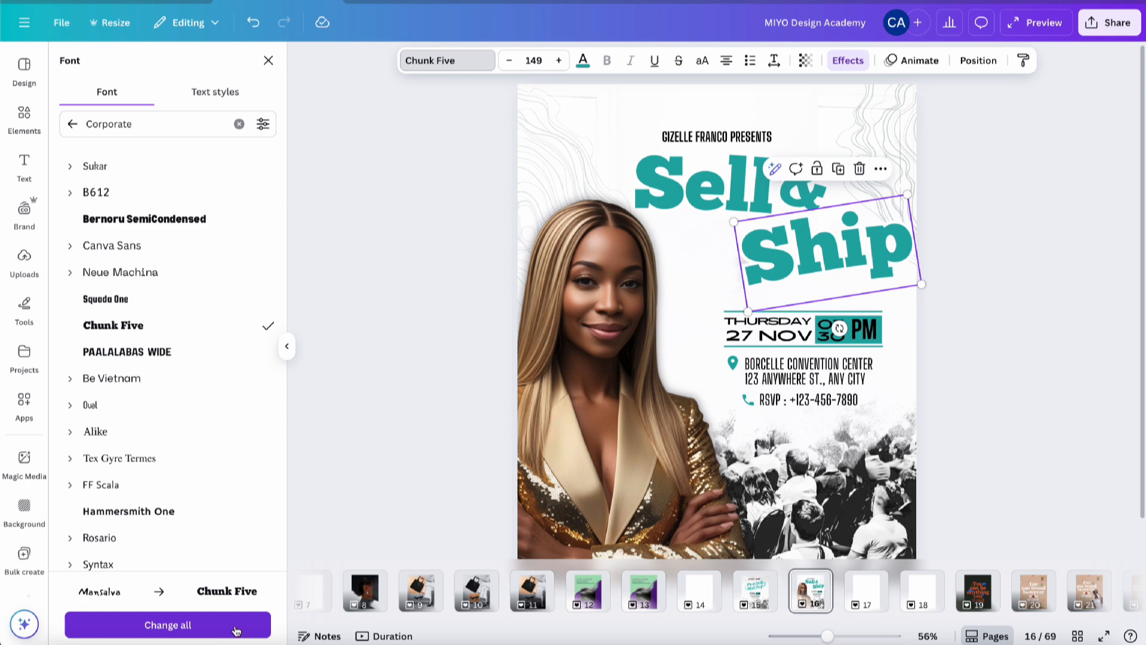
click(1012, 293)
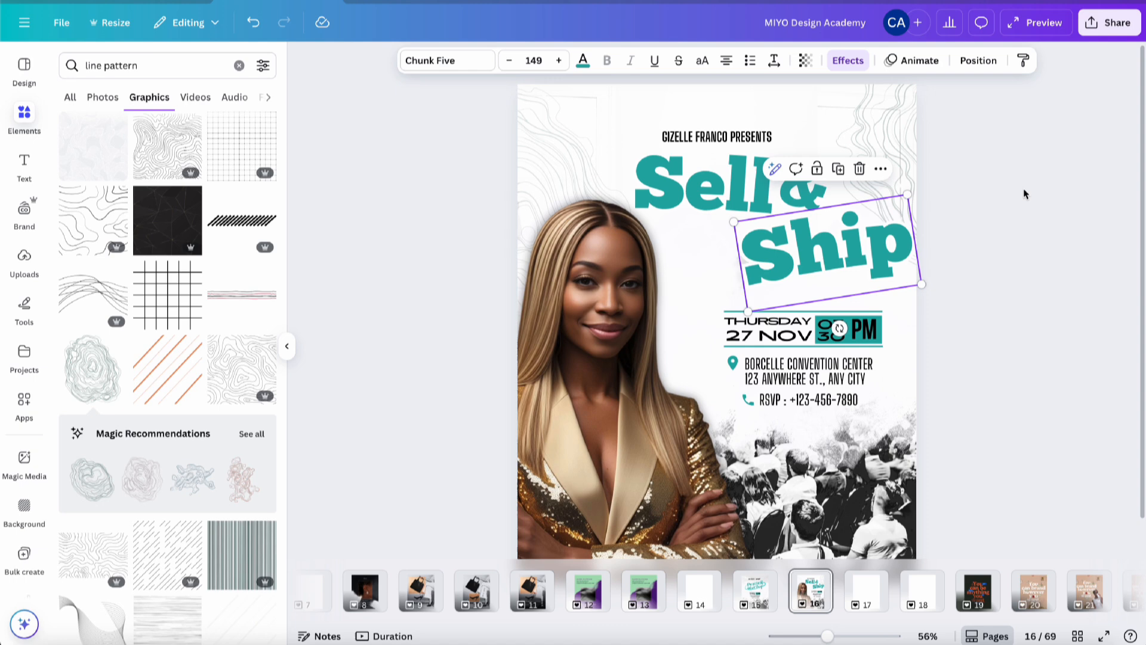
click(1026, 194)
Lower and level the word "Sell", and shift the ampersand sideways so the two sit together without overlapping.
click(700, 227)
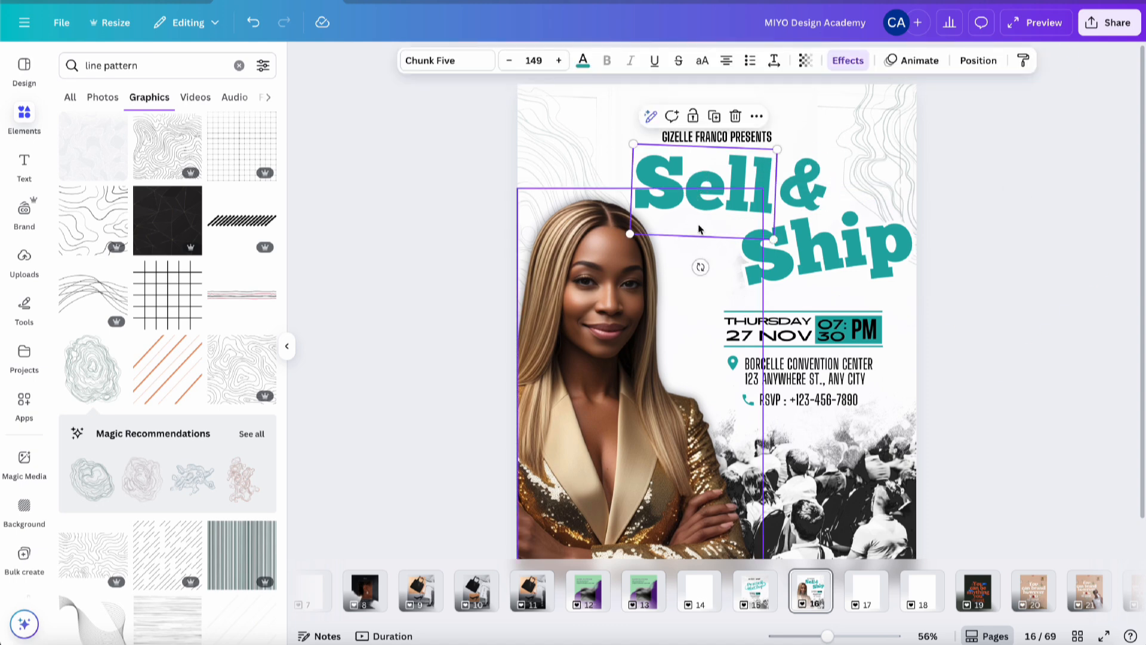
drag(686, 172, 699, 178)
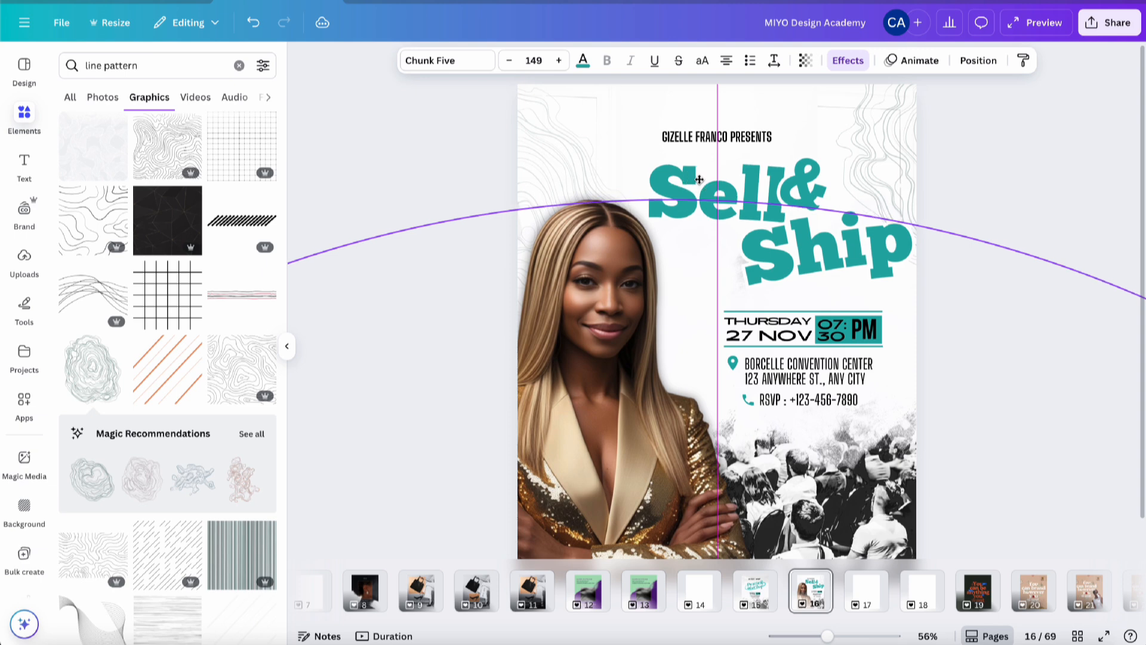
drag(710, 266, 716, 277)
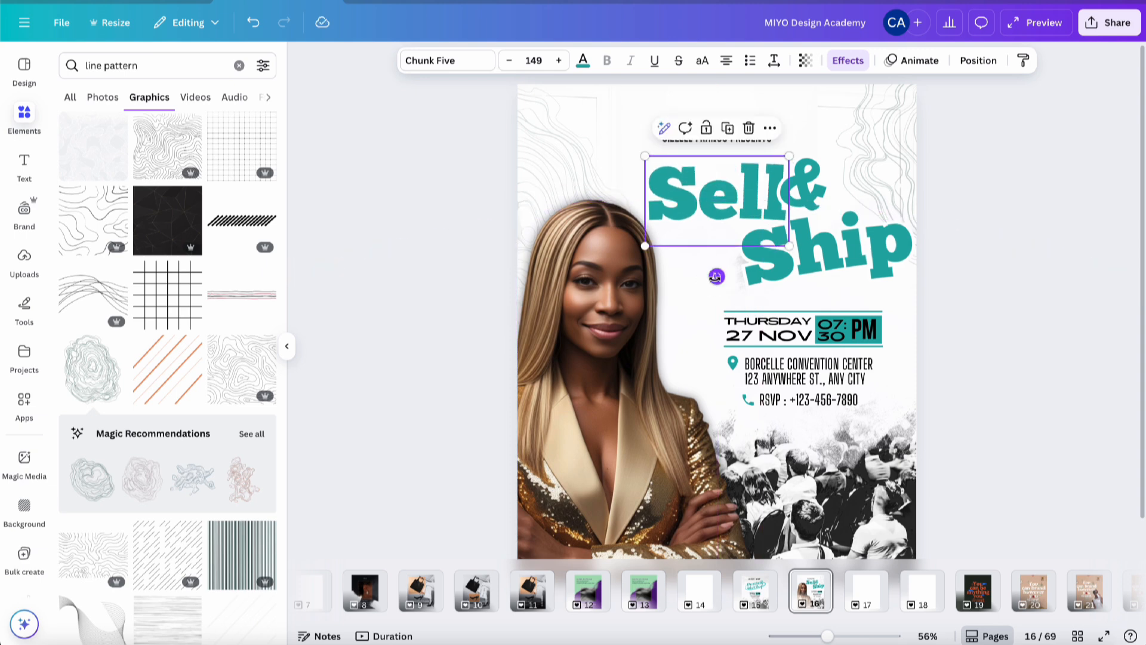
drag(812, 188, 824, 182)
Set the text curve of "Ship" to -50 and reposition the word centrally above the date block.
click(848, 276)
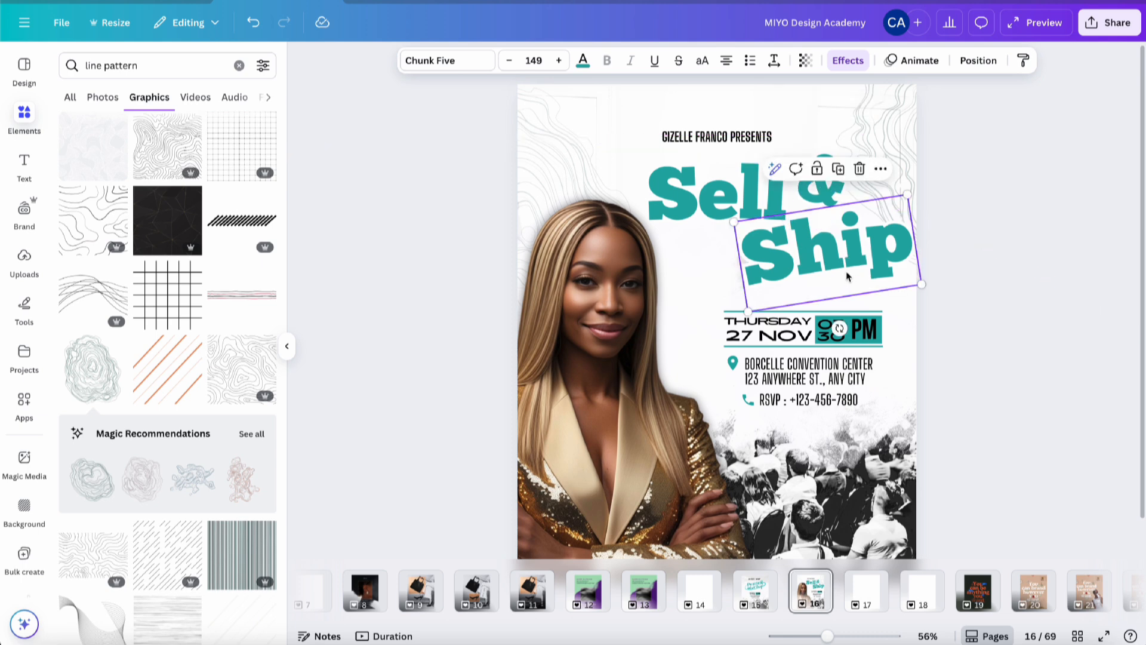
click(844, 60)
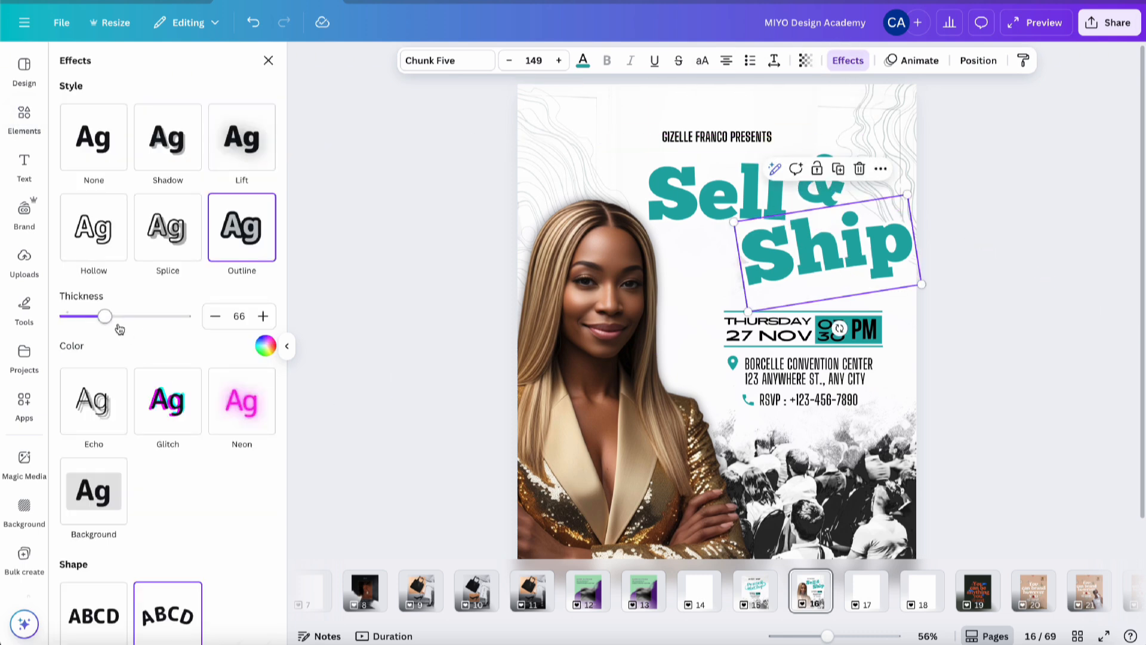
scroll(179, 545, down, 2)
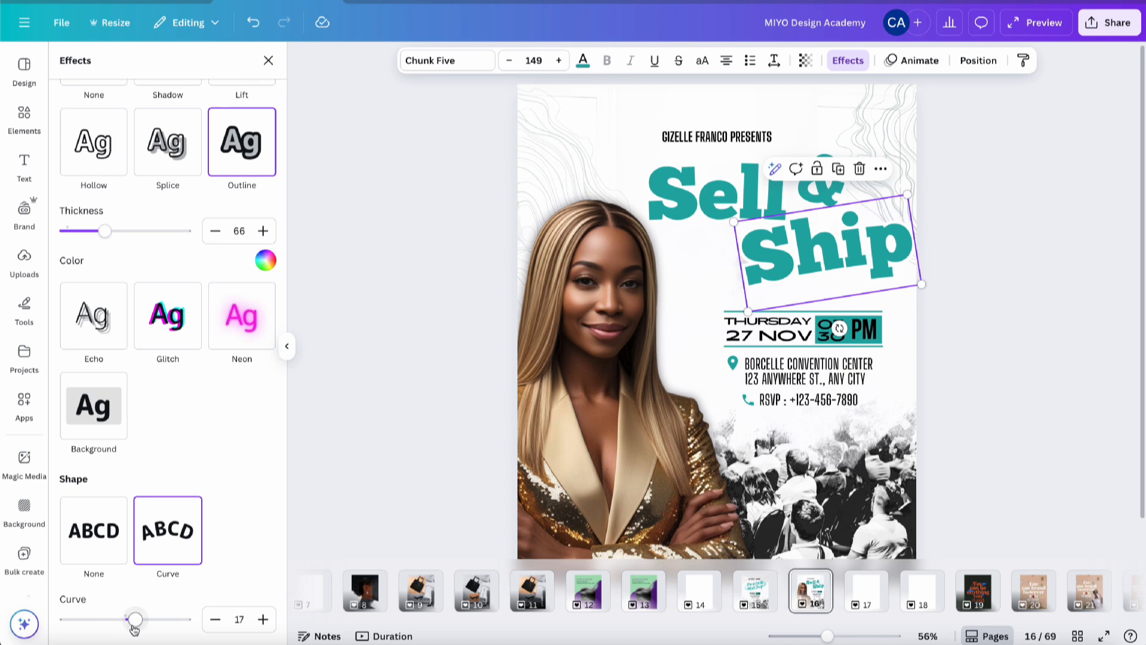
drag(135, 619, 95, 619)
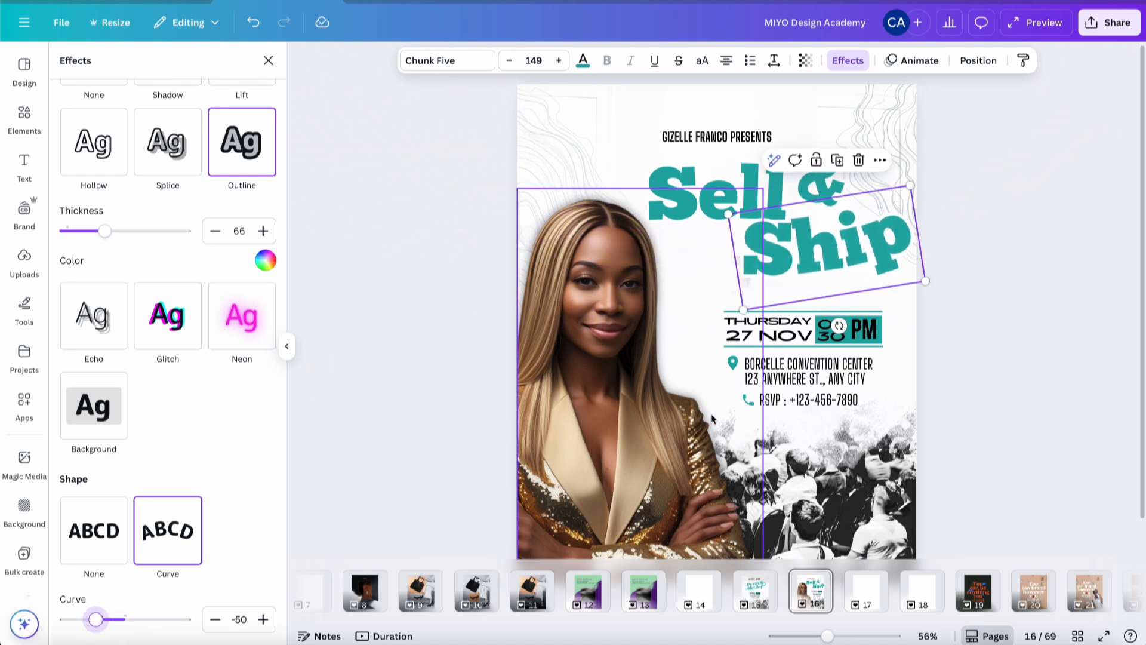
drag(855, 253, 837, 265)
Recolour the headline ampersand golden brown, using the gold swatch from the photo colours of the teal-and-orange patterned image.
click(834, 197)
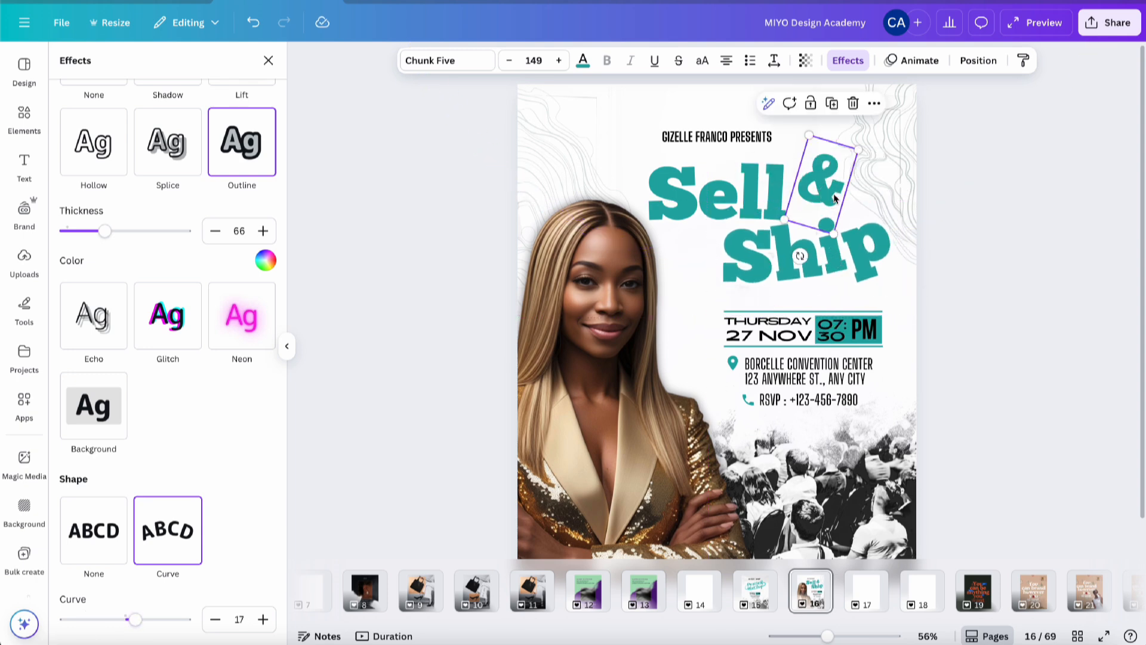
click(583, 62)
scroll(166, 451, down, 3)
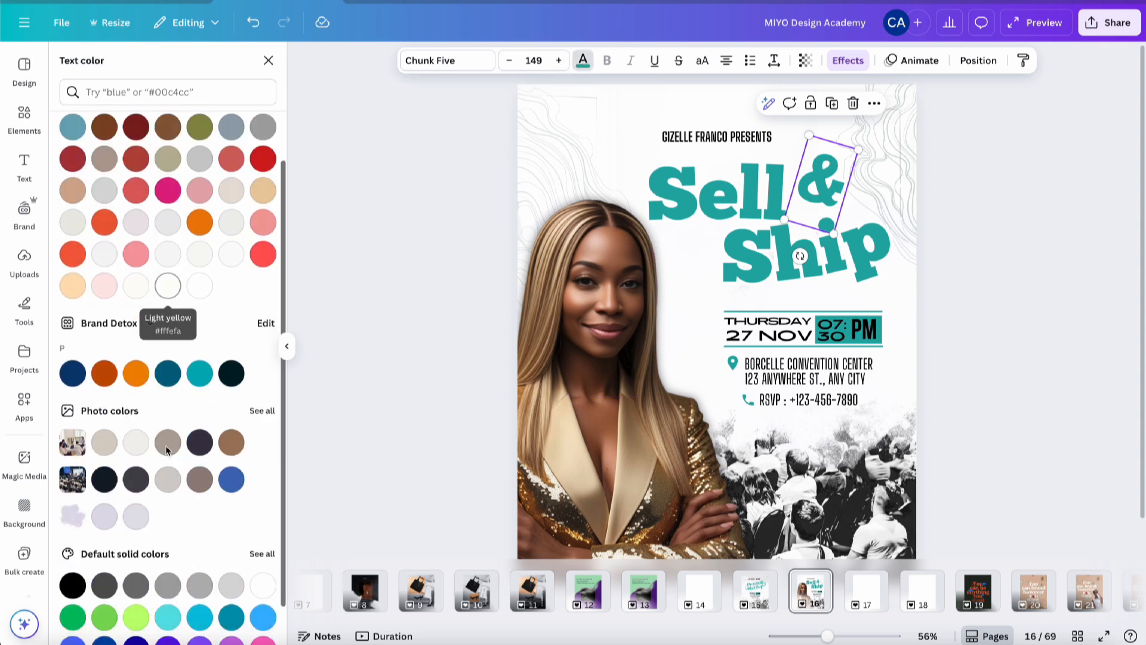
scroll(167, 451, down, 2)
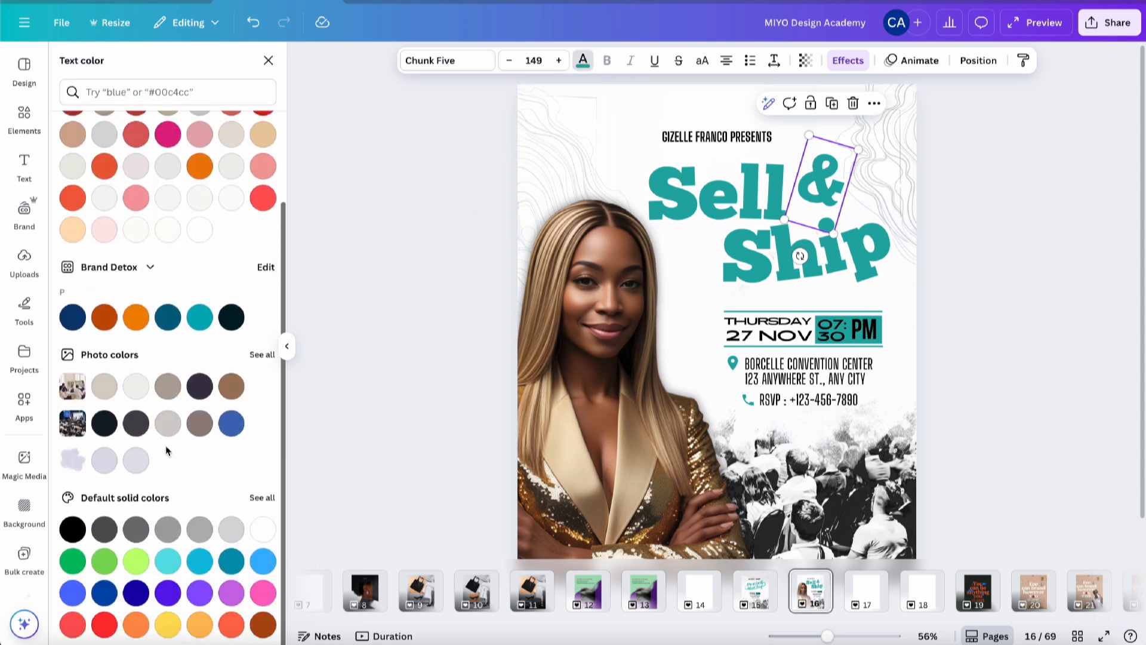
click(259, 357)
scroll(259, 358, down, 8)
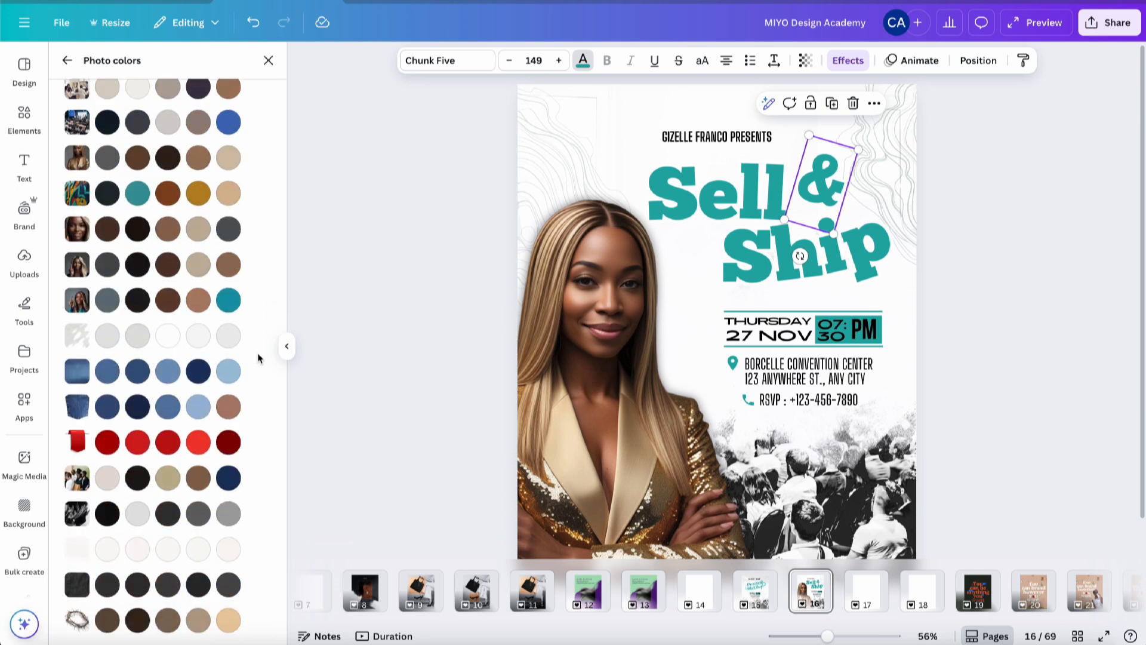
scroll(259, 359, up, 1)
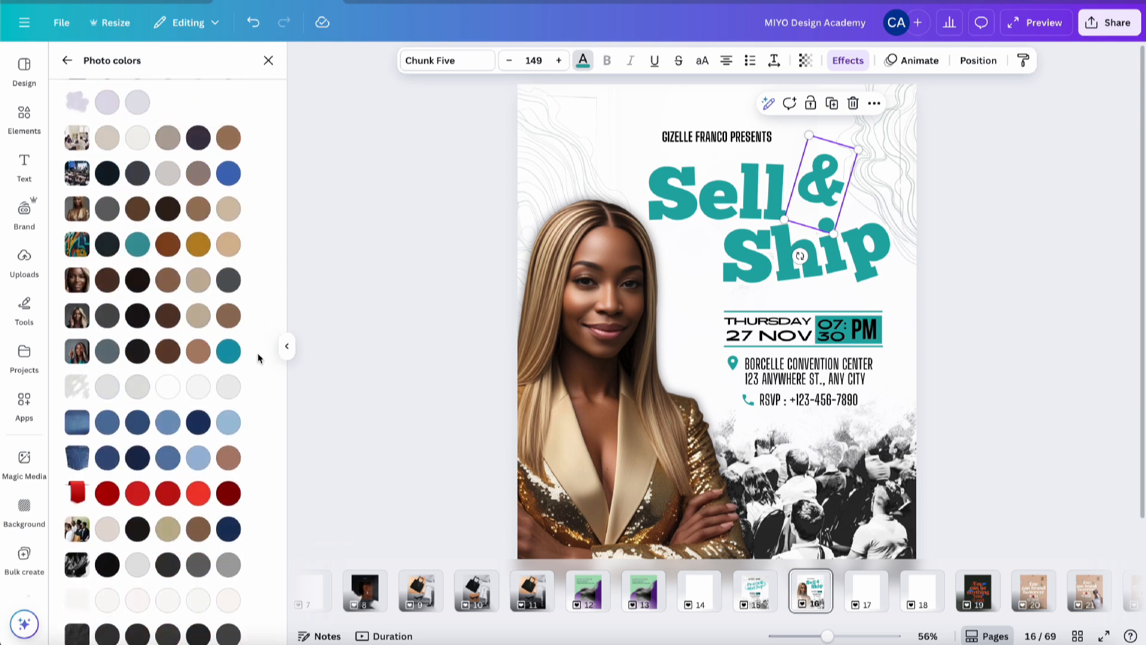
scroll(218, 335, up, 6)
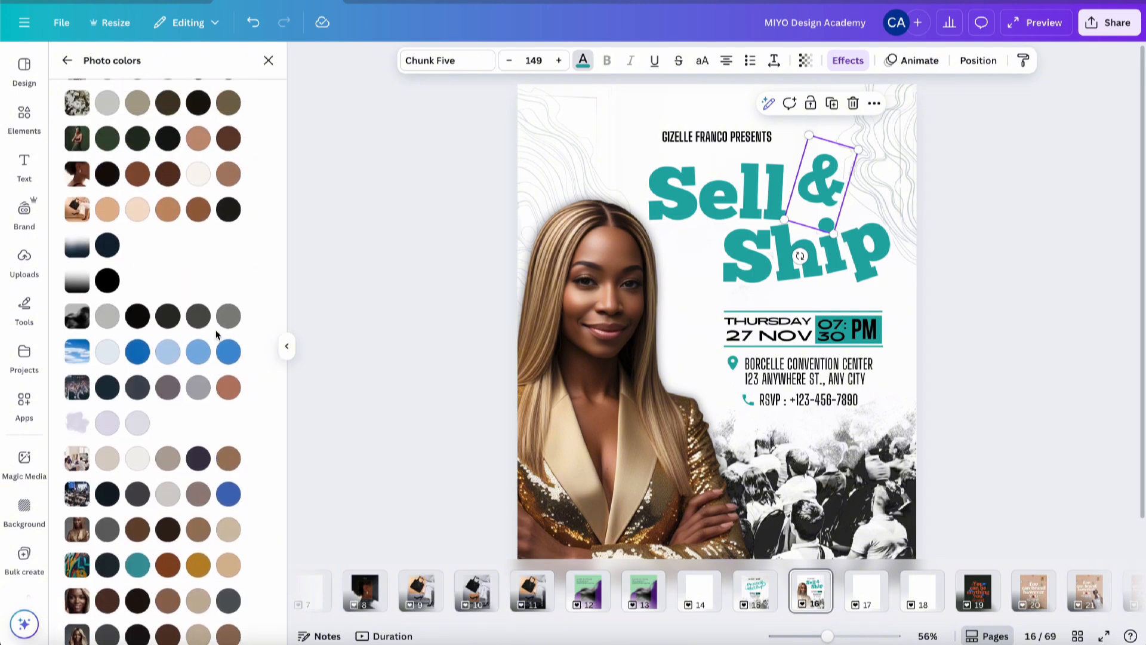
scroll(134, 318, up, 2)
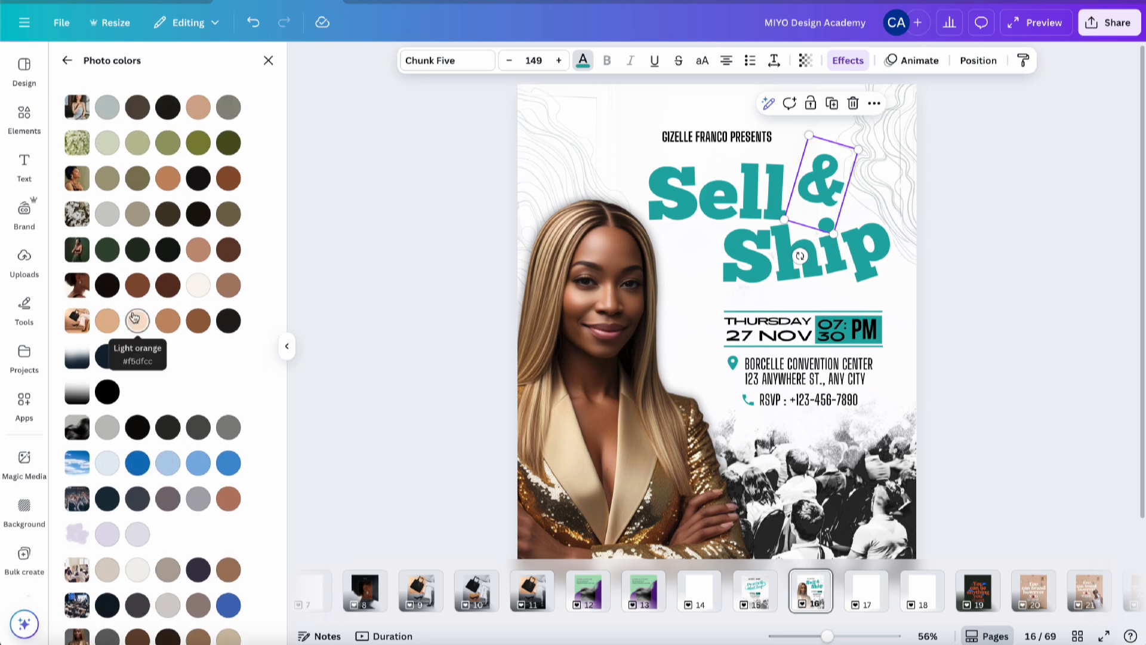
scroll(134, 317, down, 3)
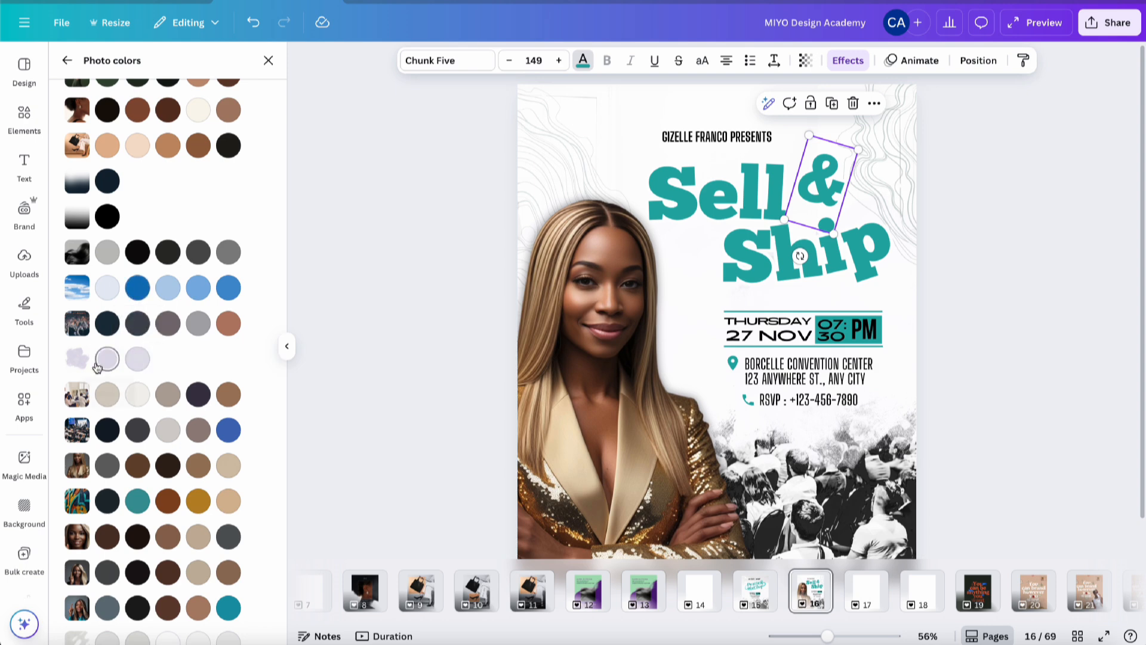
click(199, 501)
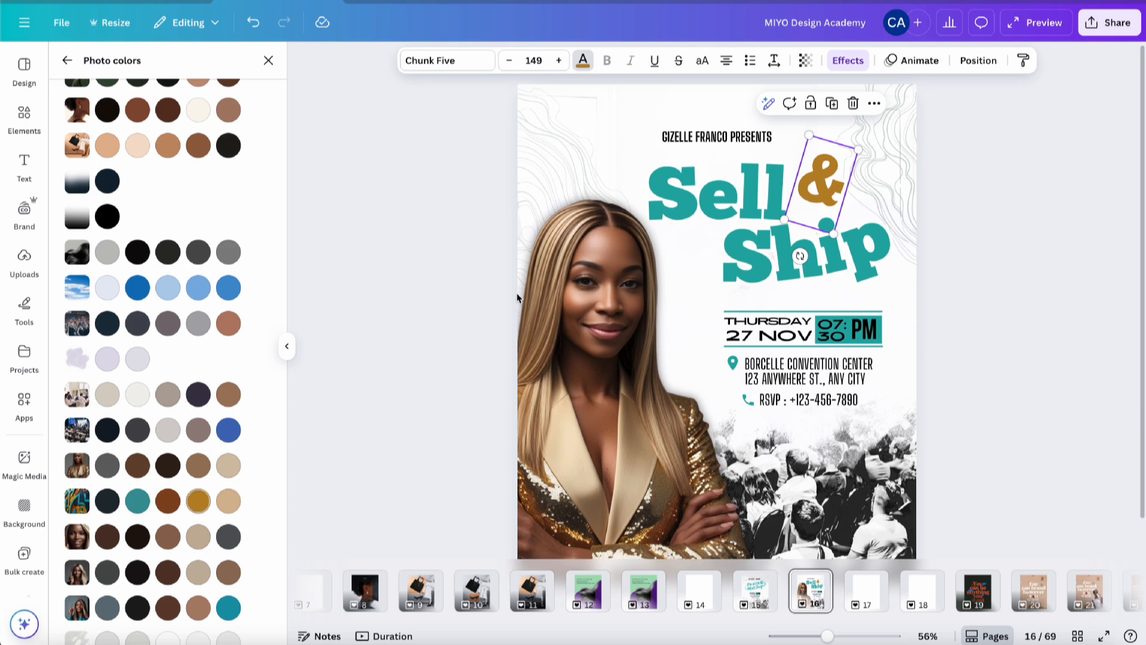
Recolour the word "Ship" rust brown, using the swatch from the same patterned image's photo colours.
click(785, 264)
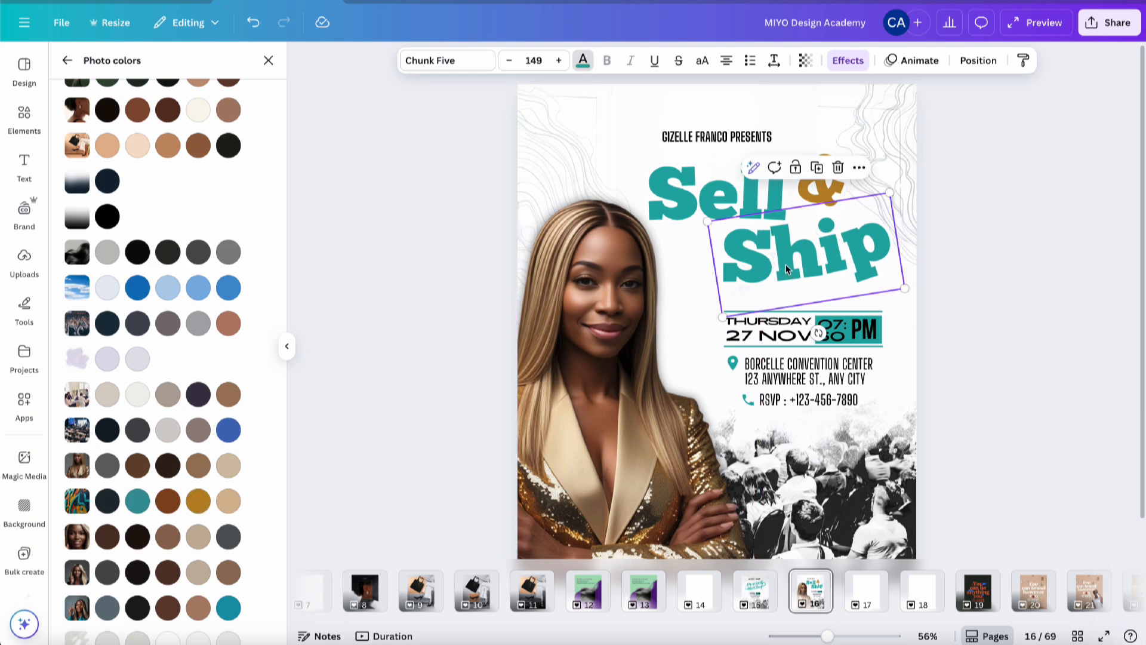
click(168, 500)
click(965, 186)
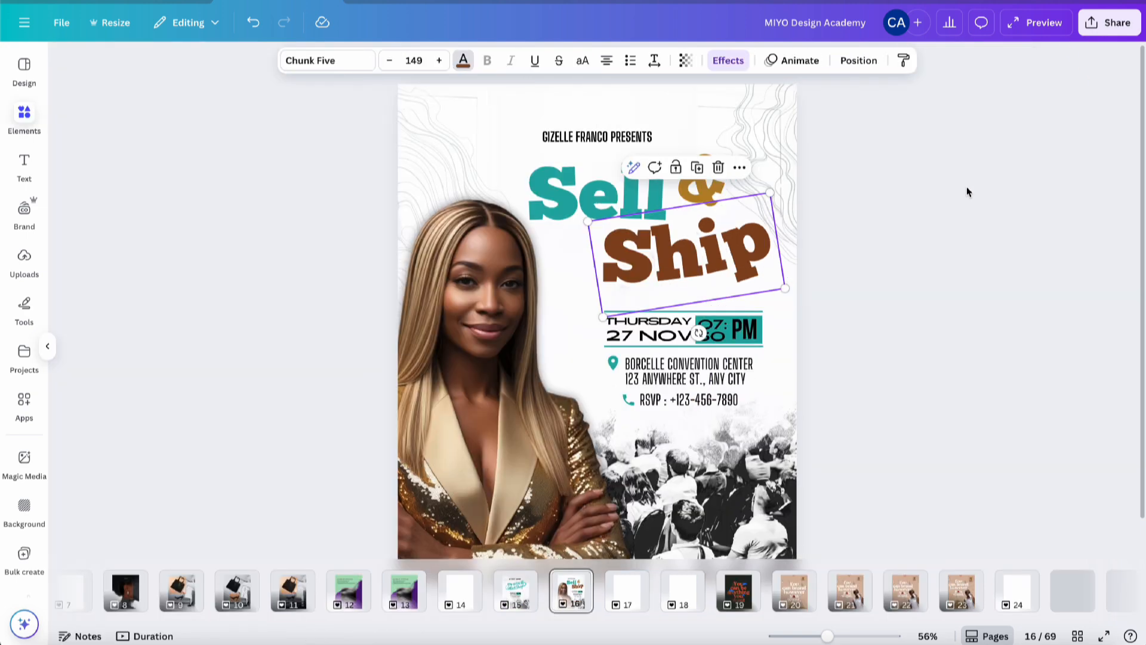
Tuck the ampersand closer to "Ship" and nudge the word "Sell" slightly up and right to tighten the headline.
drag(820, 185, 811, 194)
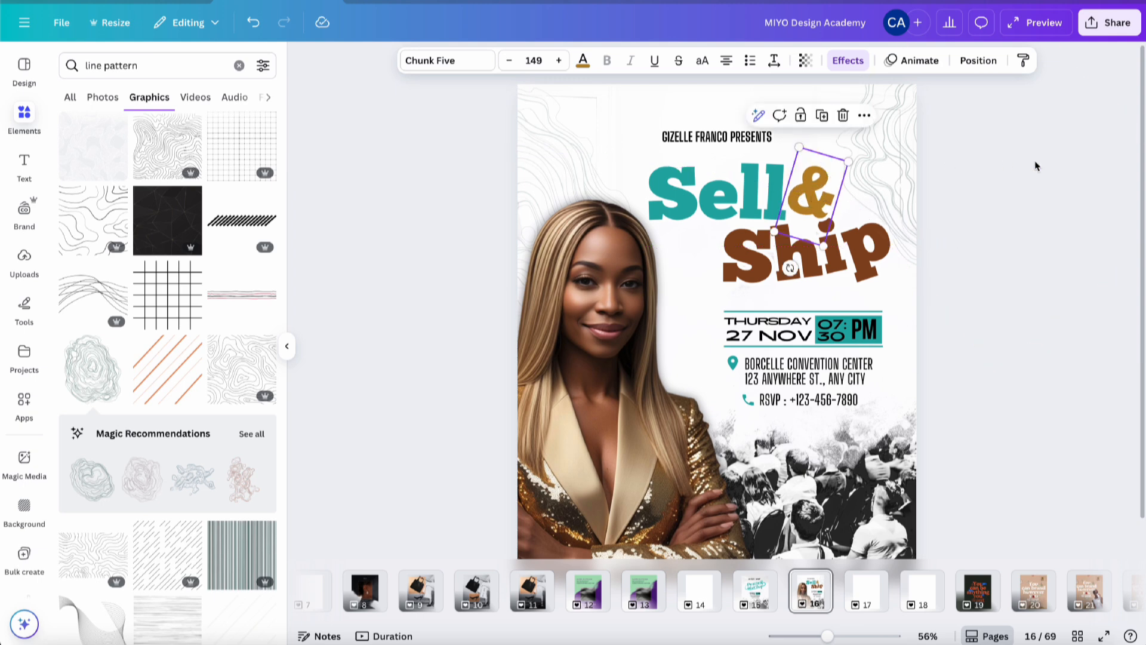
click(1059, 170)
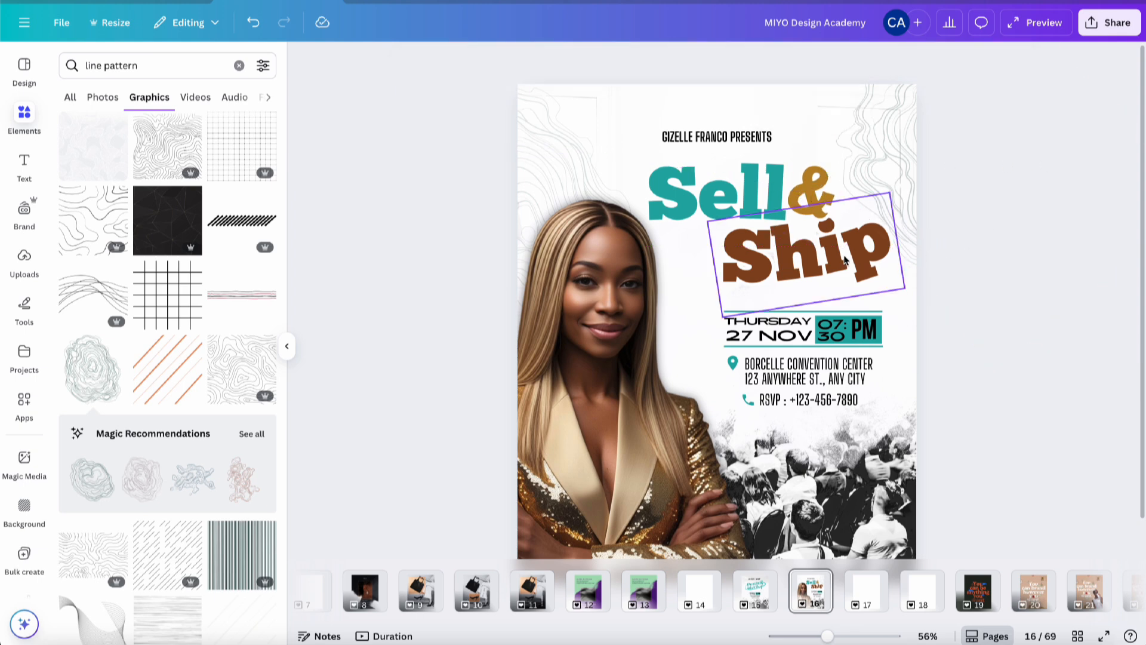
click(845, 258)
drag(698, 185, 707, 177)
click(1034, 165)
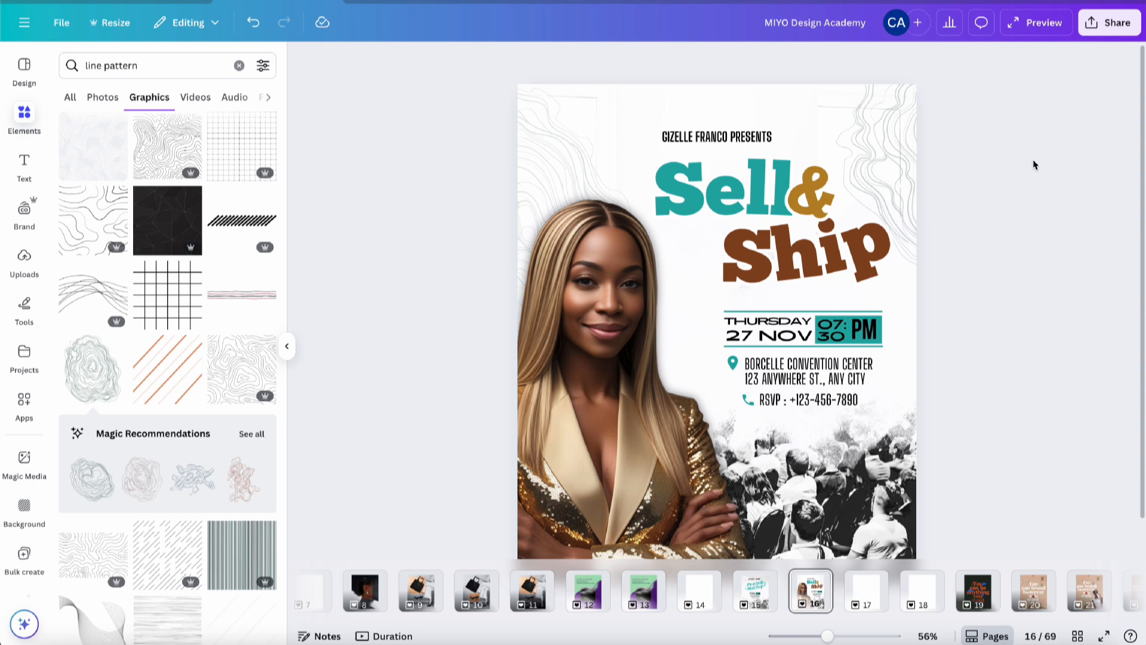
Left-align the "Presents" line and move it to the left of the word "Sell", above the woman's head.
click(719, 137)
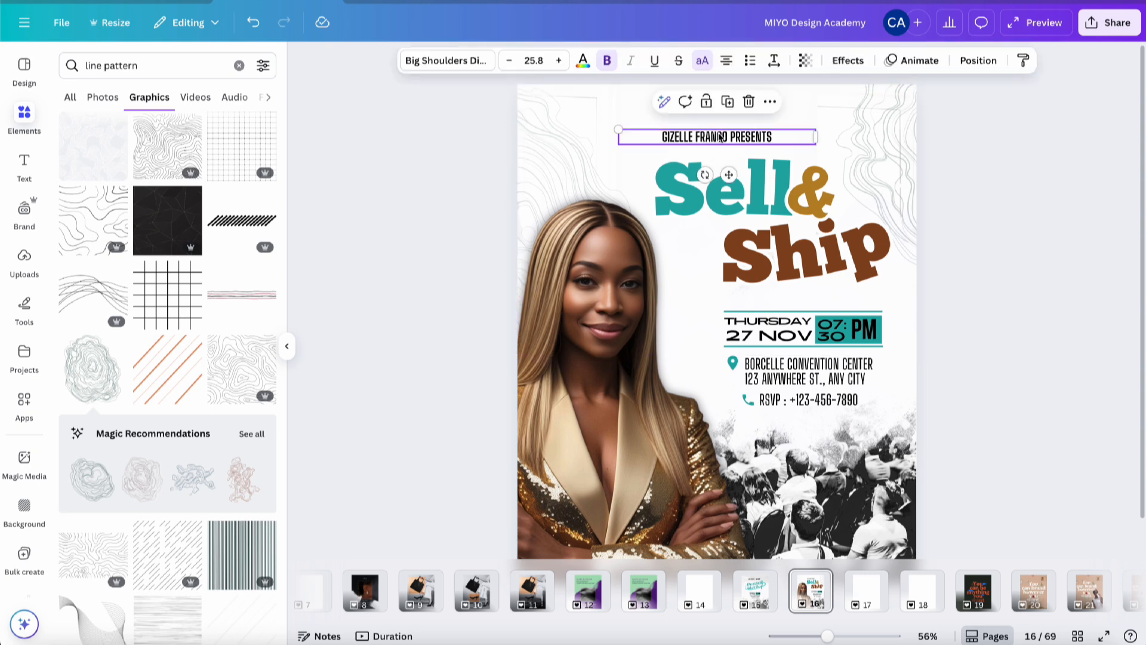
click(726, 60)
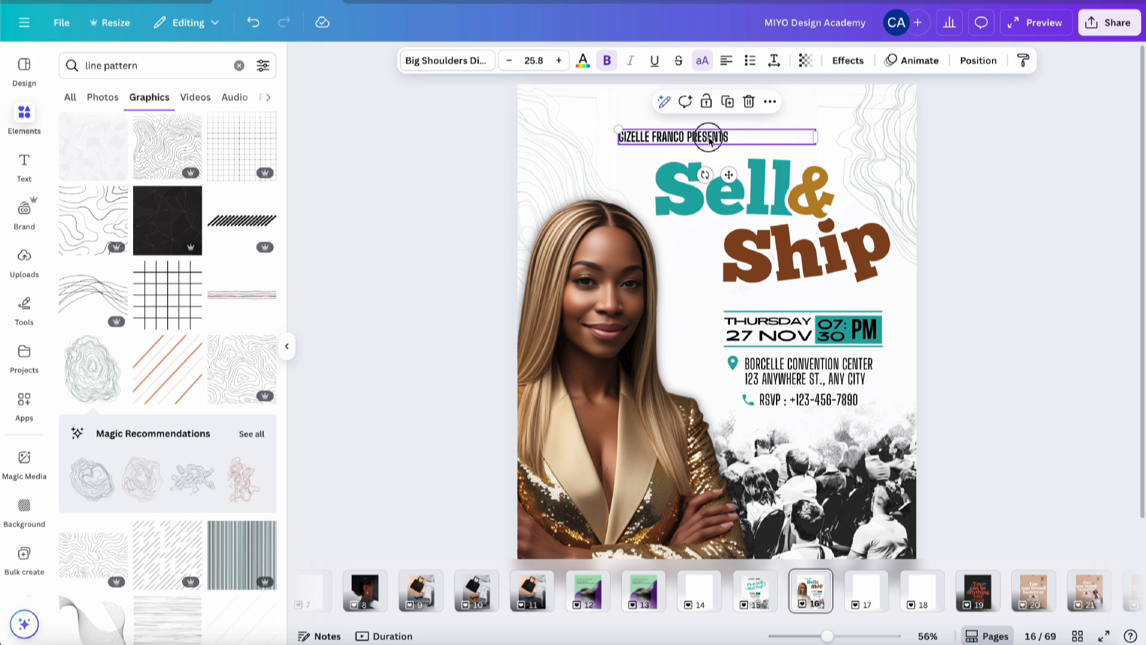
drag(709, 137, 628, 167)
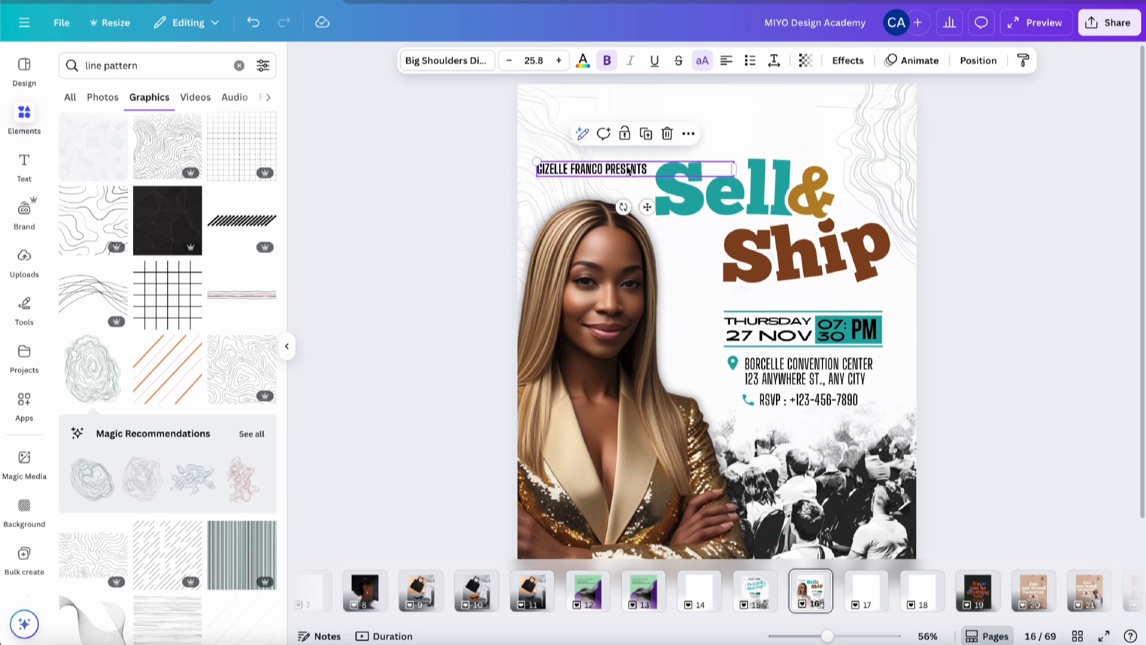
Move the "Presents" line, "Sell", the ampersand and "Ship" up together to open space above the date block.
shift+click(743, 179)
shift+click(813, 189)
shift+click(837, 252)
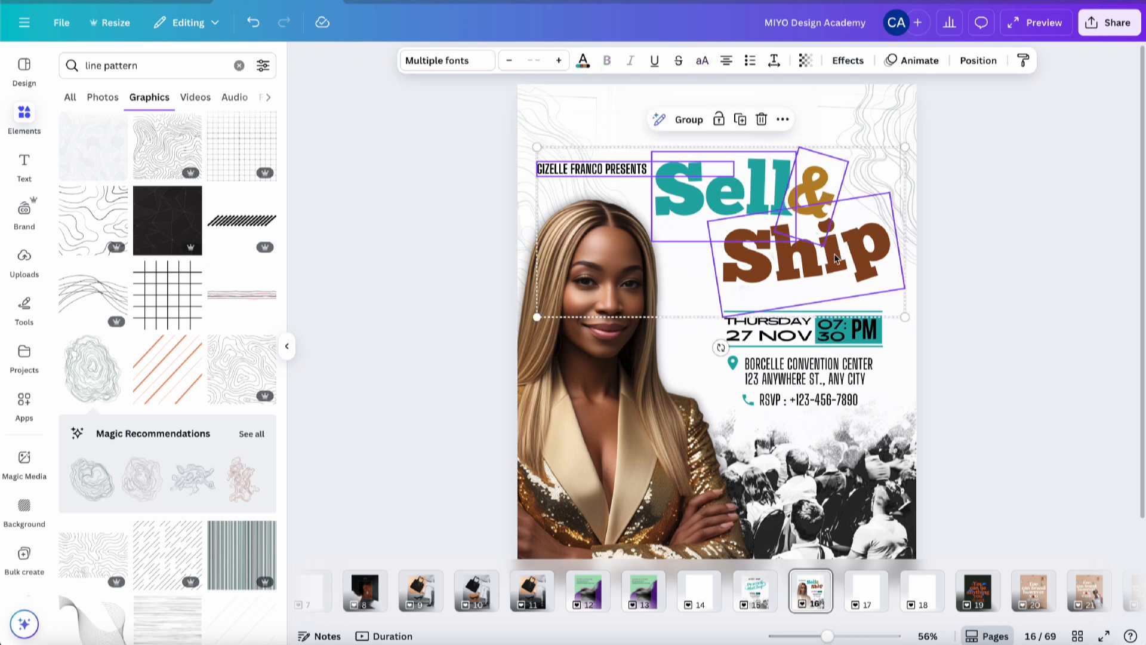
drag(837, 252, 834, 222)
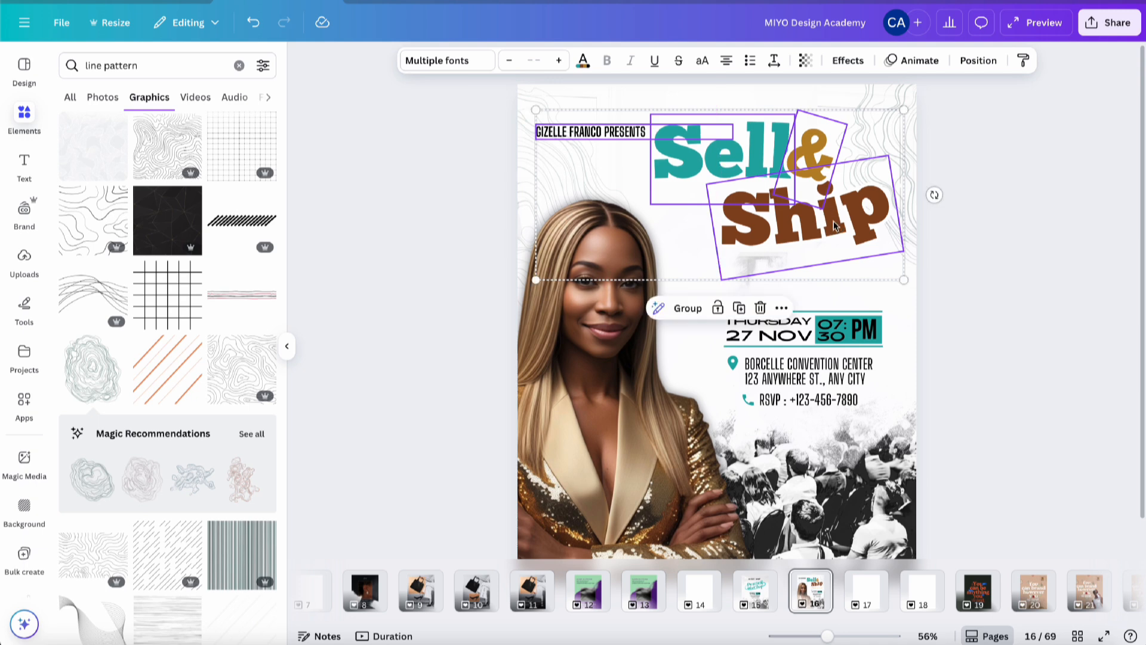
click(1026, 246)
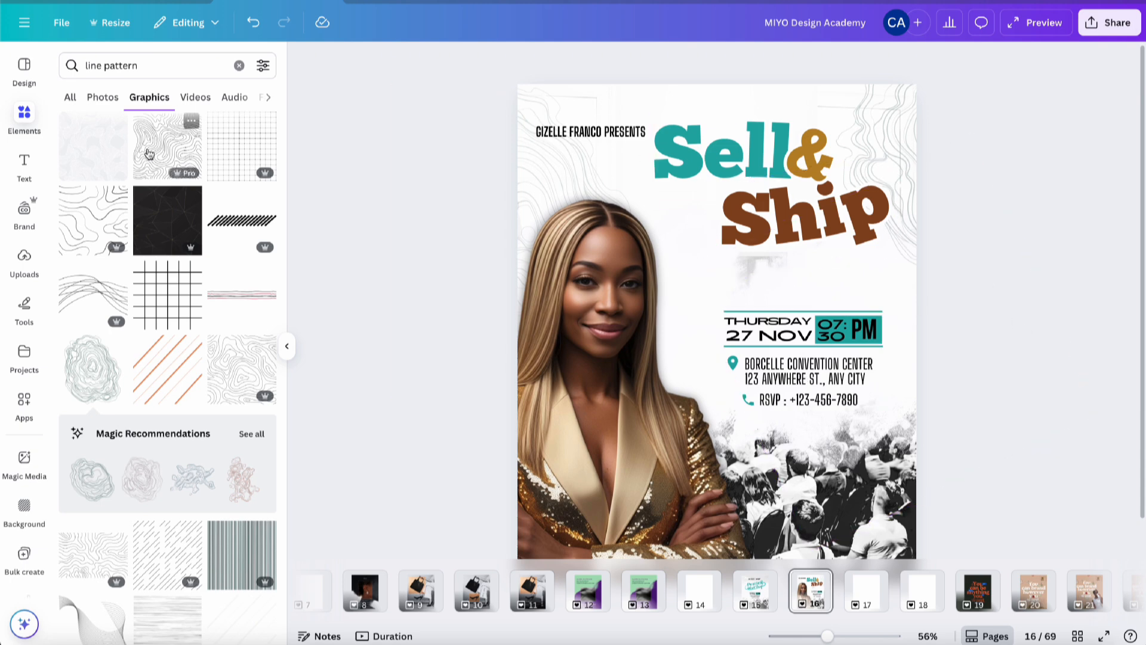
Add a body text box to the flyer and set its font to Big Shoulders Display Regular.
click(22, 164)
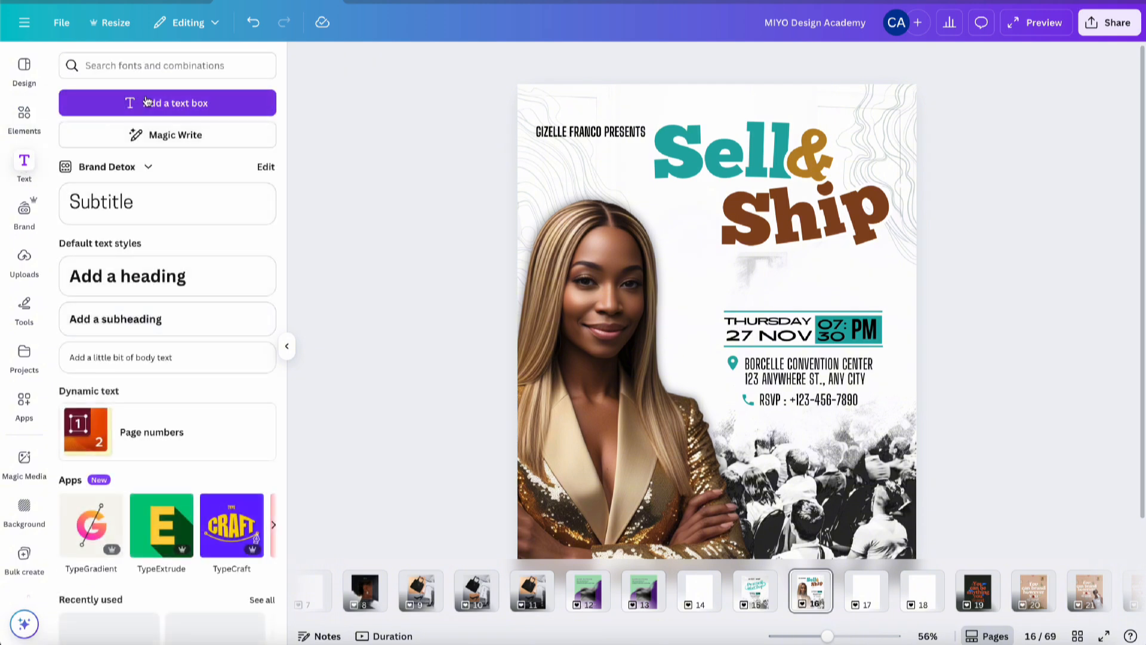
click(149, 356)
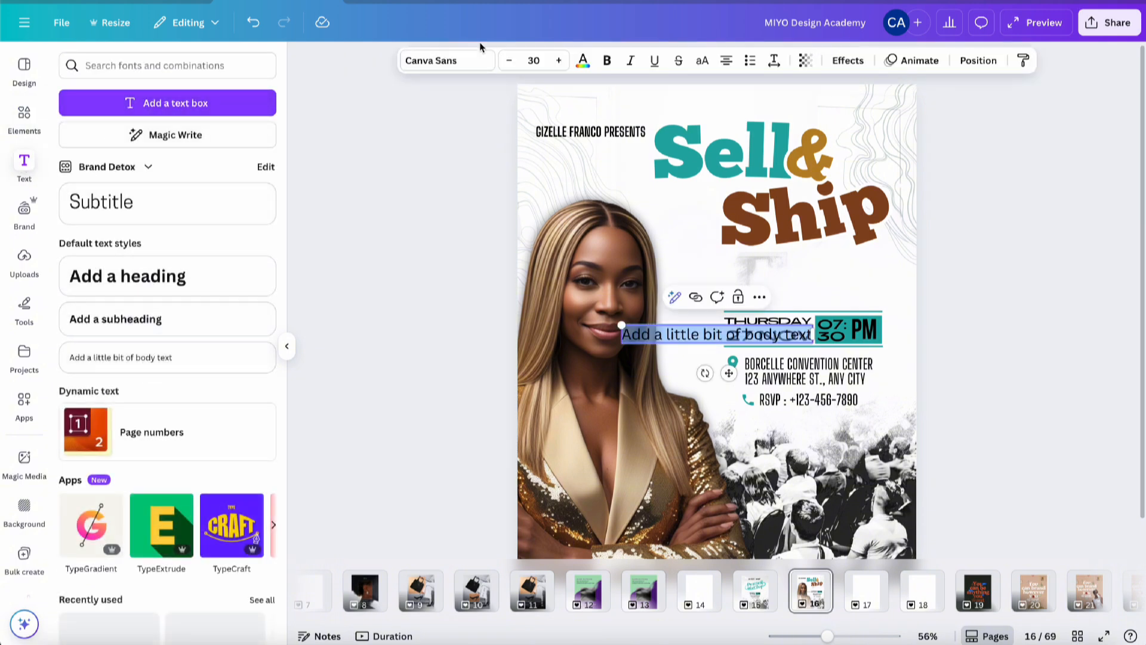
click(445, 61)
scroll(126, 366, down, 3)
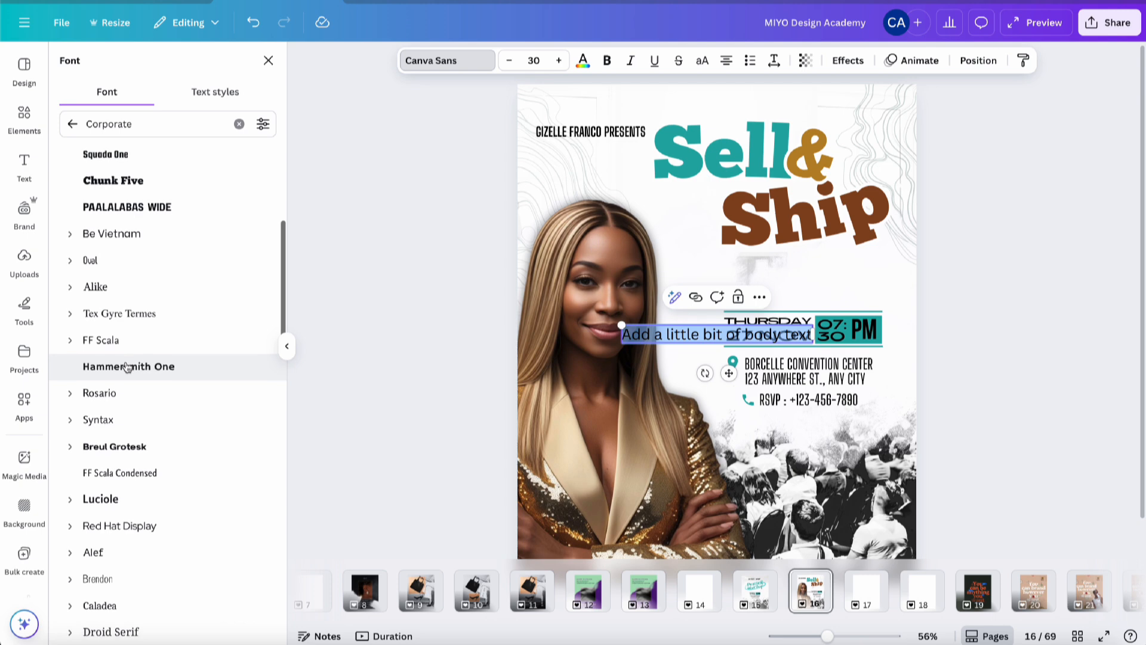
scroll(126, 366, up, 5)
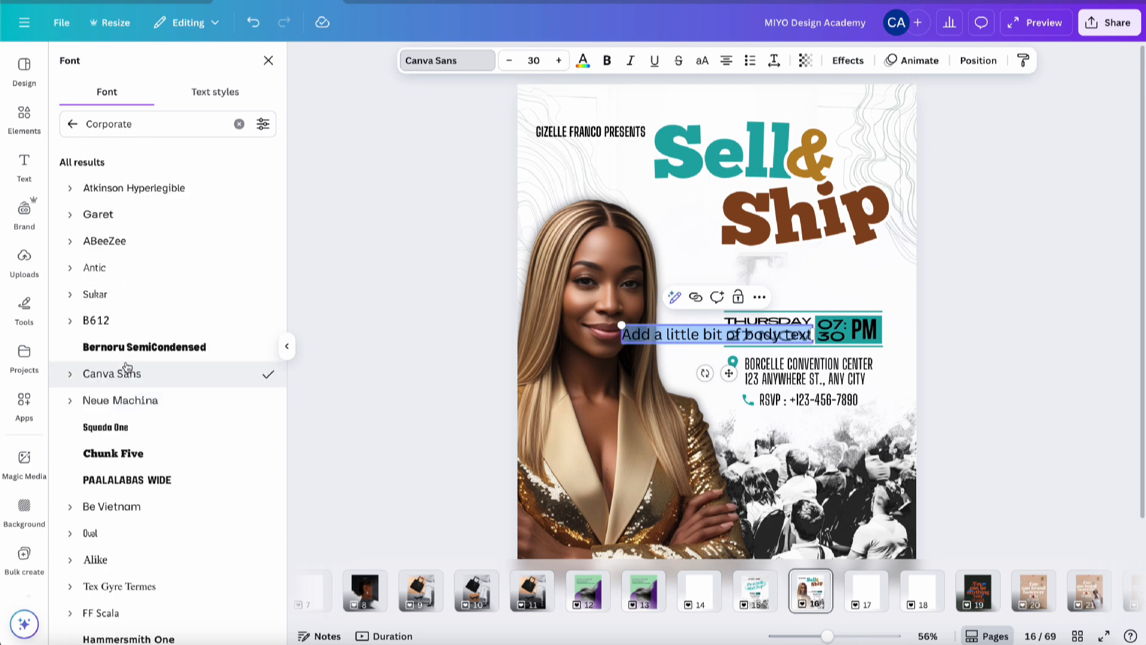
click(237, 125)
click(73, 124)
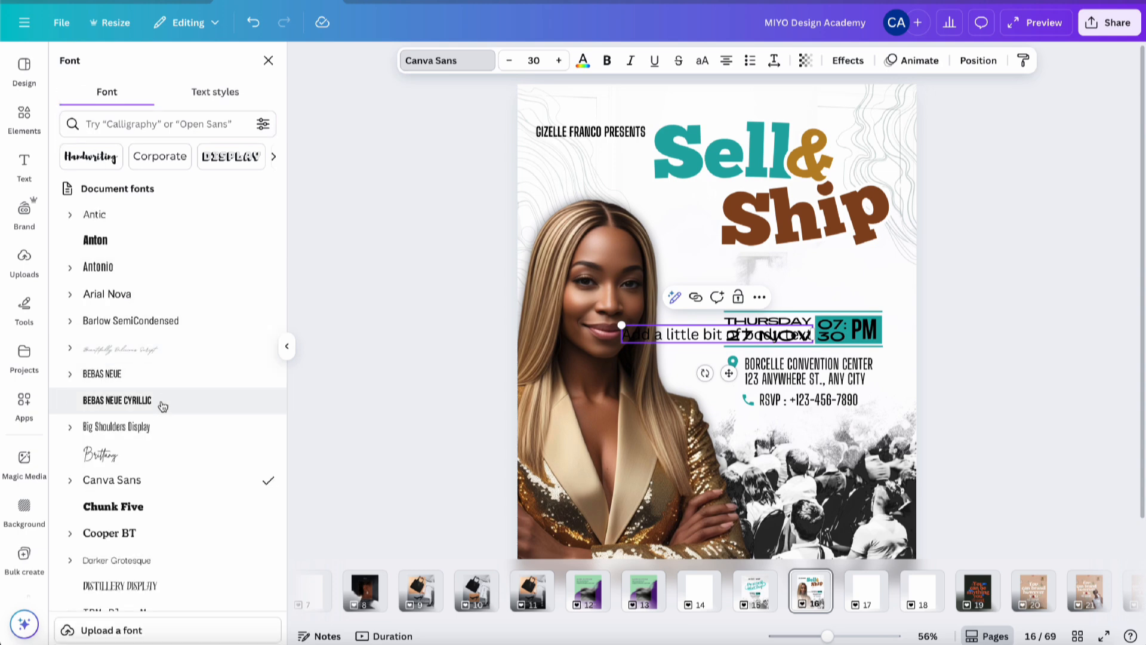
click(153, 426)
click(147, 481)
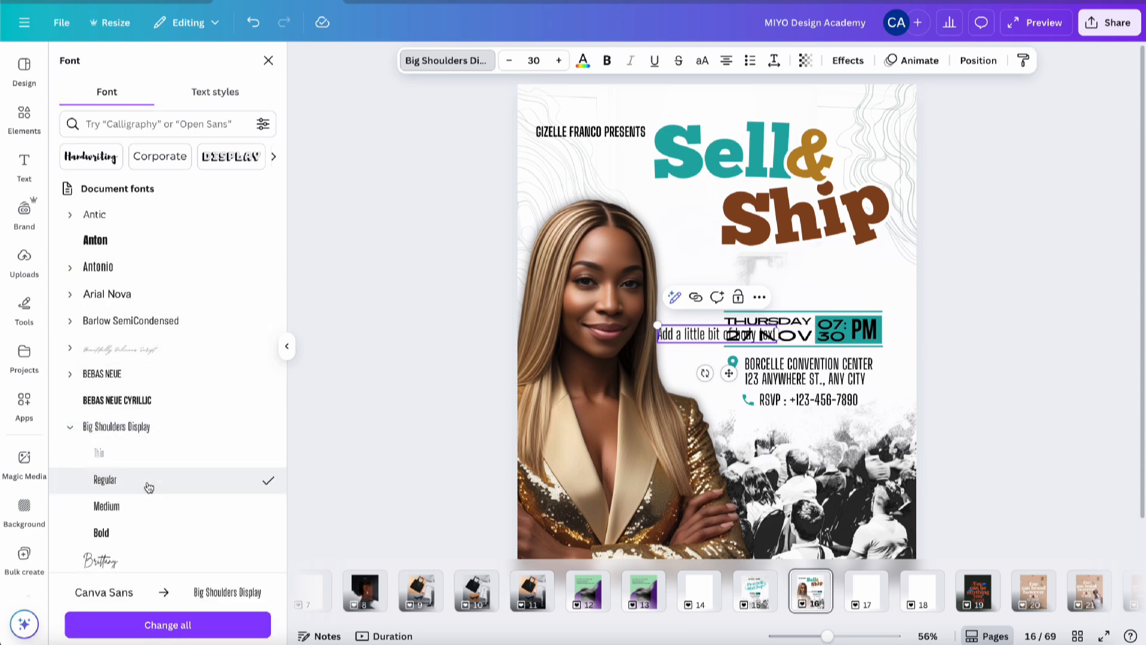
Place the new text box between "Ship" and the date block and make it read "Learn how to 10x your revenue with drop-shipping.".
drag(728, 376, 774, 315)
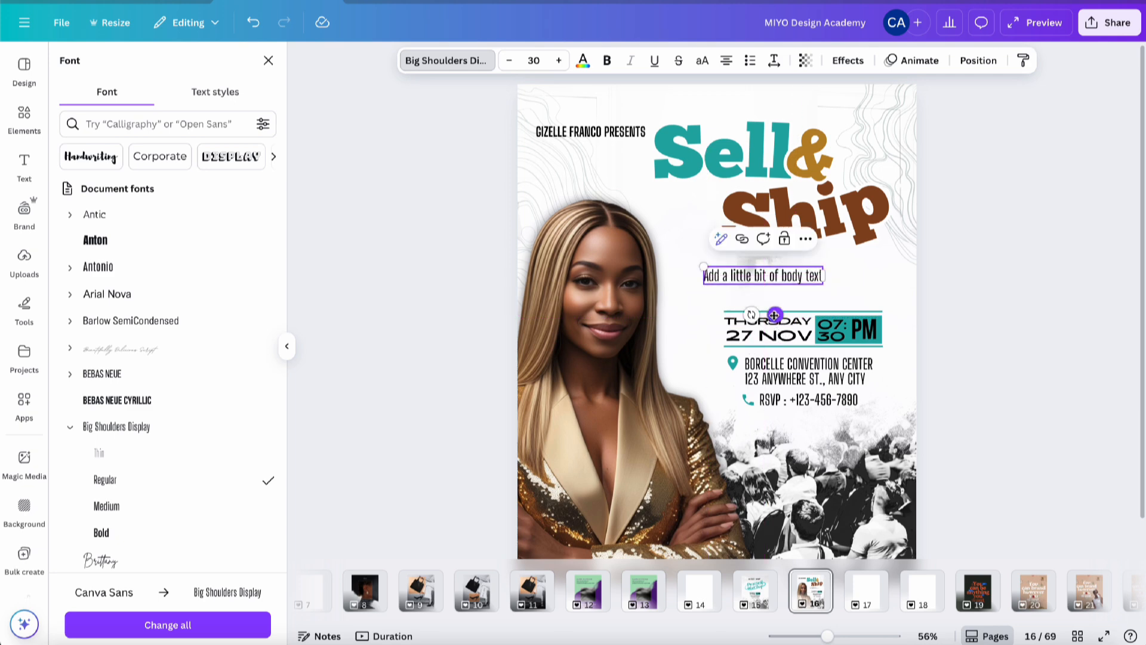
double_click(775, 275)
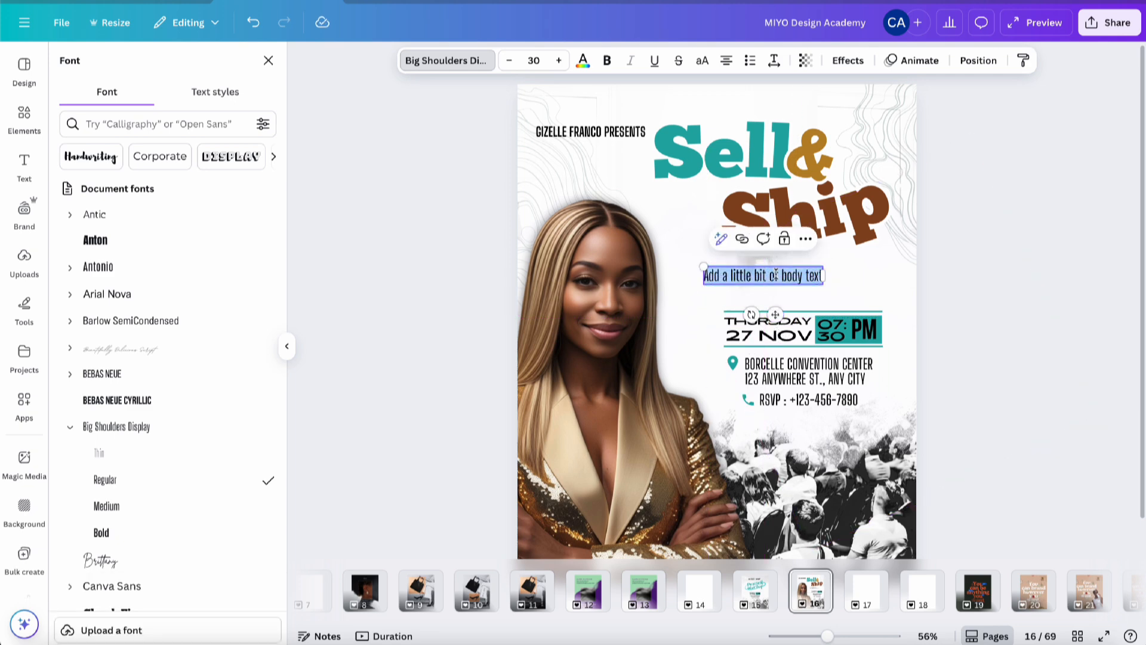
text(Lea)
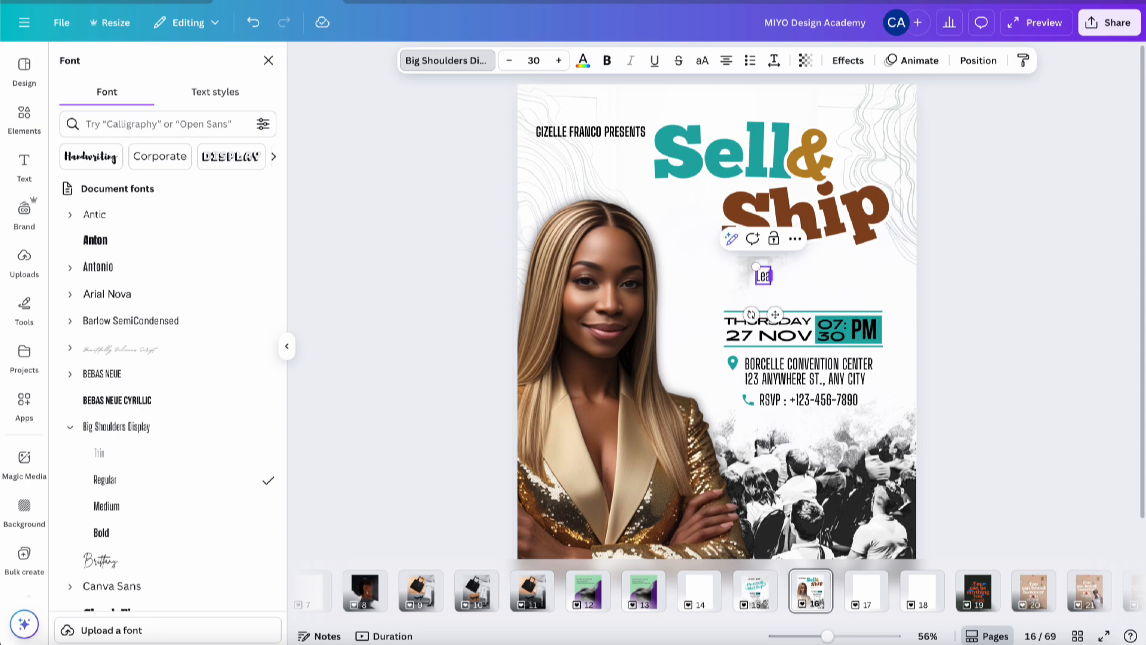
text(rn how to 10x your reven)
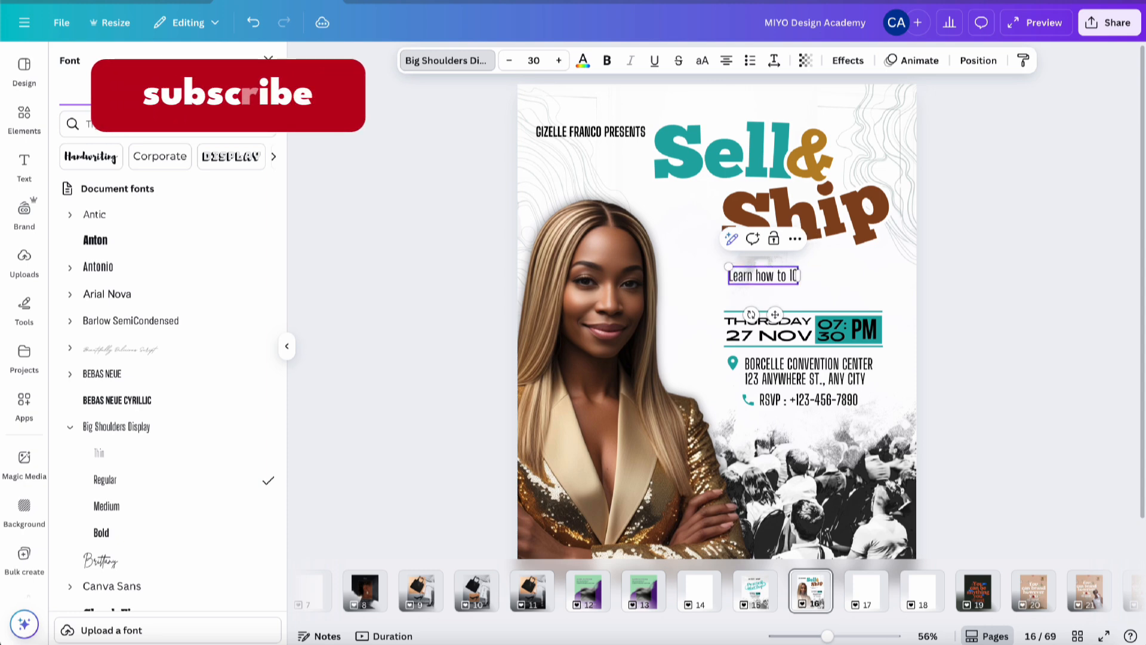
text(ue w)
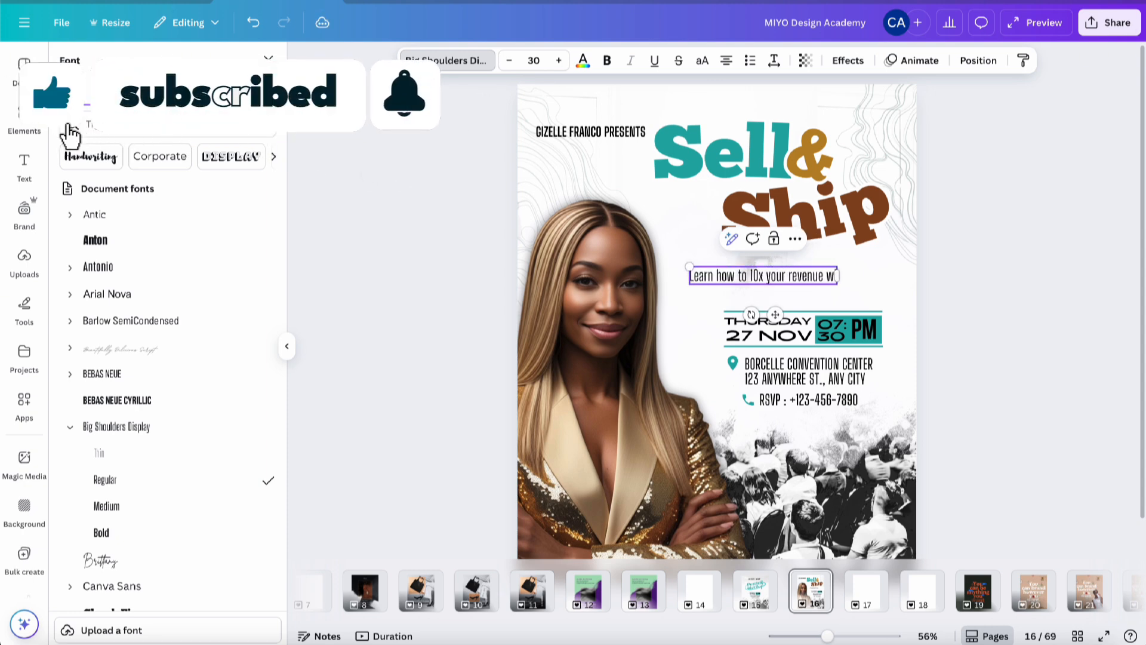
text(ith drop-shipping)
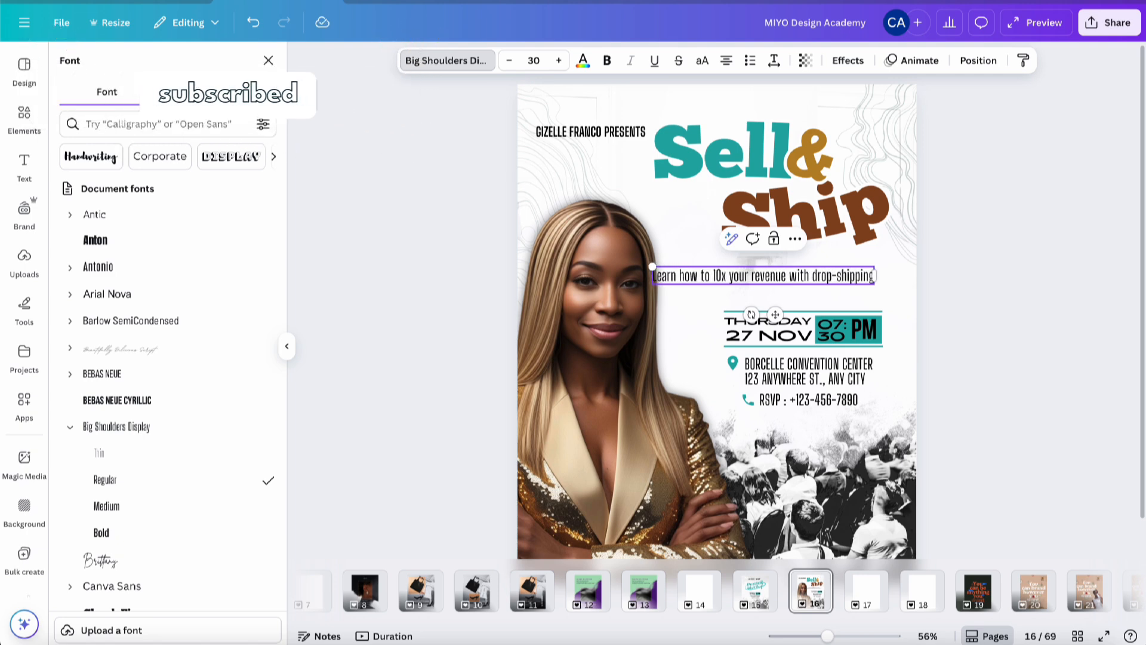
text(.)
click(1019, 268)
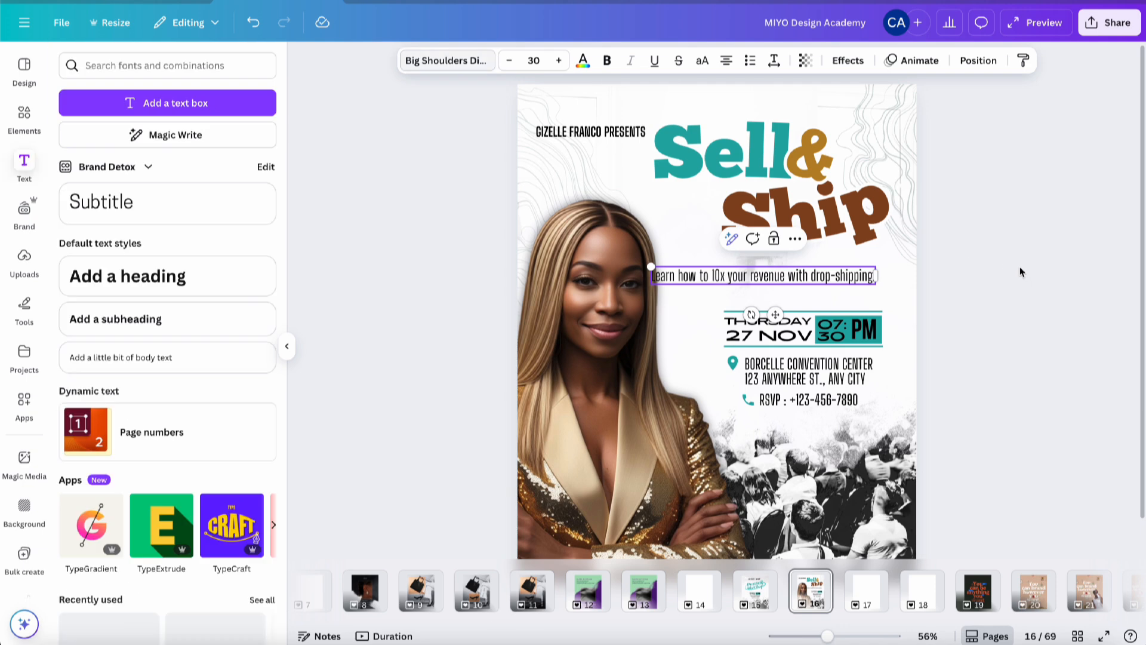
Shift the drop-shipping tagline right and slightly down, clear of the woman's hair and just above the date block.
click(966, 275)
drag(816, 276, 834, 284)
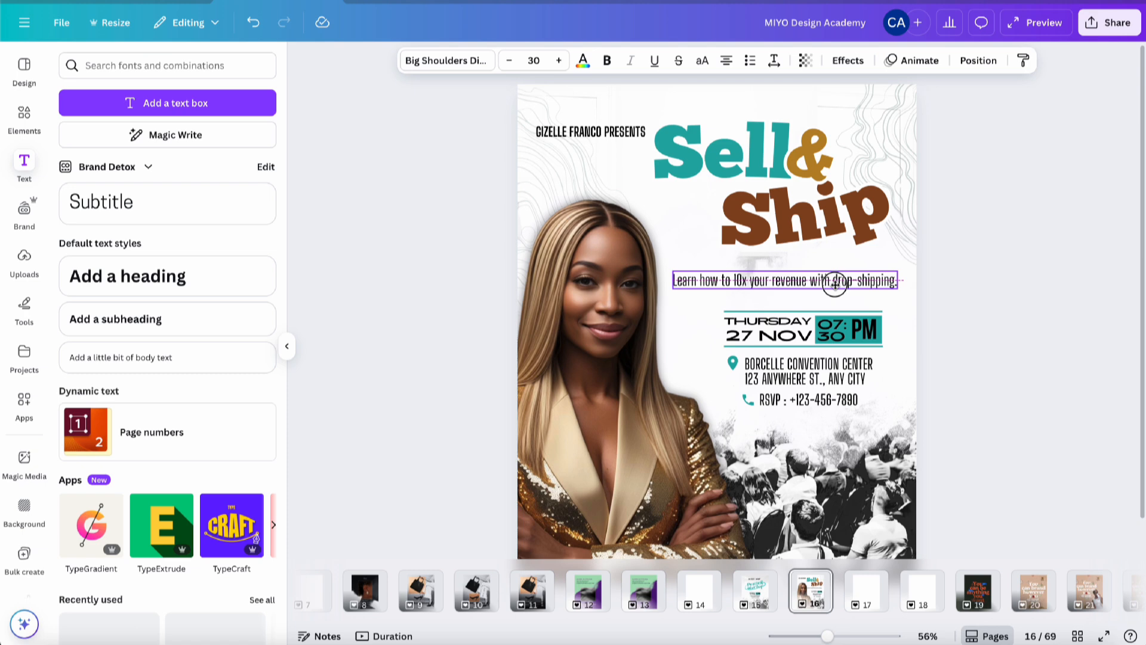
drag(834, 284, 834, 284)
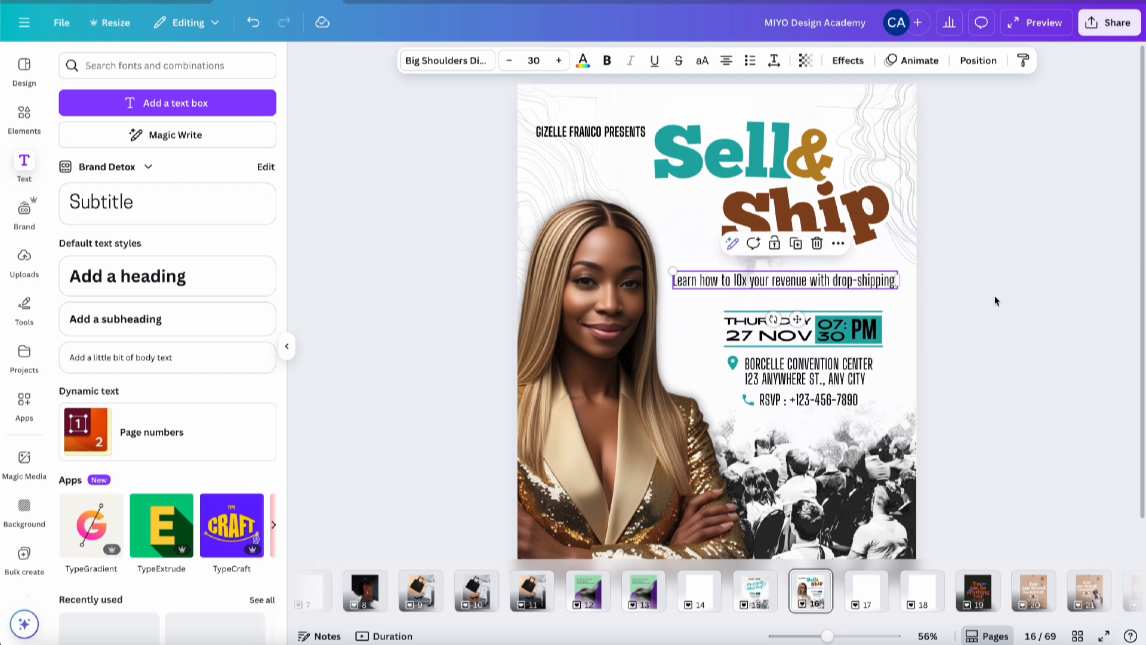
Move the grouped date and venue block left, beneath the drop-shipping tagline.
click(1022, 299)
click(780, 322)
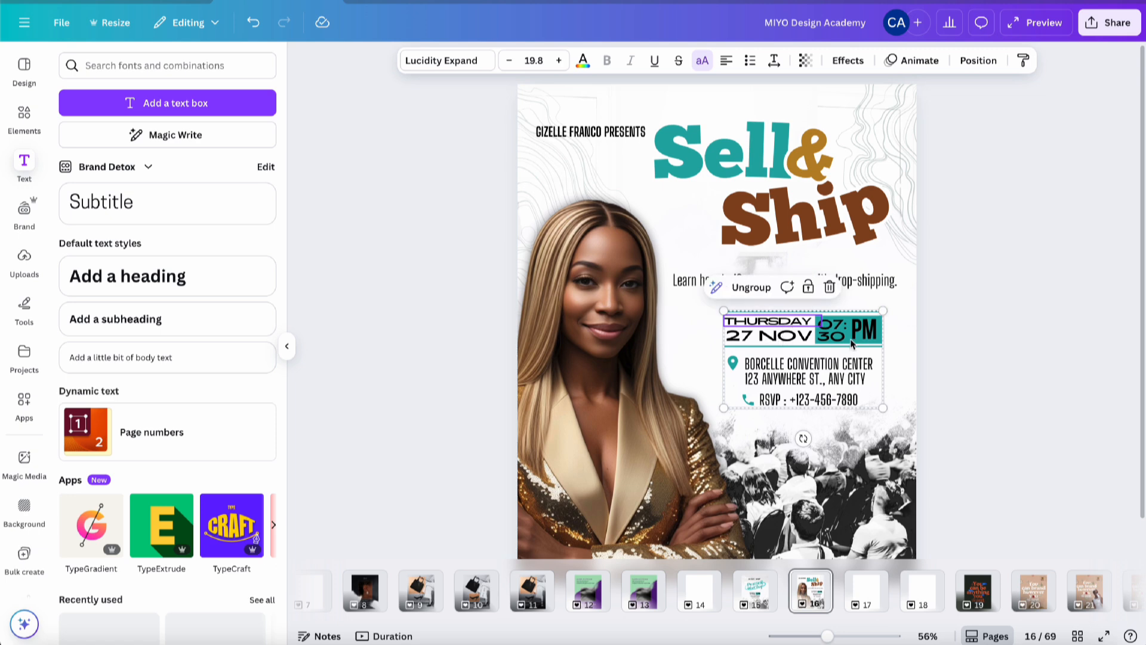
click(970, 320)
drag(841, 331, 828, 330)
click(989, 280)
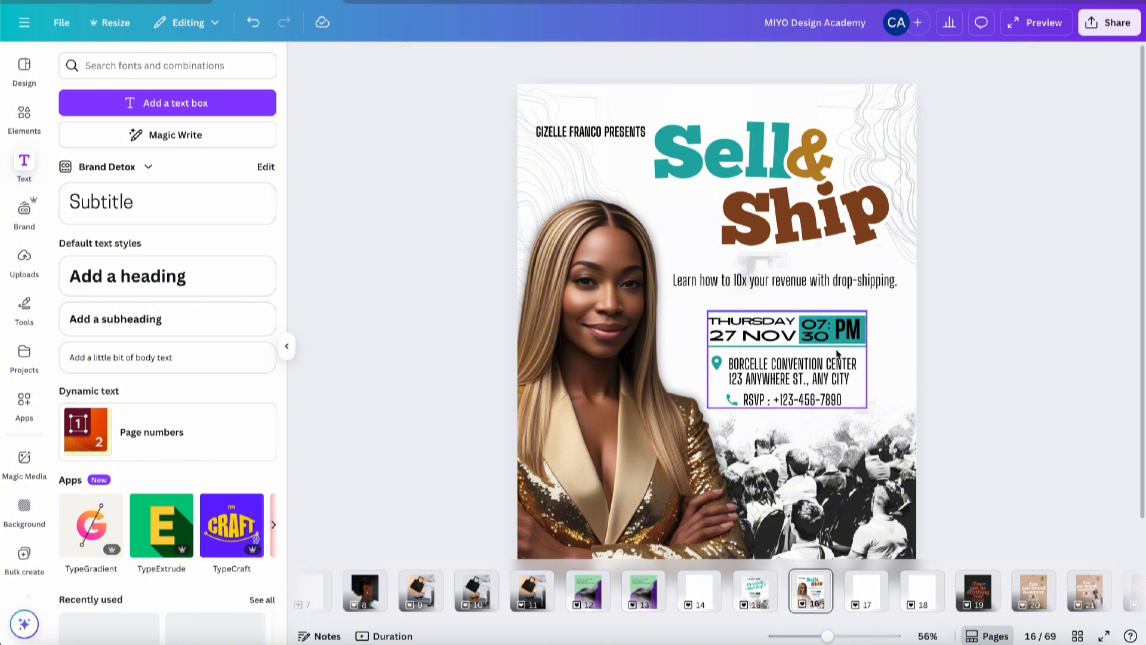
Nudge the date and venue block slightly down and right to fine-tune its position under the tagline.
click(836, 352)
key(Down)
key(Down)
key(Down)
key(Right)
key(Right)
key(Right)
key(Right)
key(Right)
key(Right)
key(Right)
key(Right)
key(Right)
key(Right)
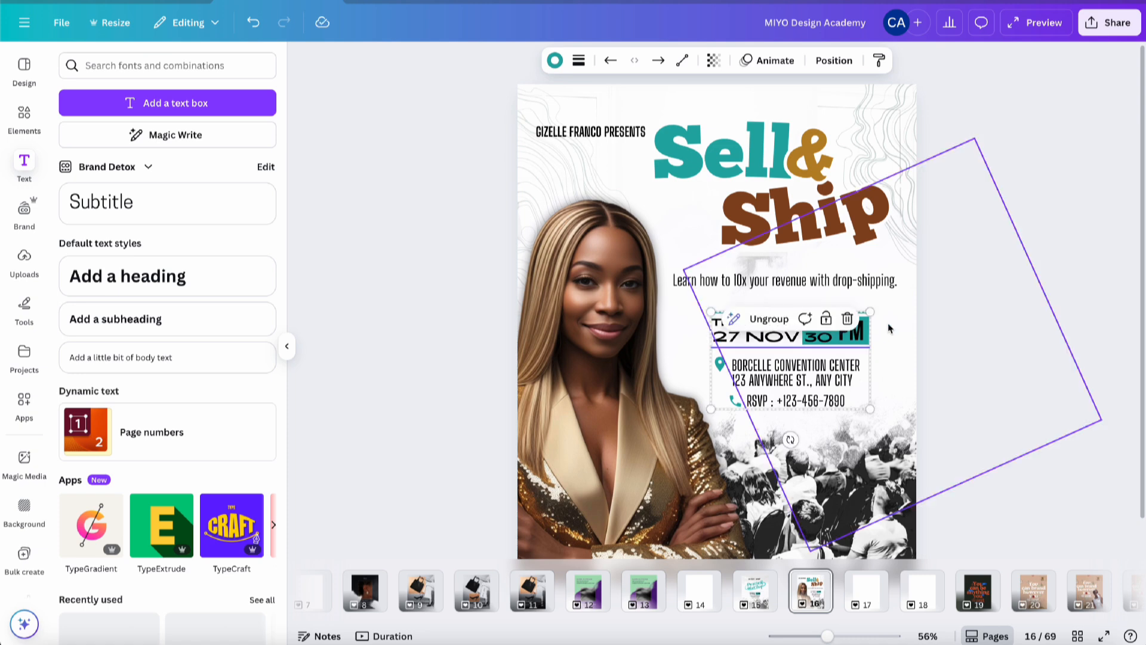
Ungroup the date and venue block so its texts can be edited separately.
click(977, 310)
click(831, 366)
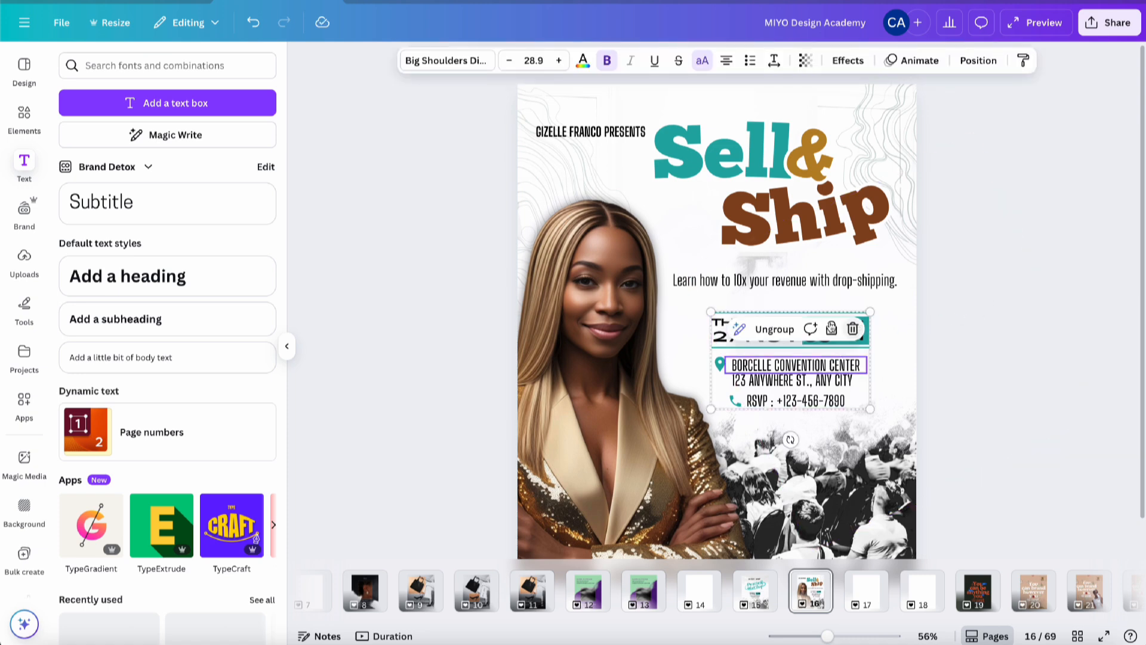
click(774, 329)
click(983, 326)
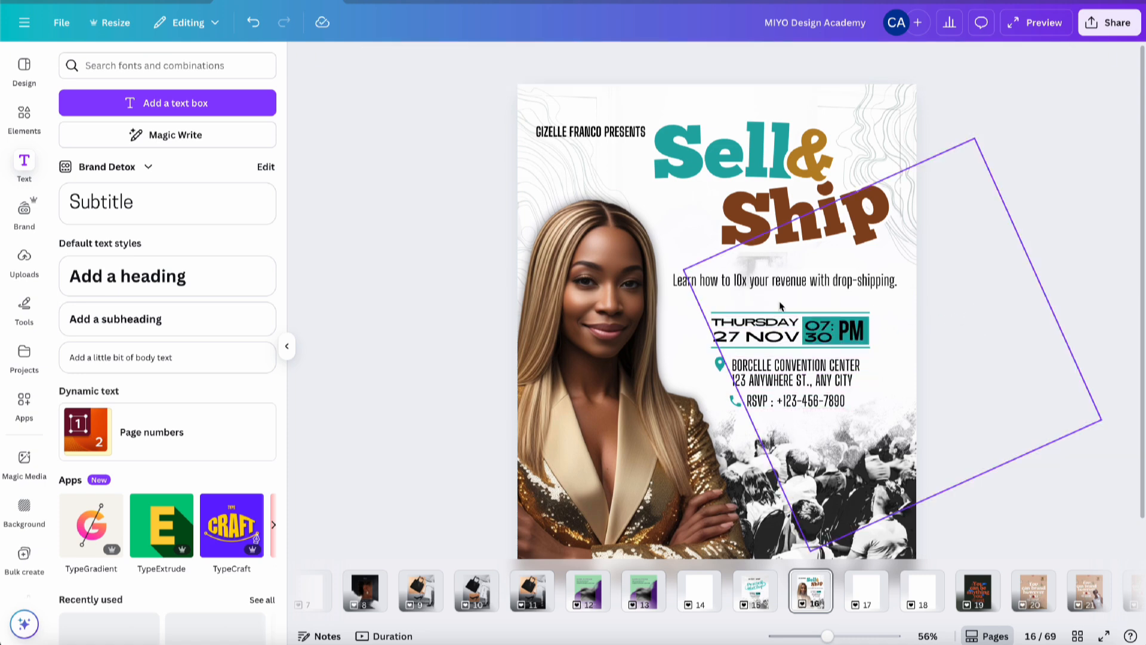
Send the woman's photo down the layer order, beneath the date, time and venue elements.
click(733, 337)
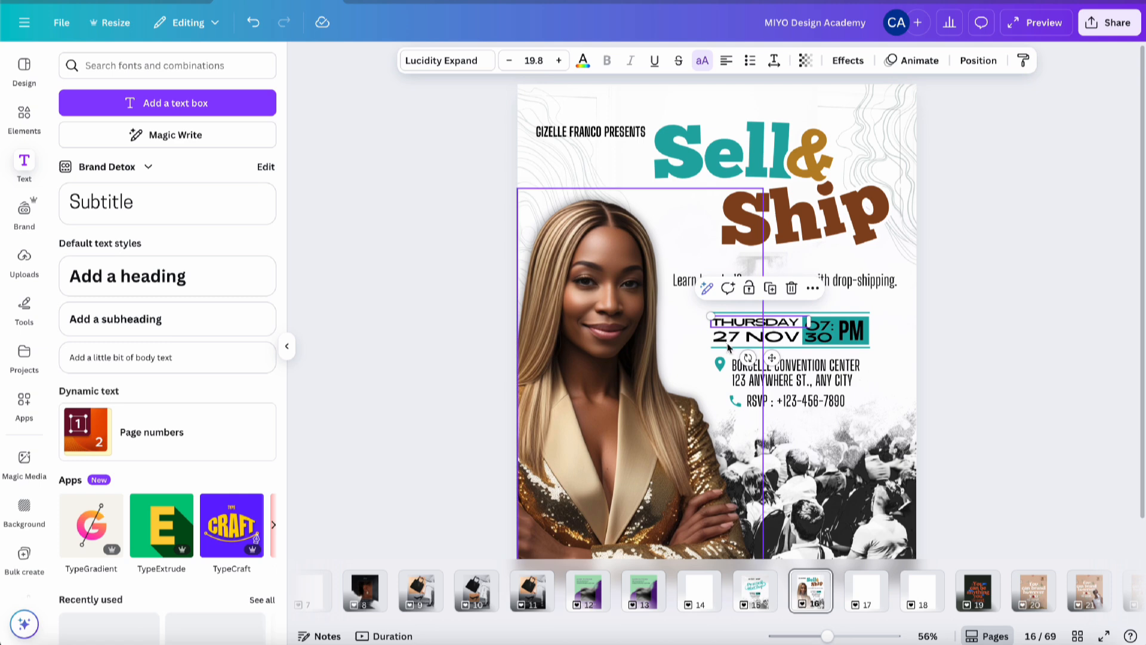
click(621, 397)
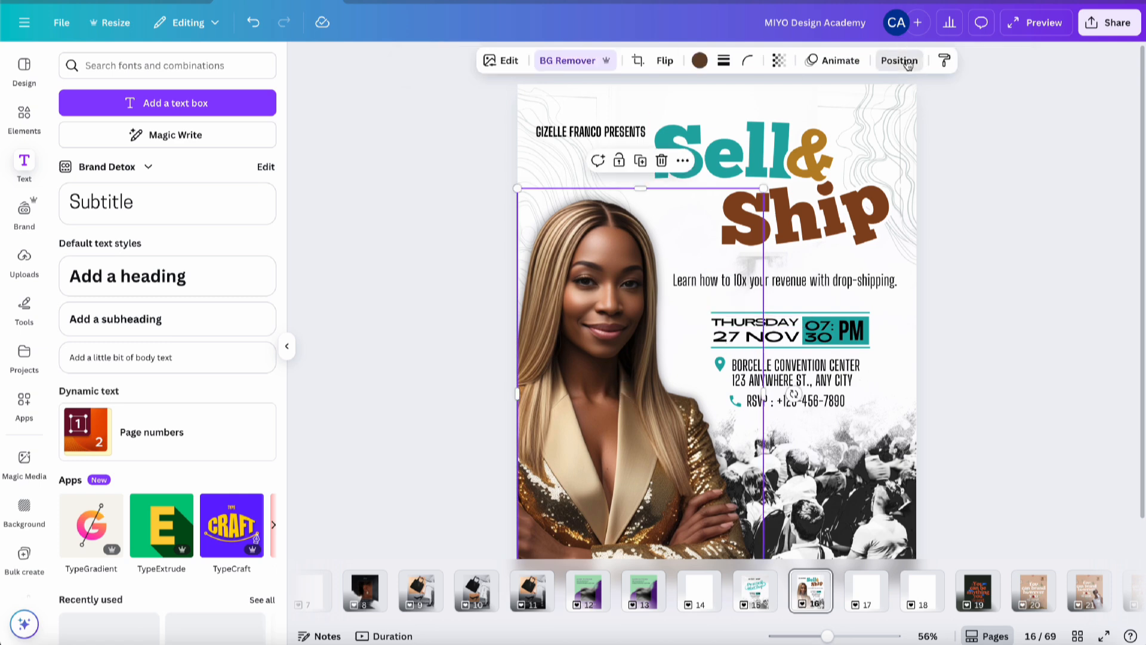
click(899, 60)
click(232, 95)
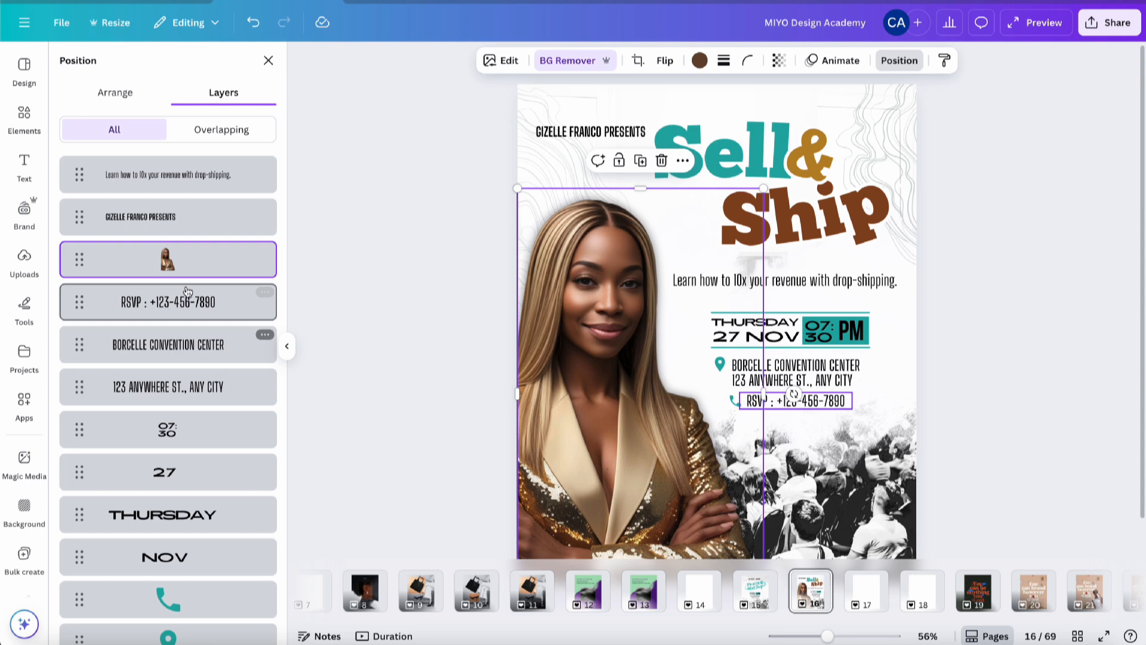
drag(185, 263, 196, 571)
scroll(194, 573, down, 4)
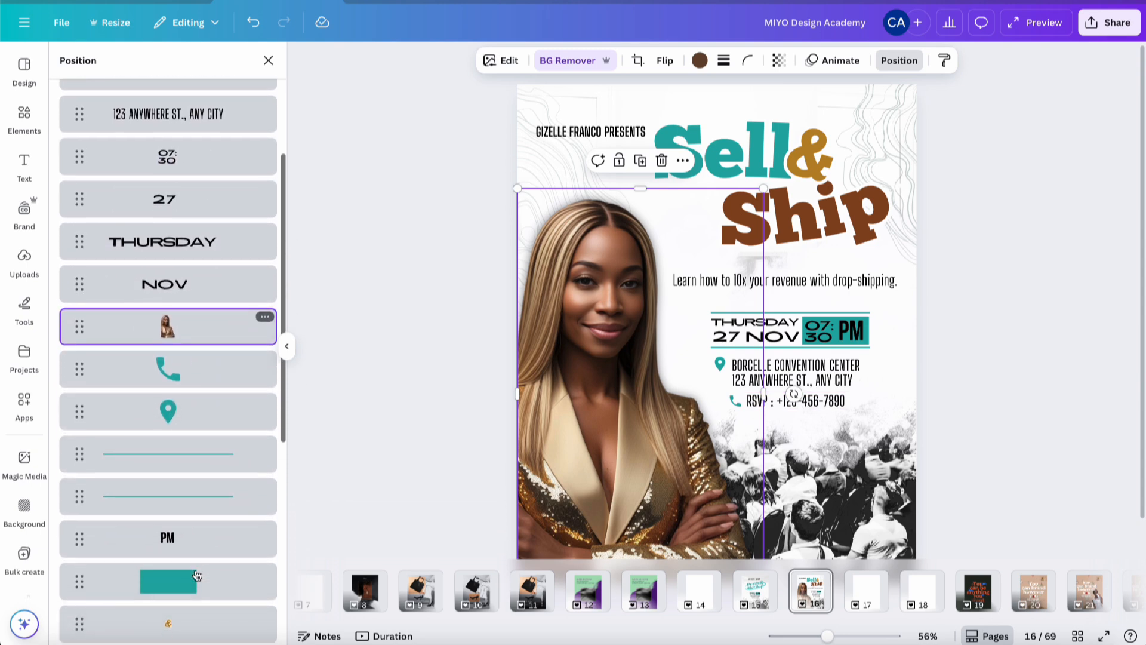
click(213, 332)
drag(213, 332, 217, 565)
drag(220, 390, 221, 452)
click(458, 341)
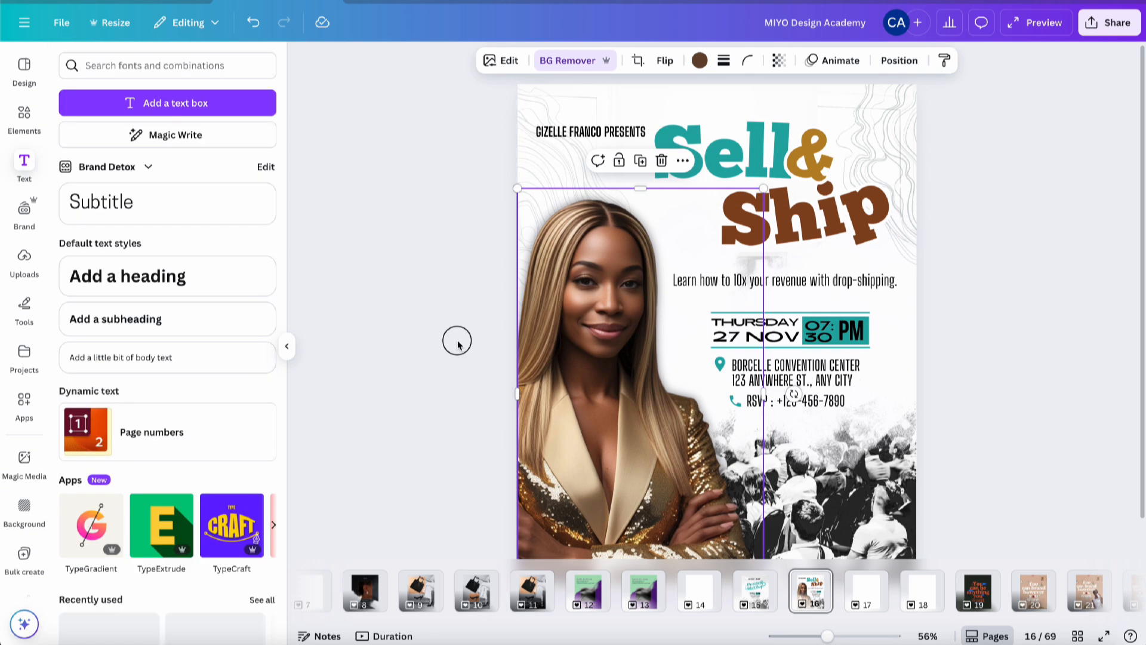
Select the THURSDAY, 27, NOV, 07:30 and PM texts together and set their font to Chunk Five.
click(743, 340)
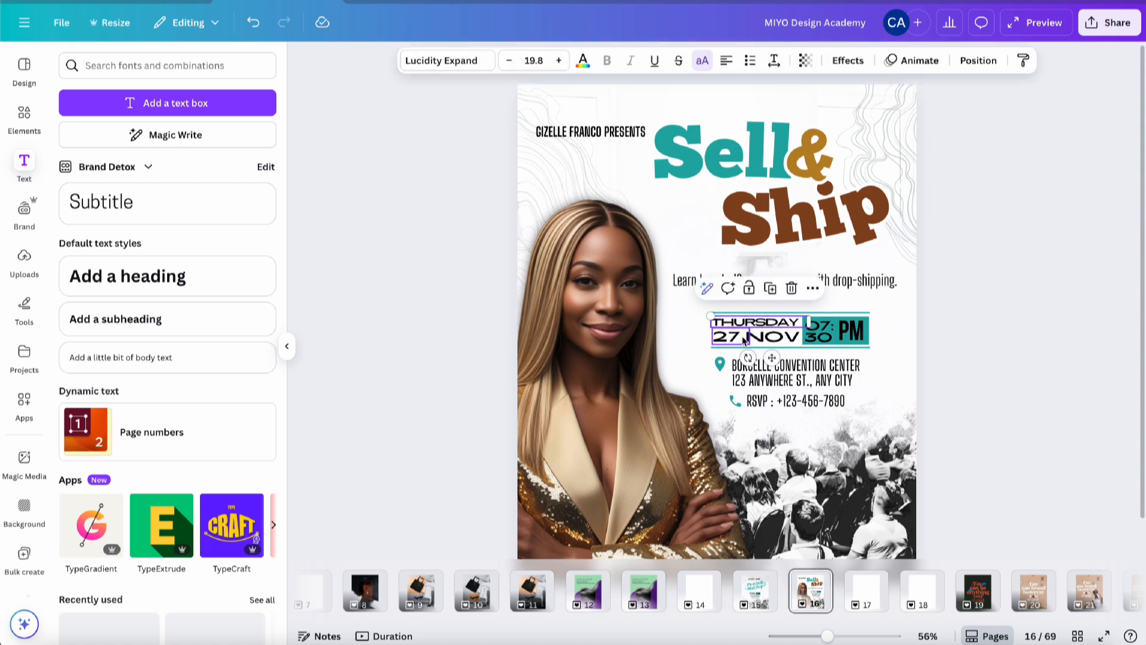
shift+click(769, 339)
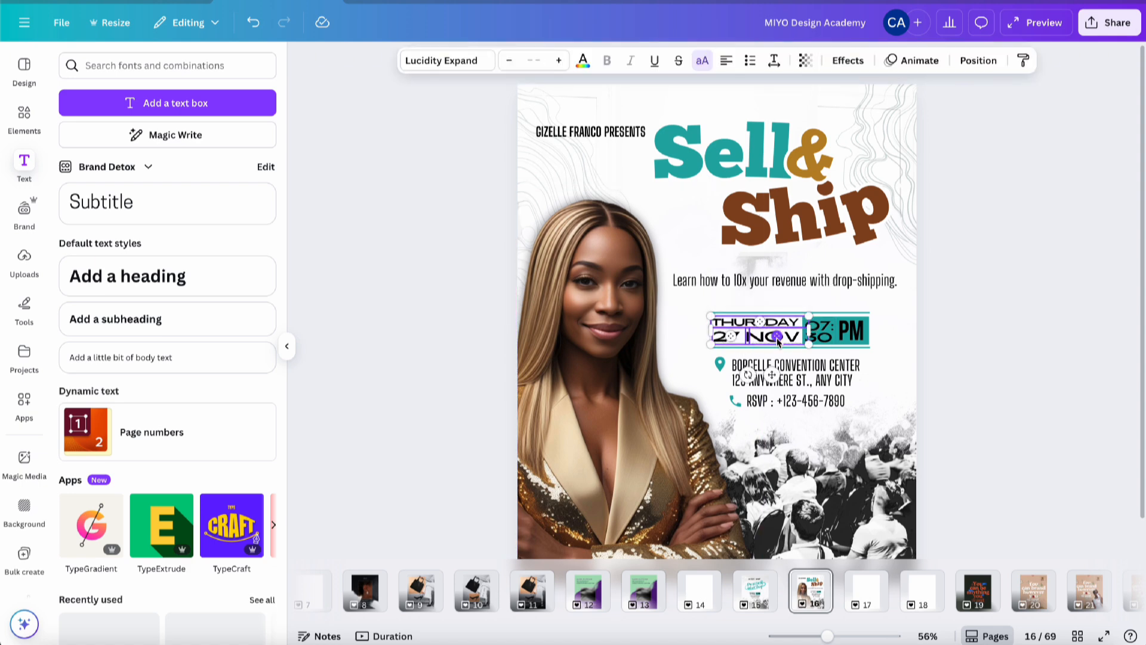
shift+click(819, 331)
shift+click(851, 331)
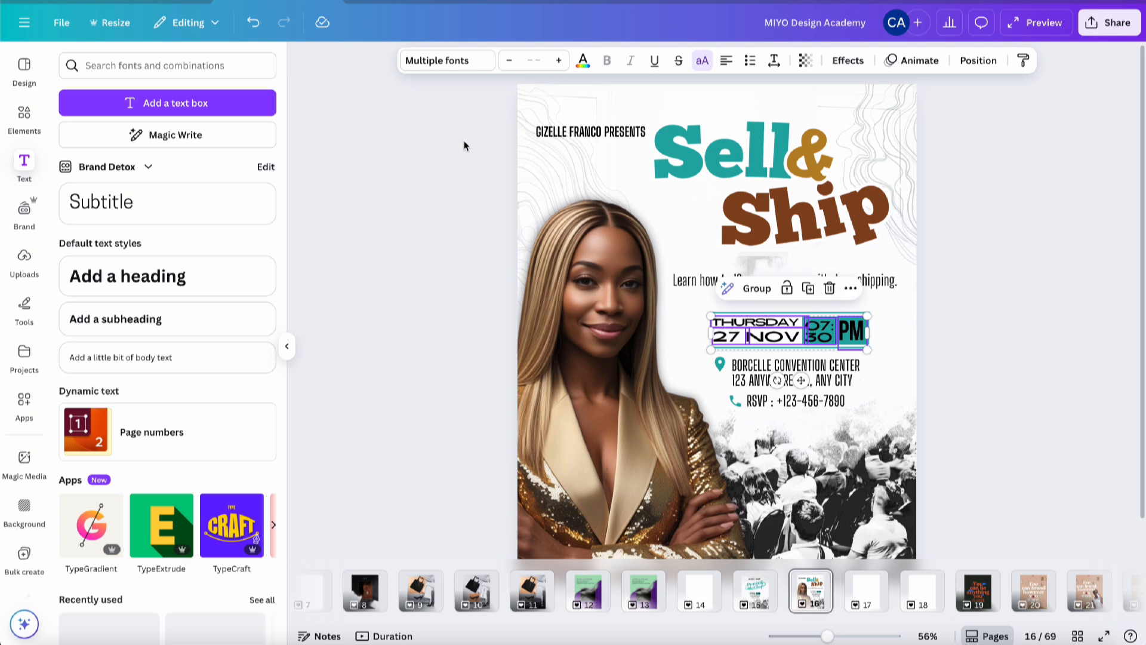
click(436, 60)
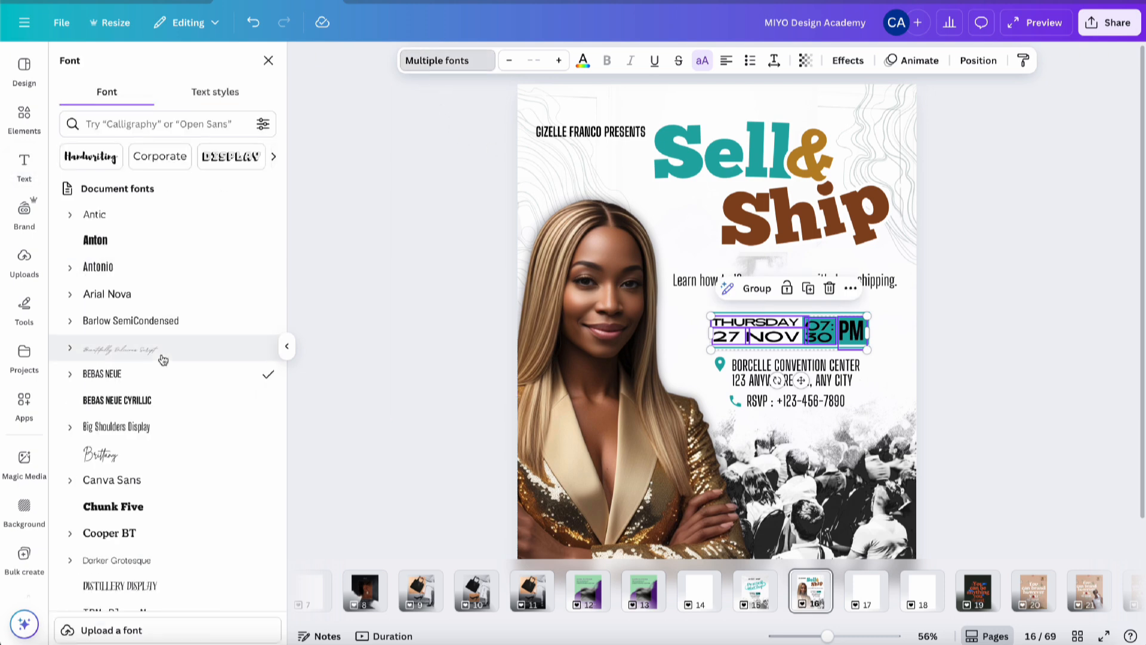
click(133, 510)
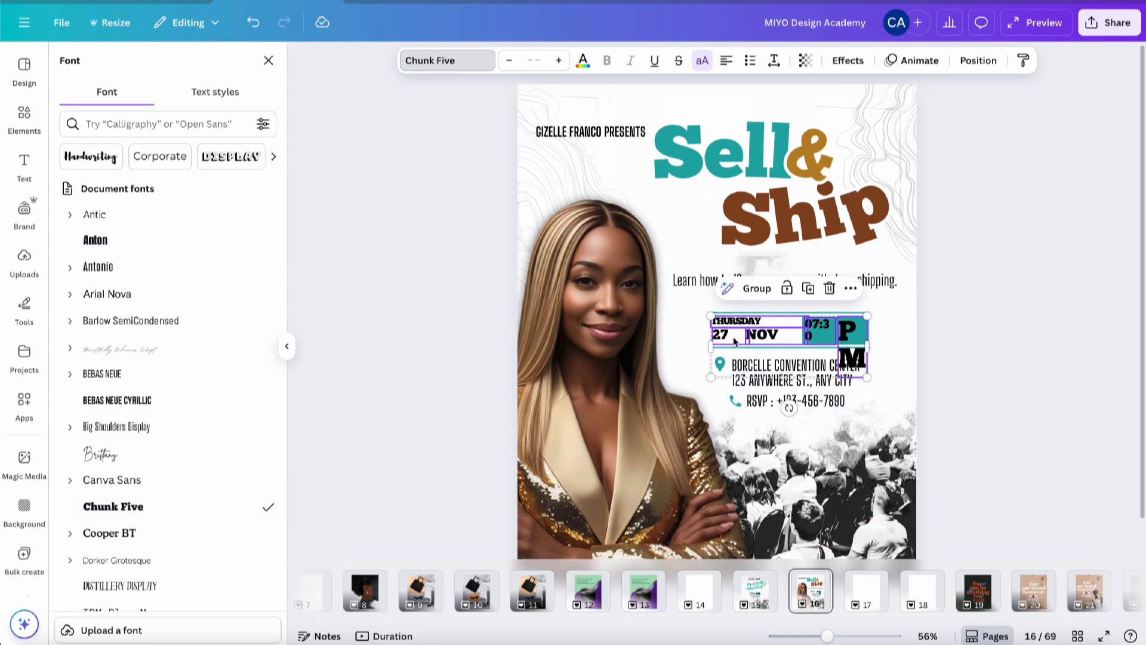
Reduce the PM text to size 48.1 and resize its box so PM fits on one line within the teal rectangle.
scroll(733, 337, up, 5)
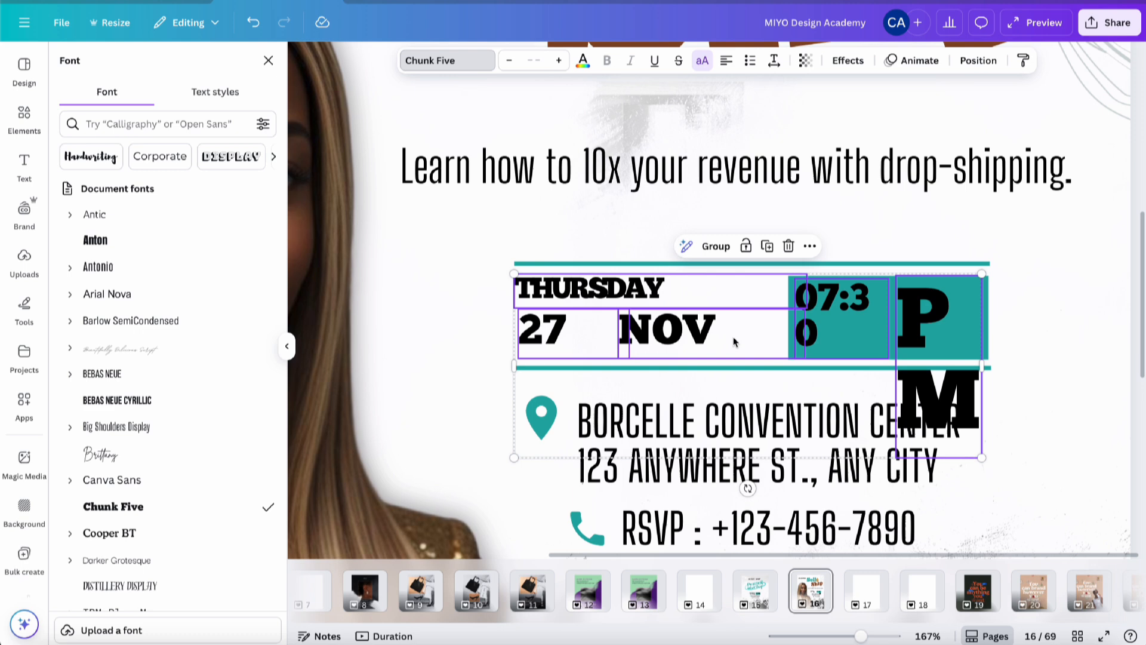
click(922, 316)
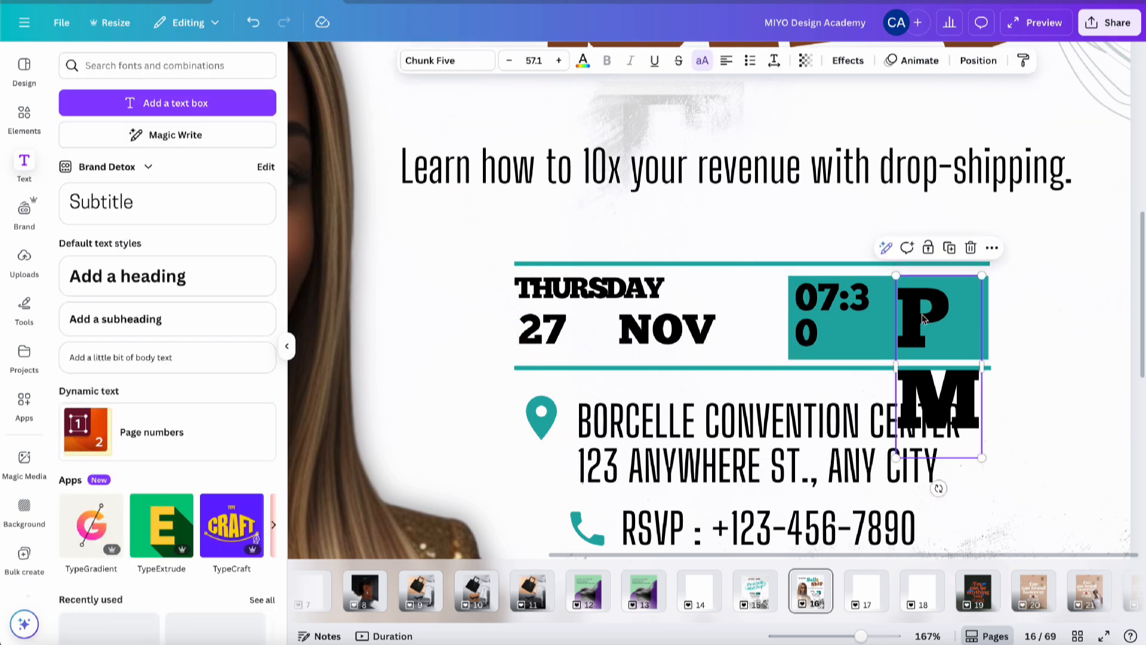
click(507, 62)
click(507, 62)
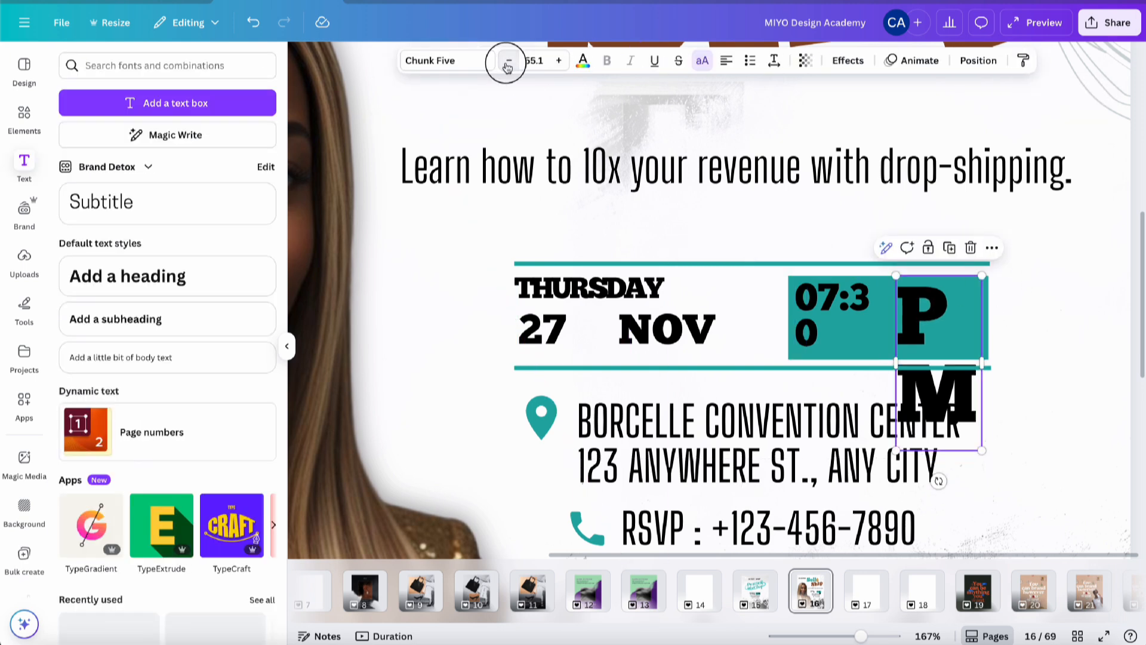
click(507, 62)
click(506, 62)
click(507, 62)
click(507, 62)
click(507, 62)
click(507, 62)
click(507, 62)
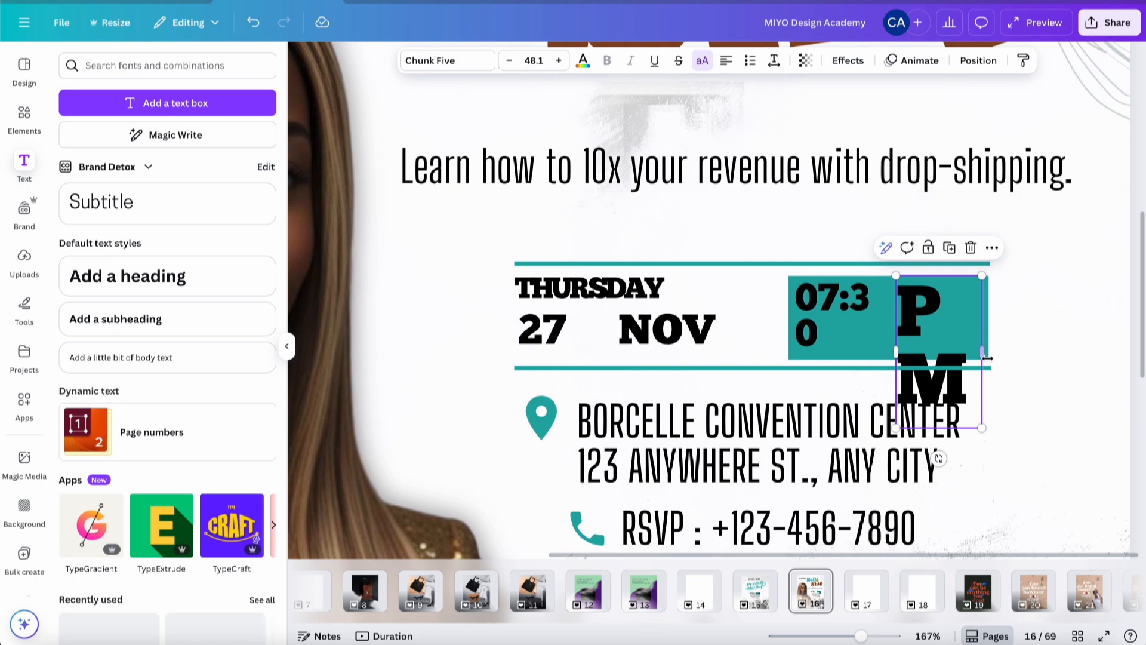
drag(982, 355, 947, 330)
Break the time text into two lines, "07:" above "30", and narrow its text box to fit.
click(858, 305)
click(854, 304)
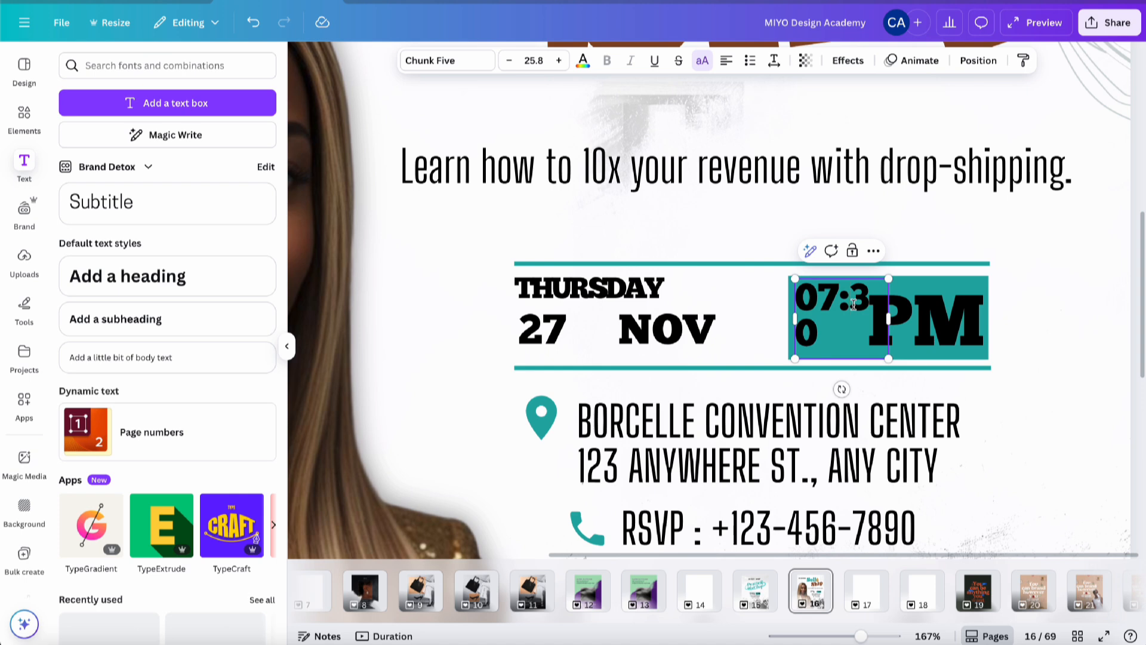
key(Return)
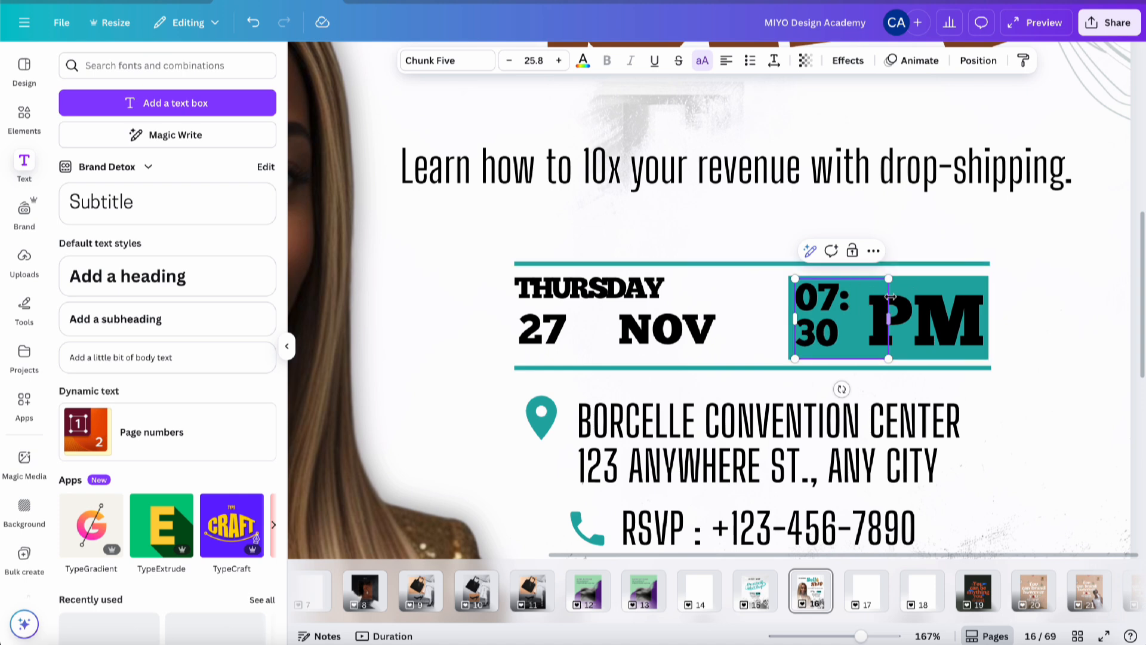
drag(890, 320, 855, 316)
click(1031, 307)
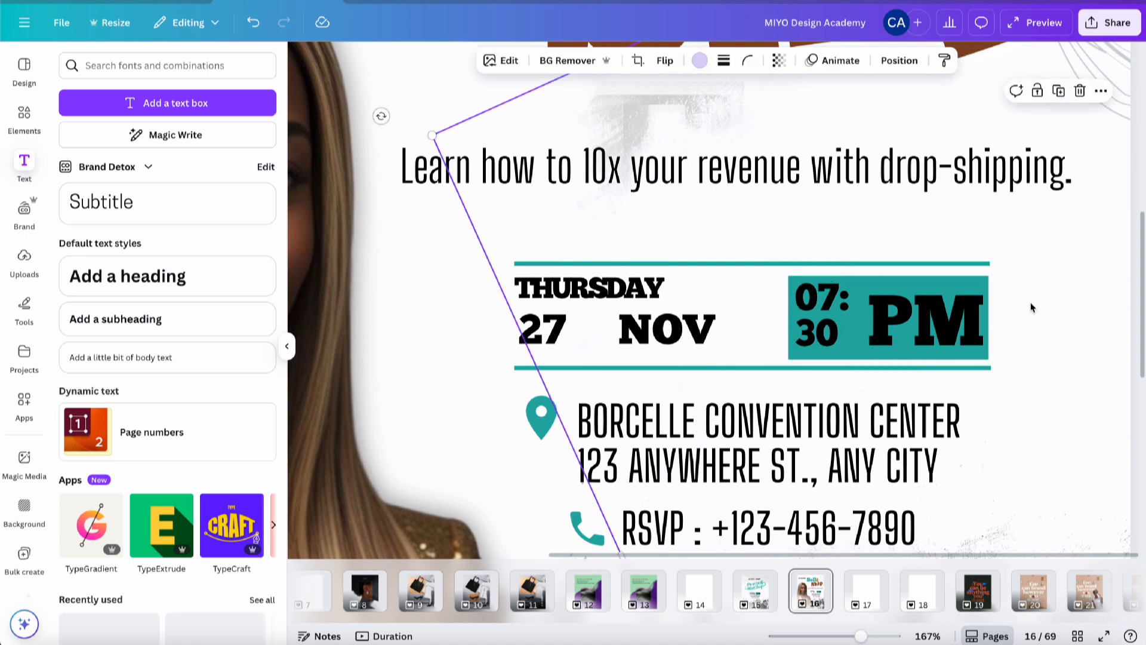
Set the 07:30 text size to 27.8.
click(828, 329)
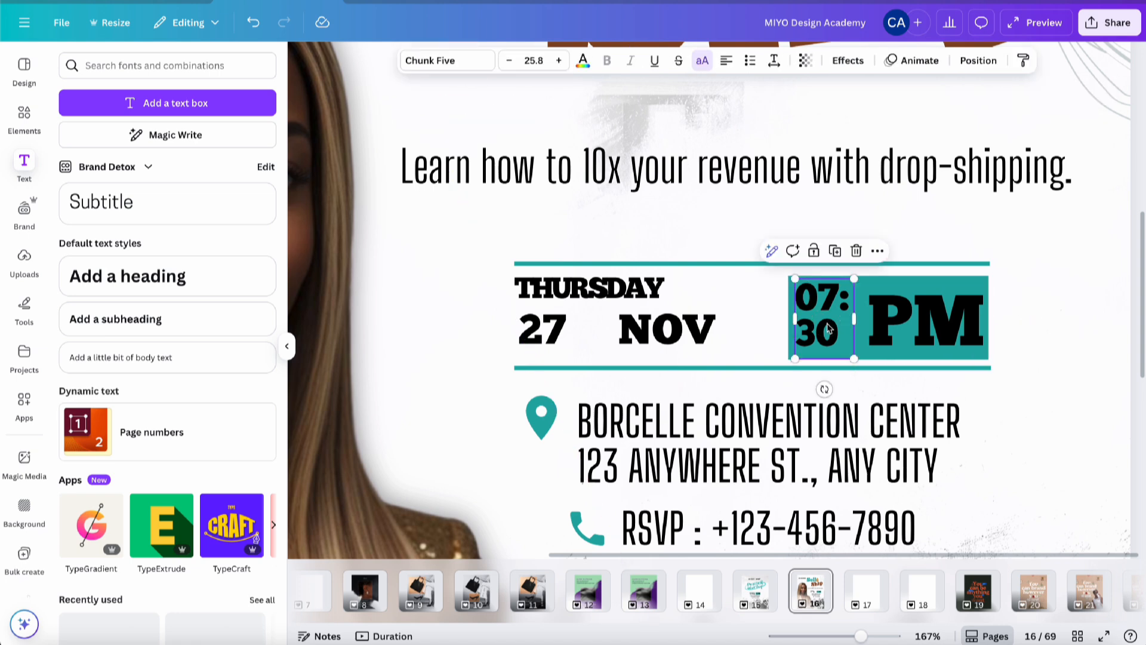
click(559, 60)
click(559, 61)
click(1069, 332)
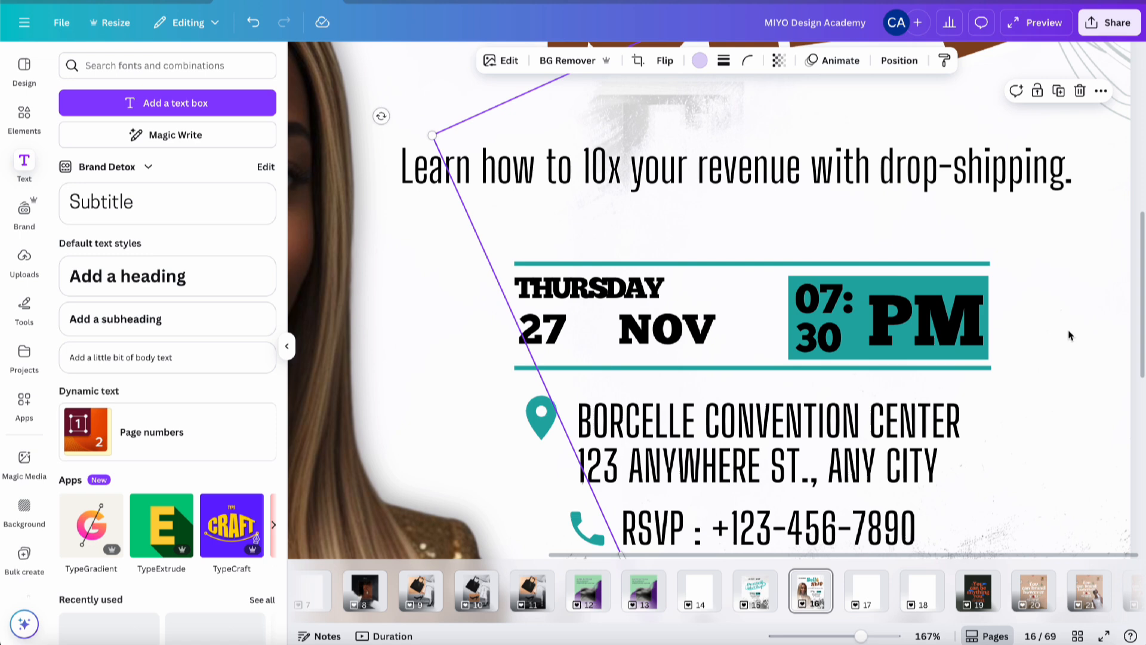
Shift PM slightly left and the 07:30 text slightly right to balance them inside the teal rectangle.
click(953, 327)
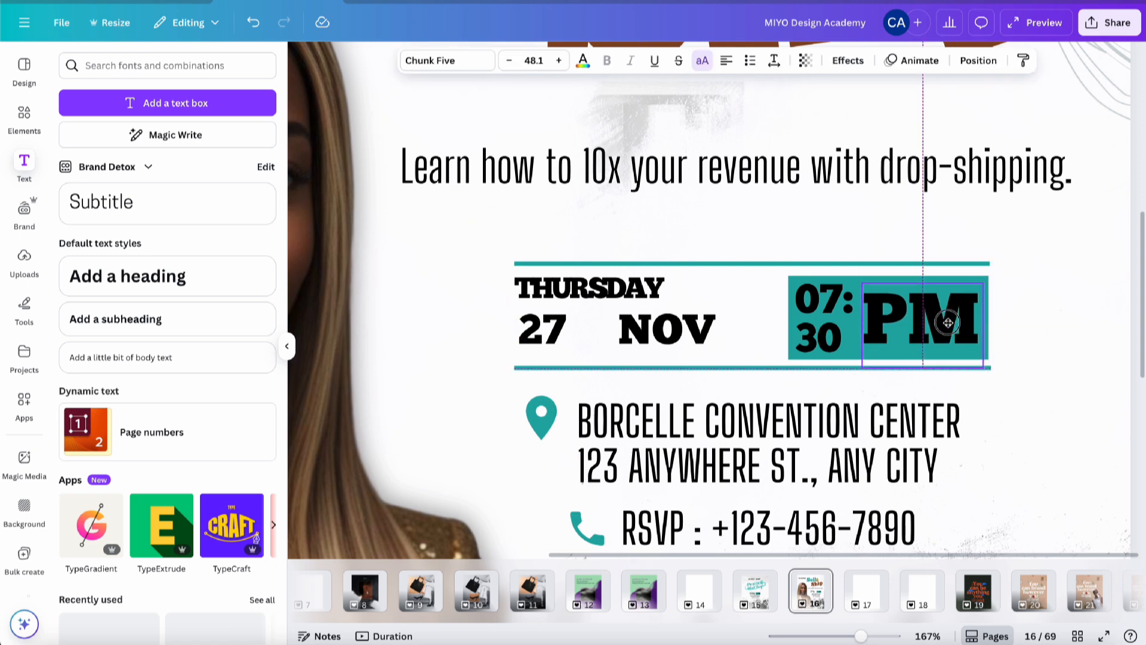
drag(952, 326, 947, 325)
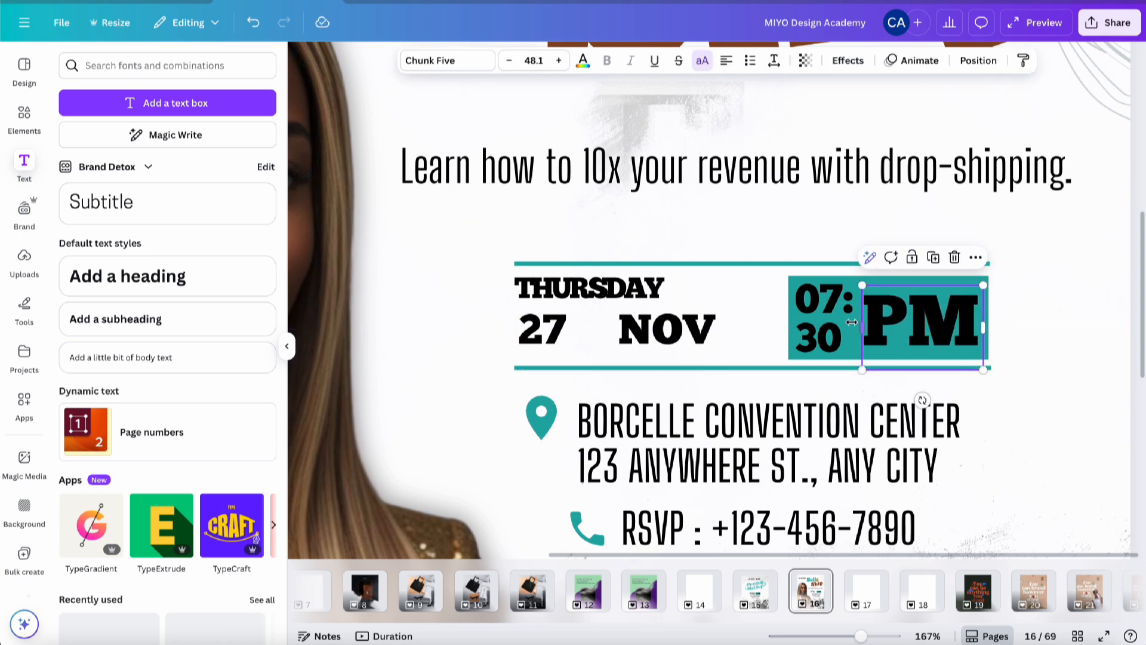
click(844, 329)
drag(844, 329, 846, 329)
Tighten the line spacing of the two-line 07:30 text.
click(774, 60)
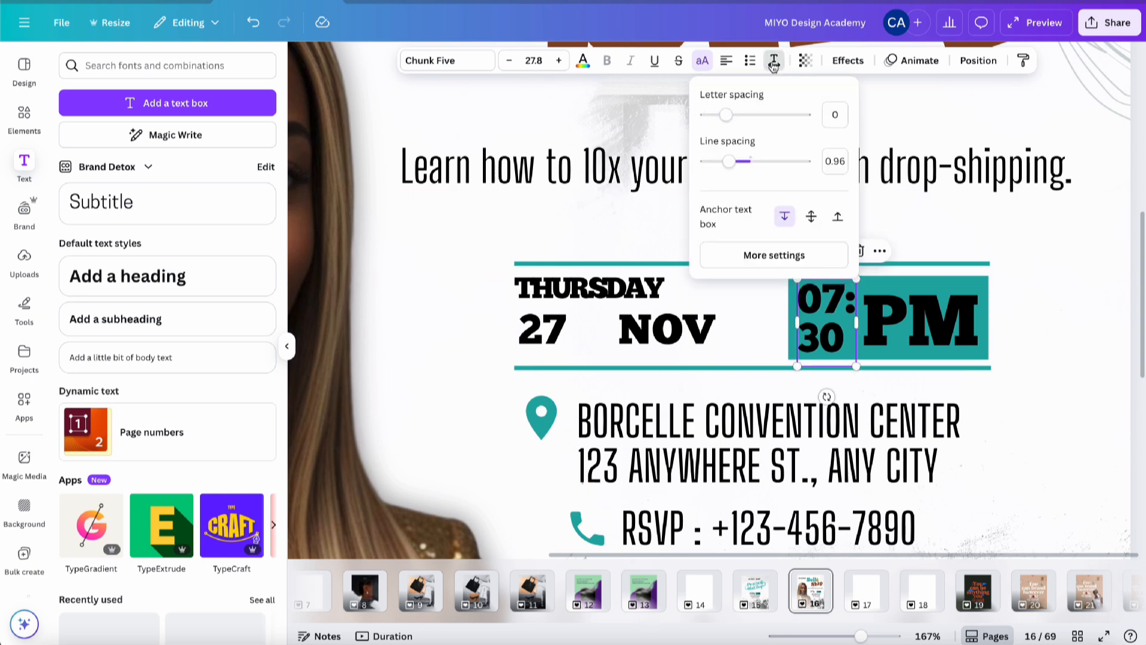
click(729, 161)
drag(731, 164, 722, 160)
click(1078, 269)
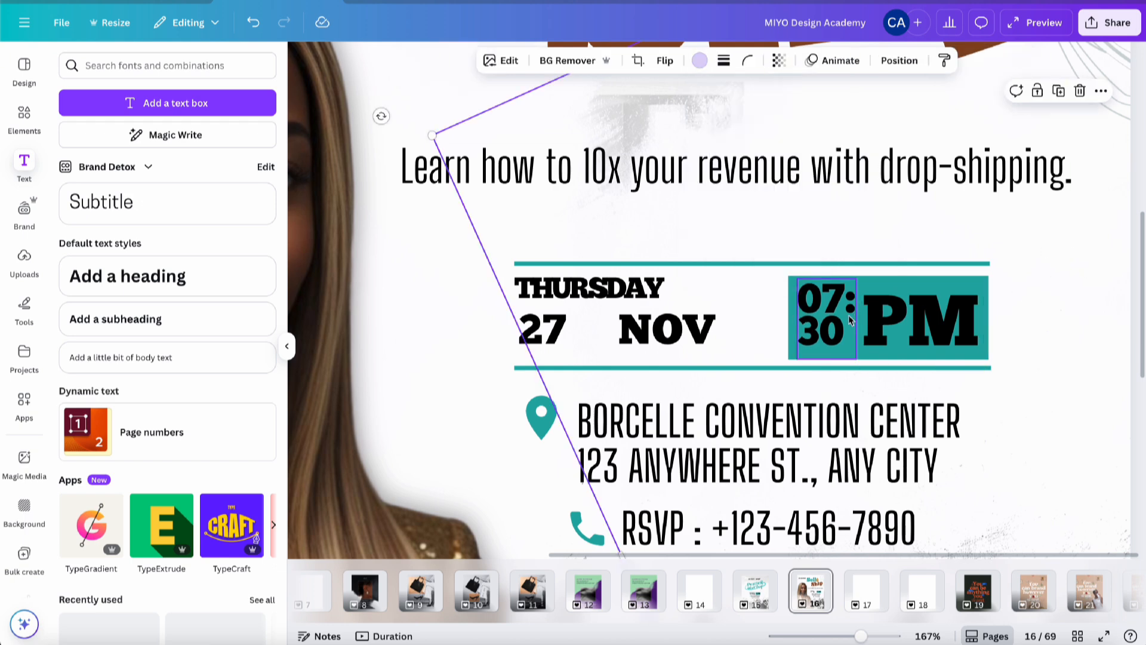
Select the 27 and NOV texts together and enlarge both to size 38.2.
click(676, 337)
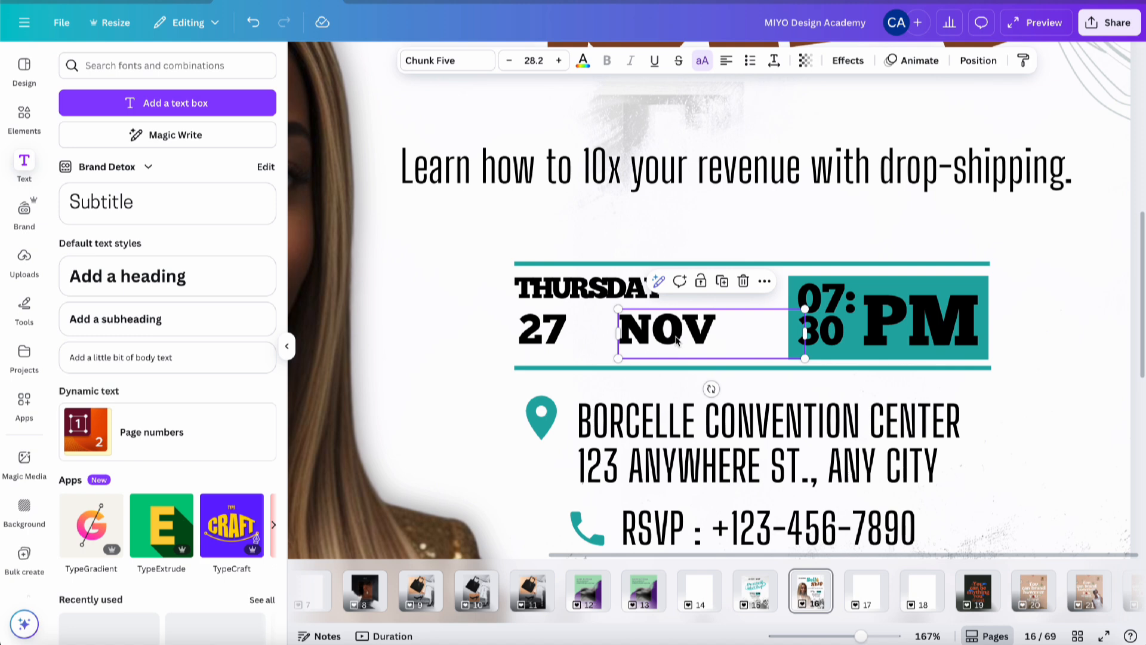
shift+click(575, 334)
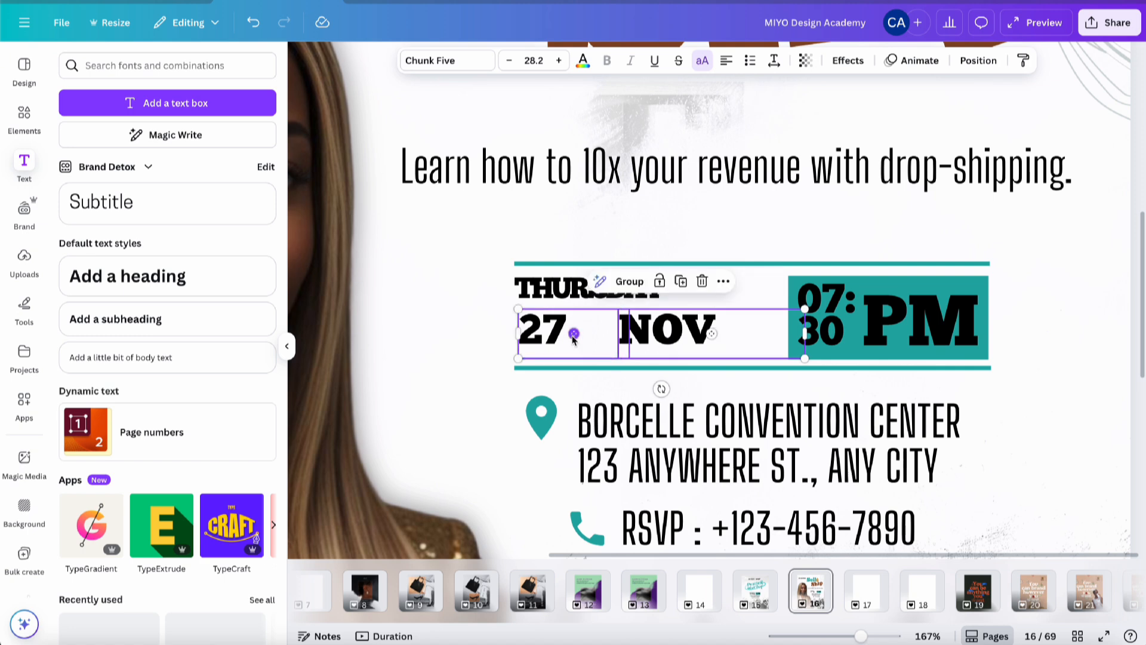
click(559, 62)
click(558, 62)
click(559, 62)
click(558, 62)
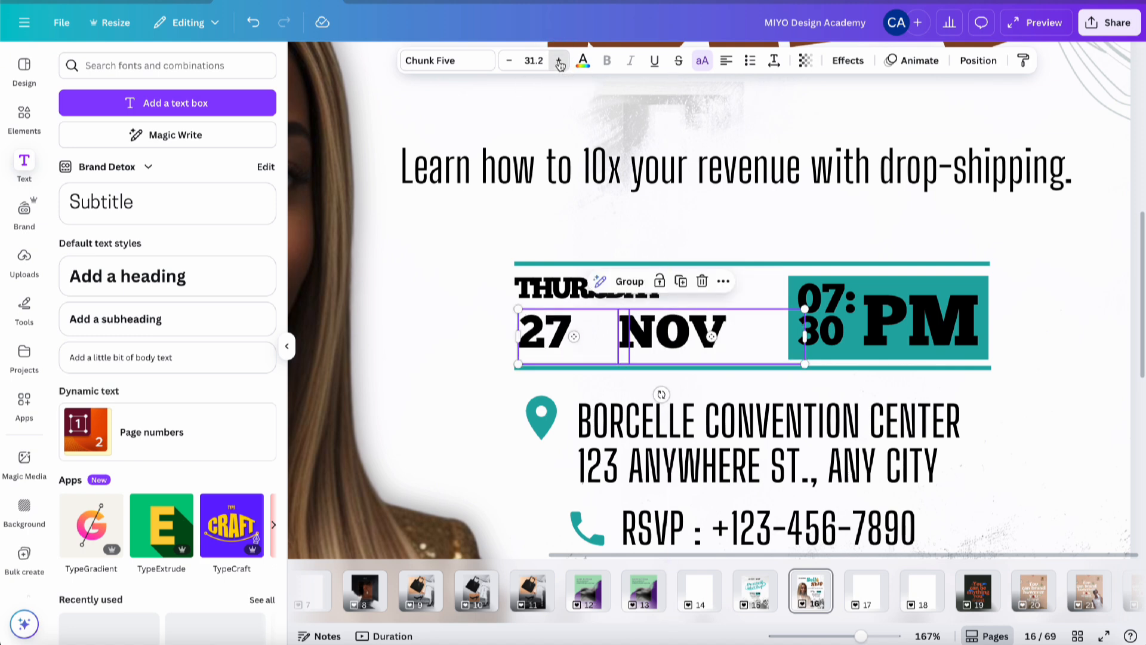
click(559, 63)
click(559, 62)
click(559, 62)
click(559, 63)
click(559, 62)
click(558, 62)
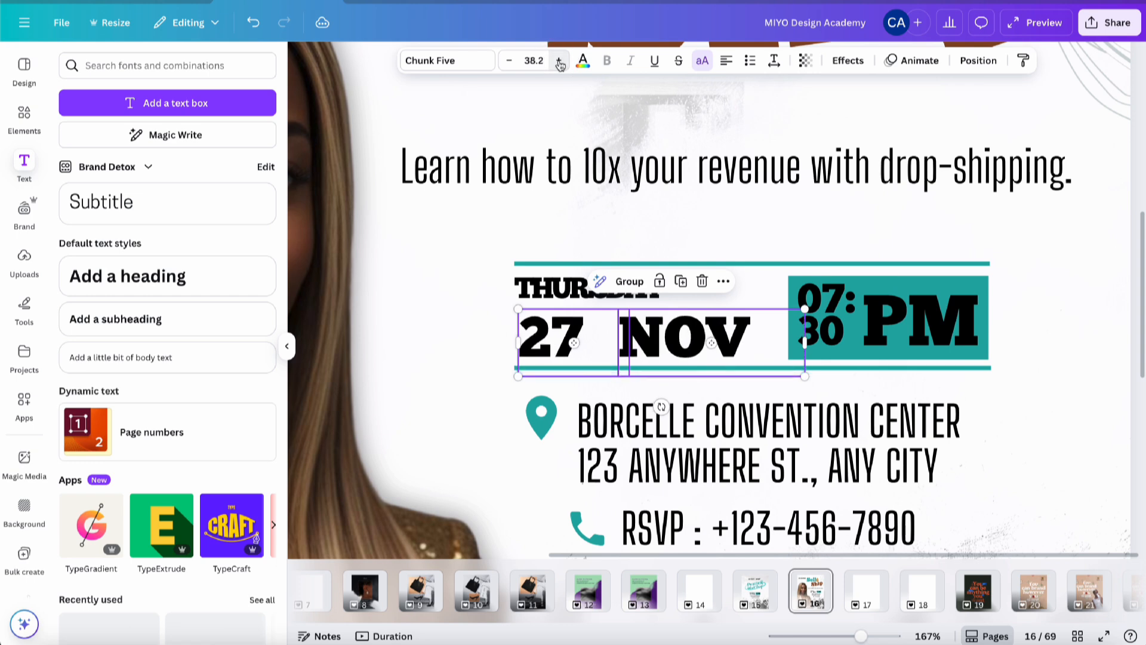
click(471, 287)
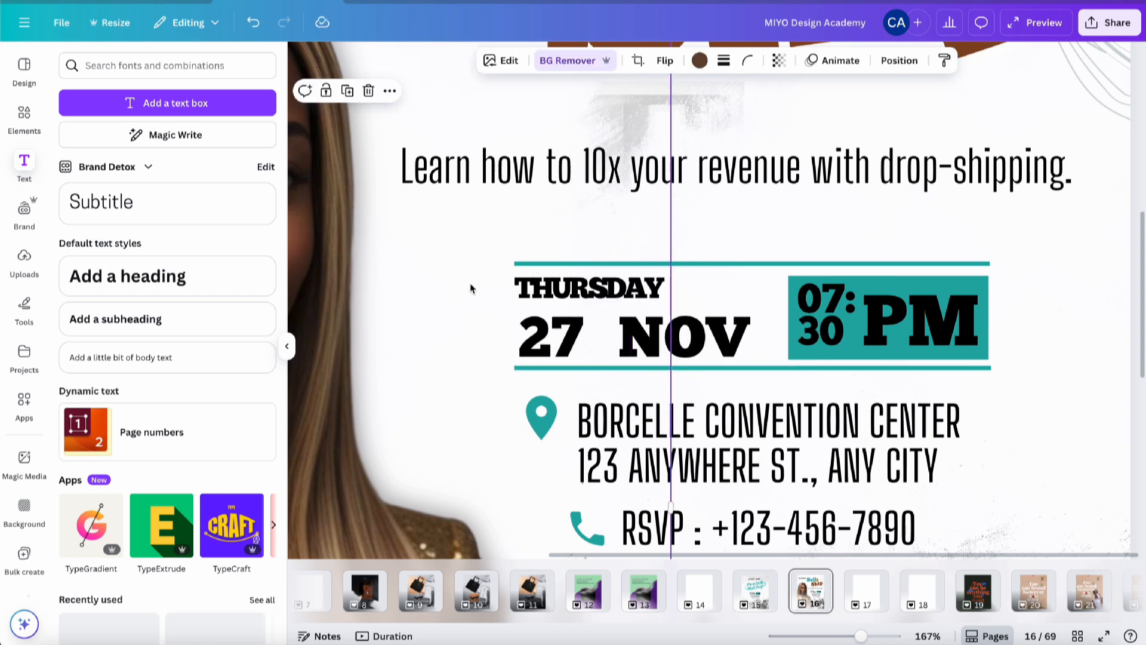
Move the 27 text right so it sits closer to NOV.
click(559, 339)
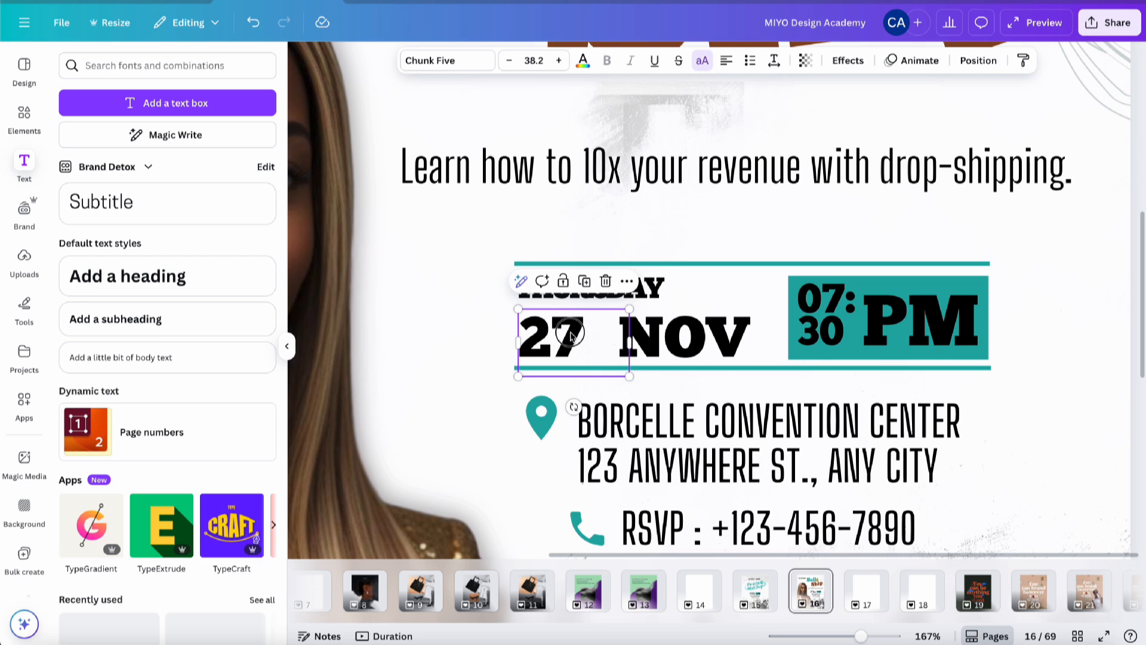
drag(570, 335, 591, 333)
click(603, 295)
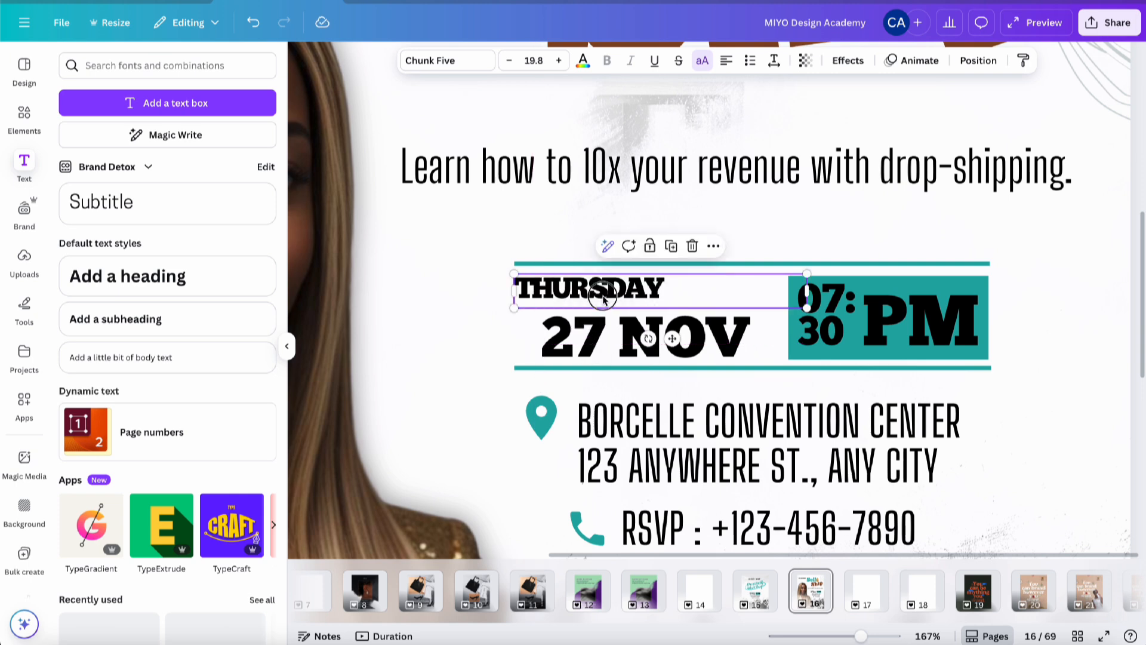
Narrow the THURSDAY text box, set its letter spacing to 0, and move it right to line up with the 27's left edge.
drag(665, 291, 696, 292)
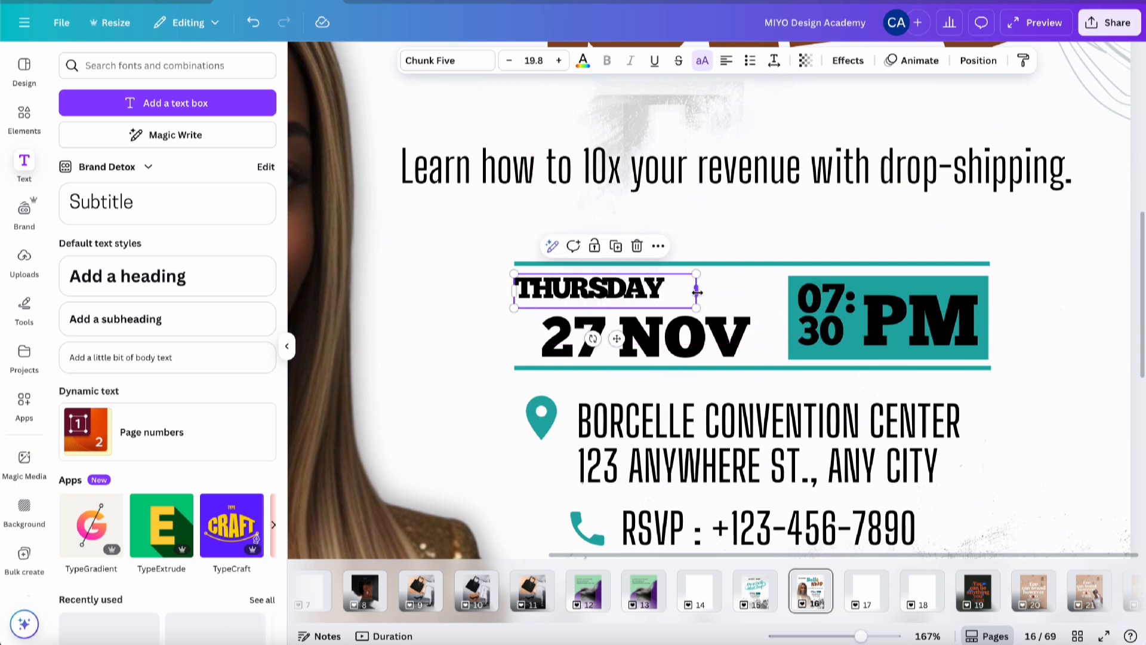
click(775, 61)
drag(724, 116, 727, 119)
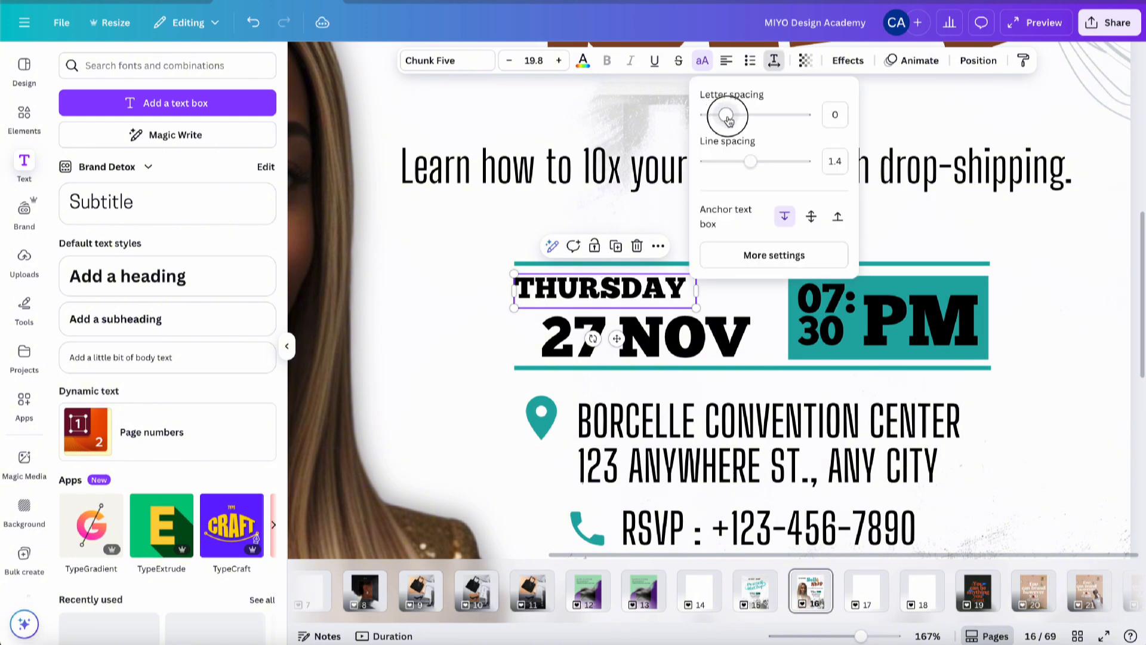
click(463, 286)
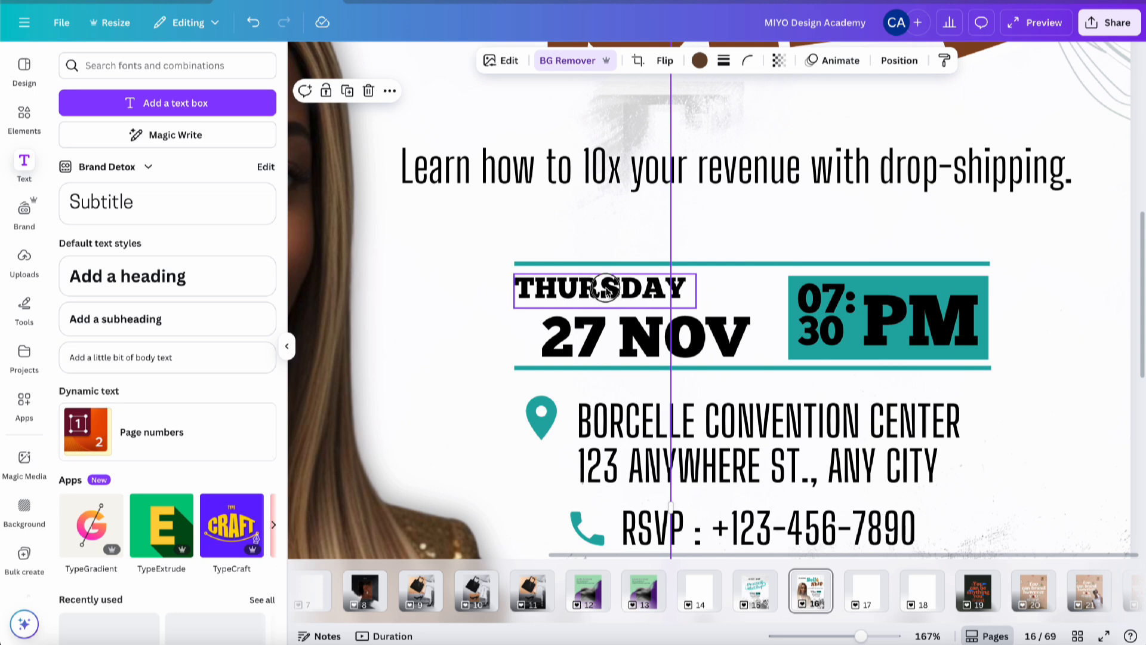
drag(612, 290, 639, 291)
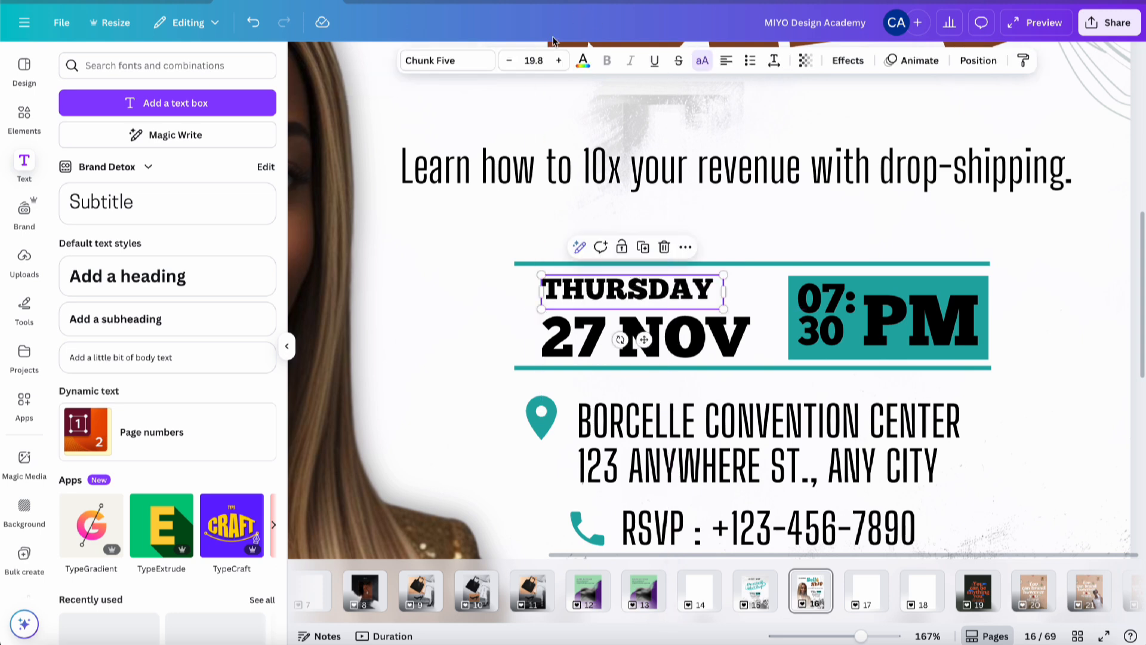
Enlarge THURSDAY to size 27.8 and widen its text box so the word fits on one line above 27 NOV.
click(559, 61)
click(559, 61)
click(560, 61)
click(560, 61)
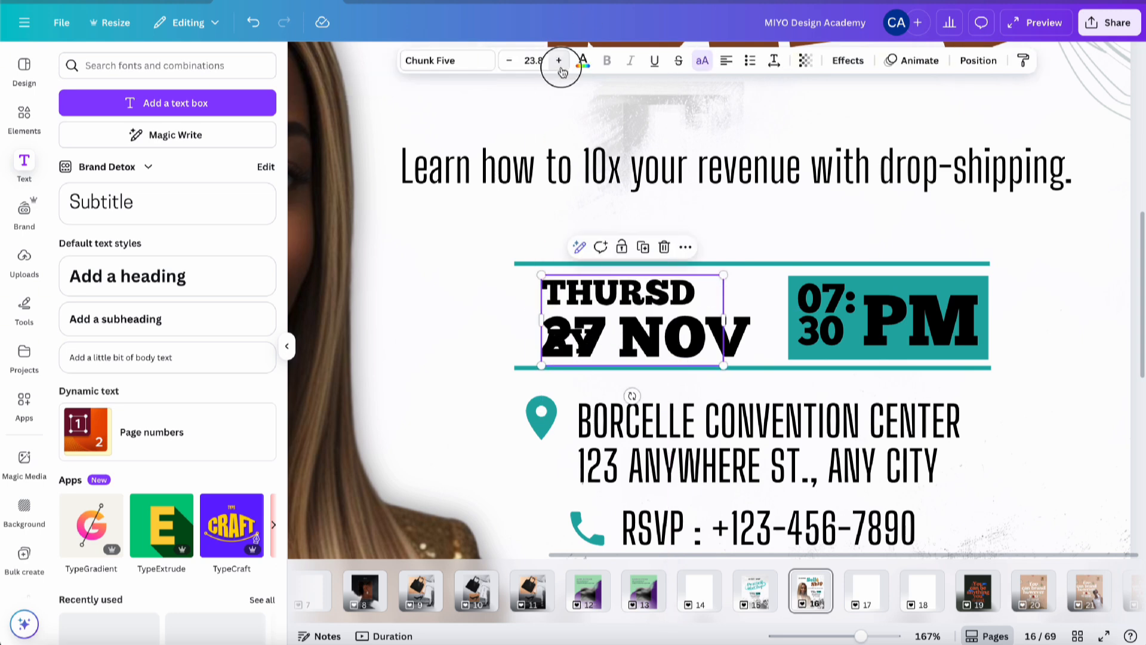
click(559, 61)
click(560, 60)
click(559, 61)
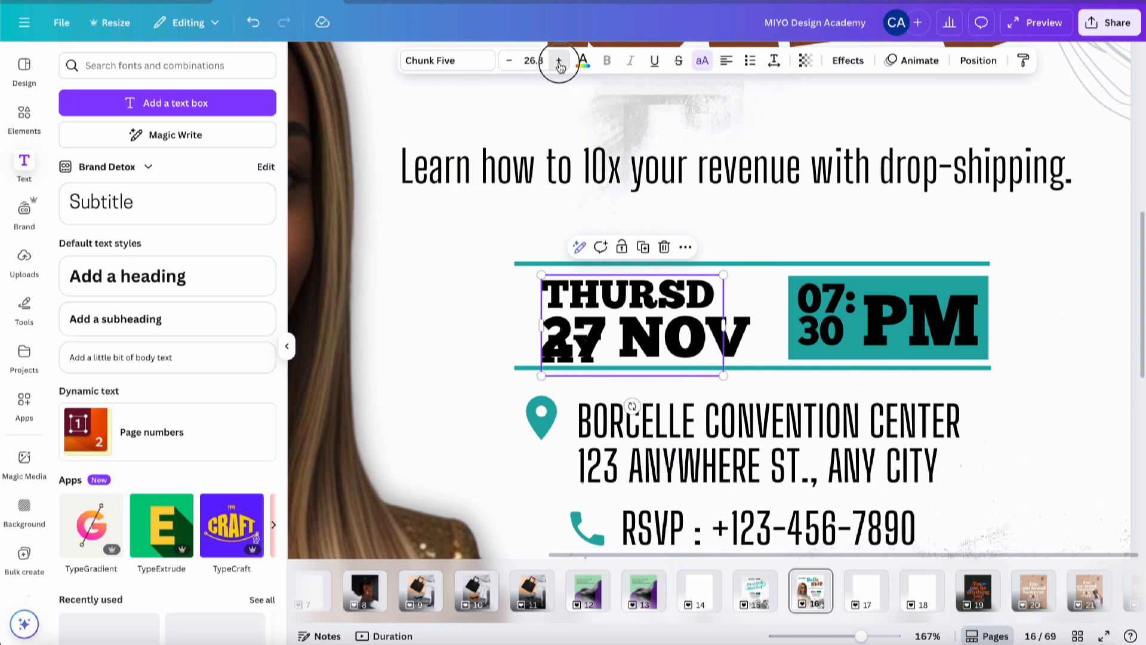
click(559, 61)
drag(723, 326, 753, 305)
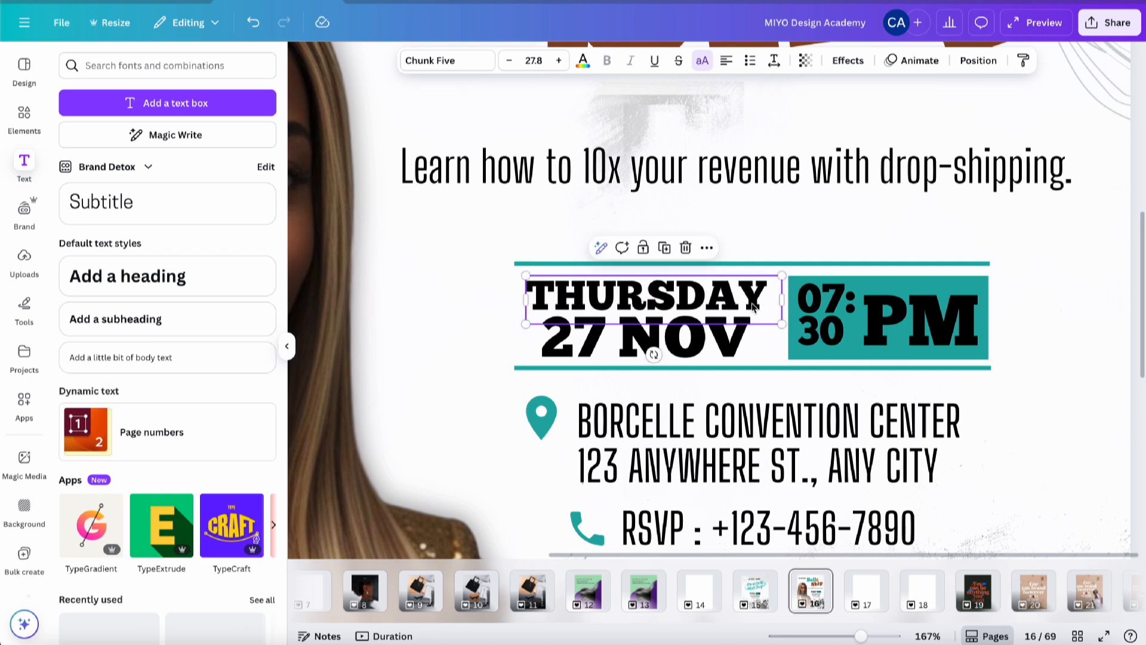
Select THURSDAY, 27 and NOV together and move them slightly right and up between the two teal lines.
shift+click(600, 344)
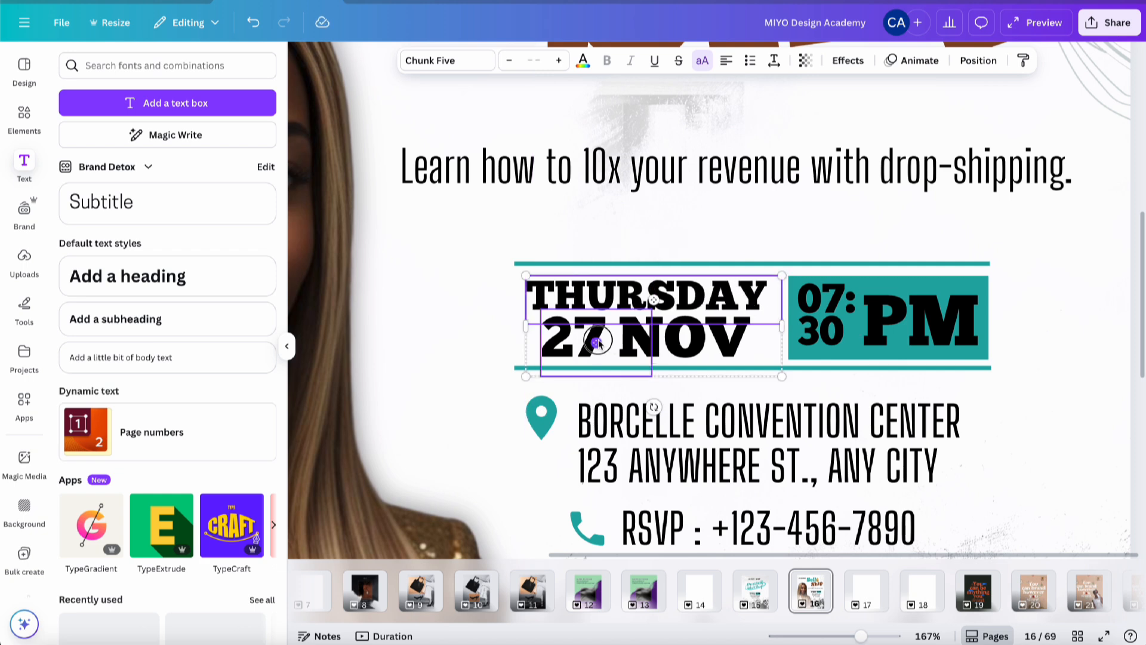
drag(668, 343, 673, 343)
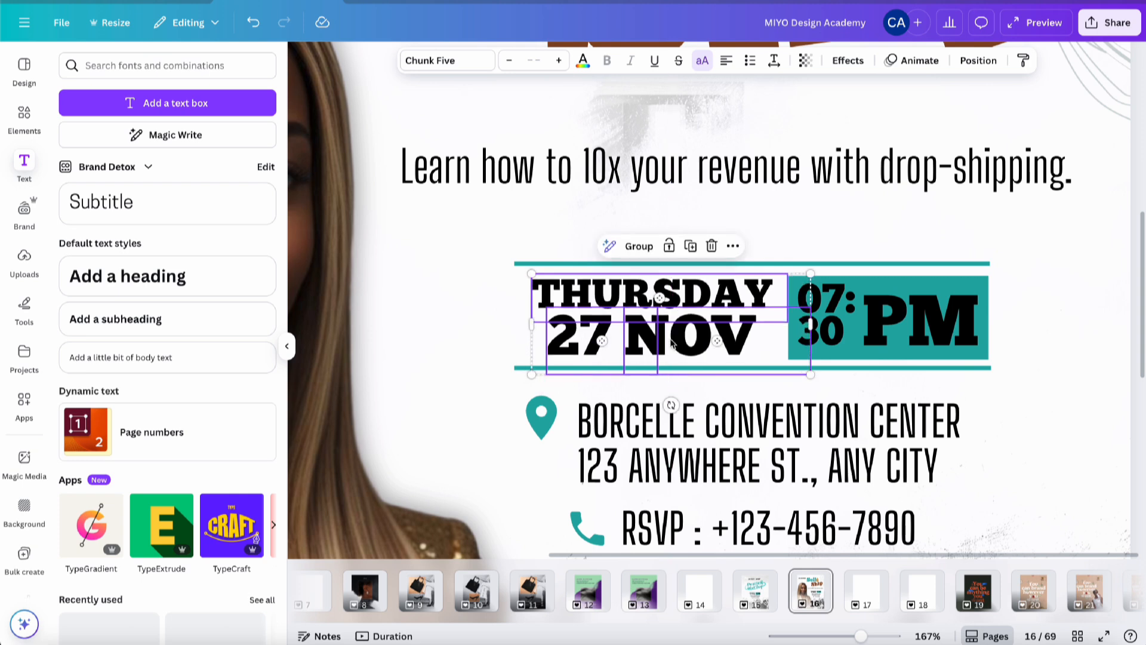
click(1049, 288)
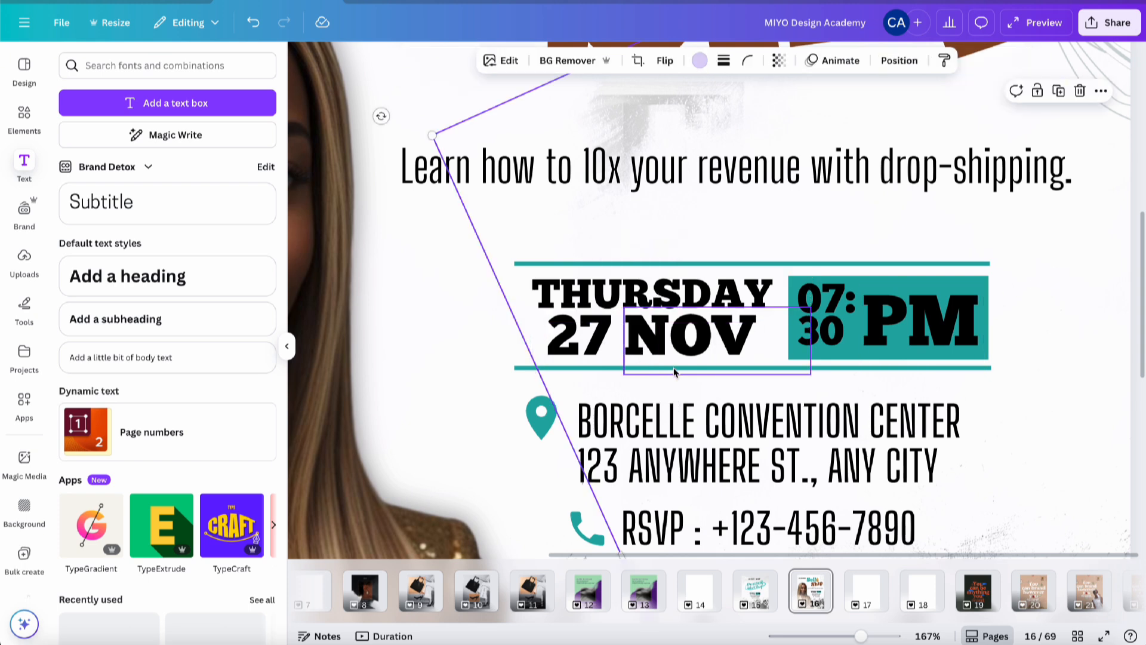
Shorten both teal lines together from their left ends so they start at the left edge of THURSDAY.
click(531, 367)
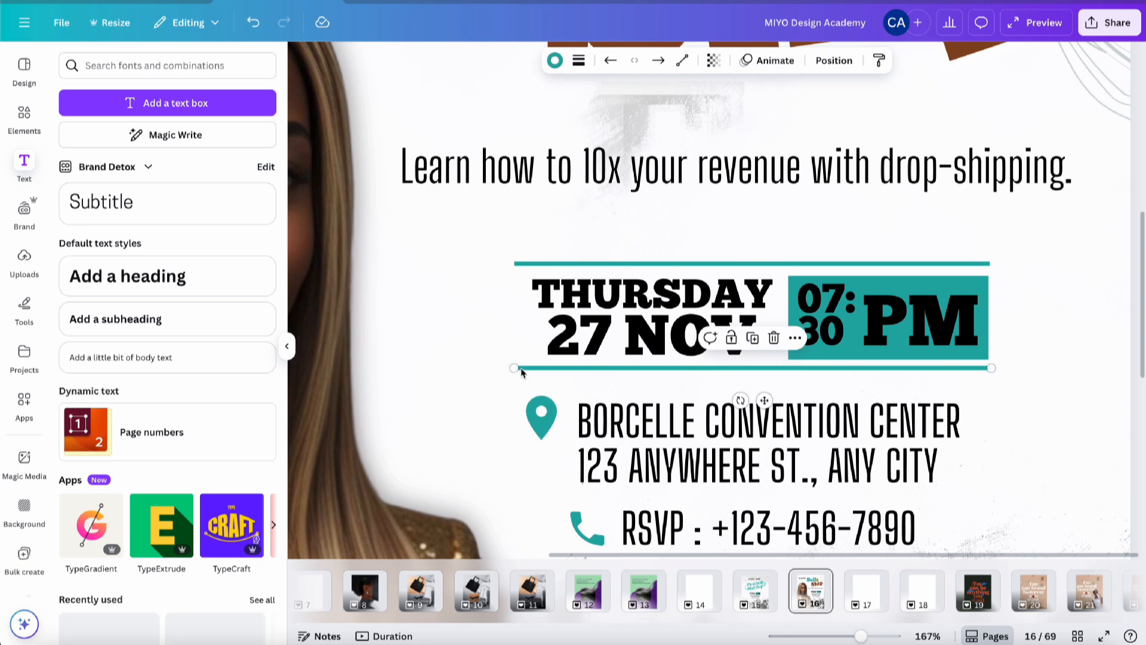
shift+click(536, 268)
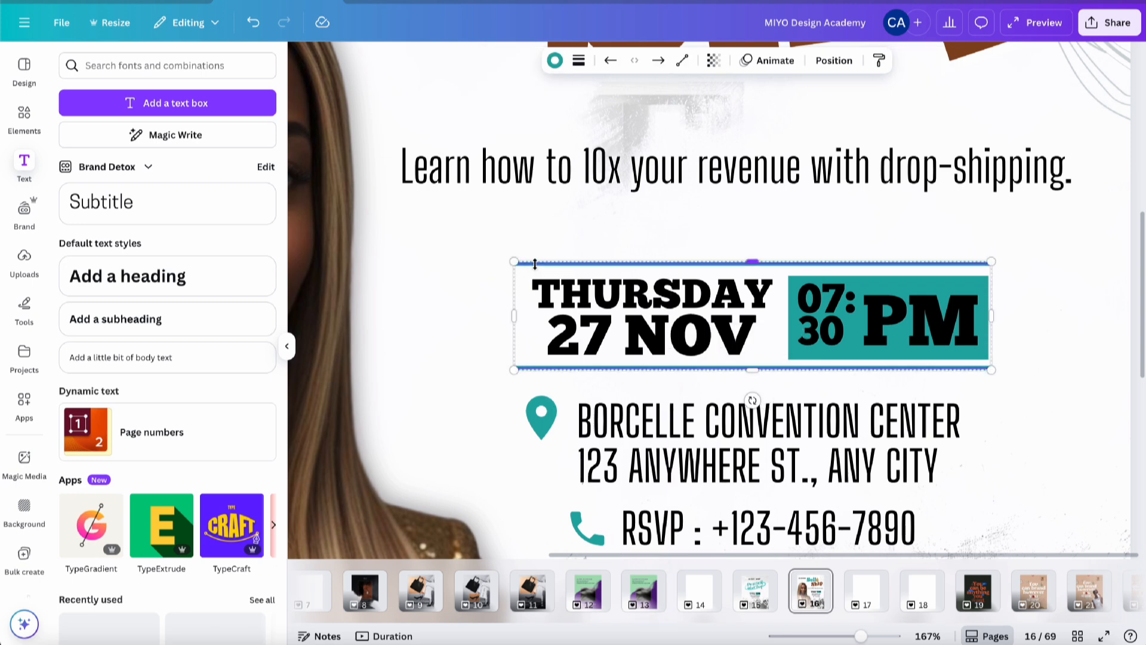
drag(513, 317, 531, 317)
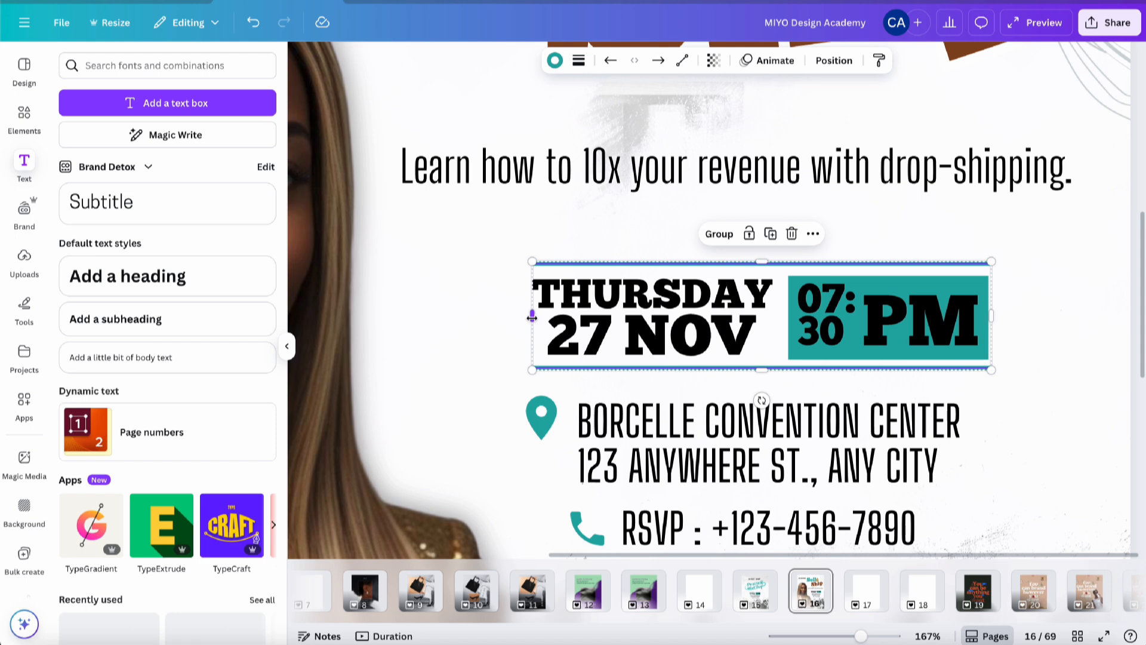
Nudge THURSDAY, 27 and NOV together slightly right, closer to the teal time rectangle.
click(597, 305)
shift+click(579, 338)
shift+click(686, 340)
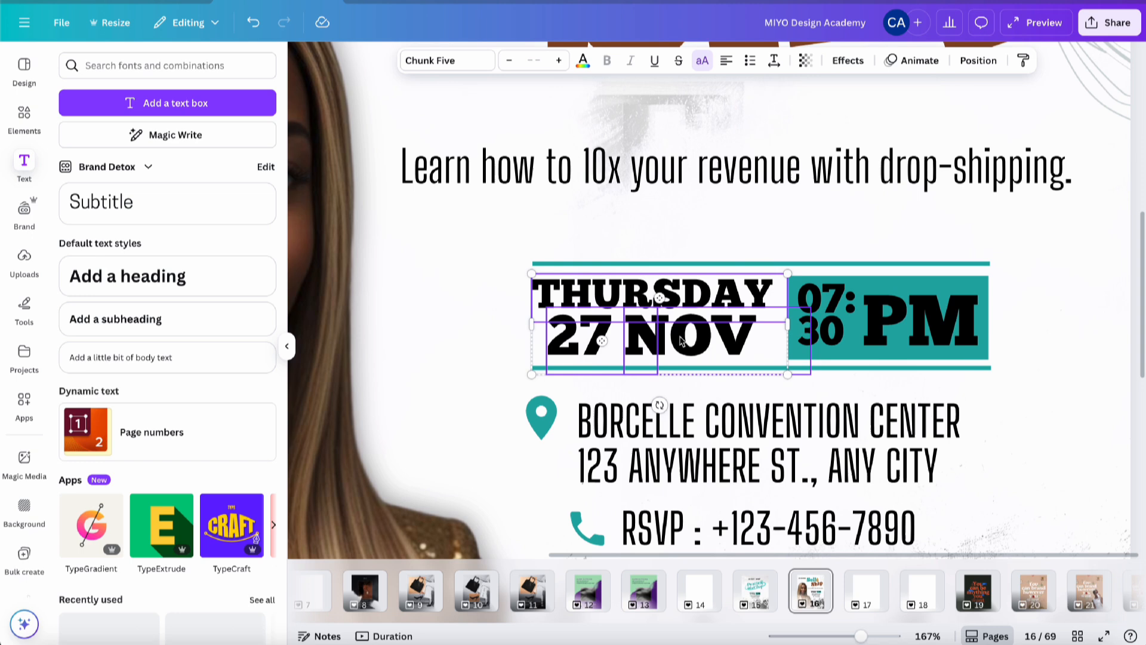
key(Right)
key(Right)
key(Right)
key(Right)
key(Right)
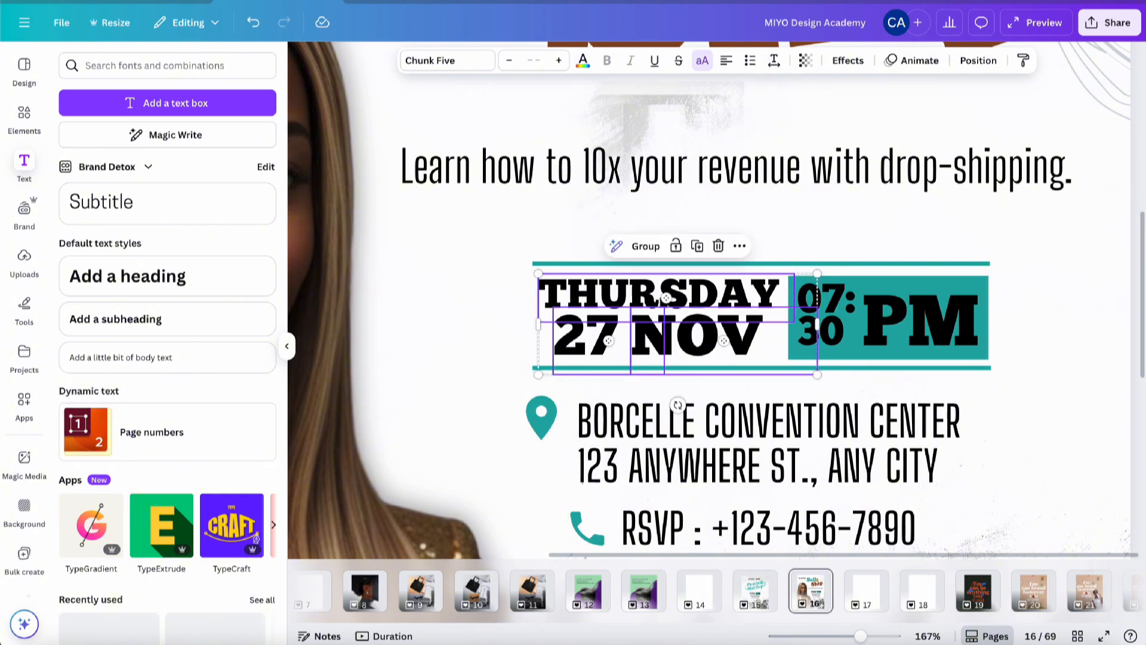
click(492, 252)
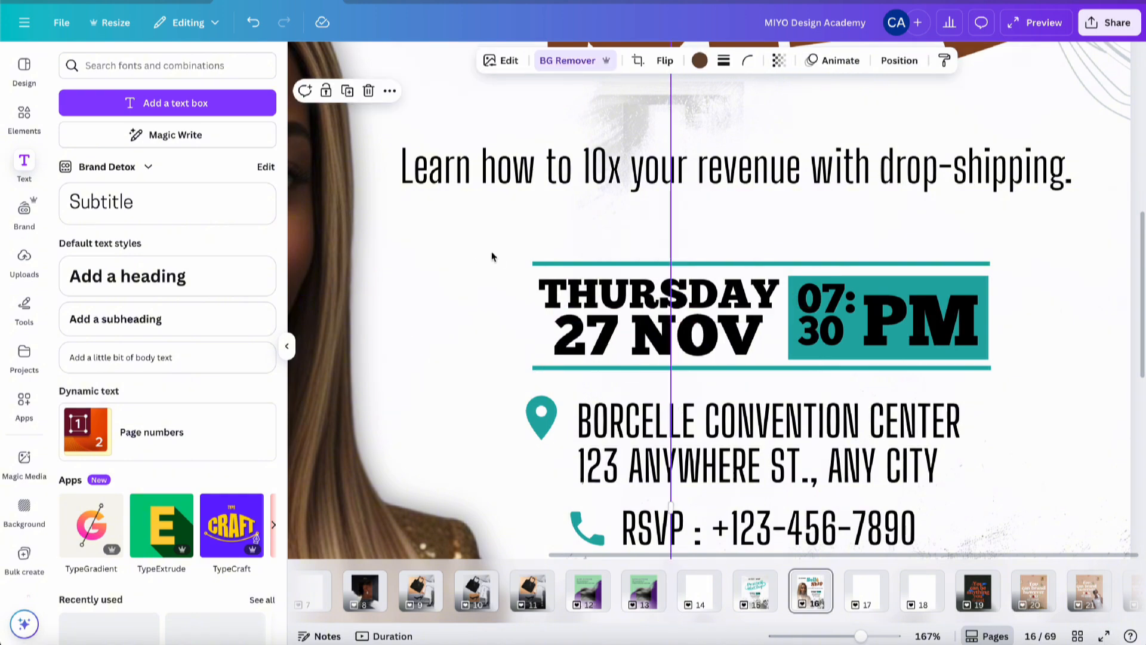
Fill the rectangle behind 07:30 PM with golden brown, sampling the color from the headline's ampersand.
scroll(492, 257, down, 5)
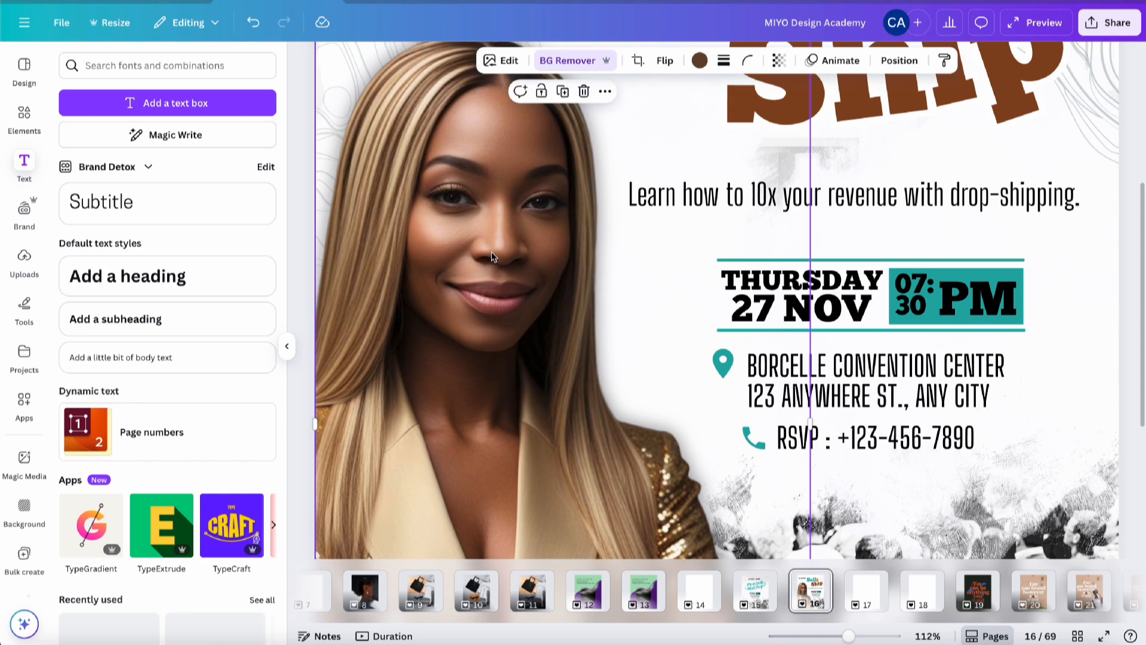
scroll(491, 257, down, 3)
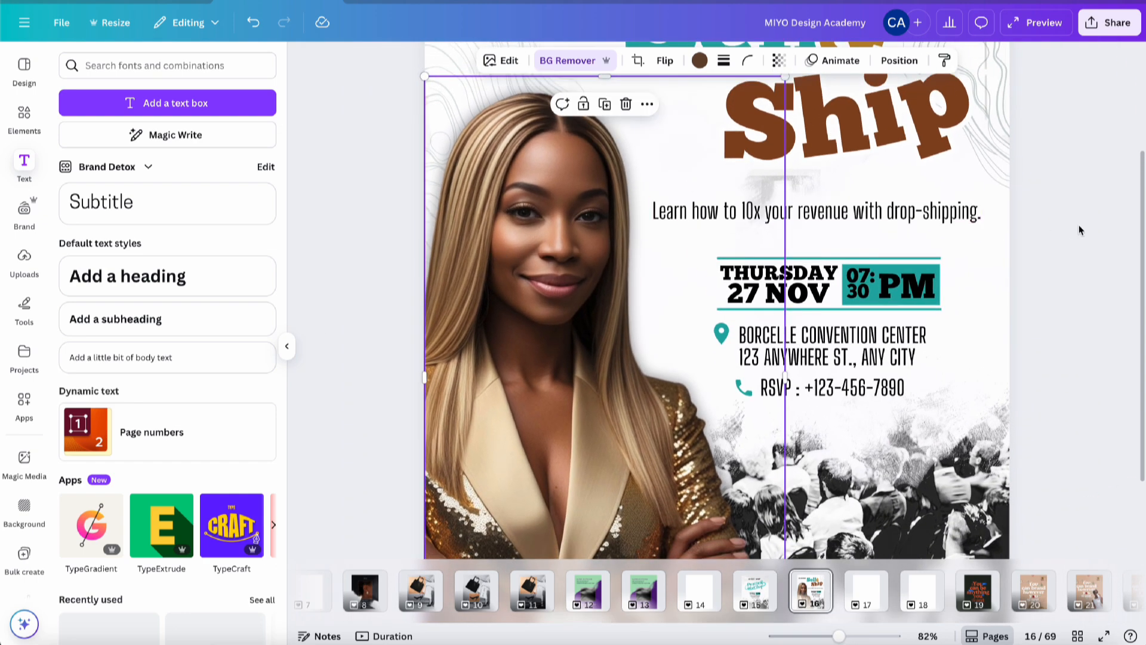
click(1083, 228)
scroll(1084, 228, up, 2)
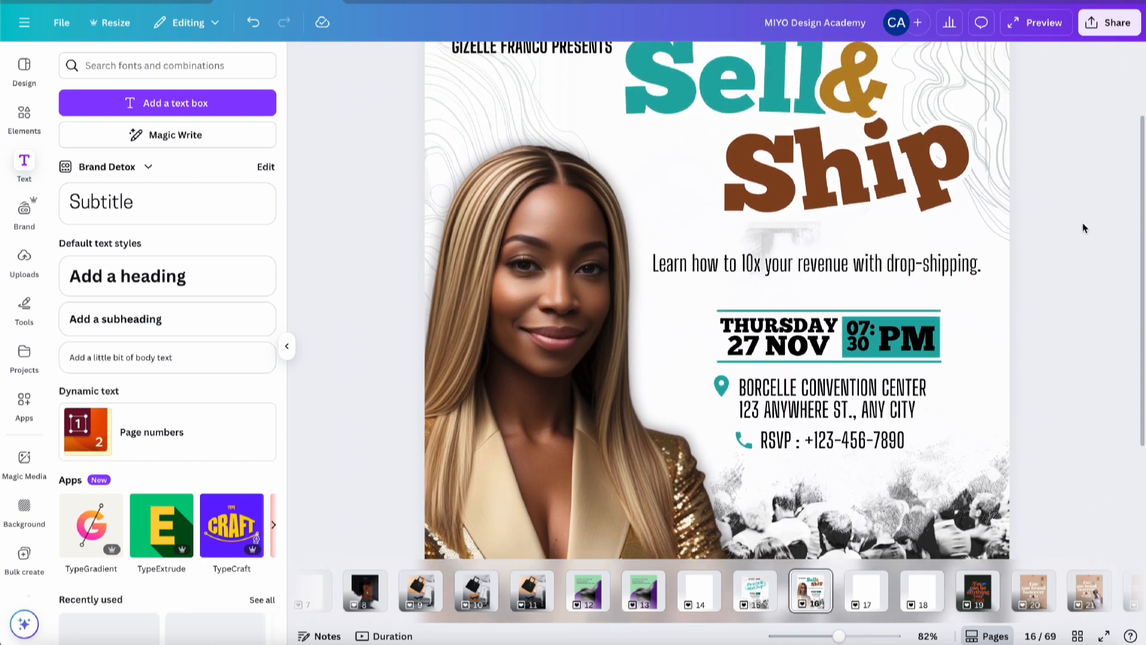
click(755, 322)
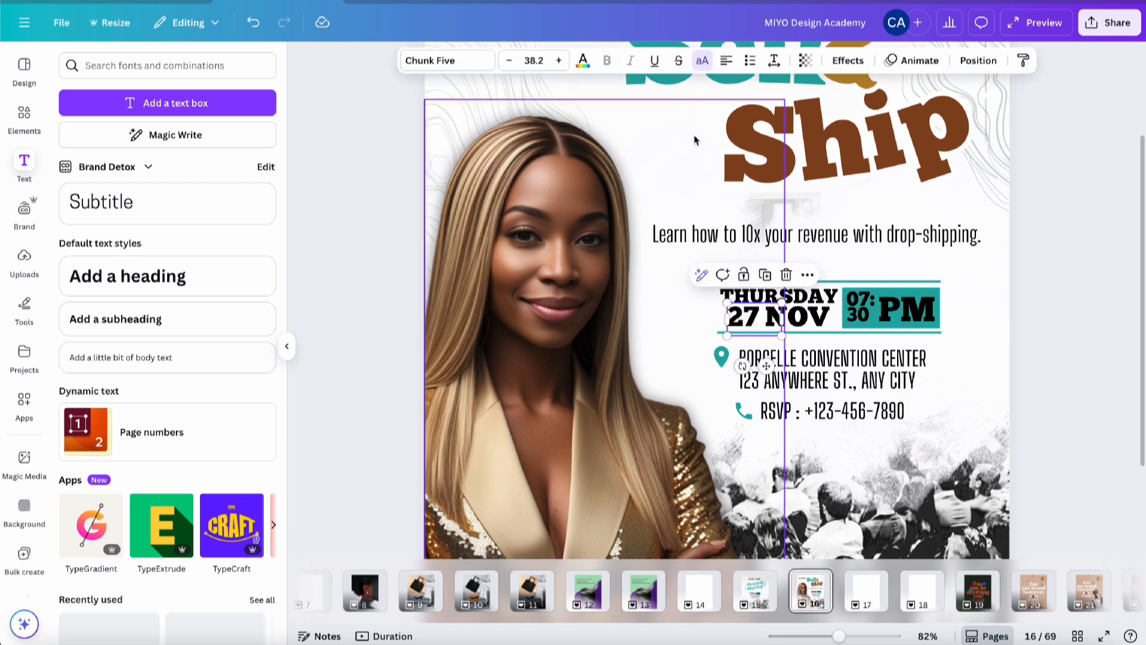
scroll(836, 248, up, 3)
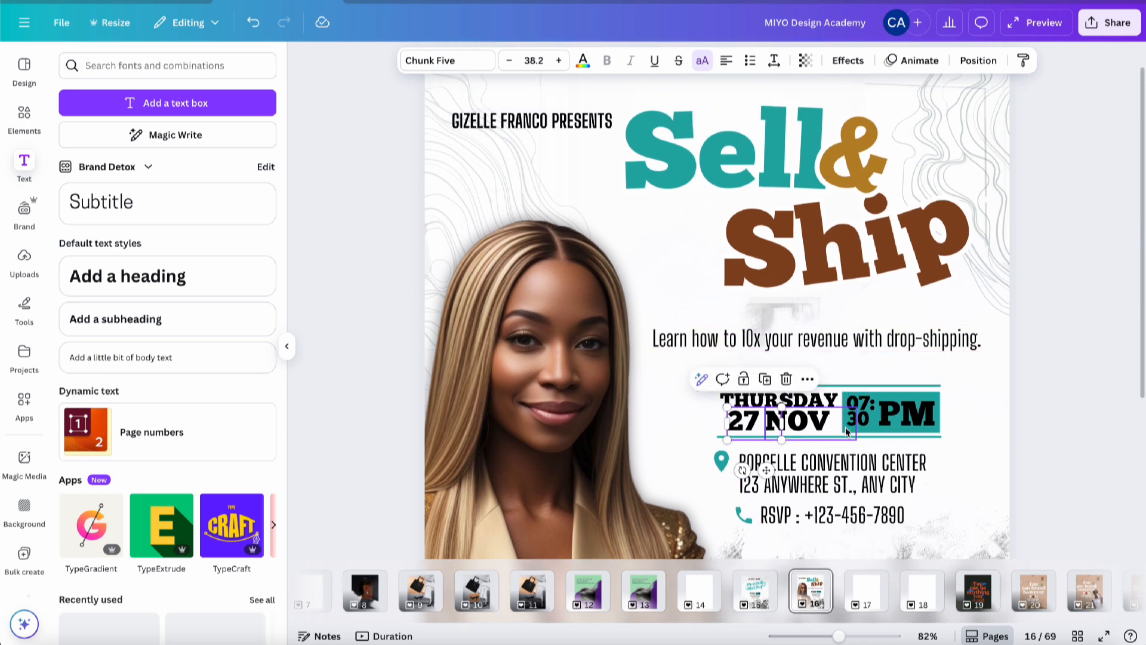
click(935, 400)
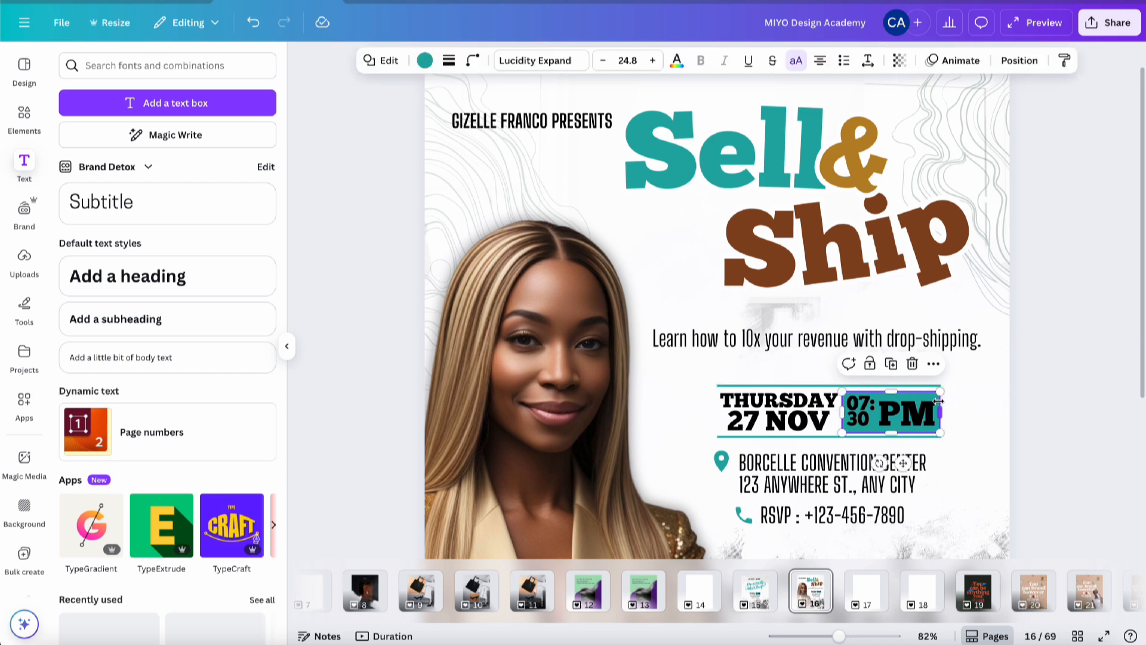
click(425, 61)
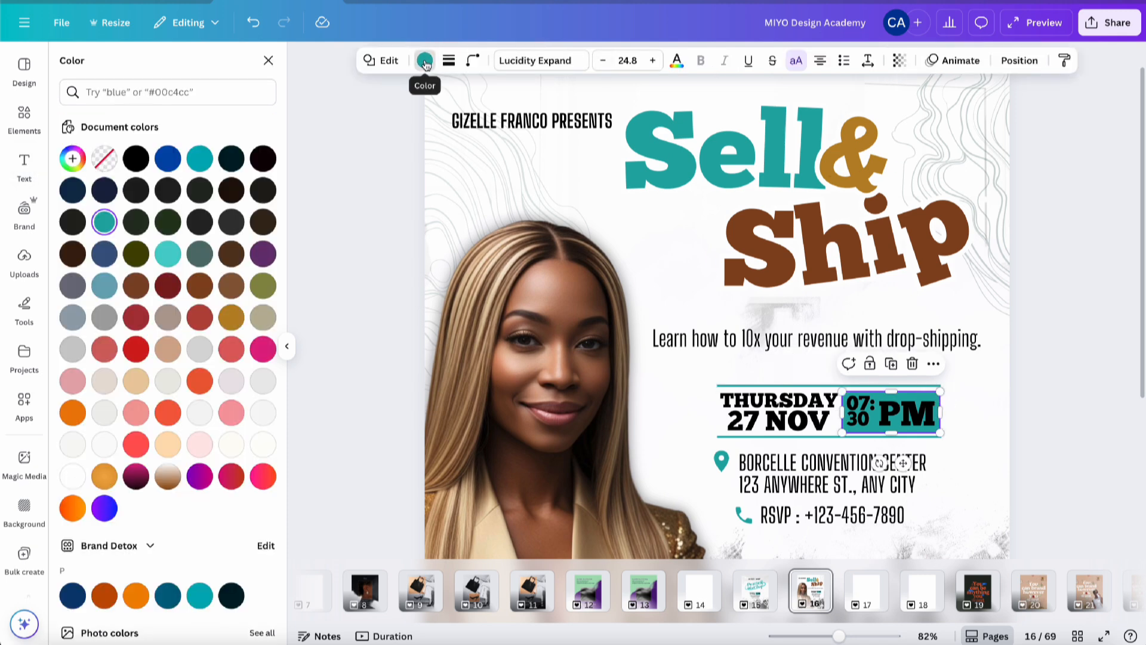
click(231, 318)
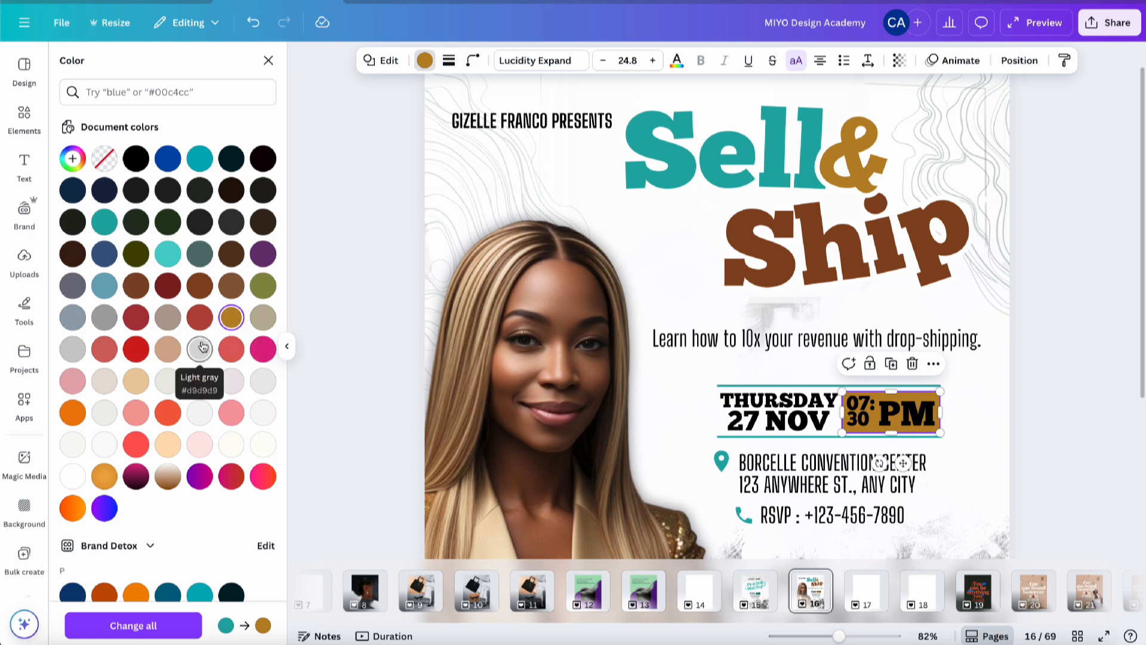
click(73, 158)
click(242, 333)
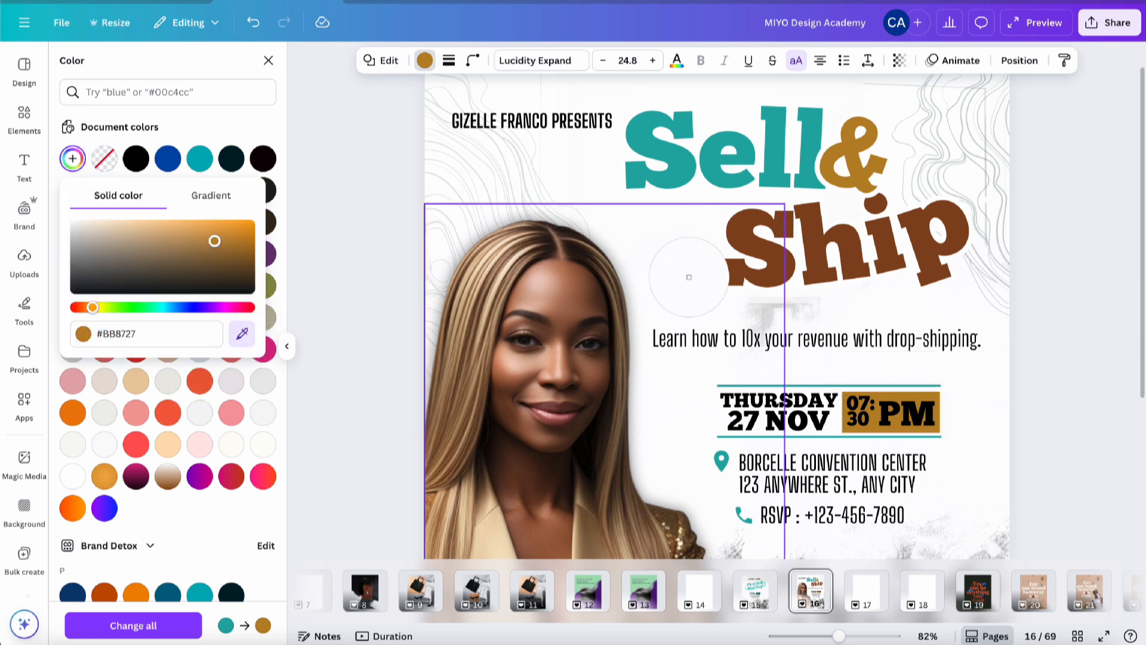
click(857, 170)
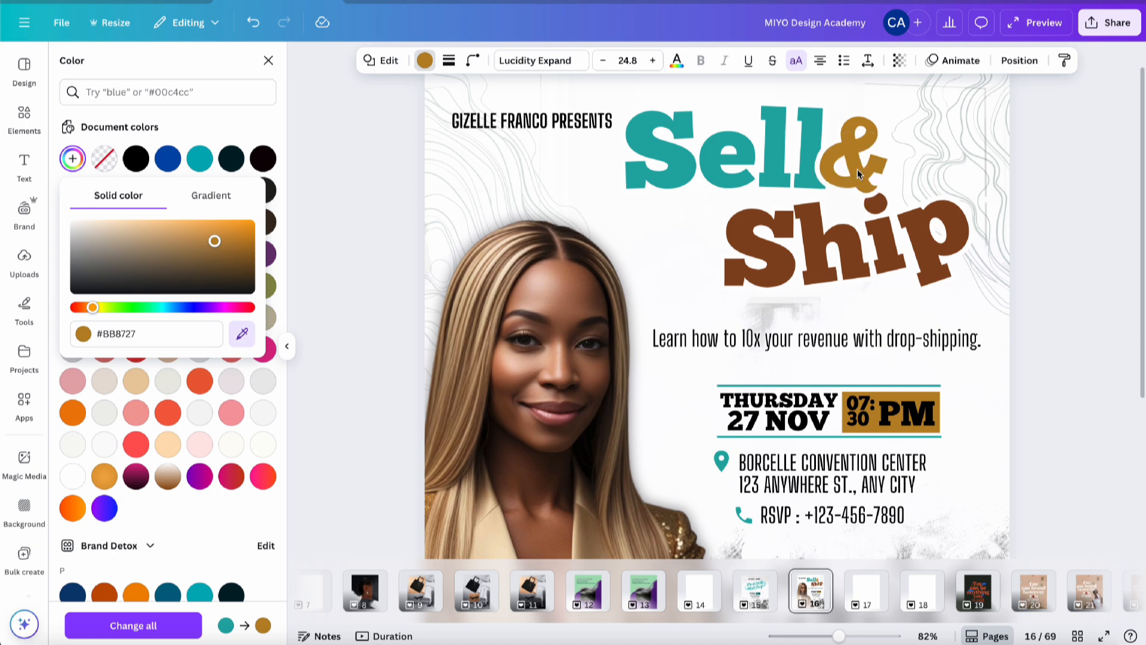
click(1041, 377)
Change the text color of 07:30 and PM to white.
click(915, 418)
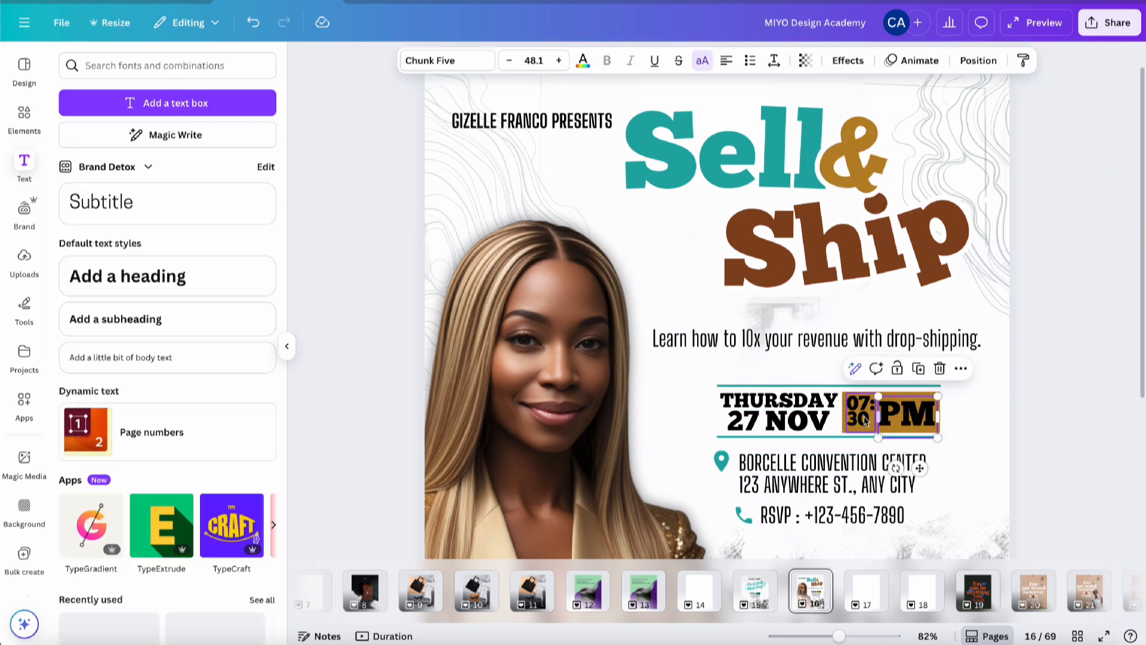
shift+click(860, 413)
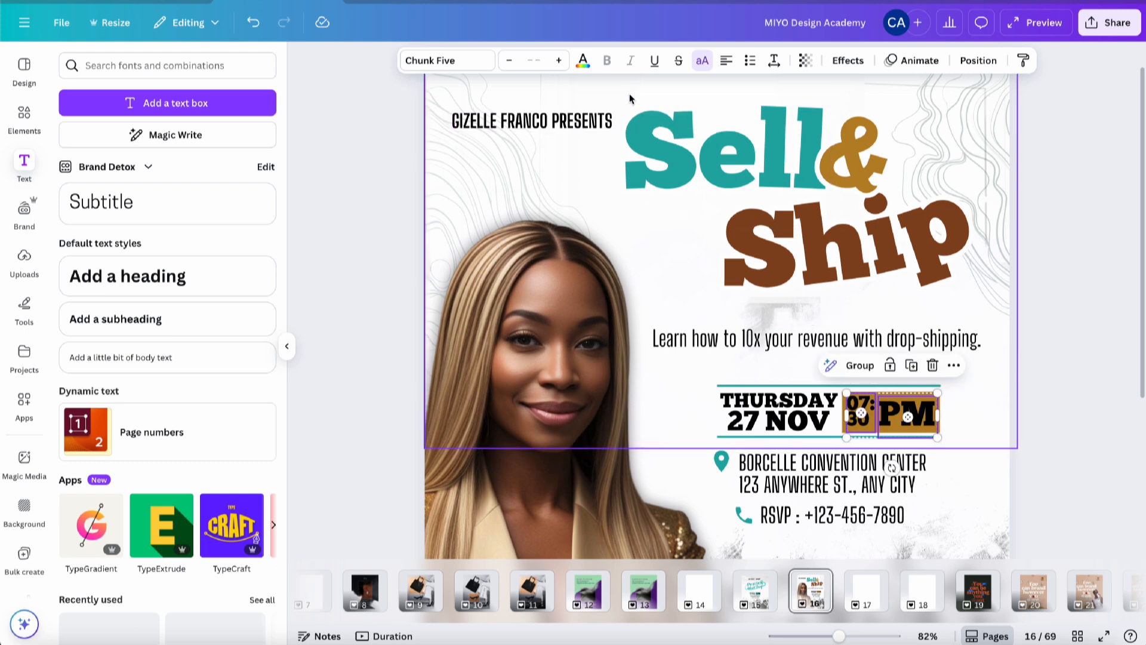
click(583, 60)
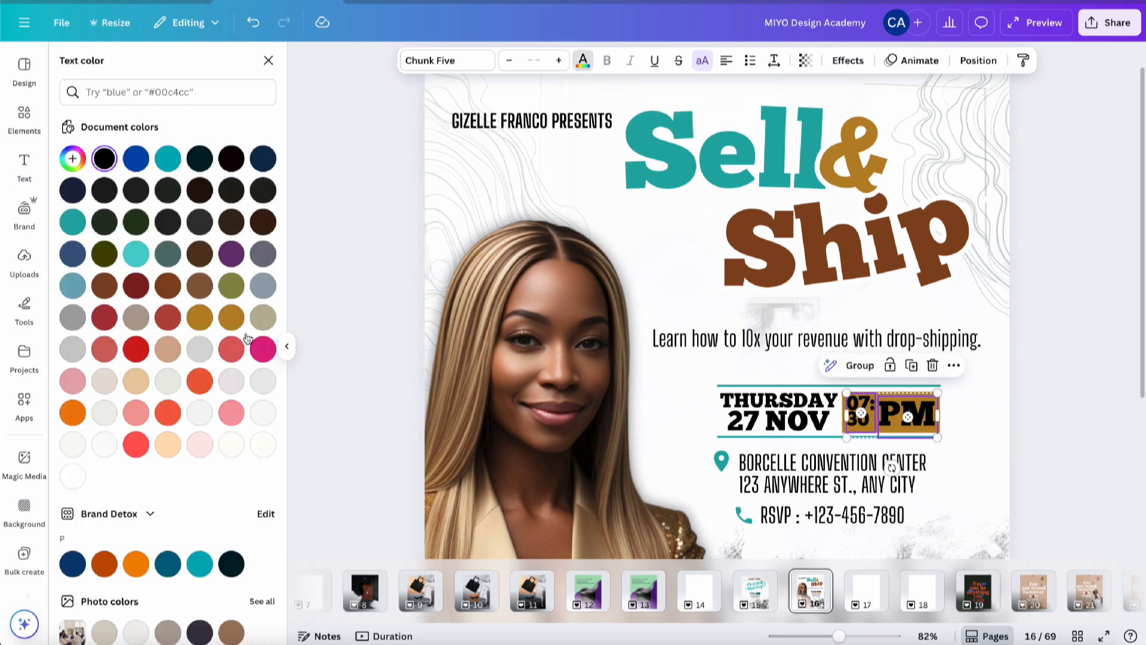
click(72, 476)
key(Escape)
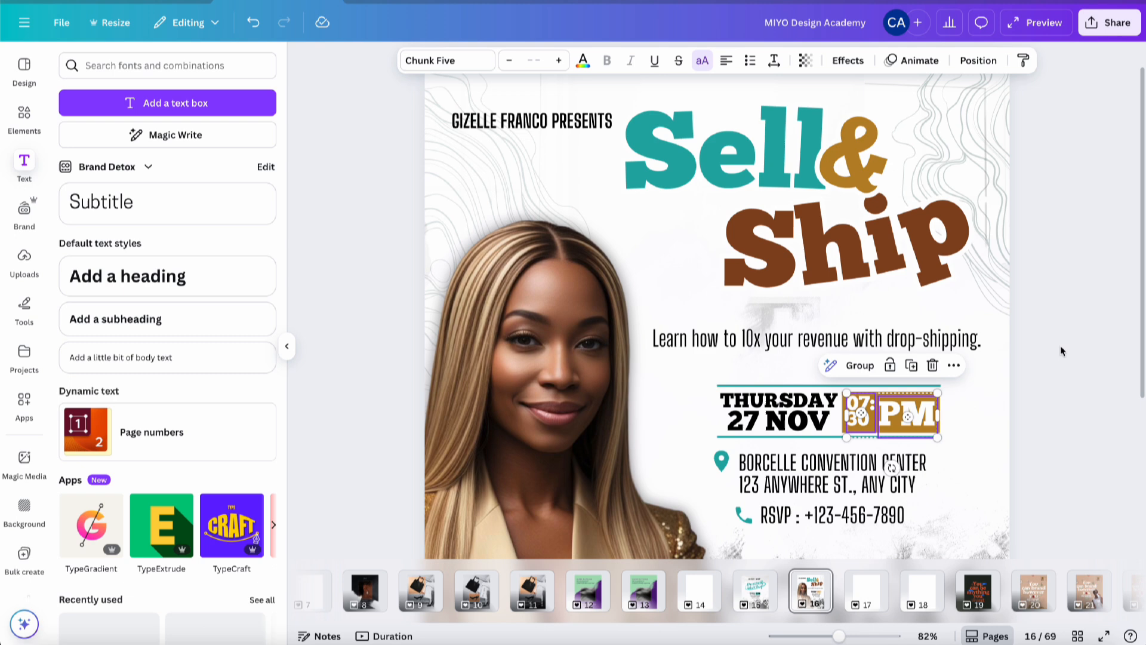
key(Escape)
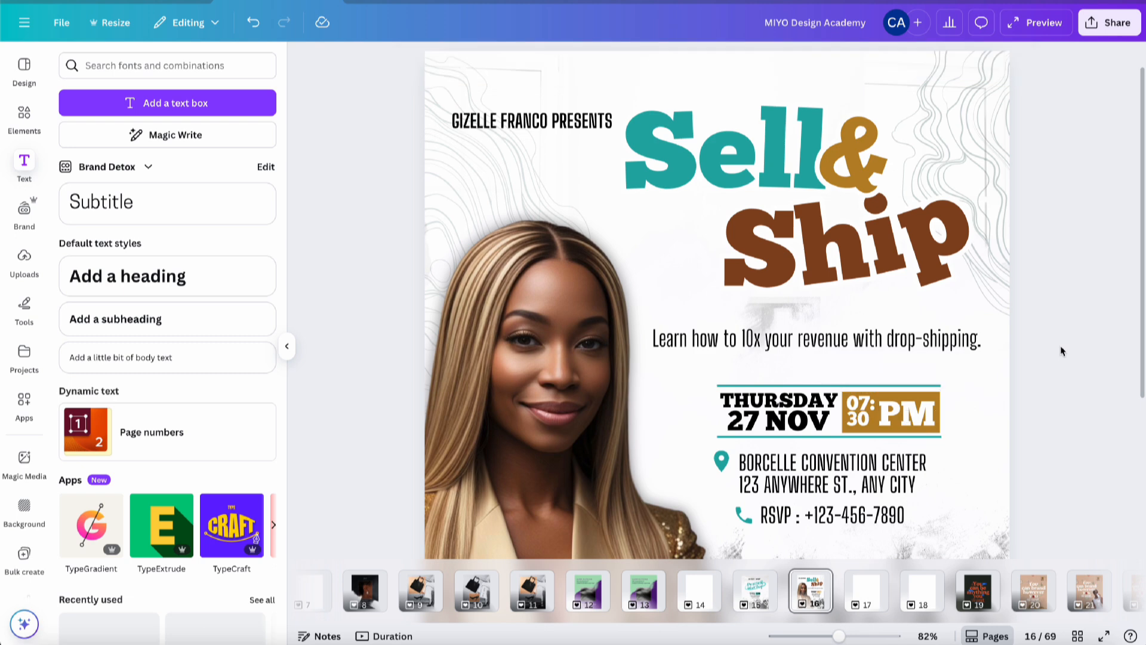
Recolor the presenter line, tagline, THURSDAY 27 NOV, venue, address and RSVP texts together with the brown sampled from the word Ship.
click(822, 345)
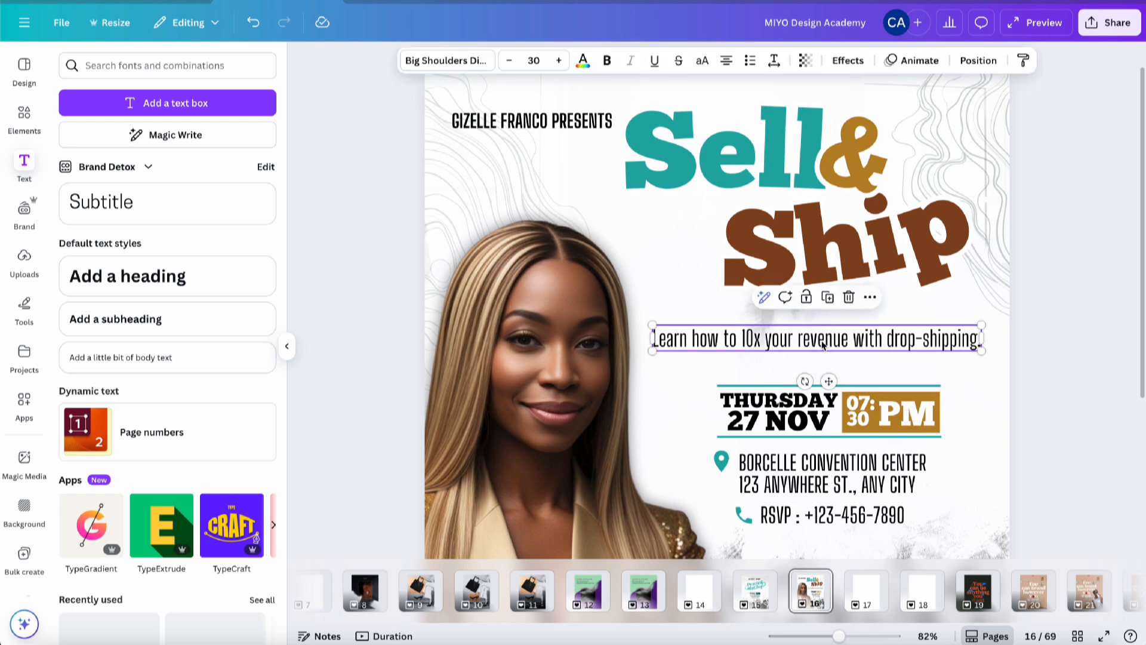
shift+click(771, 403)
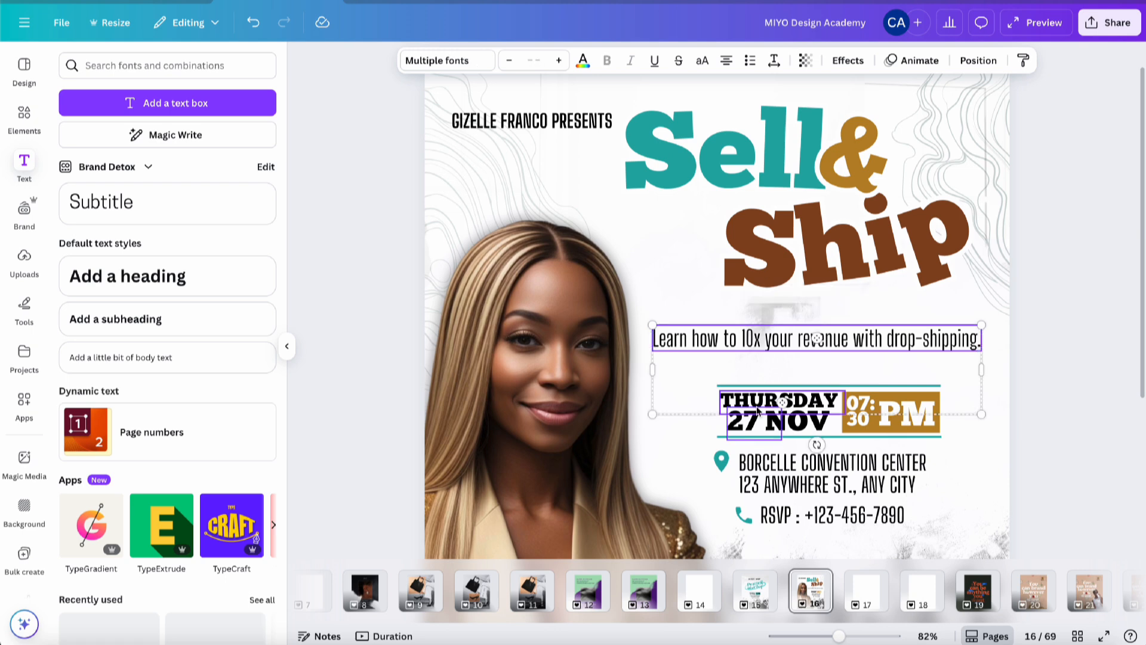
shift+click(776, 463)
shift+click(777, 485)
shift+click(778, 516)
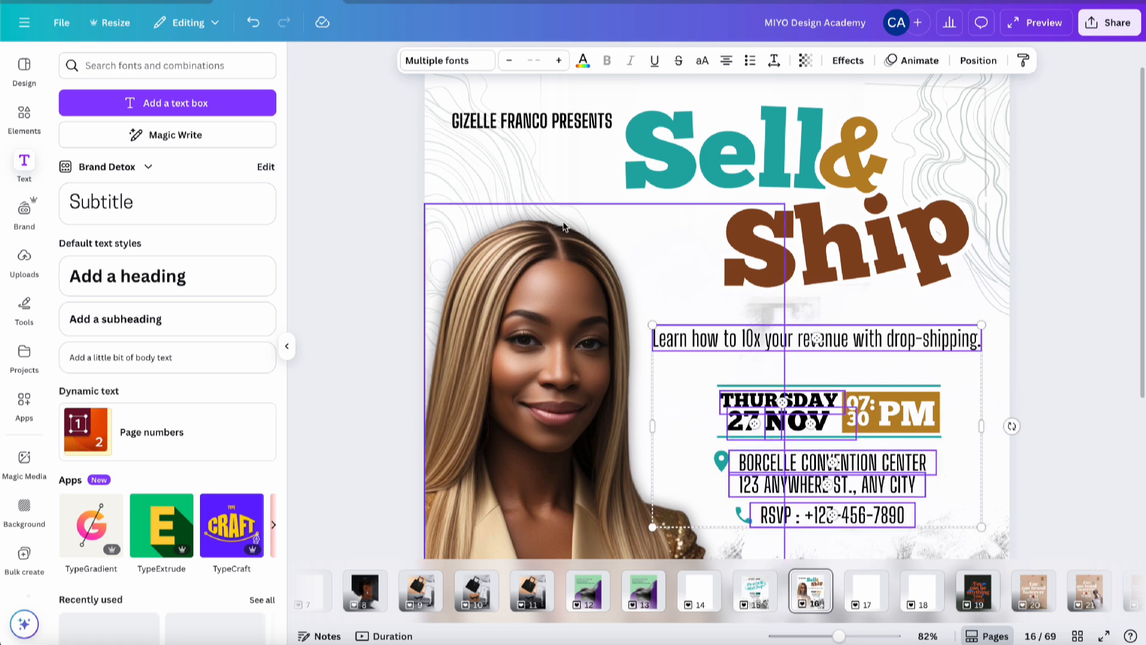
shift+click(567, 125)
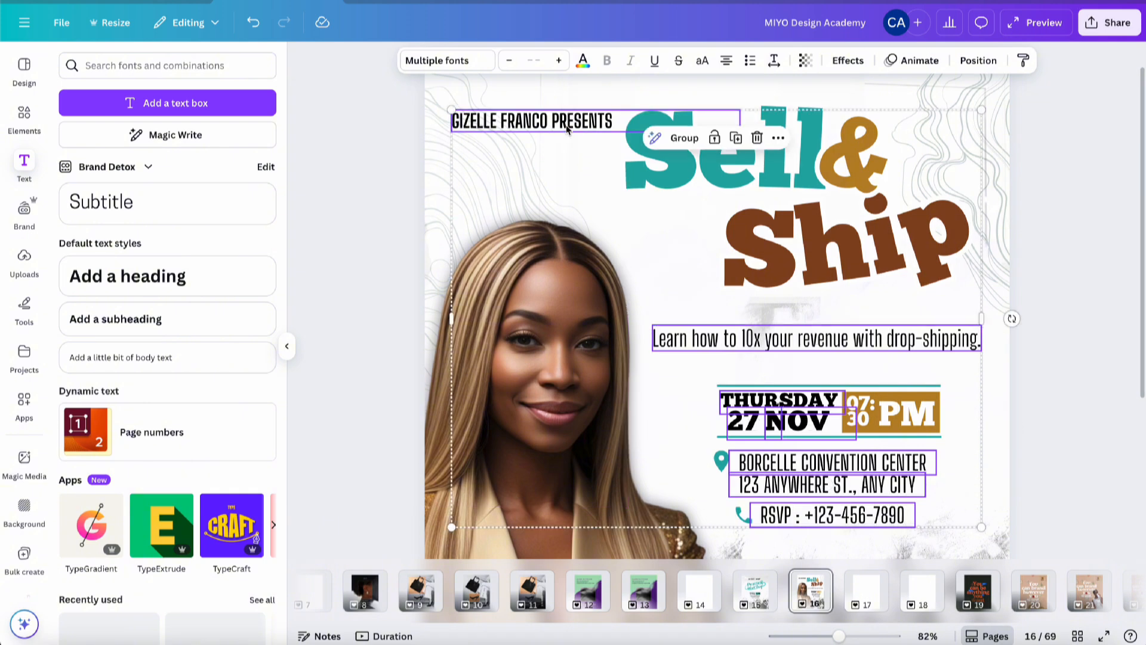
click(582, 60)
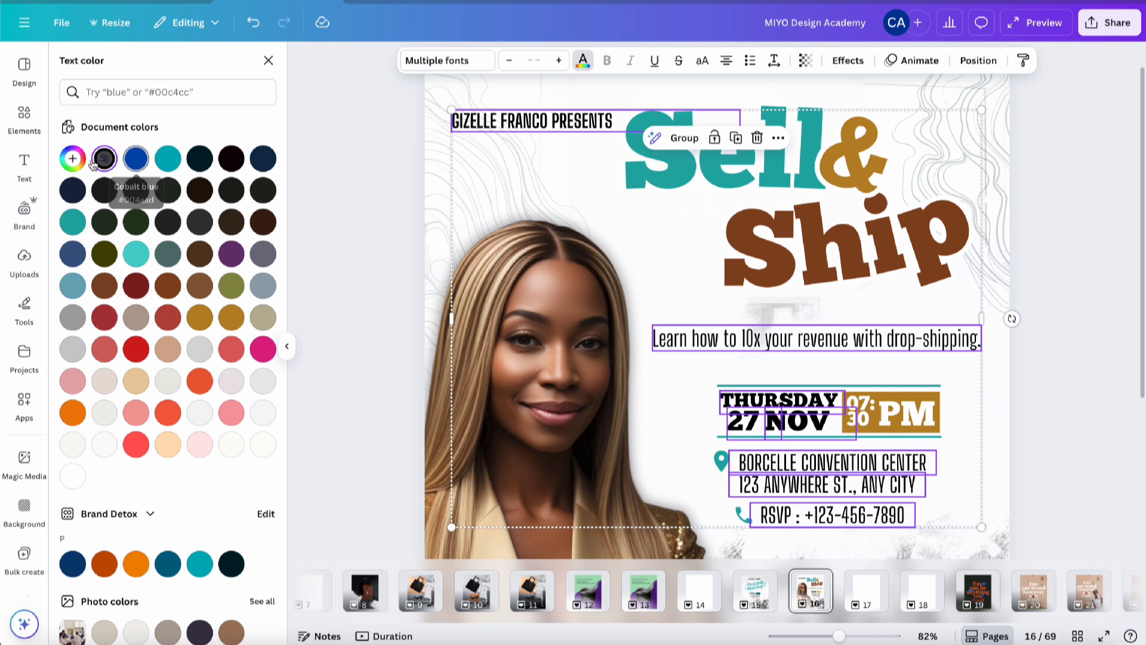
click(73, 159)
click(241, 302)
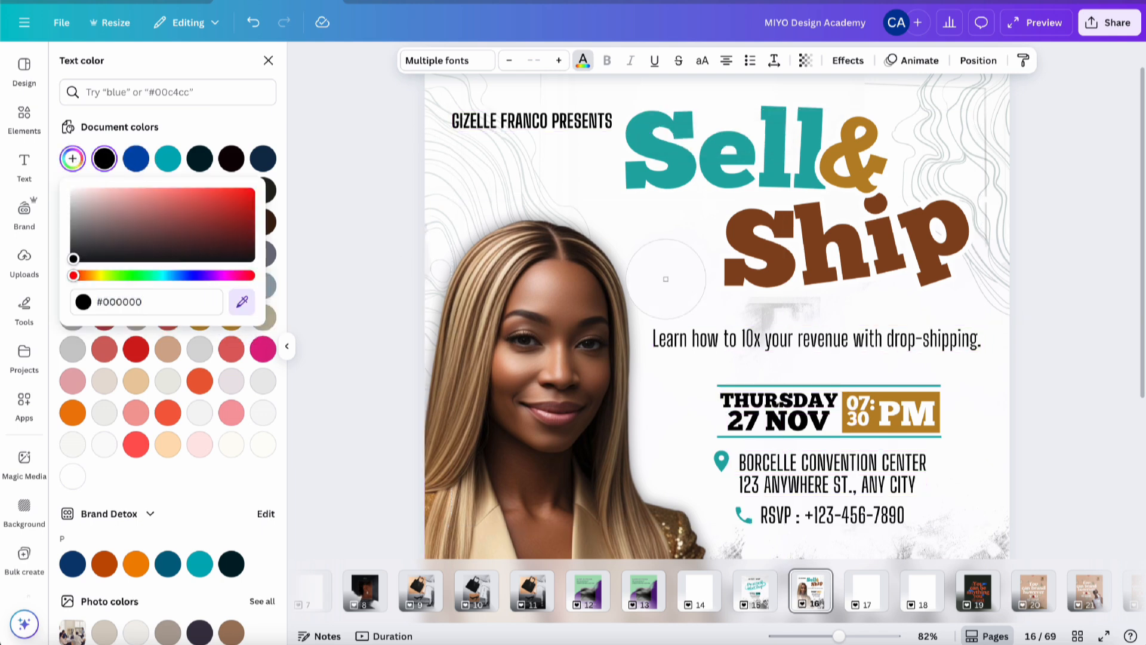
click(751, 278)
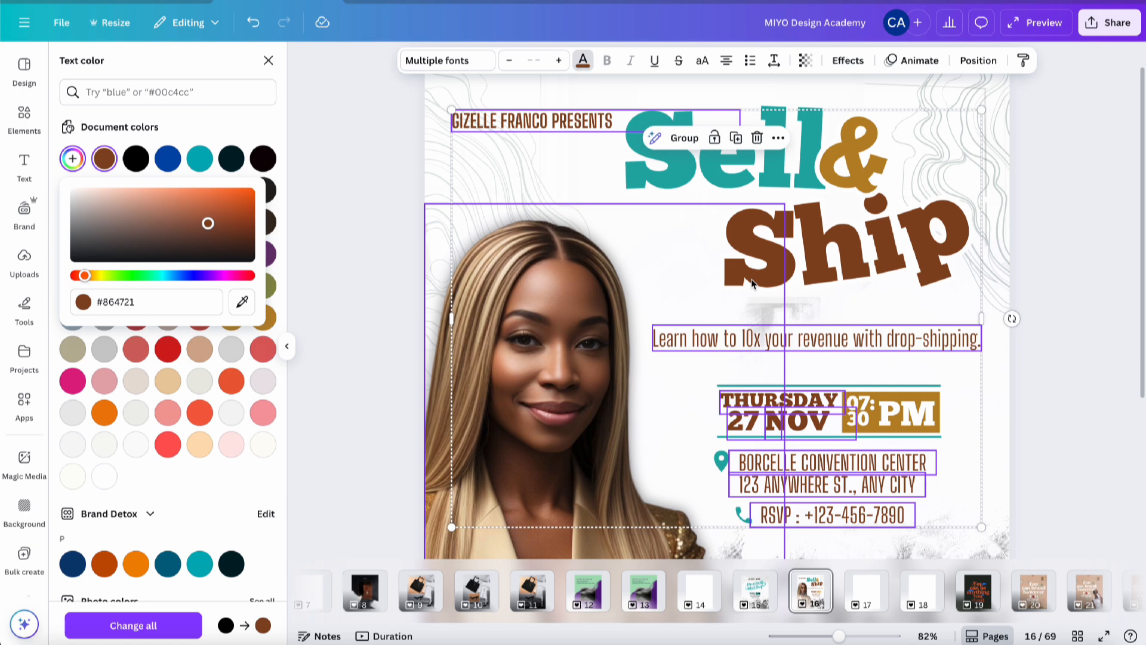
Darken the color of the selected texts to a very deep brown, around #221005.
click(208, 242)
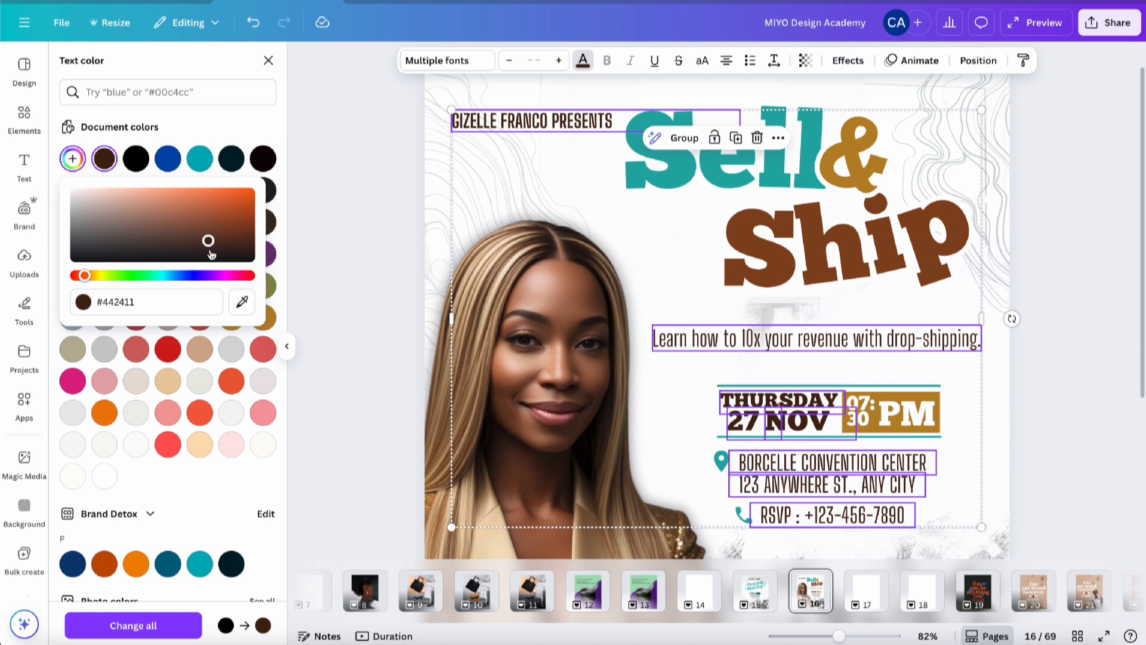
drag(218, 251, 224, 252)
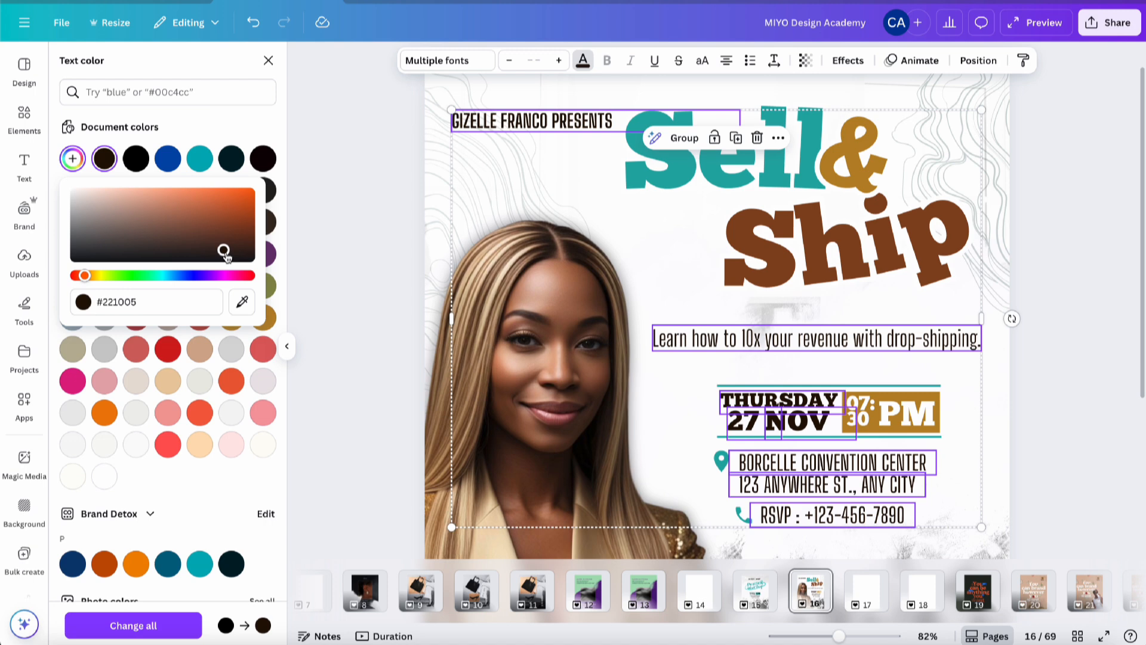
click(233, 247)
key(Escape)
key(Escape)
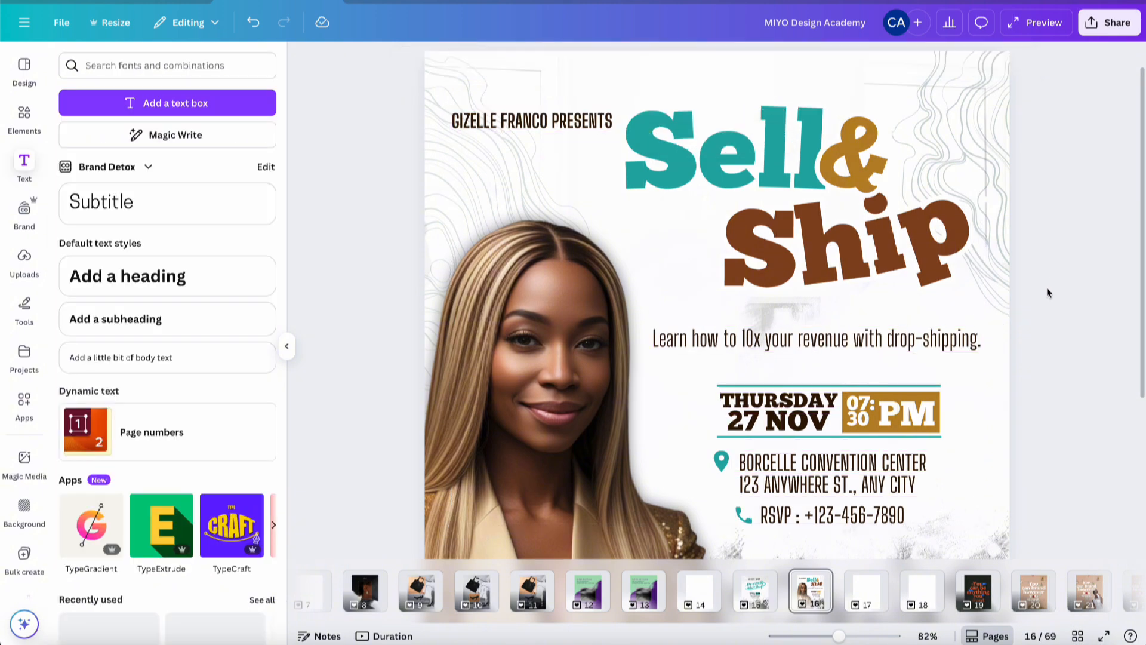
Try the tagline in heavier Big Shoulders Display weights, including Bold, and settle on Medium.
scroll(1049, 292, down, 5)
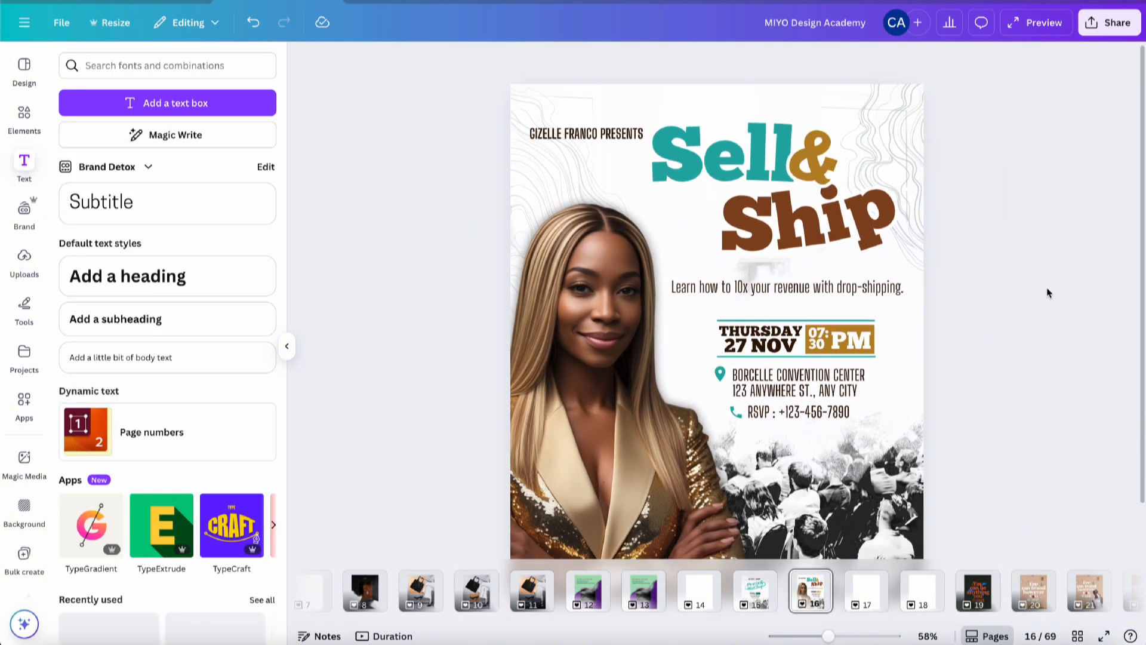
scroll(1049, 293, down, 1)
scroll(1049, 293, up, 1)
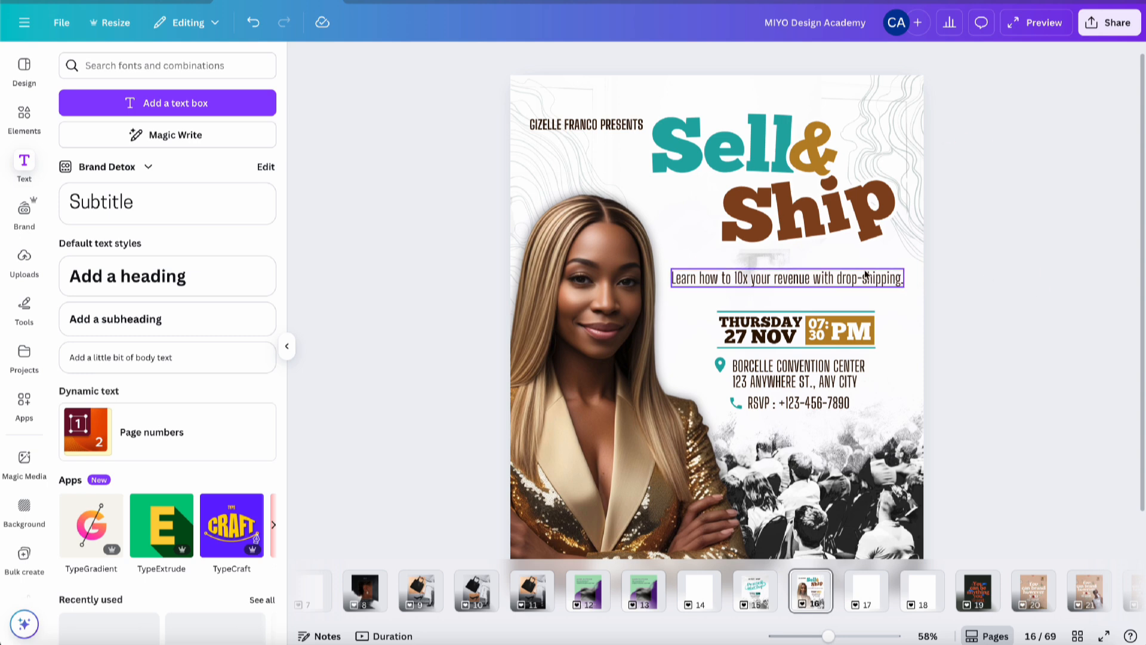
click(849, 279)
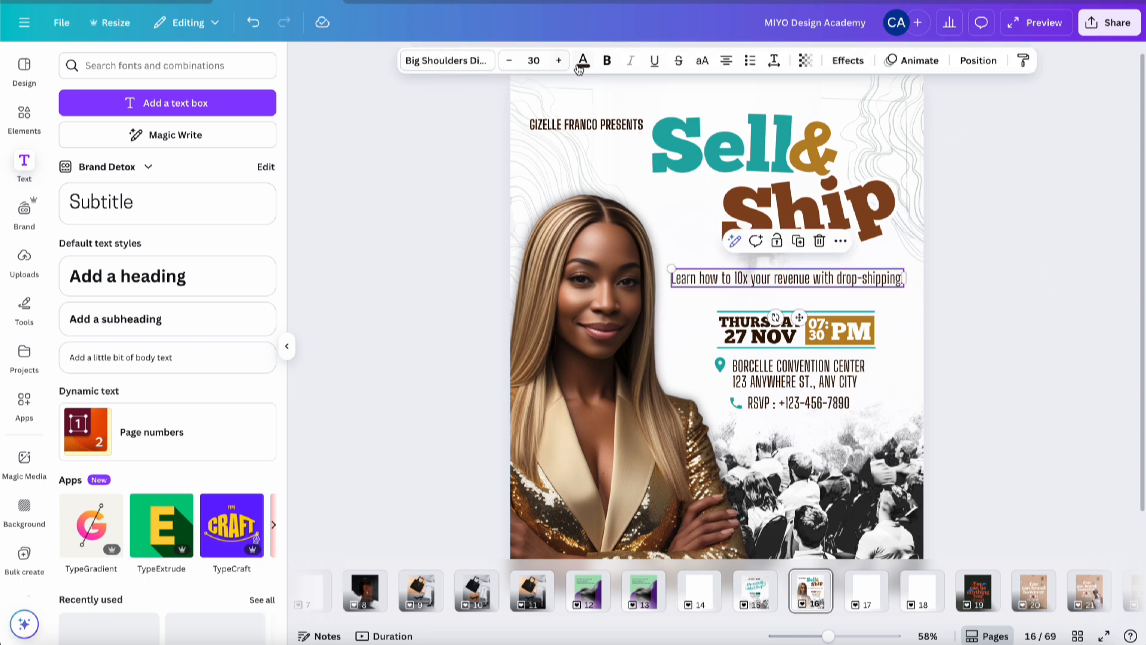
click(461, 62)
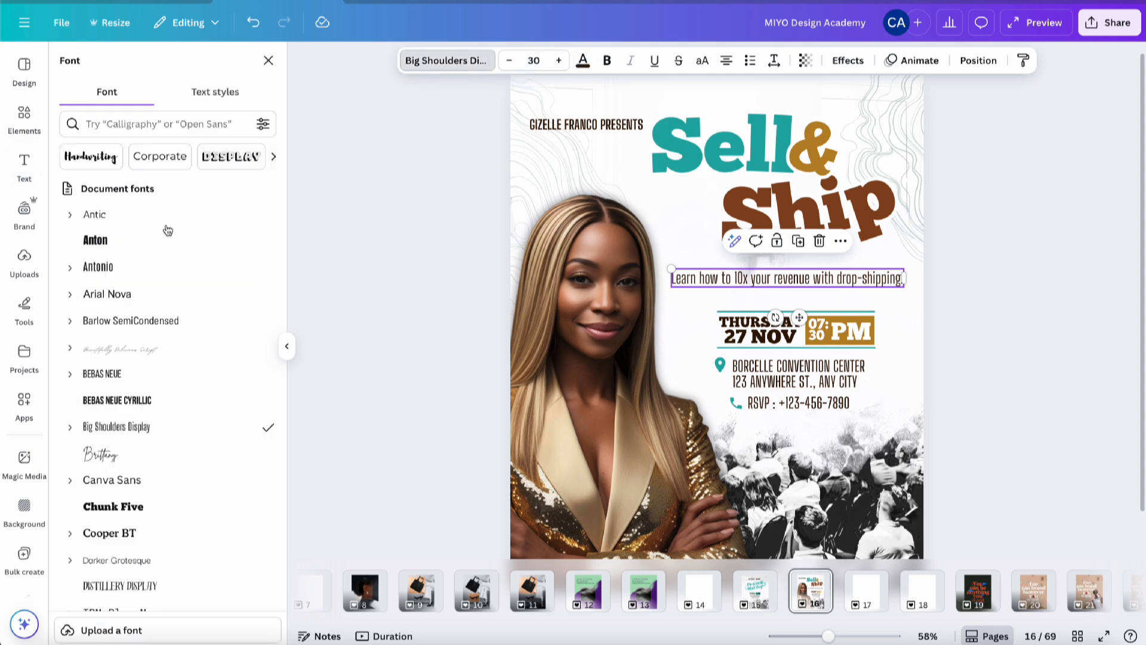
click(71, 428)
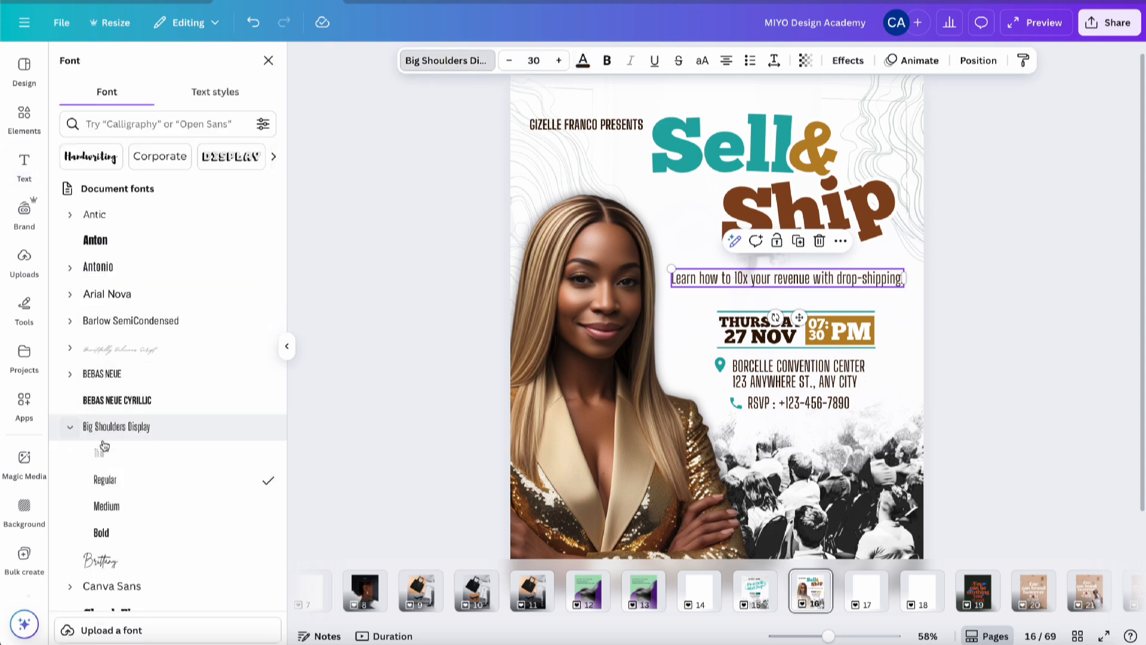
click(136, 504)
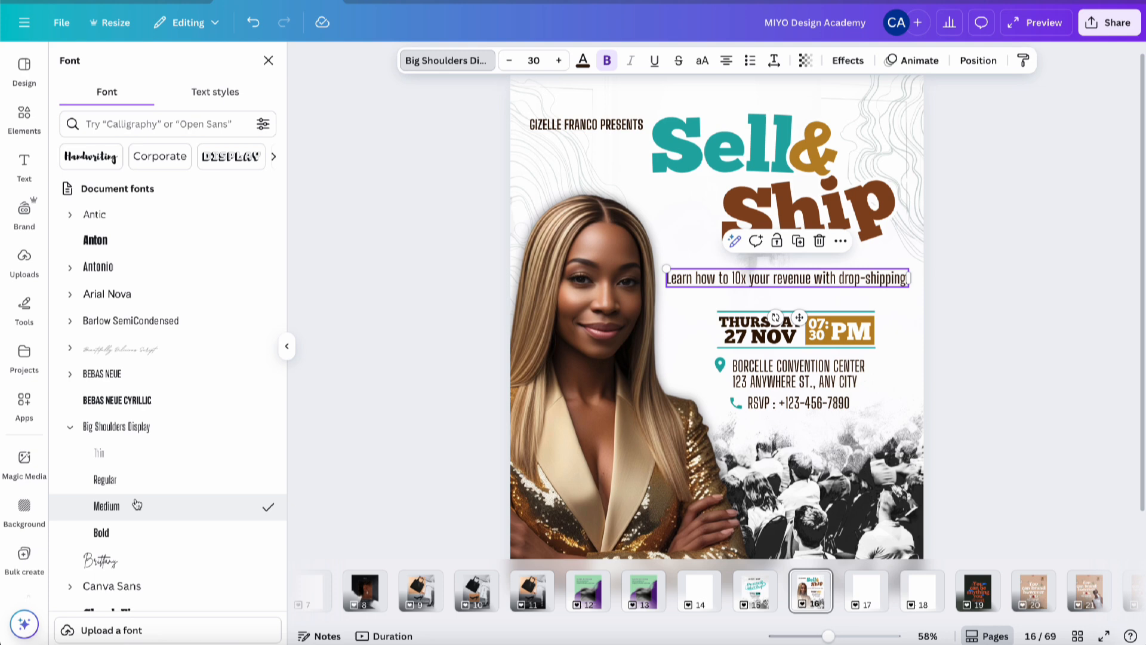
click(136, 532)
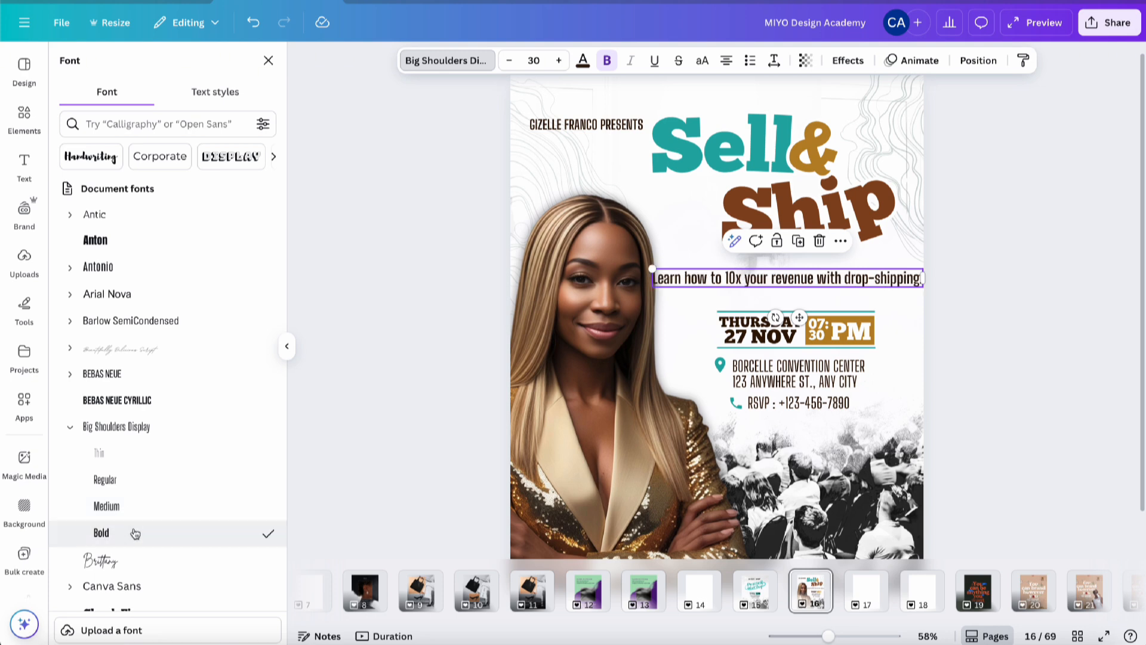
click(134, 506)
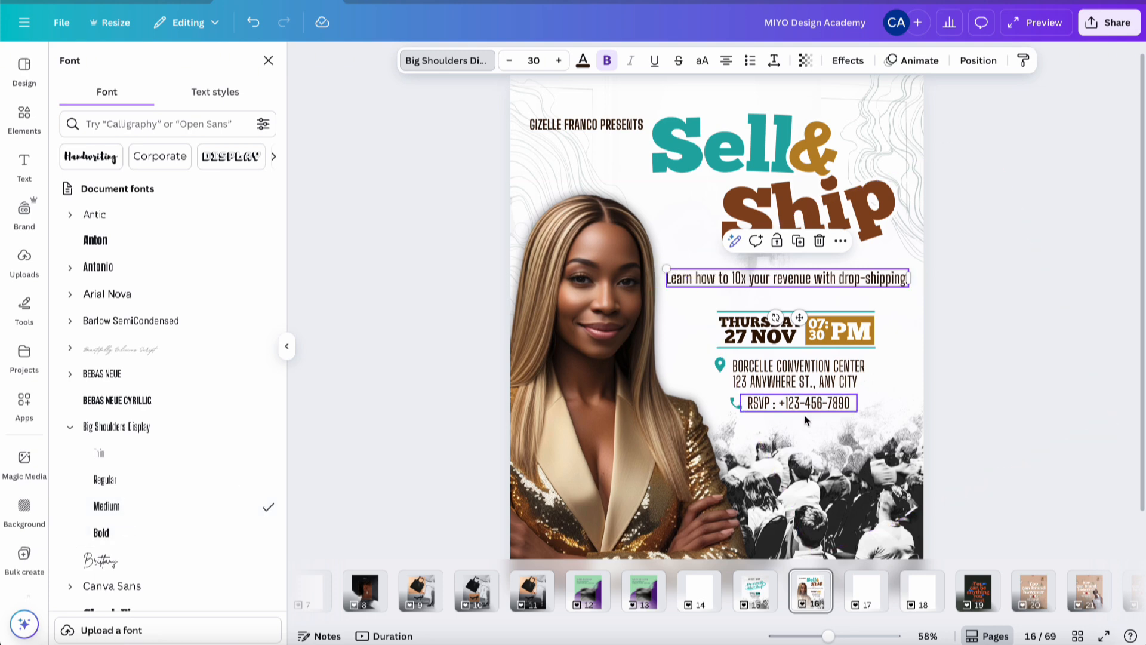
click(1017, 368)
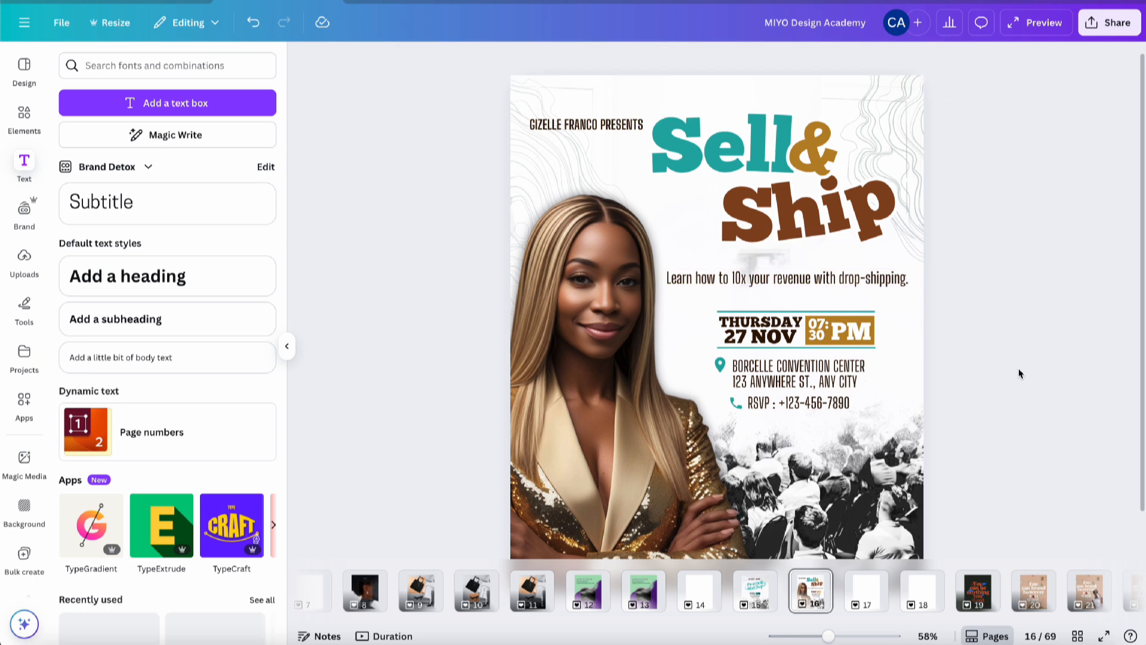
Set the crowd photo's filter to None and apply the Custom Duotone effect to it.
click(905, 534)
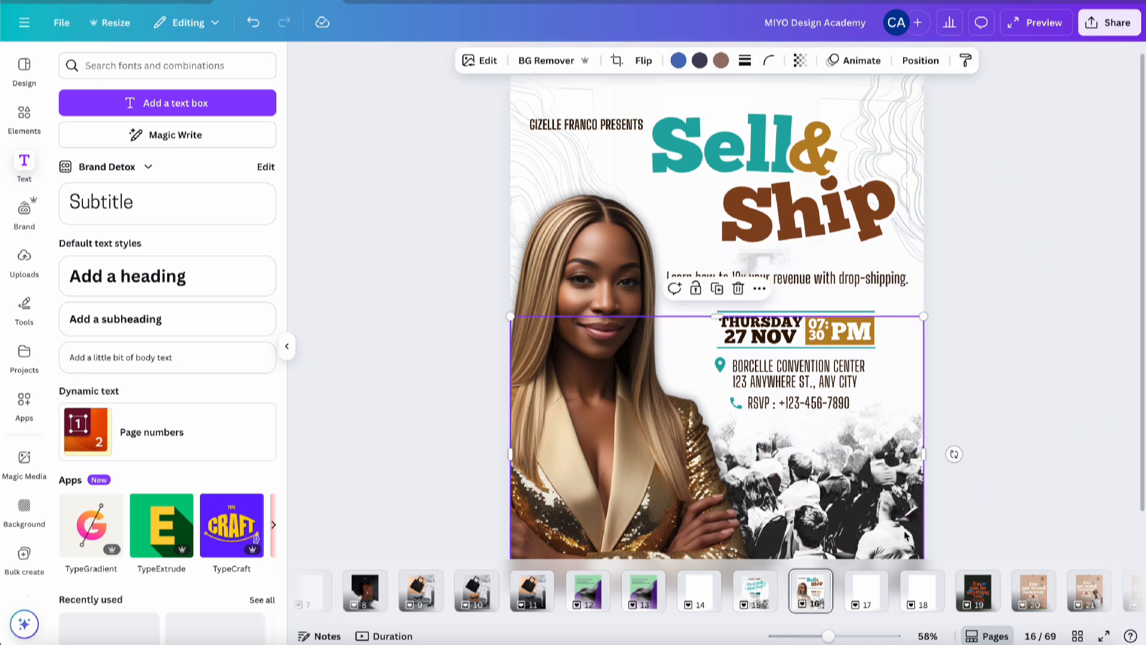
click(480, 60)
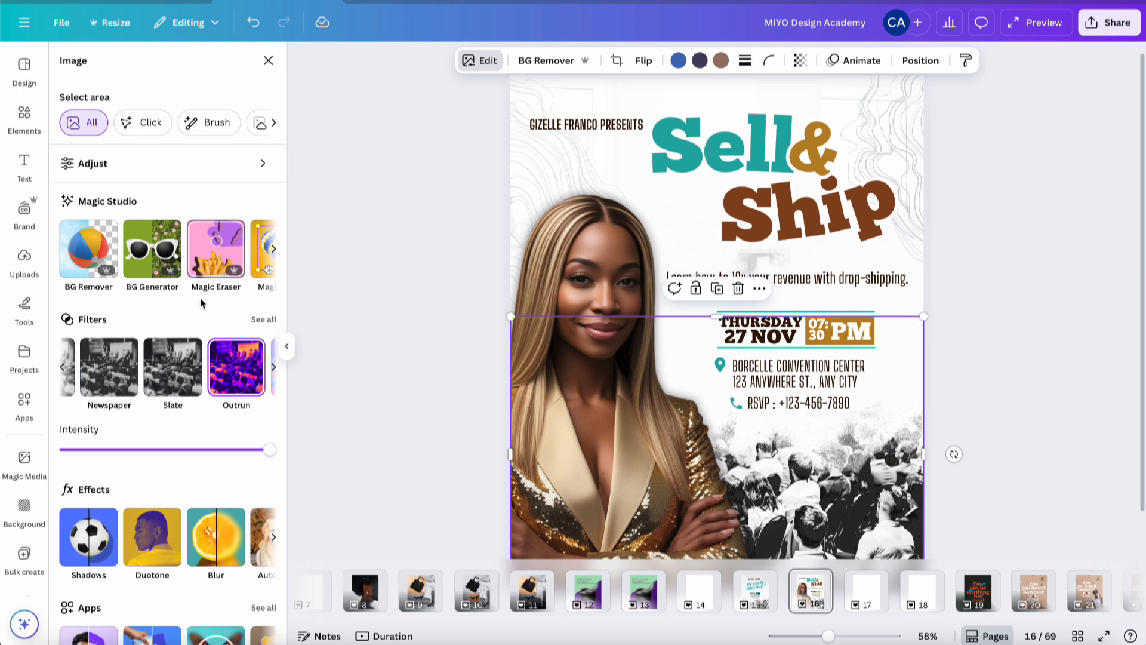
scroll(166, 358, right, 10)
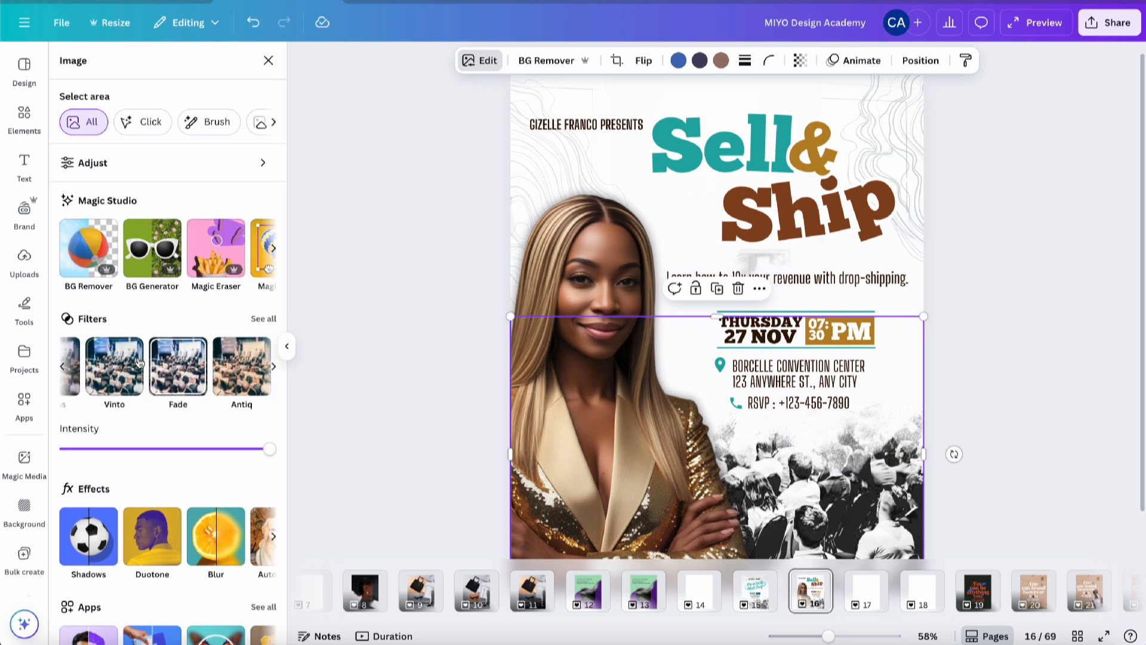
scroll(121, 364, left, 10)
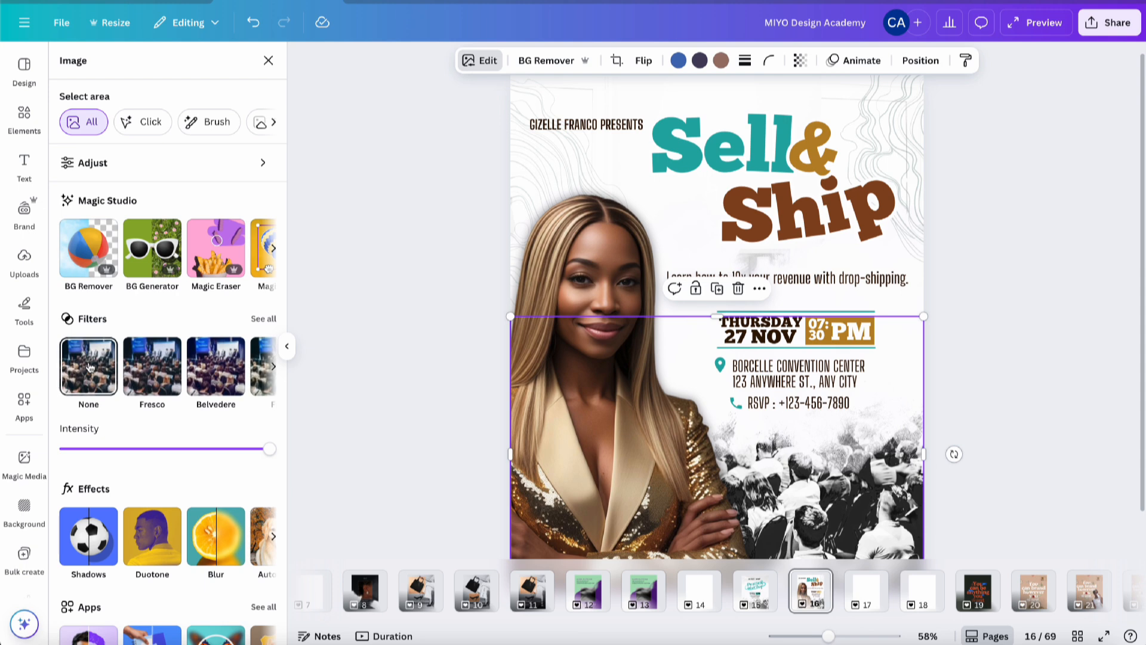
click(89, 367)
click(152, 484)
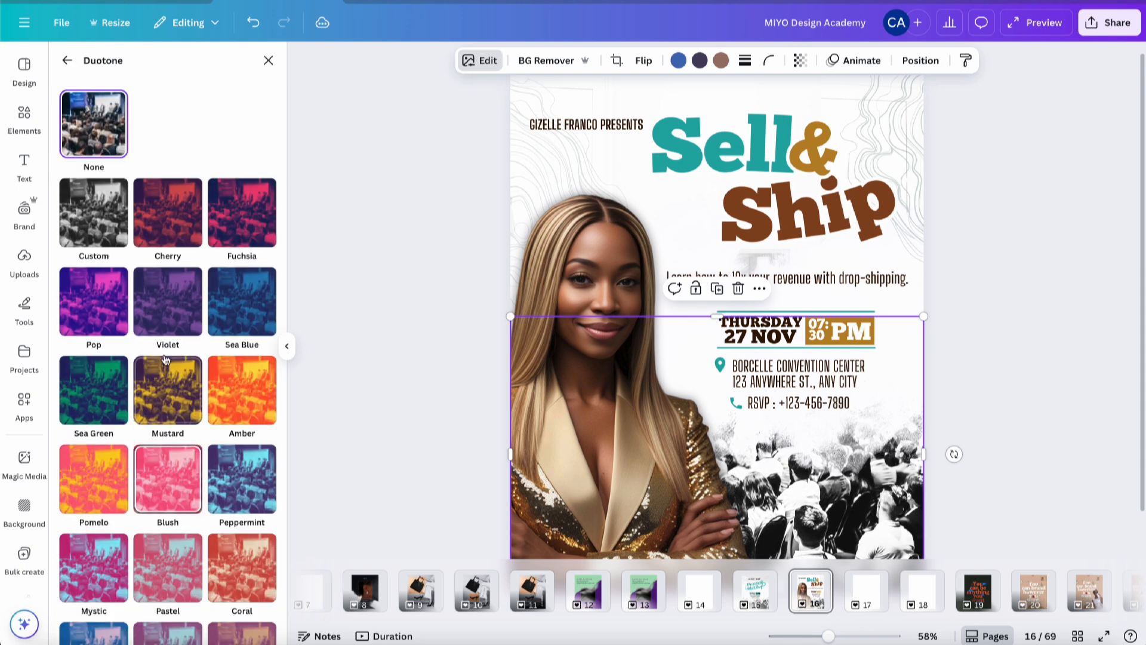
click(110, 224)
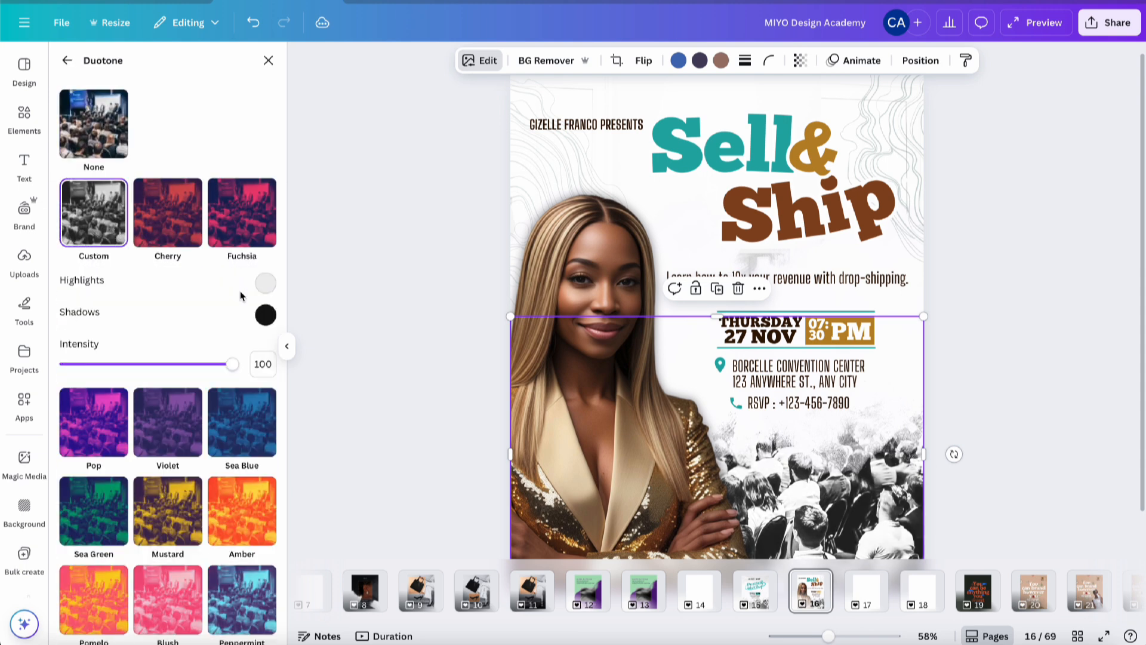
Set the Duotone shadows color of the crowd photo to dark brown #381F03.
click(265, 314)
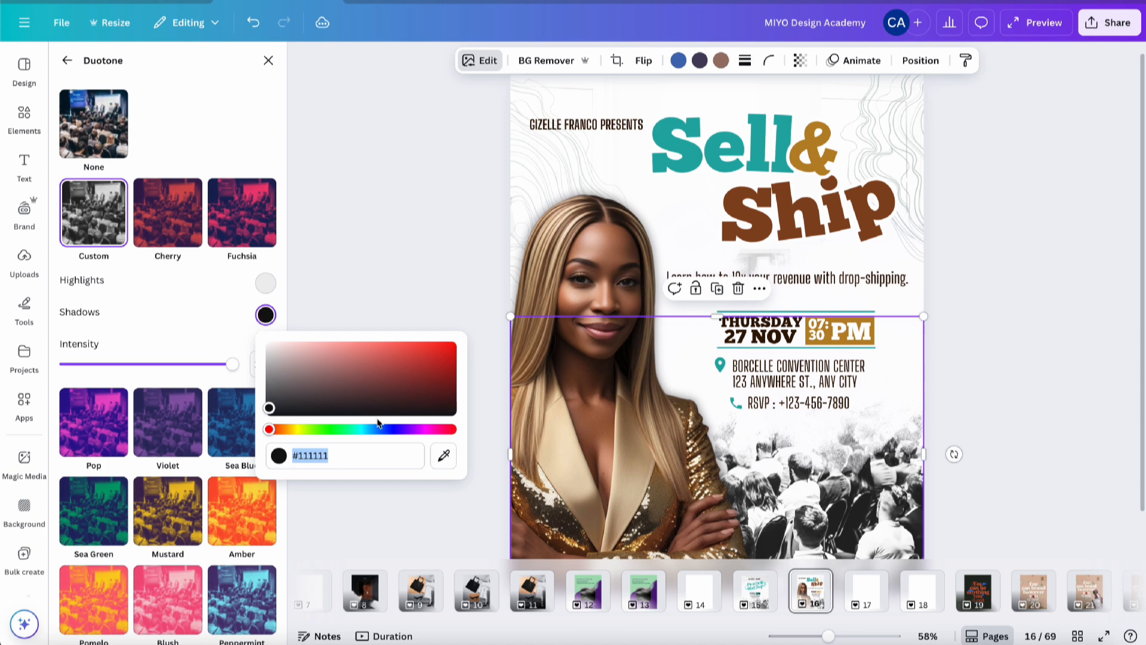
click(285, 429)
click(426, 388)
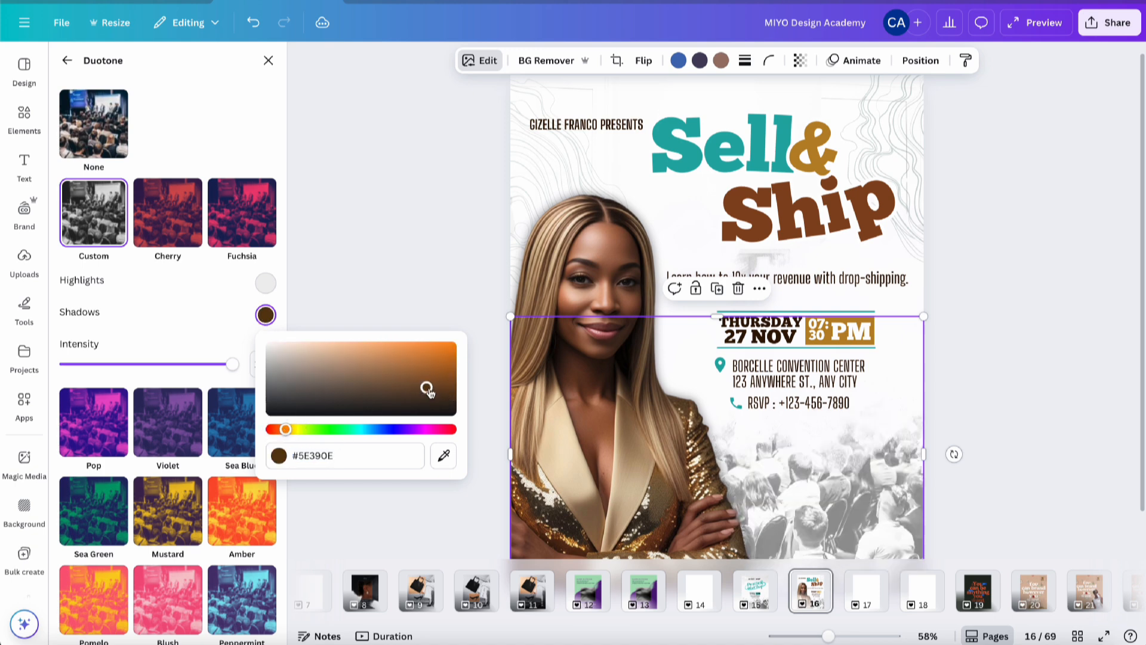
click(433, 398)
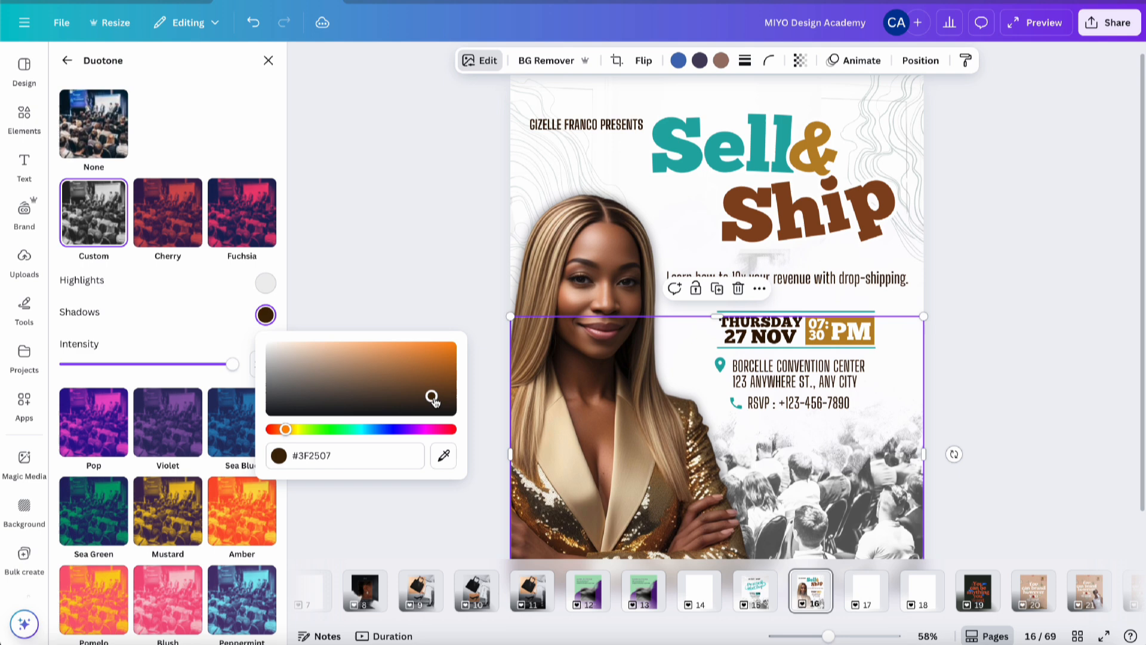
click(441, 398)
click(449, 403)
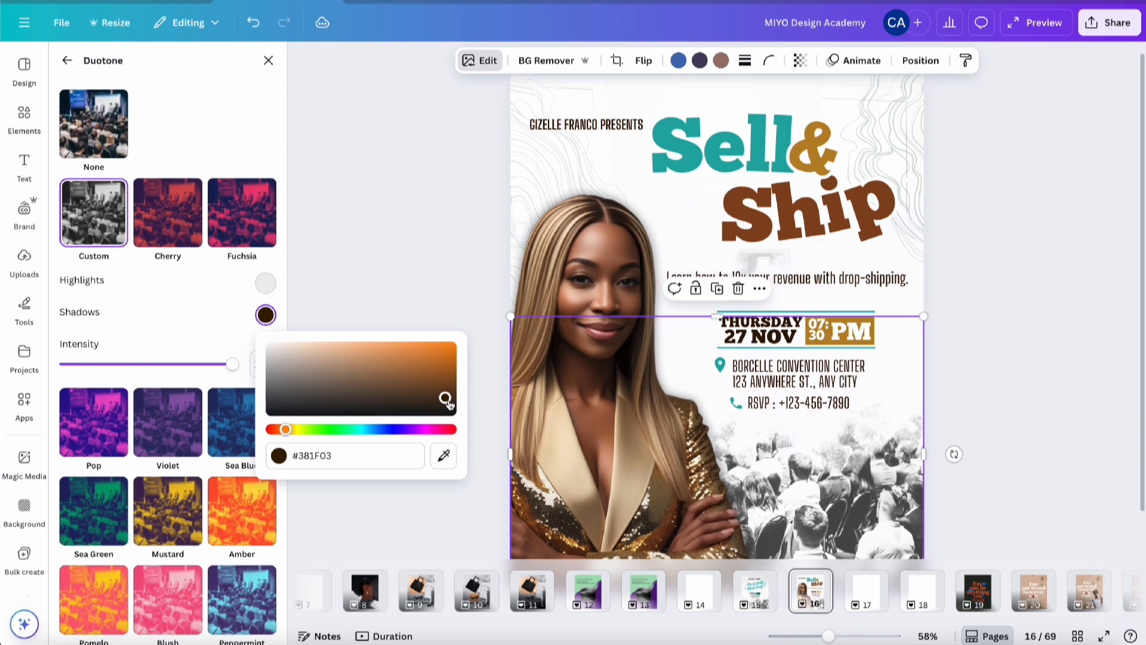
click(485, 336)
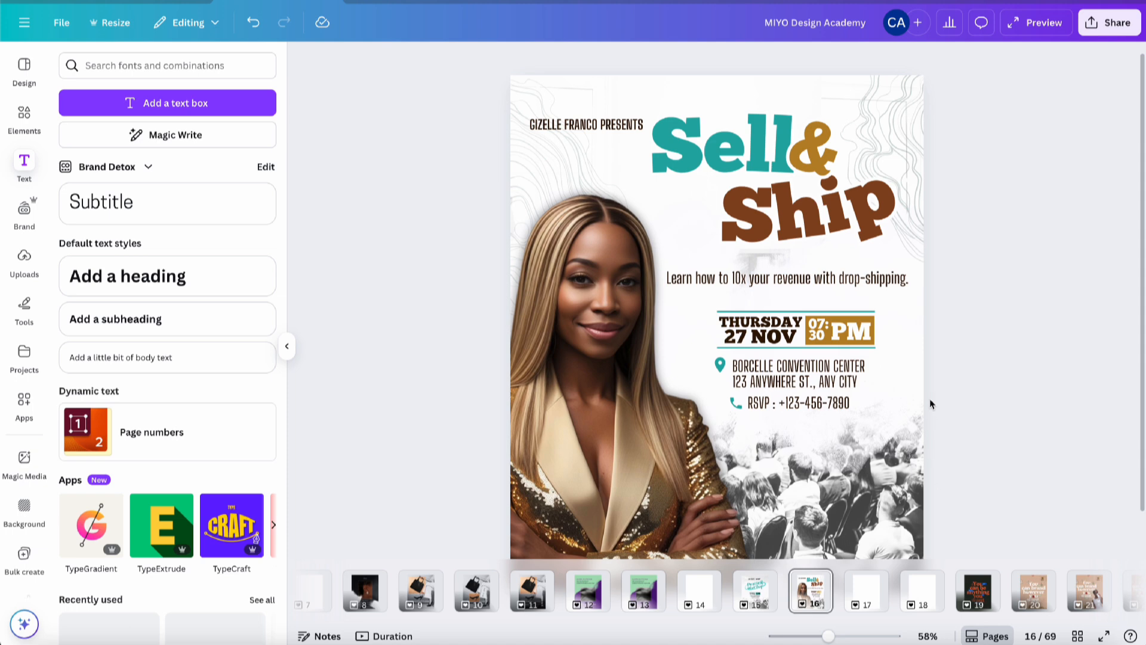
Move the presenter line down so it sits beside the lower part of the word Sell.
click(603, 127)
drag(603, 127, 607, 169)
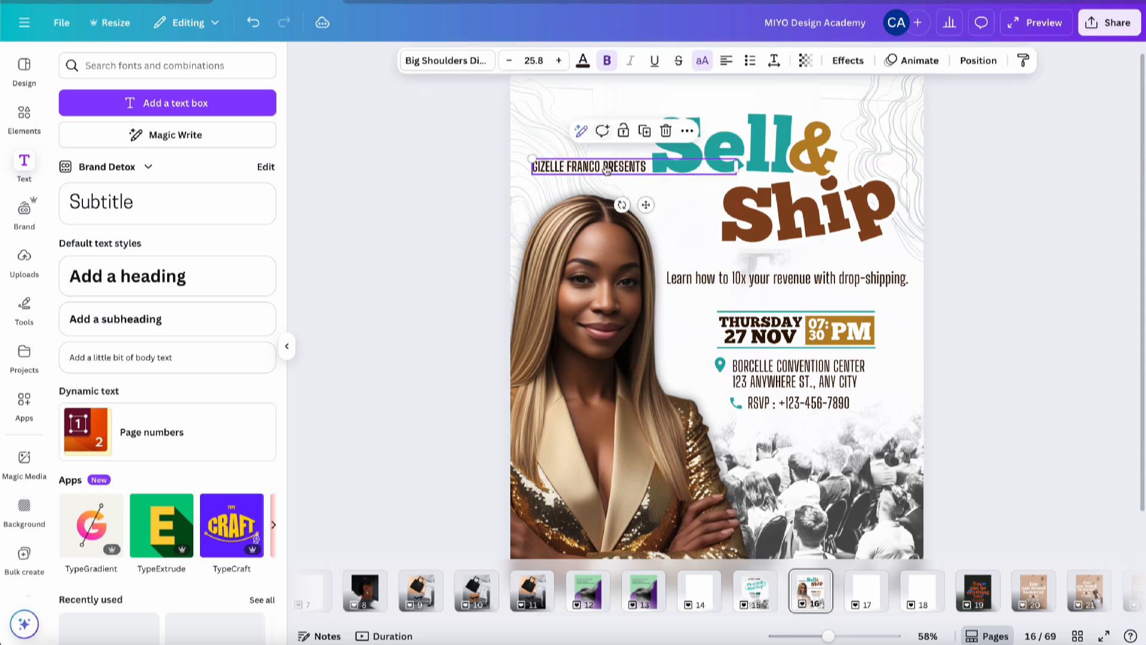
click(973, 204)
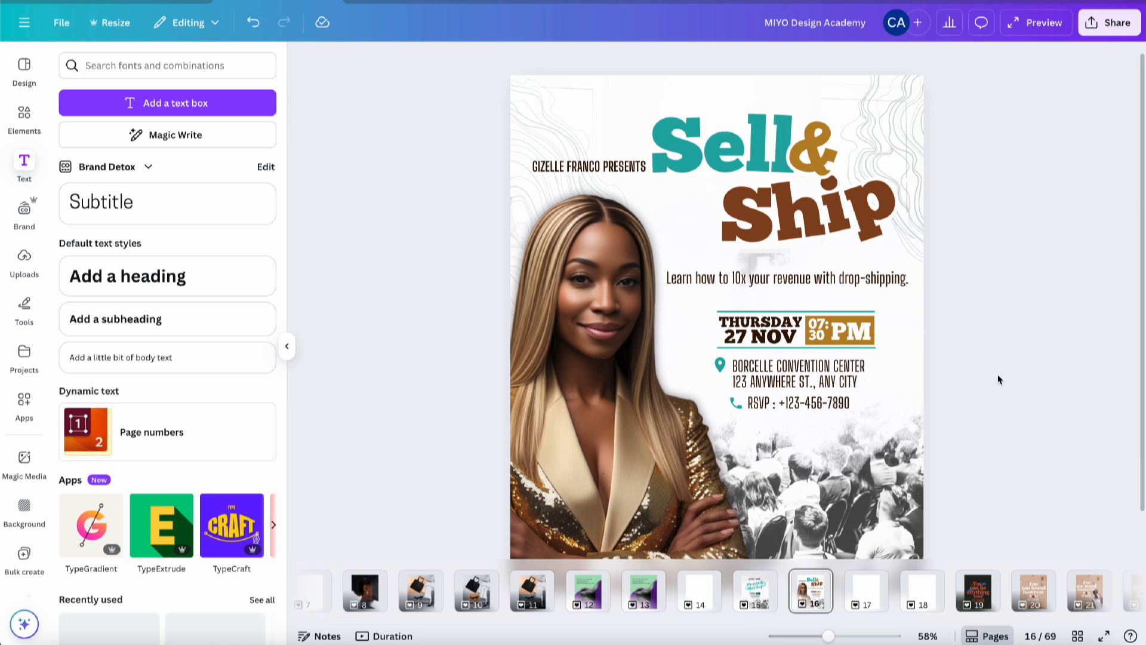
Duplicate the flyer page and delete the crowd photo from the copy.
click(813, 604)
key(ctrl+d)
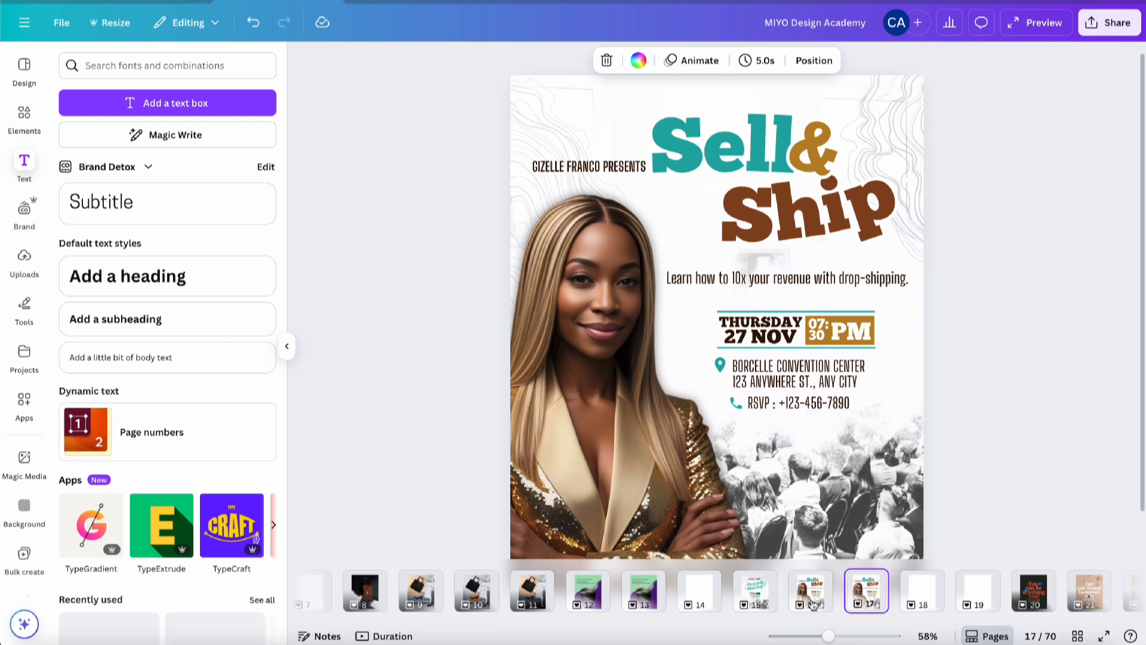
click(904, 552)
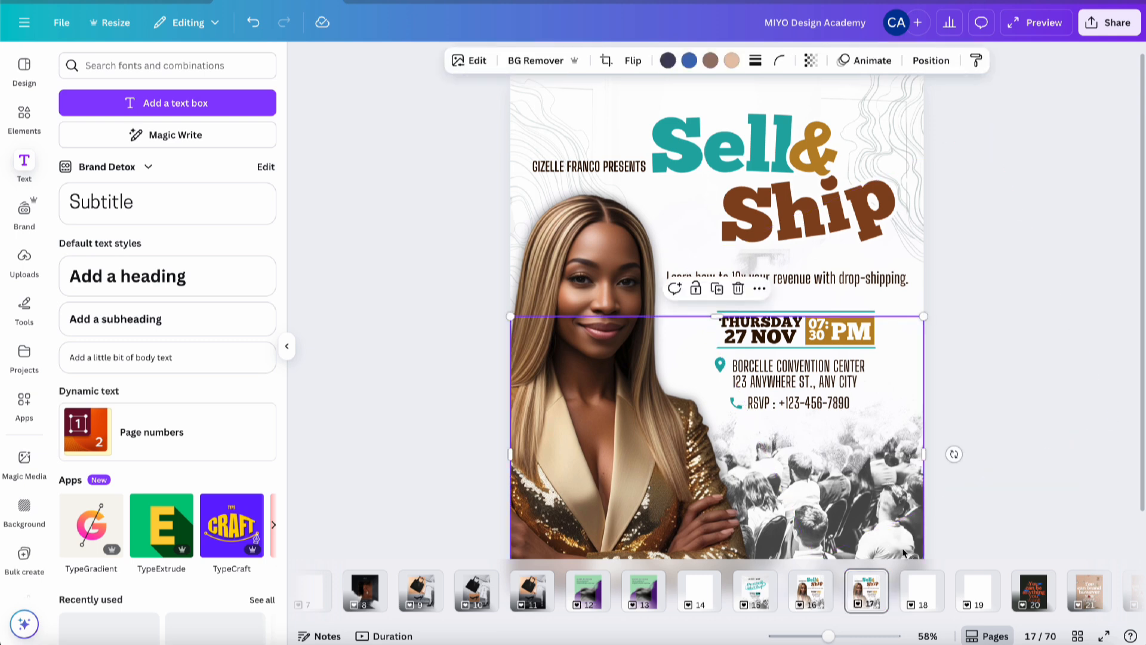
key(Delete)
Add the recently used conference audience photo to the duplicated flyer page and flip it horizontally.
click(25, 116)
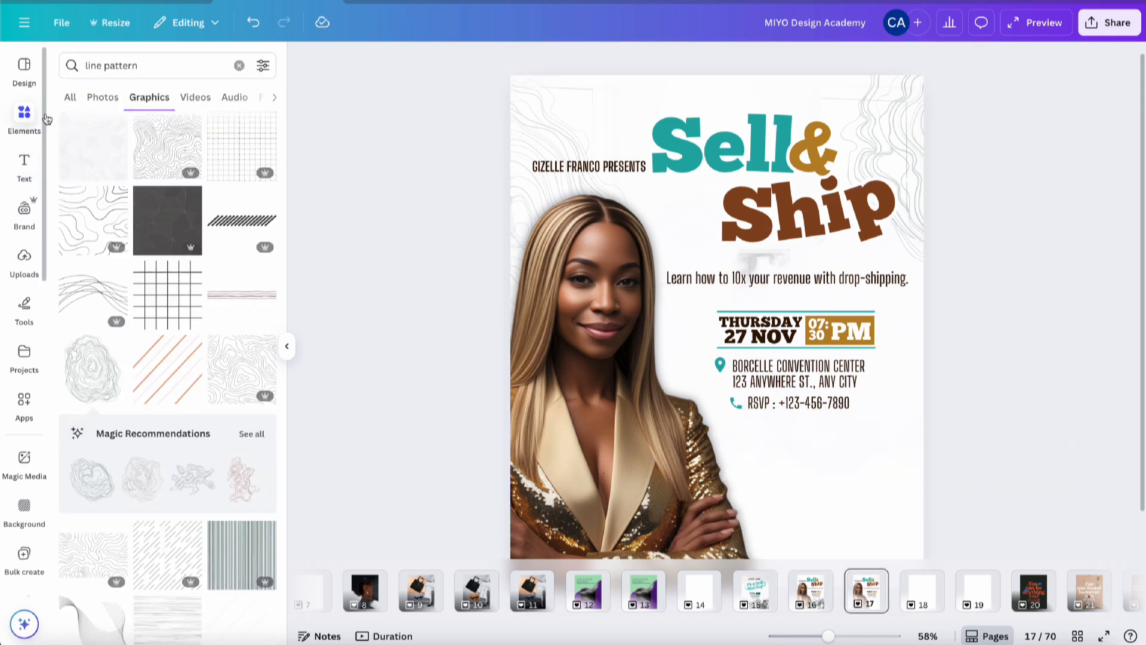
click(239, 65)
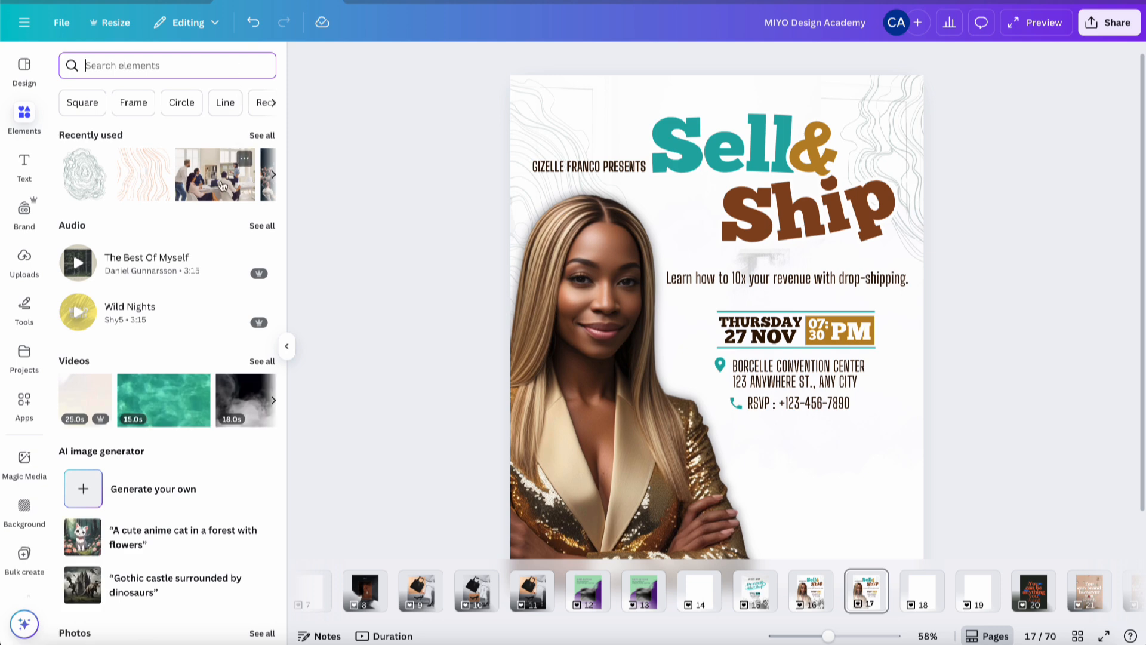
scroll(227, 188, right, 3)
click(235, 191)
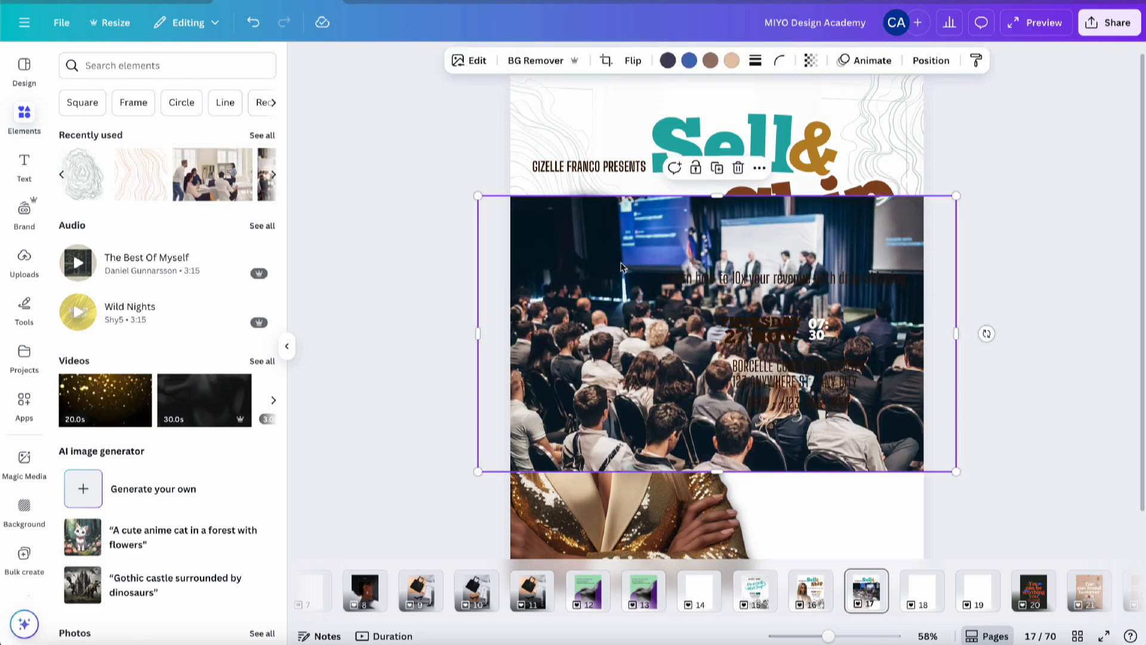
click(632, 60)
click(659, 103)
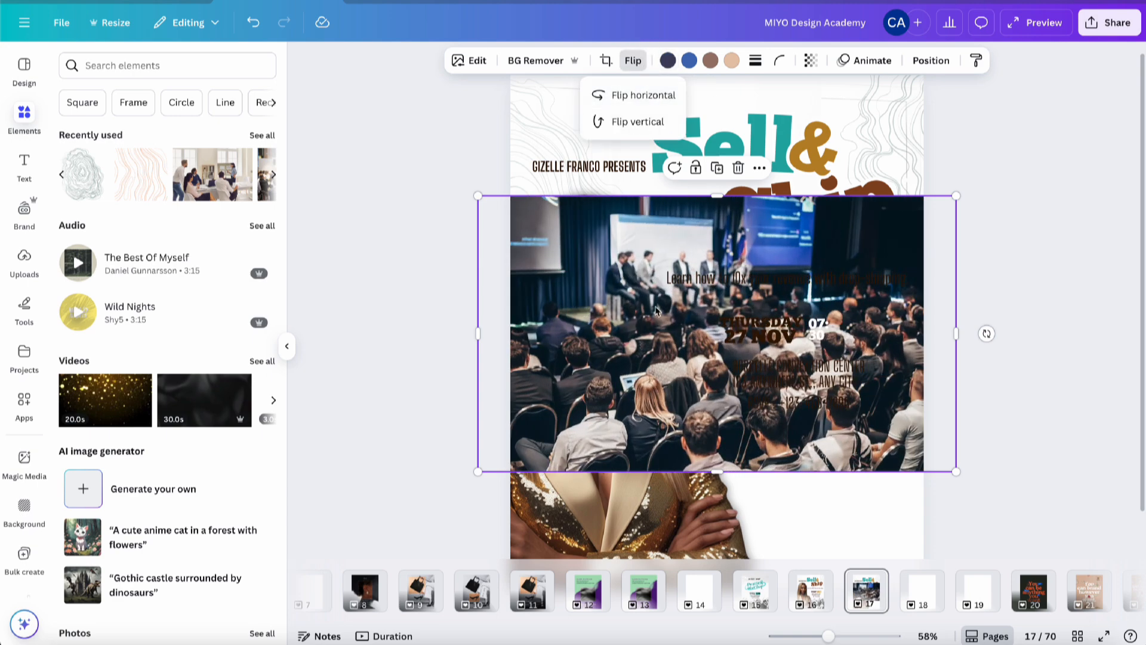
Fit the conference photo to the page width along the flyer's lower edge and send it to the back.
drag(624, 326, 584, 442)
scroll(626, 410, down, 1)
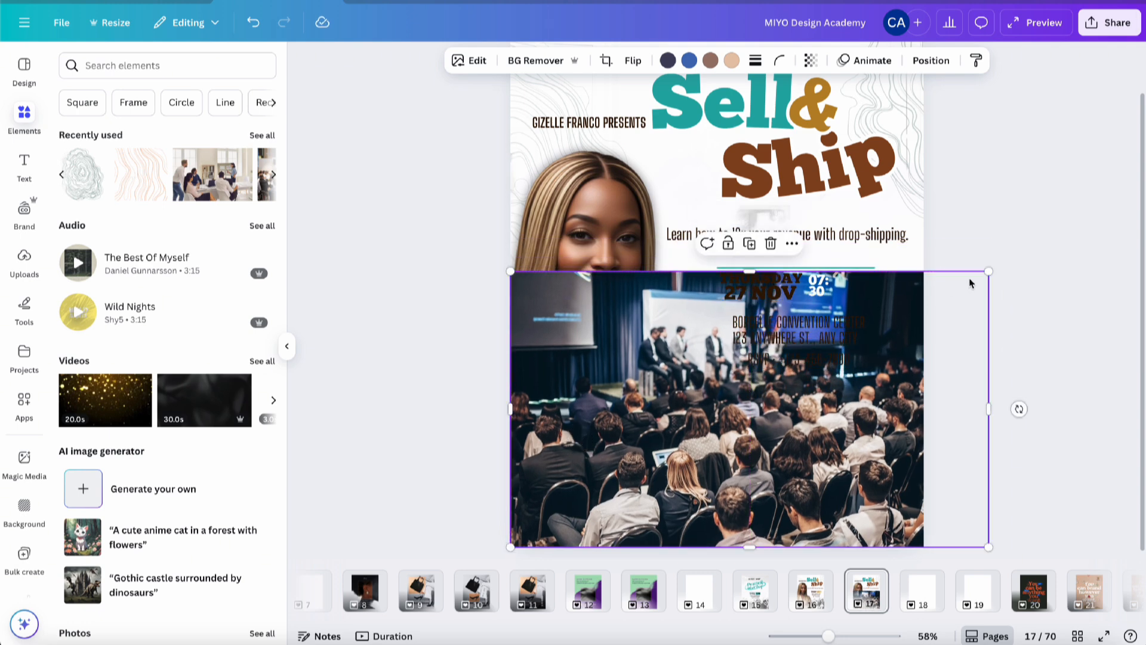
drag(989, 271, 923, 311)
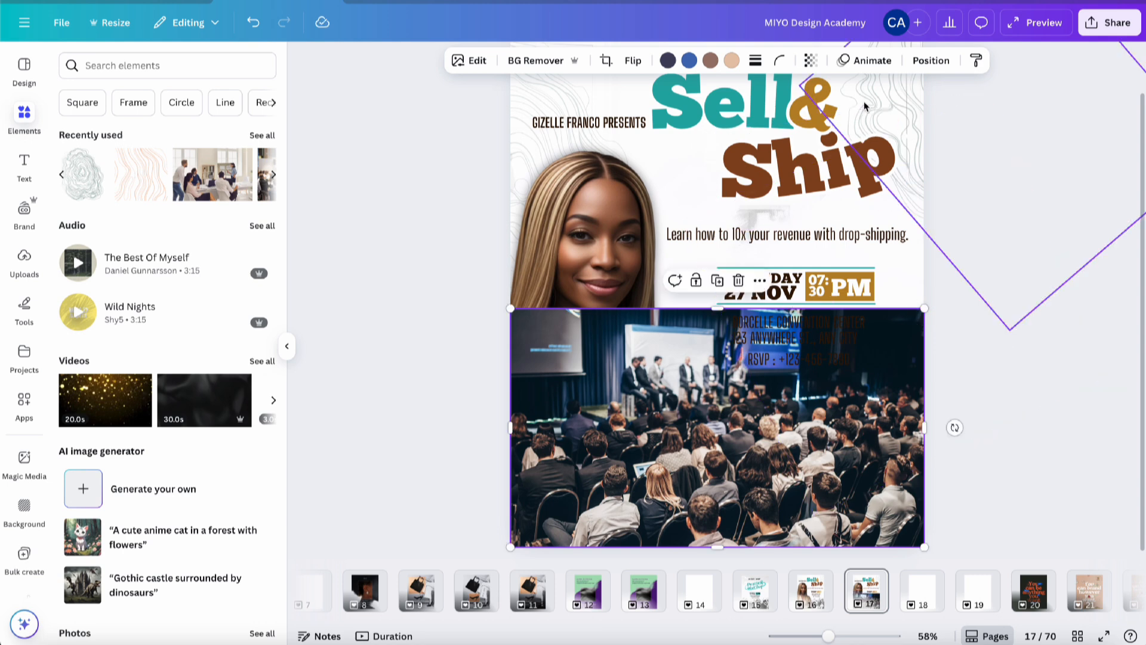
click(930, 60)
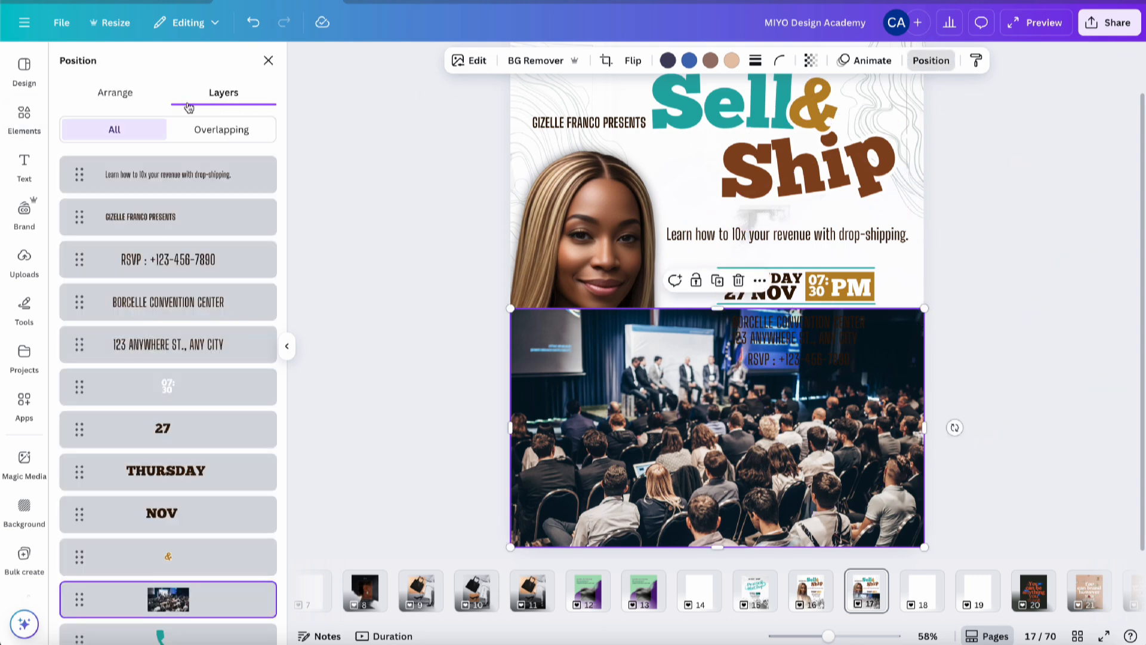
click(116, 93)
click(198, 162)
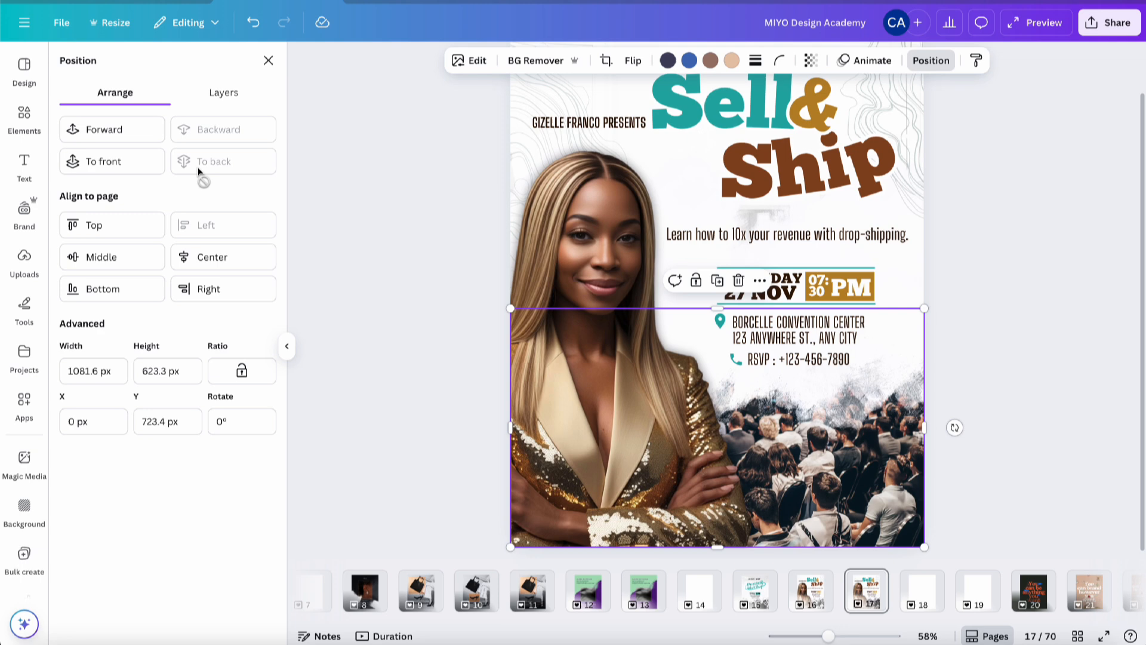
Apply the Custom Duotone effect to the conference photo and open its shadows color for editing.
click(474, 60)
click(154, 482)
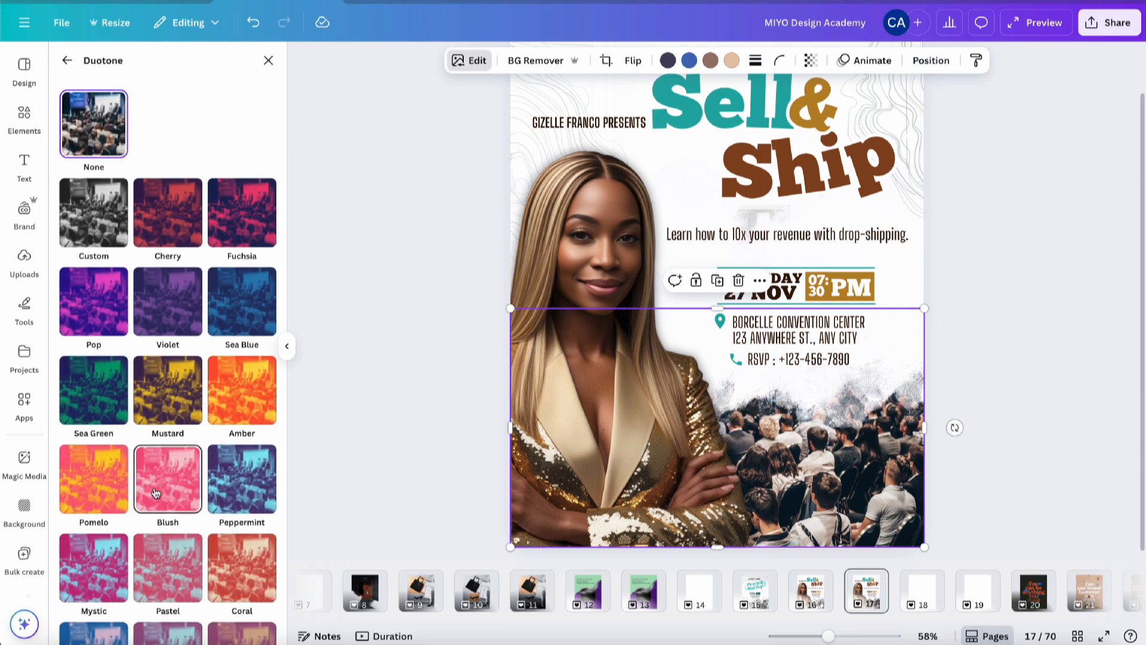
click(68, 240)
click(265, 314)
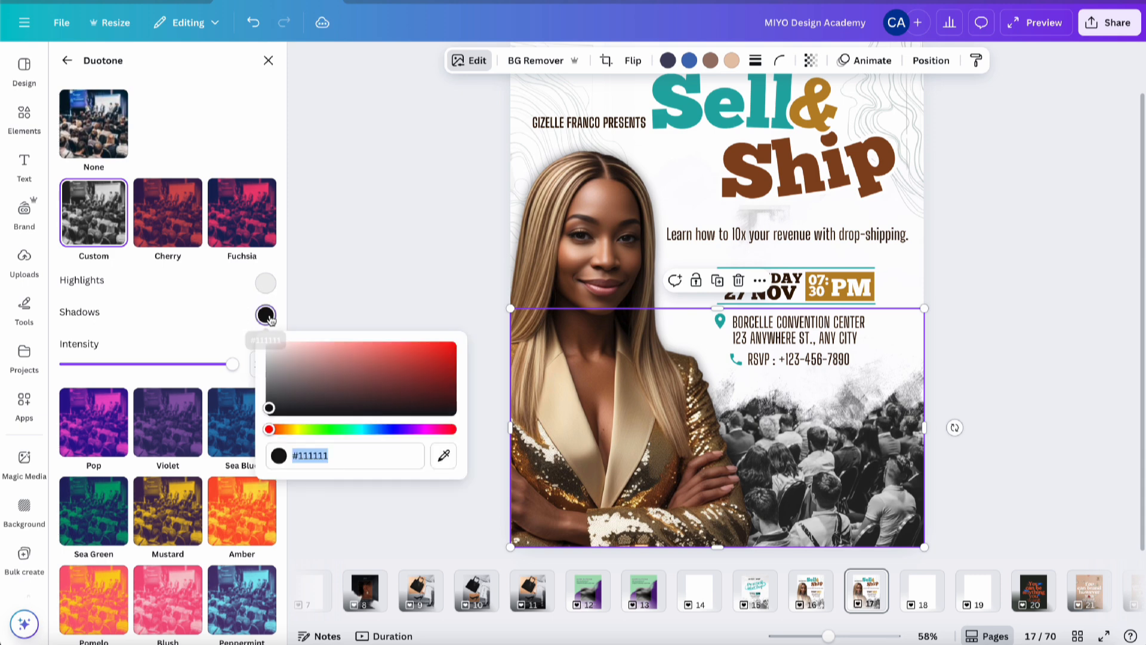
Try a dark brown around #3C2706 as the Duotone shadows color of the conference photo.
click(289, 429)
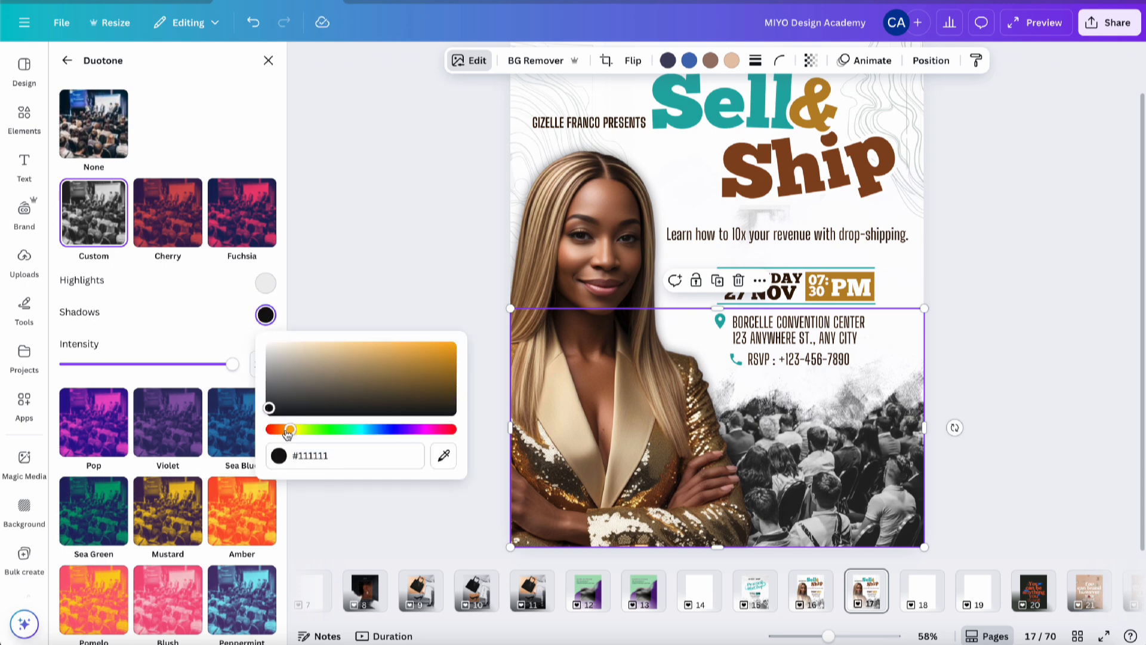
click(287, 429)
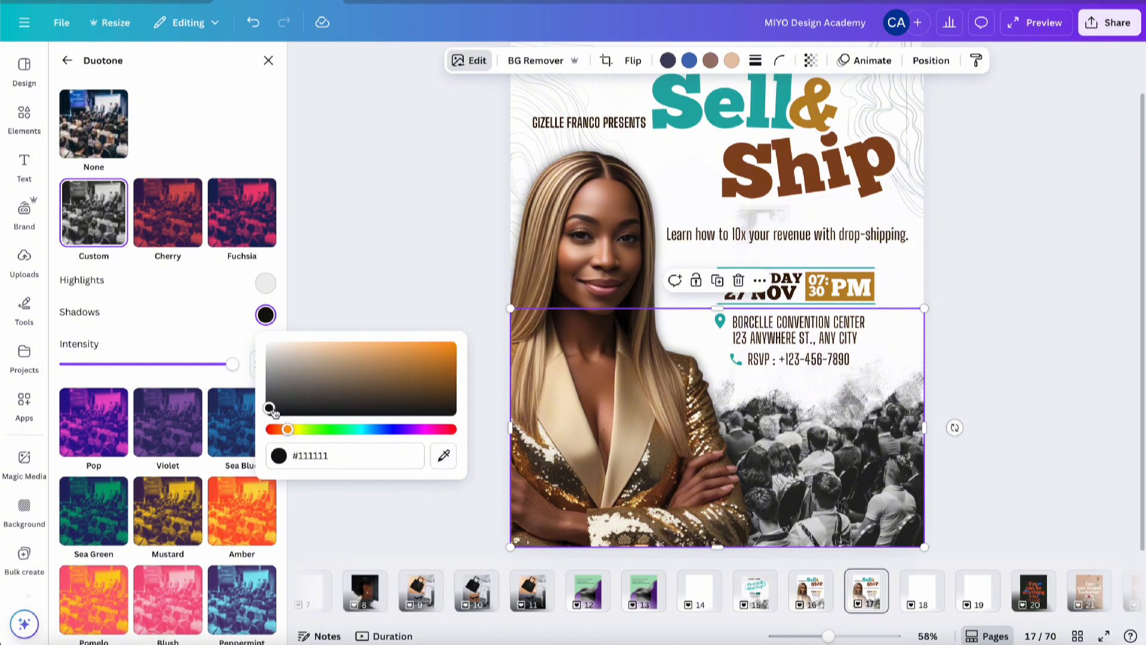
drag(271, 409, 436, 404)
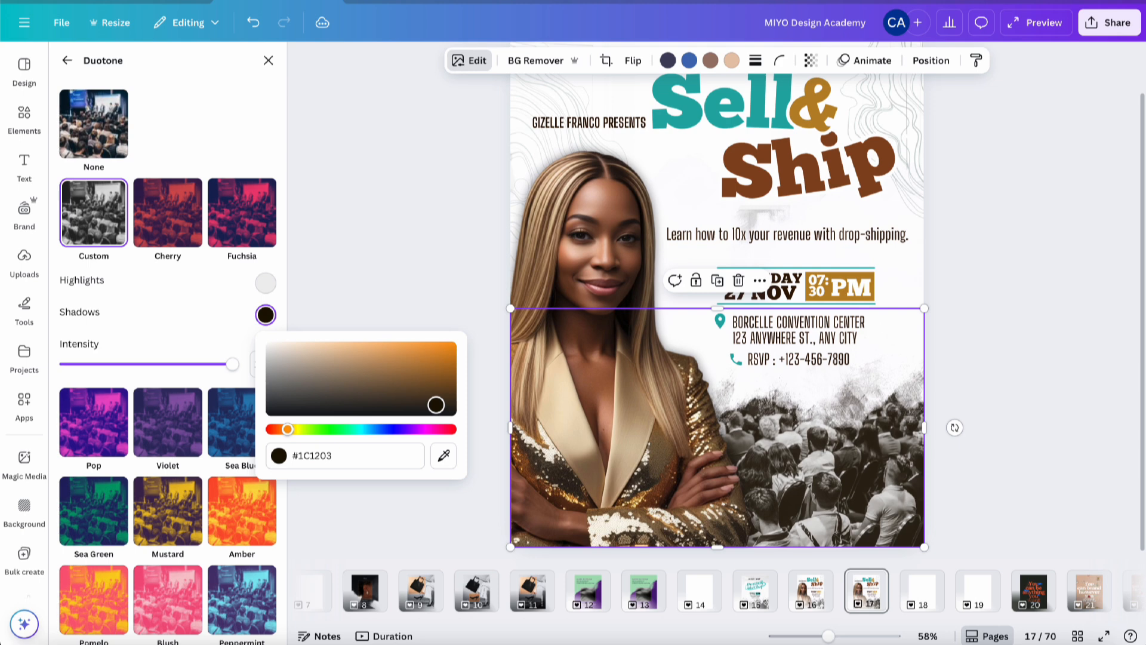
mouse_move(435, 404)
mouse_down()
mouse_move(411, 352)
mouse_move(394, 348)
mouse_move(343, 386)
mouse_move(434, 396)
mouse_up()
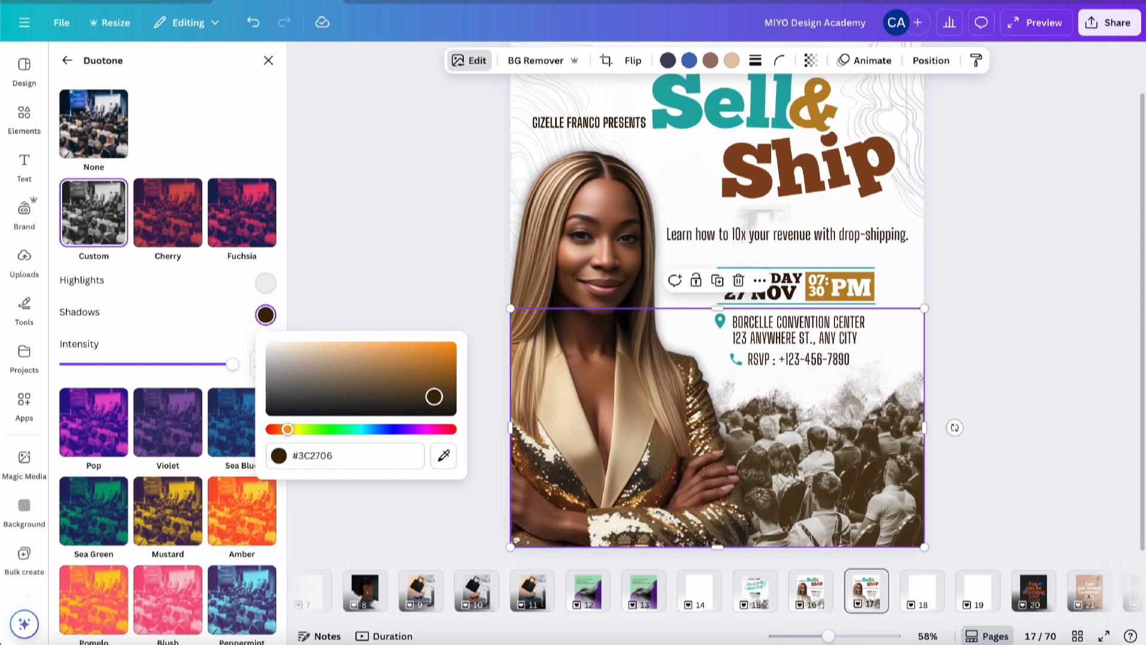
drag(434, 396, 435, 396)
Set the conference photo's Duotone colors to dark teal #04464F shadows and near-white highlights.
click(366, 434)
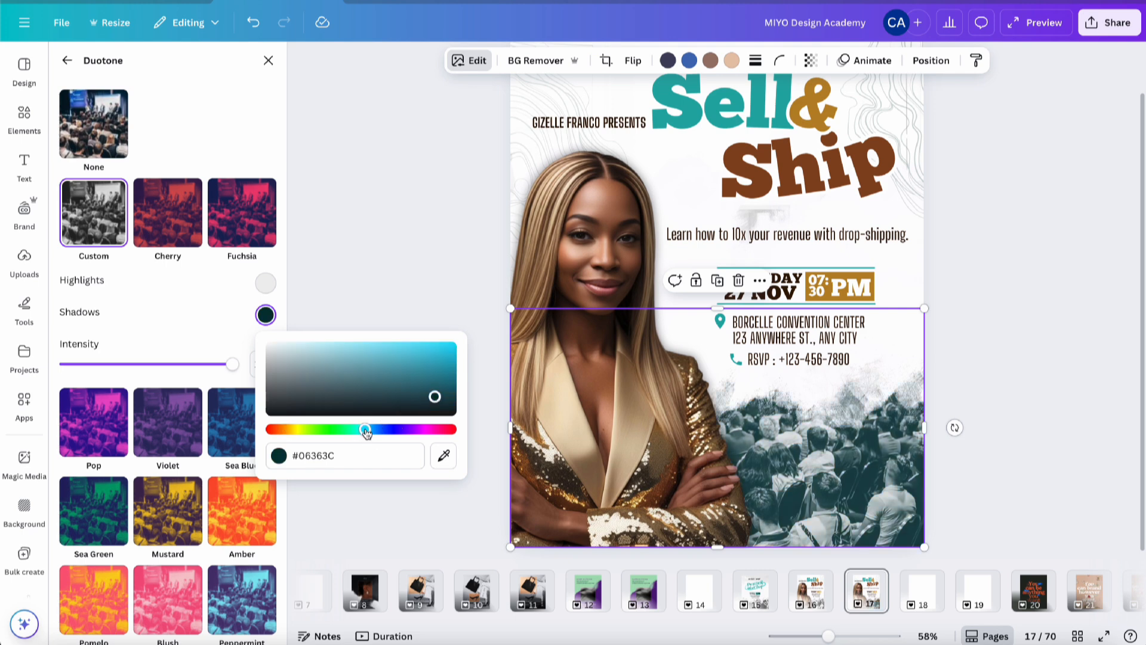
click(435, 390)
mouse_move(435, 391)
mouse_down()
mouse_move(407, 373)
mouse_move(382, 404)
mouse_move(443, 391)
mouse_up()
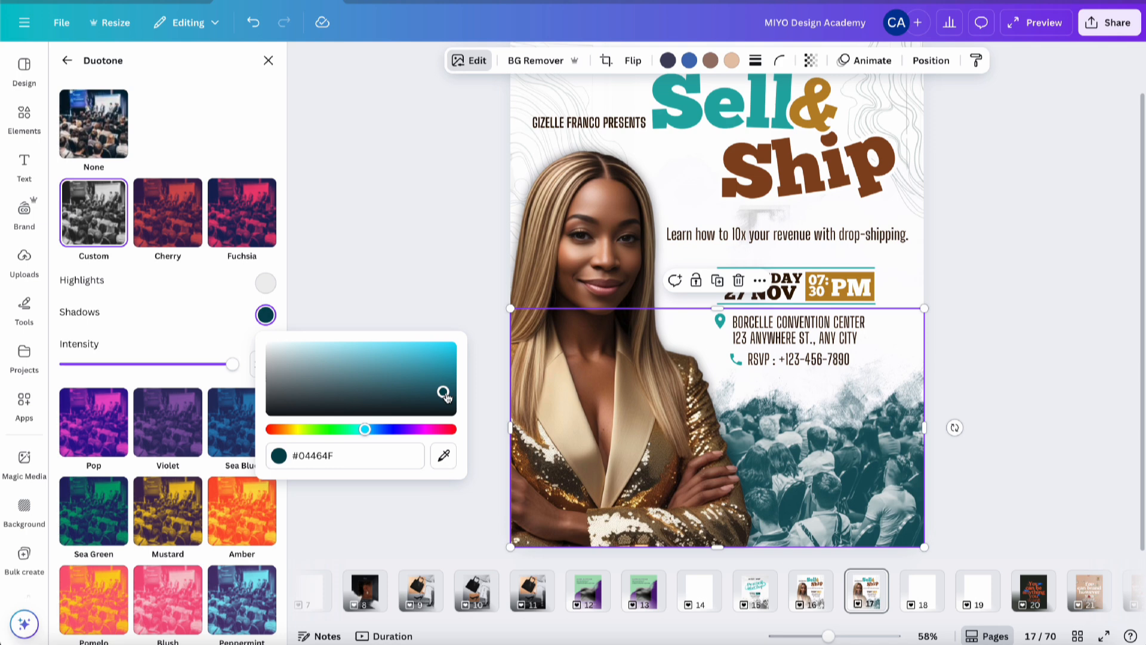
click(266, 285)
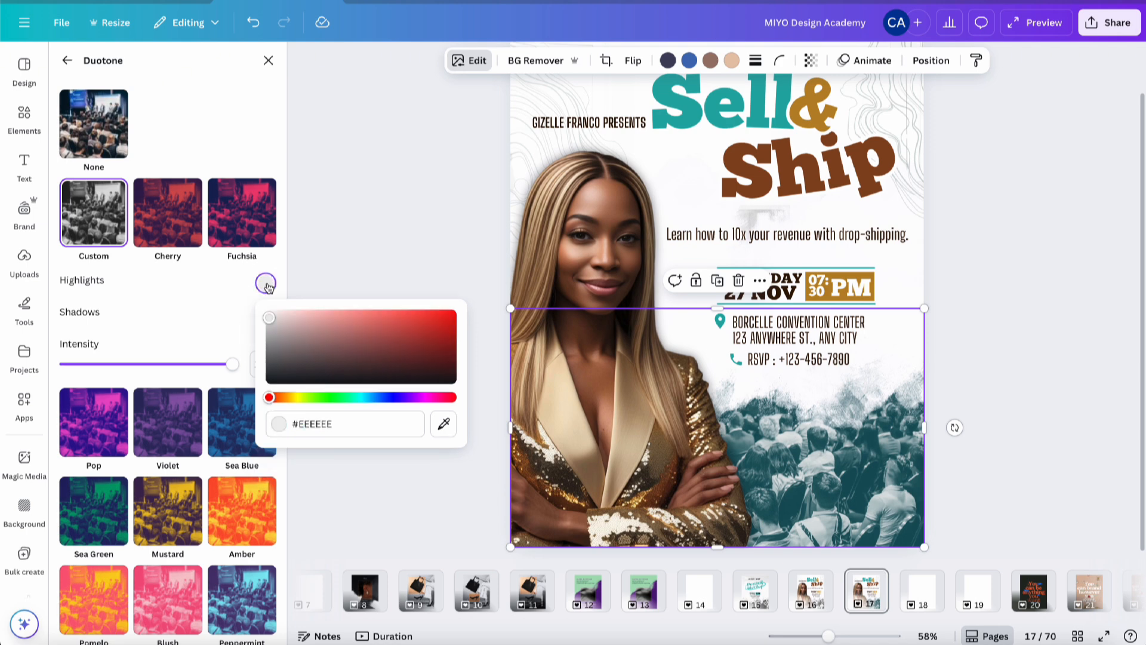
mouse_move(269, 318)
mouse_down()
mouse_move(259, 304)
mouse_move(260, 324)
mouse_move(252, 318)
mouse_up()
click(385, 263)
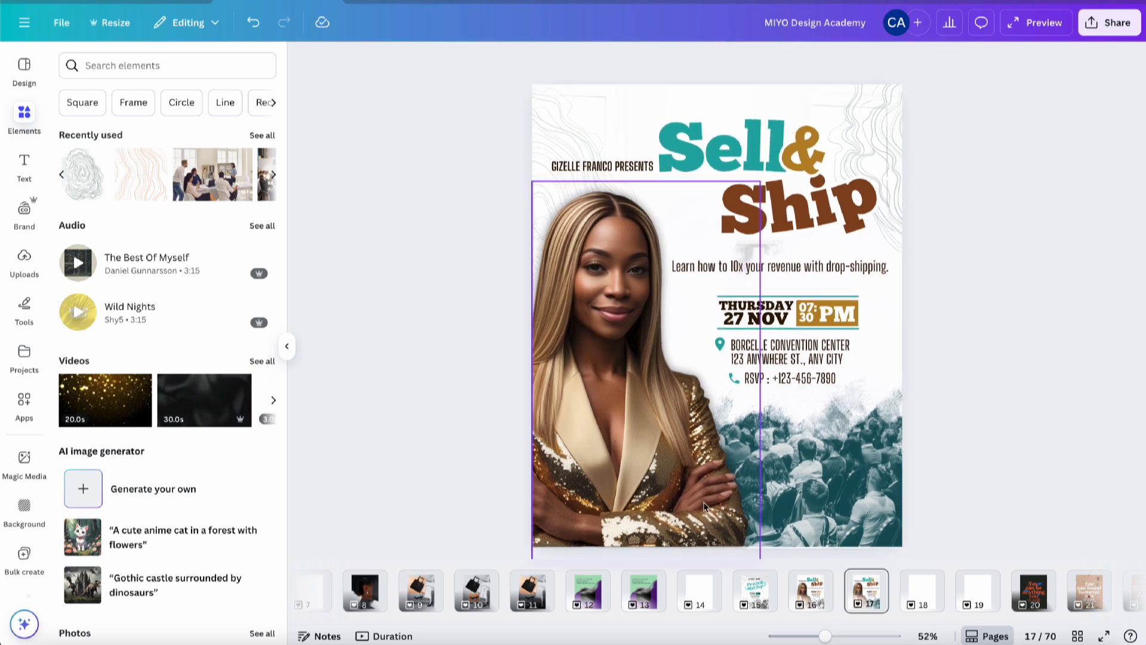
Compare the original church flyer on page 15 with the two Sell & Ship variants on pages 16 and 17.
click(753, 598)
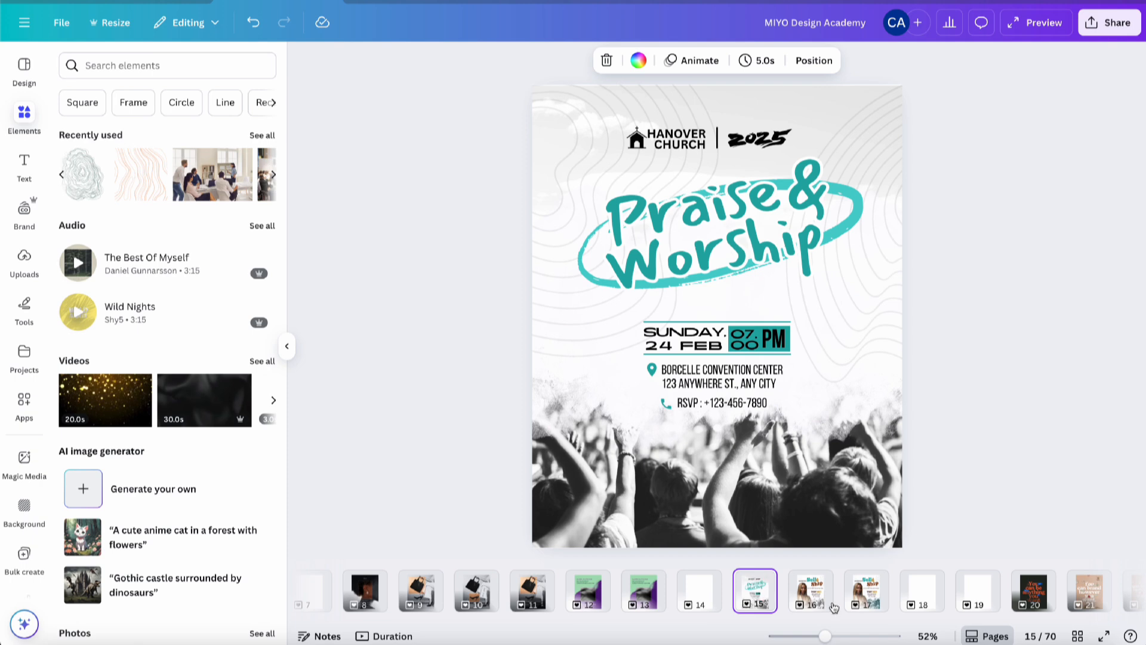
click(810, 599)
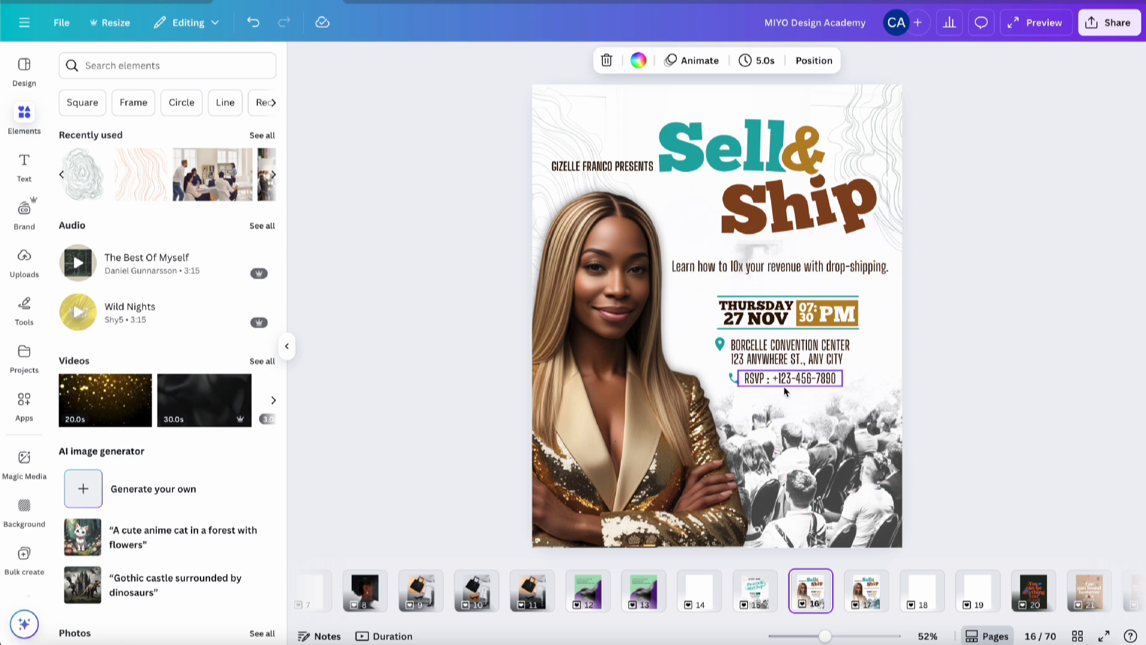
click(863, 593)
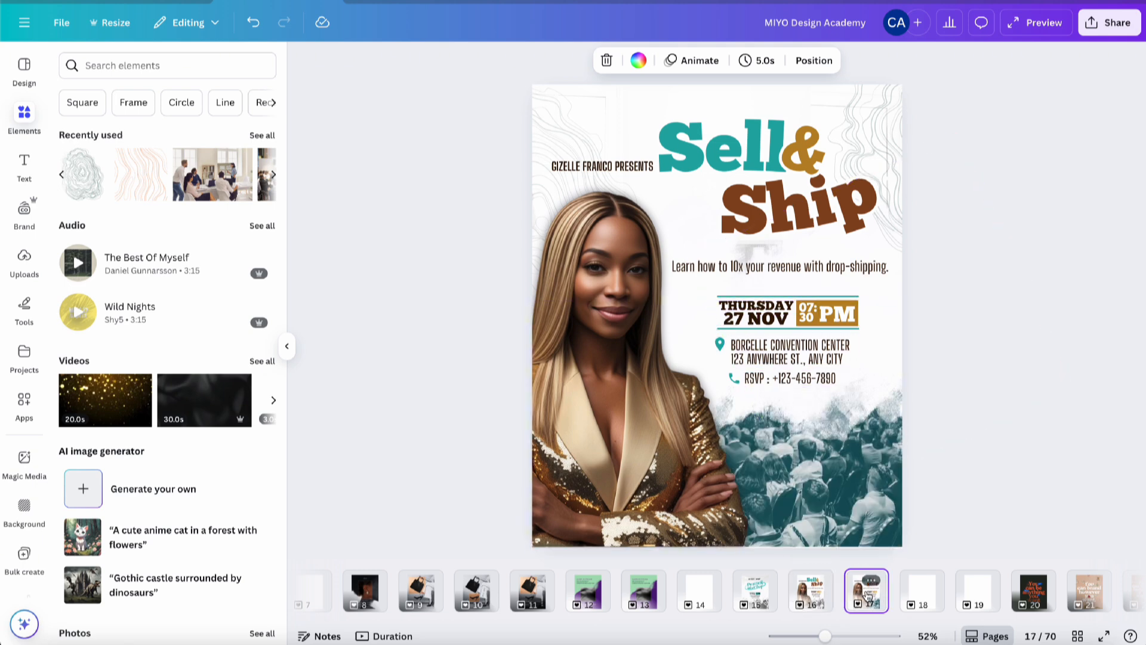
click(816, 599)
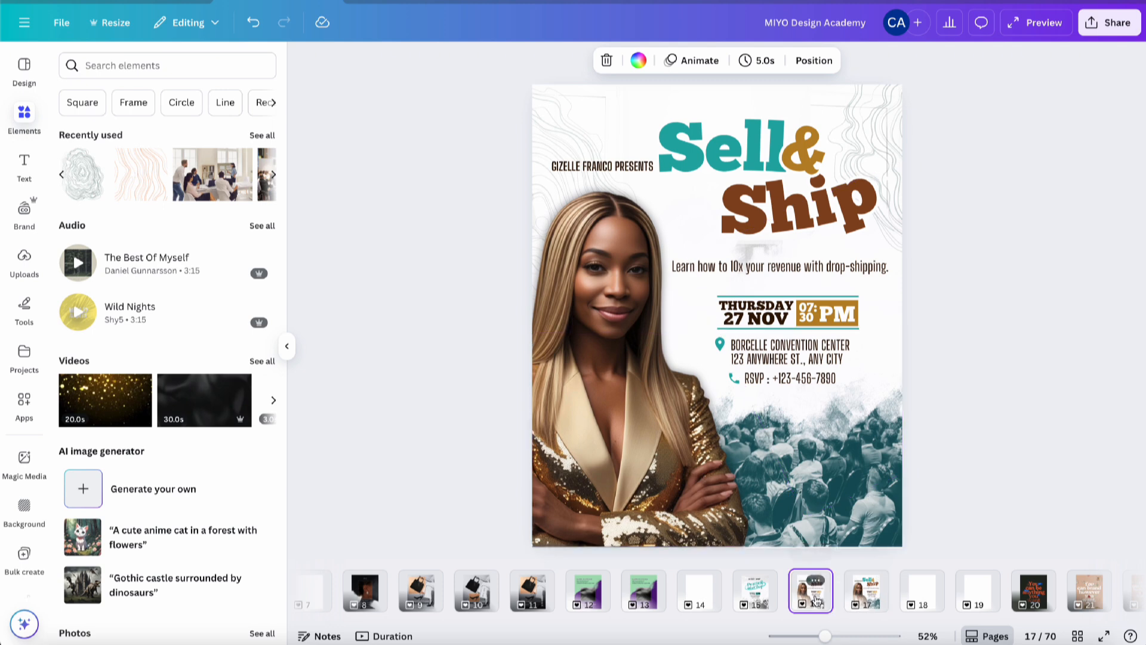
click(865, 598)
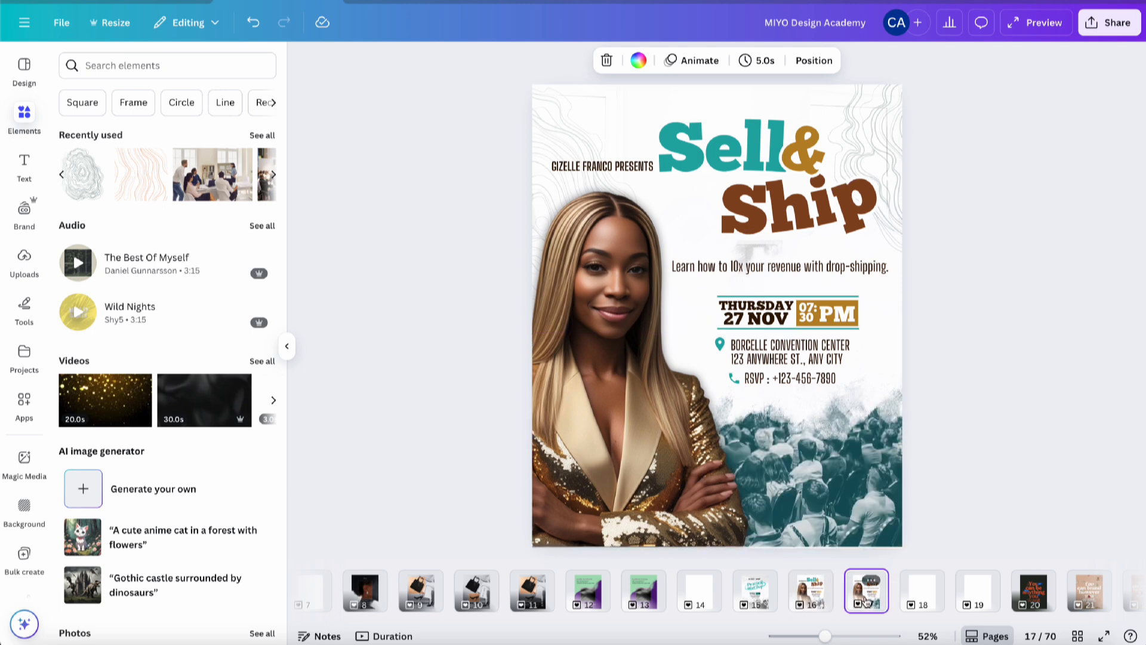
click(813, 599)
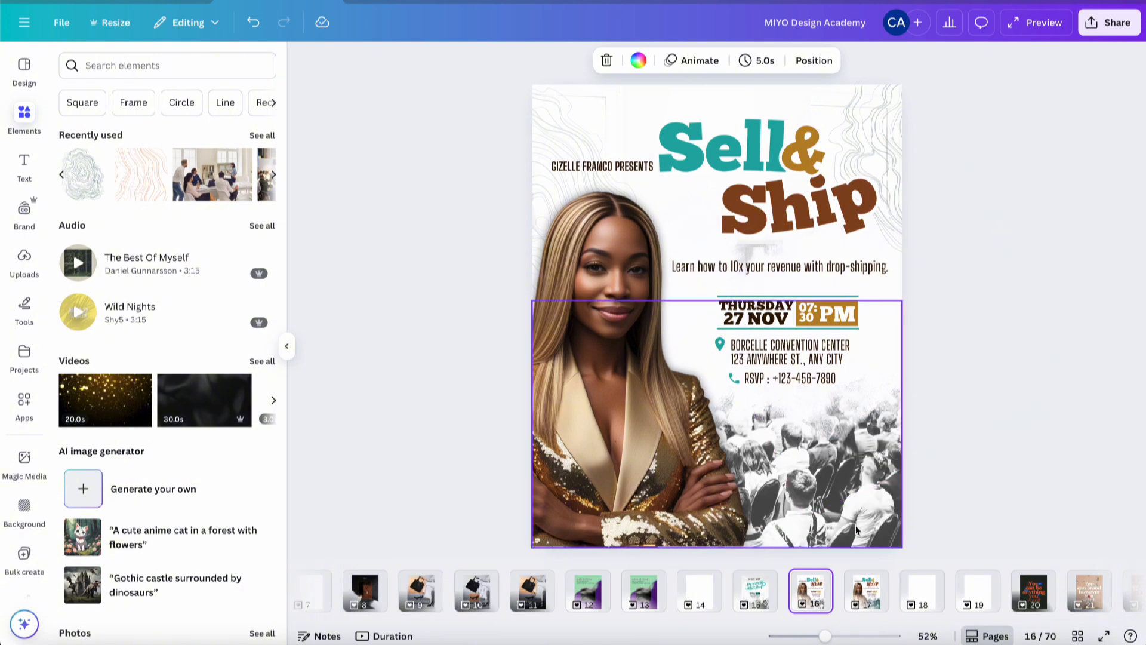
Enlarge the teal conference photo on page 17 inside its crop frame, extending it up and to the left.
click(866, 590)
click(845, 507)
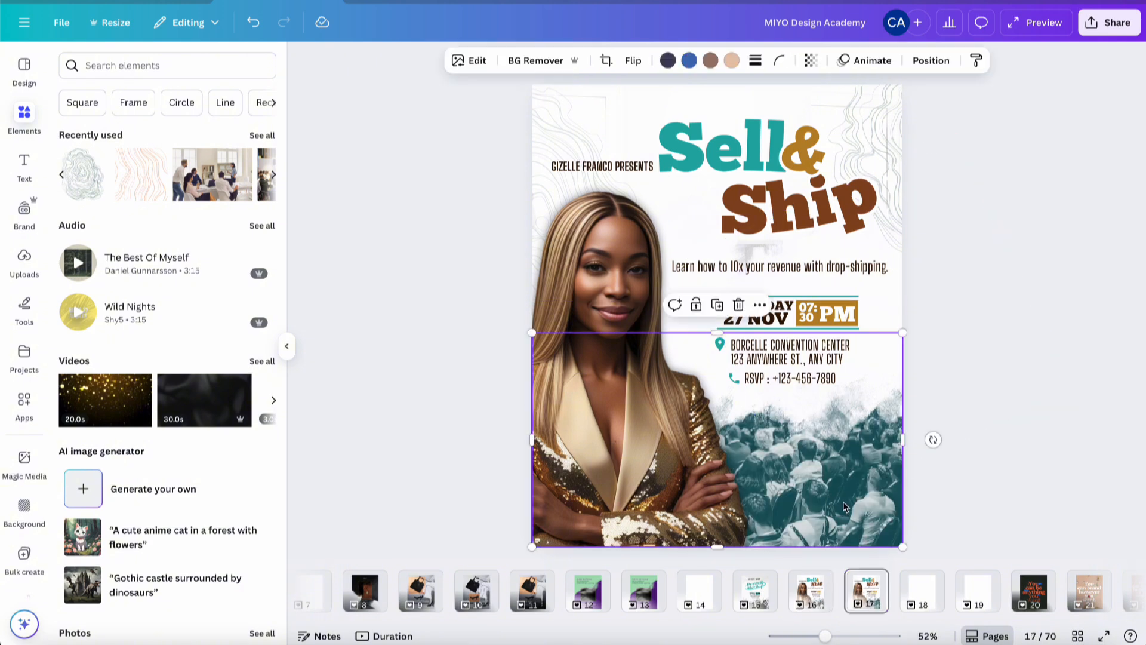
double_click(843, 502)
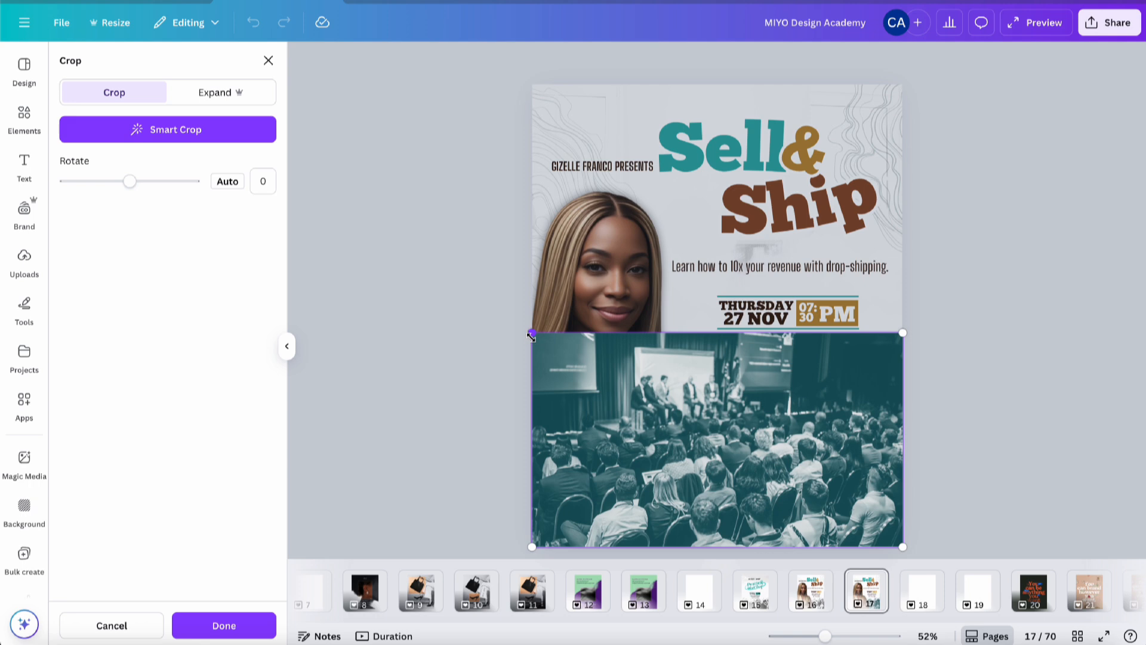
drag(531, 333, 472, 297)
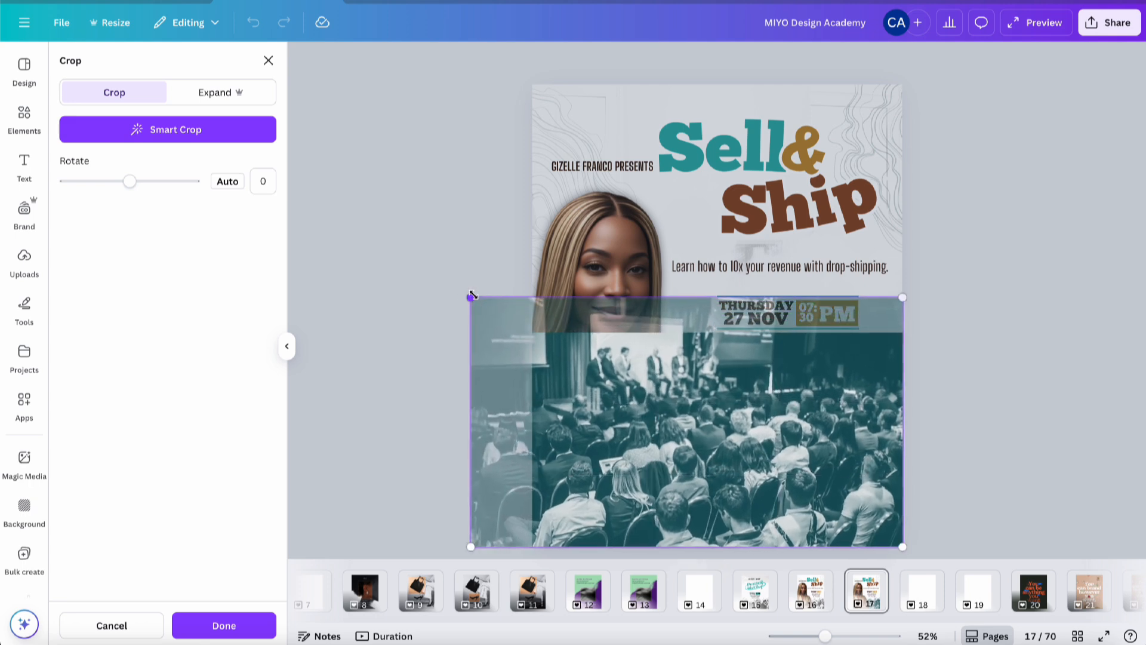
click(259, 623)
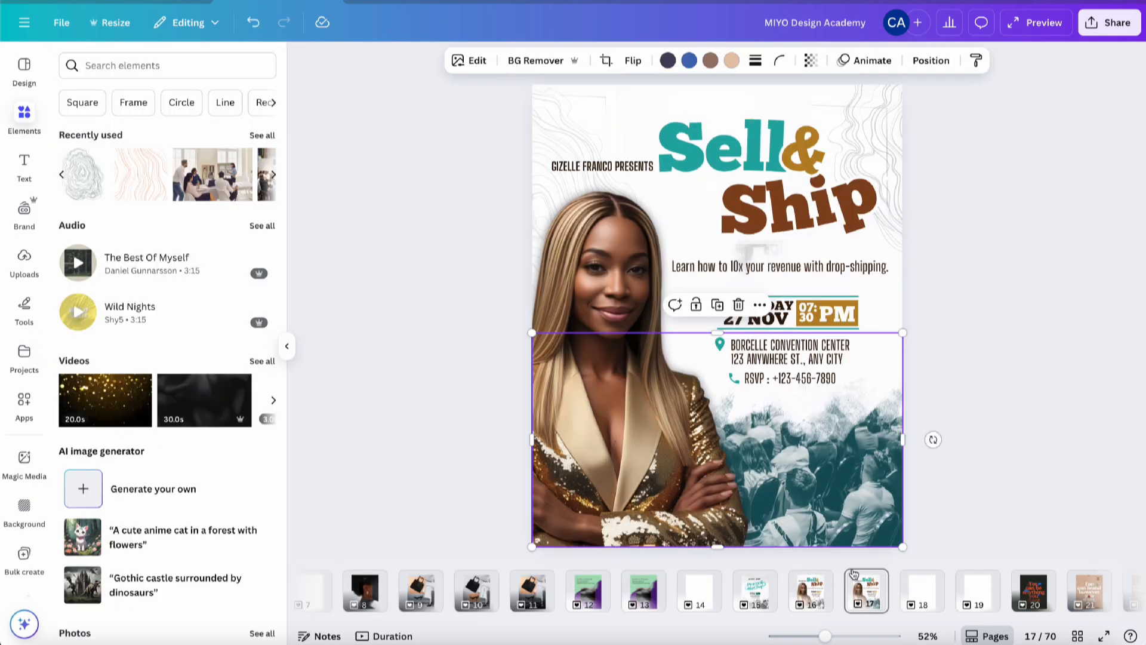
Review the recropped teal variant against the page 16 flyer and the original church flyer.
click(810, 591)
click(868, 594)
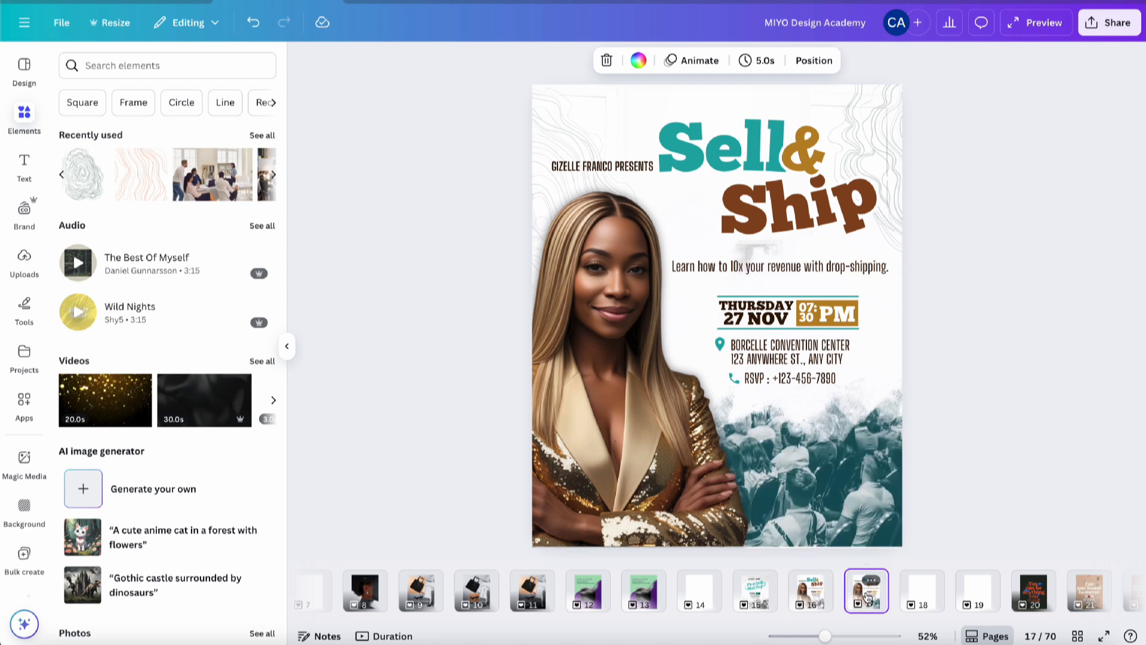
click(742, 578)
click(866, 597)
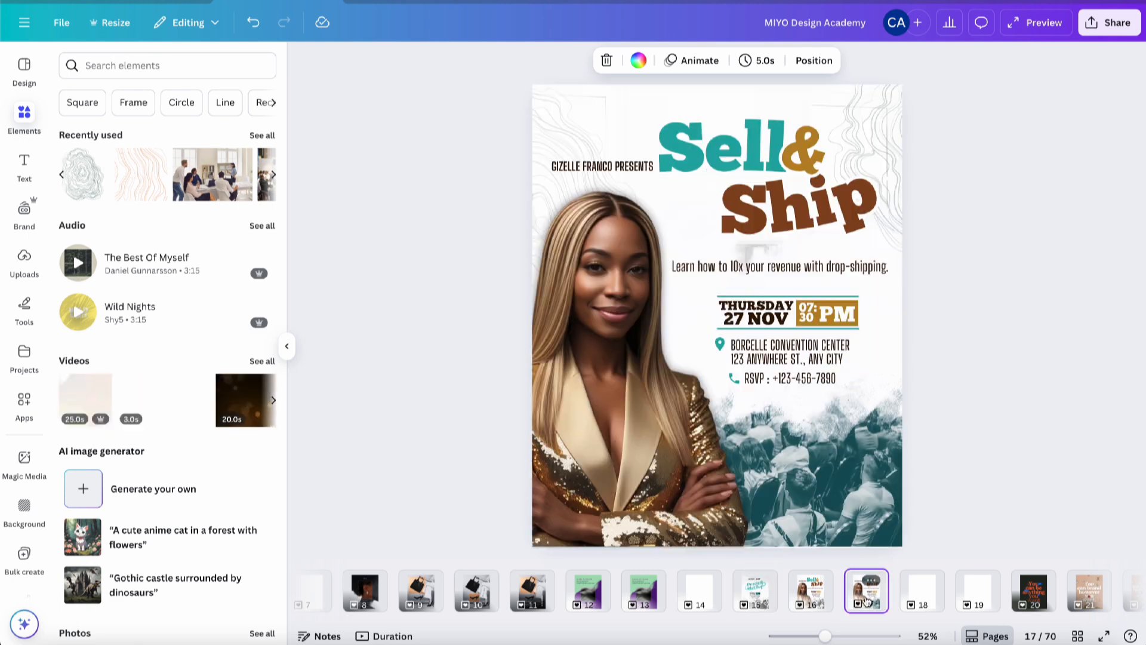